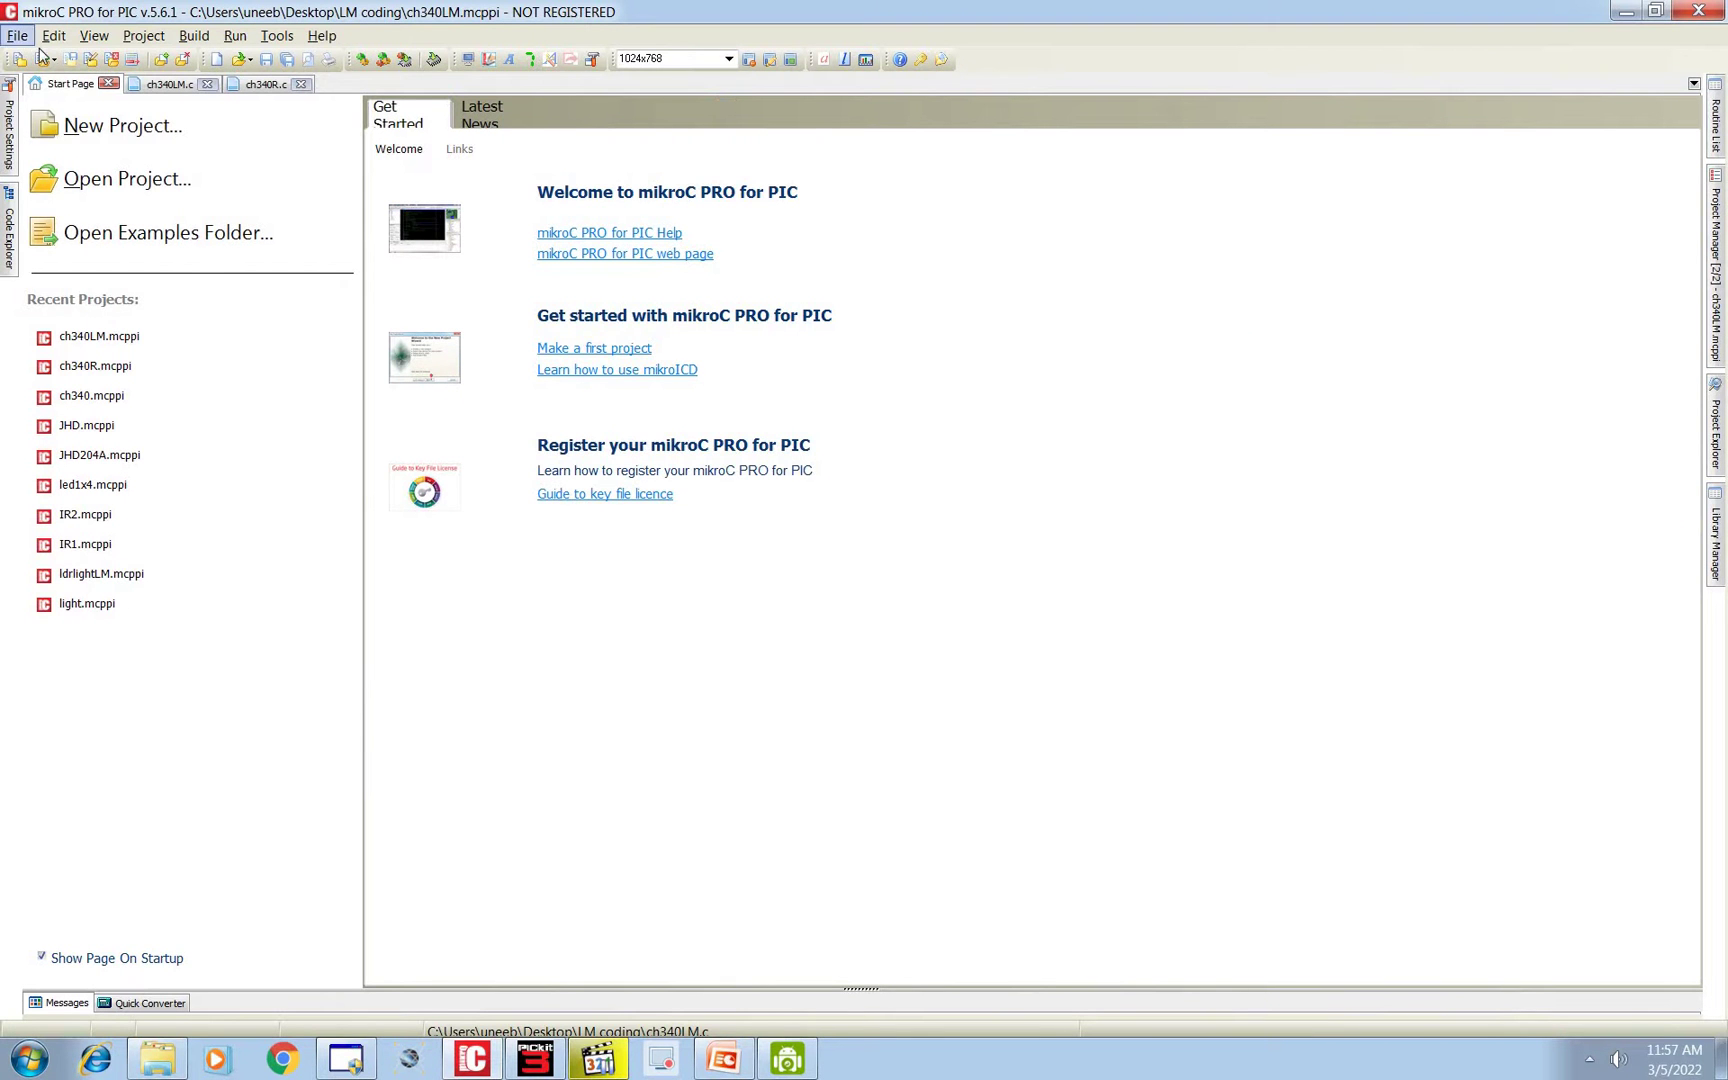
Start the New Project wizard and name the project ch340Learning.
click(16, 35)
click(257, 60)
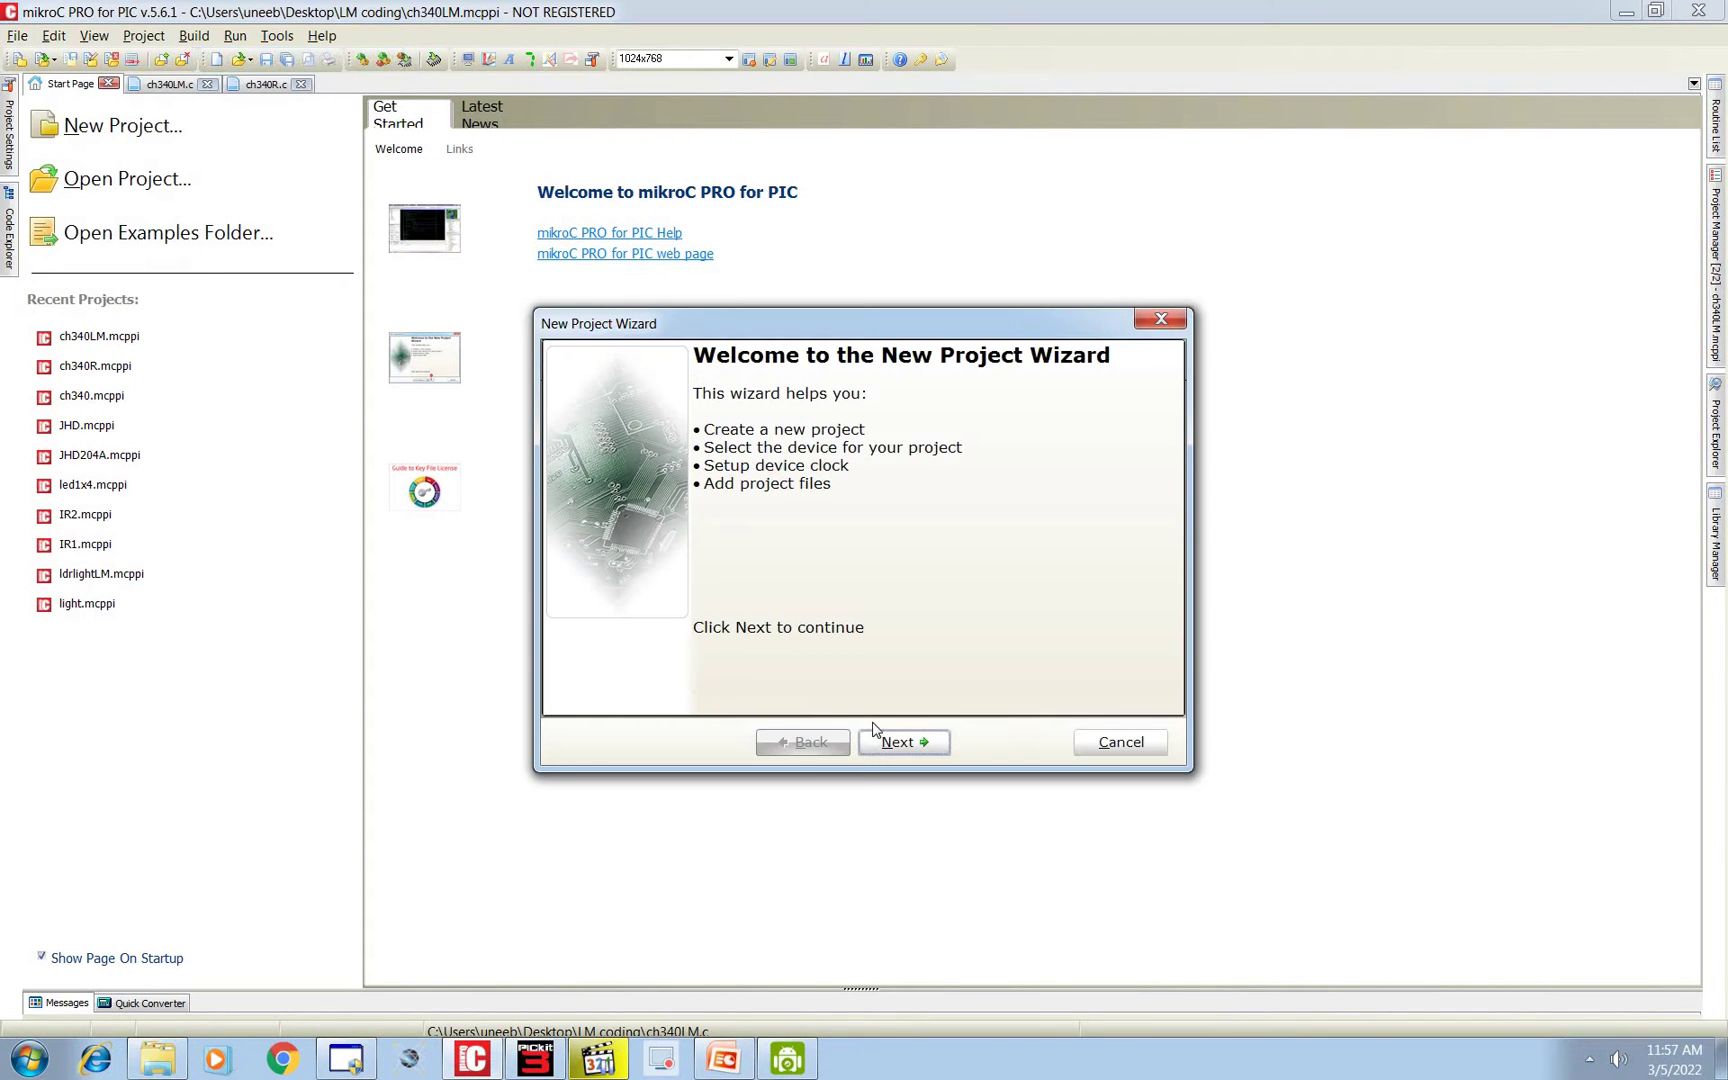
click(880, 740)
click(761, 420)
double_click(757, 421)
click(750, 422)
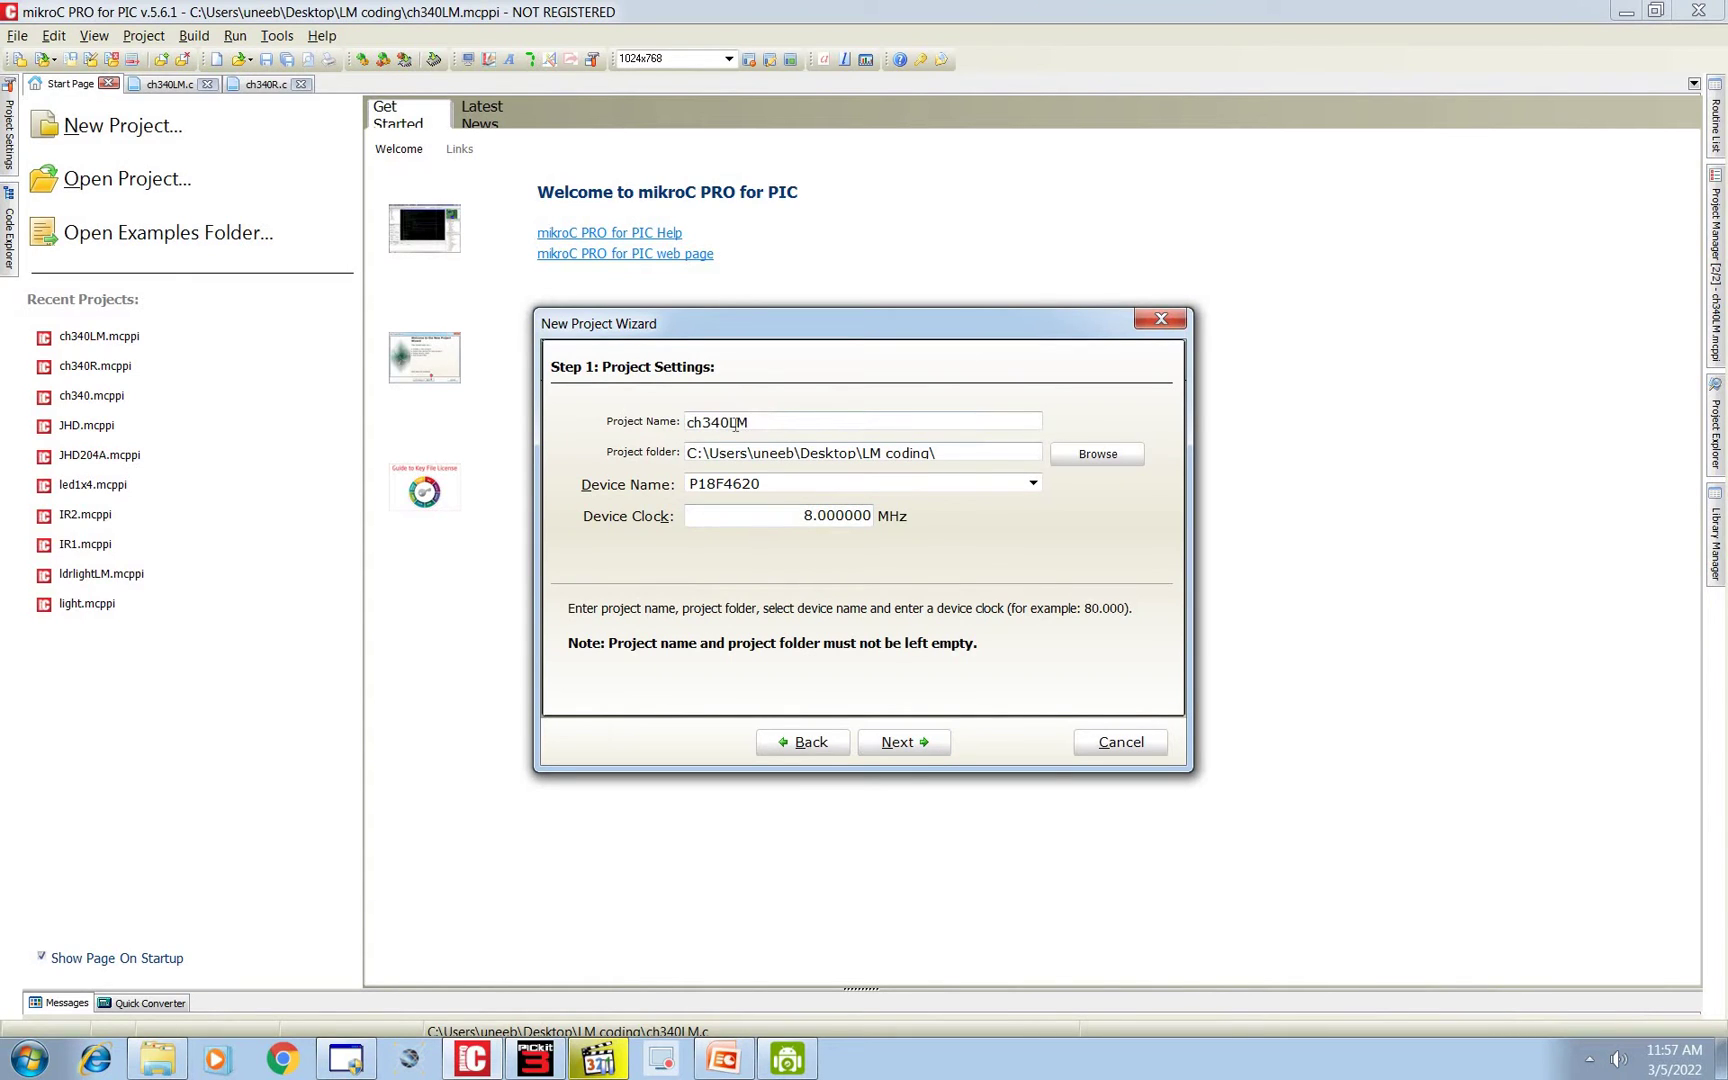
drag(751, 421, 736, 423)
text(earning)
Choose the P16F877A device and finish the wizard to open the empty main source.
click(801, 492)
click(803, 522)
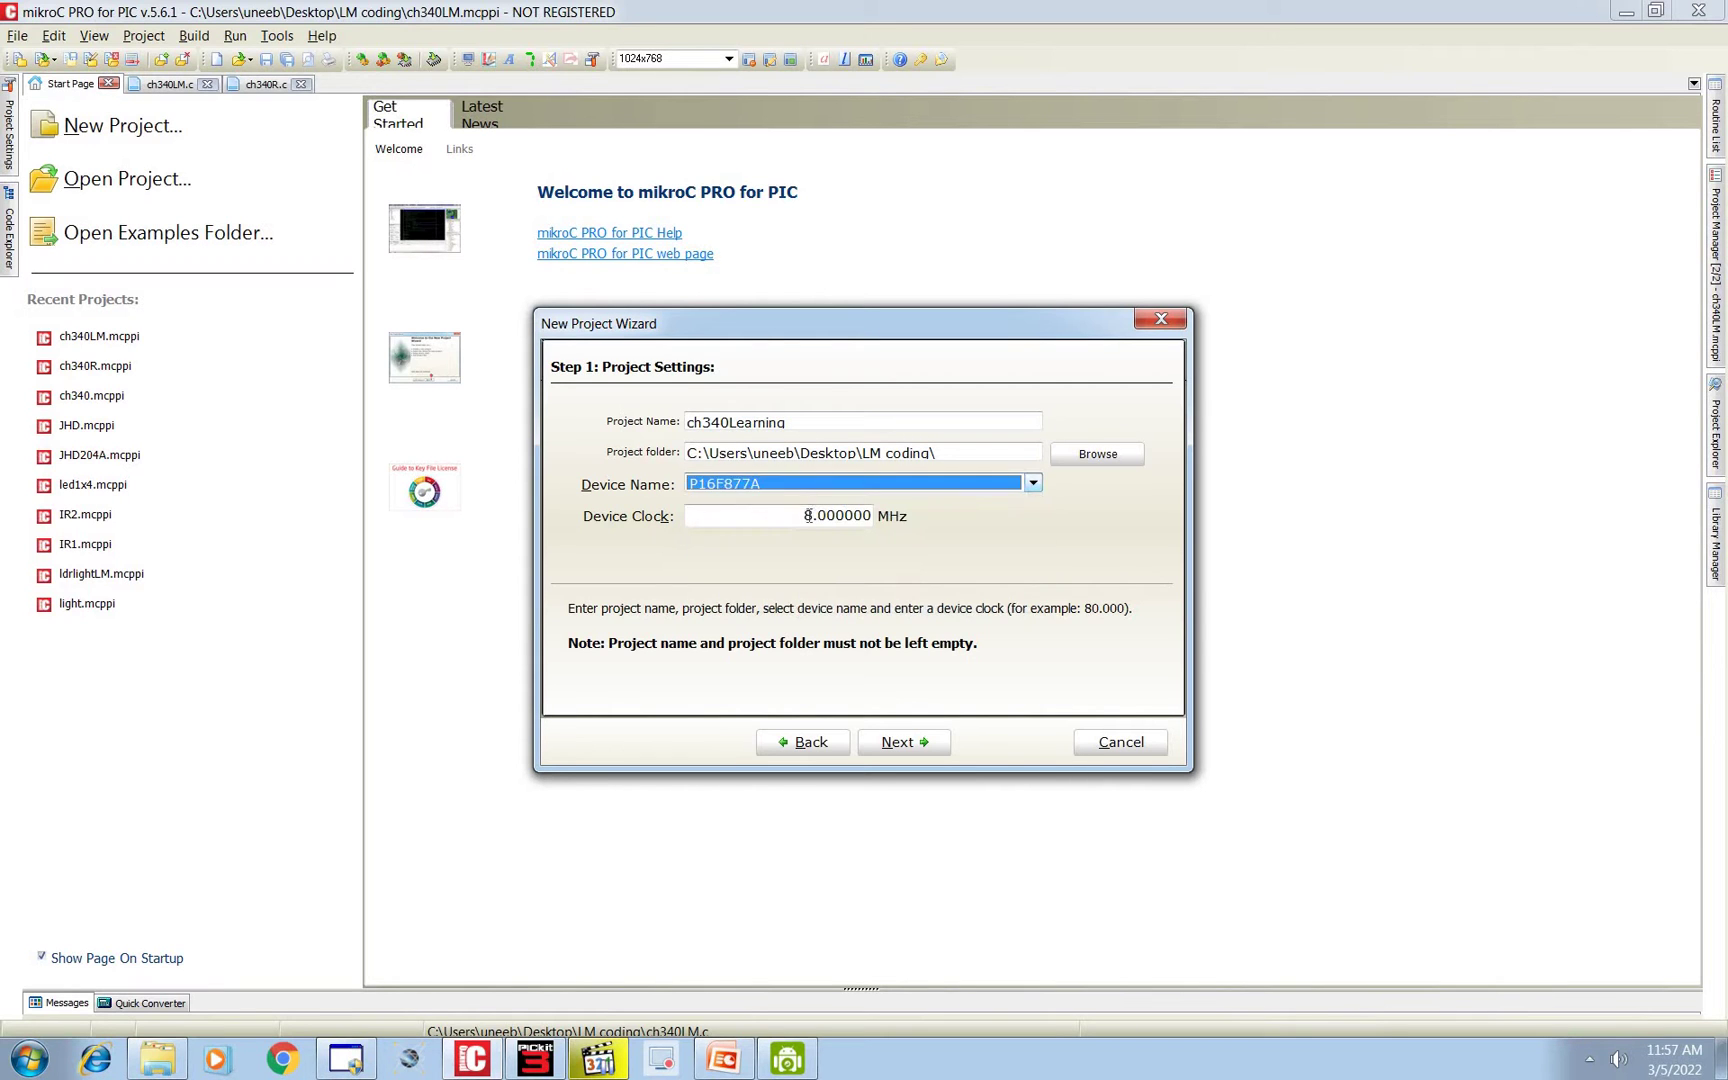
text(2.00000010)
click(905, 753)
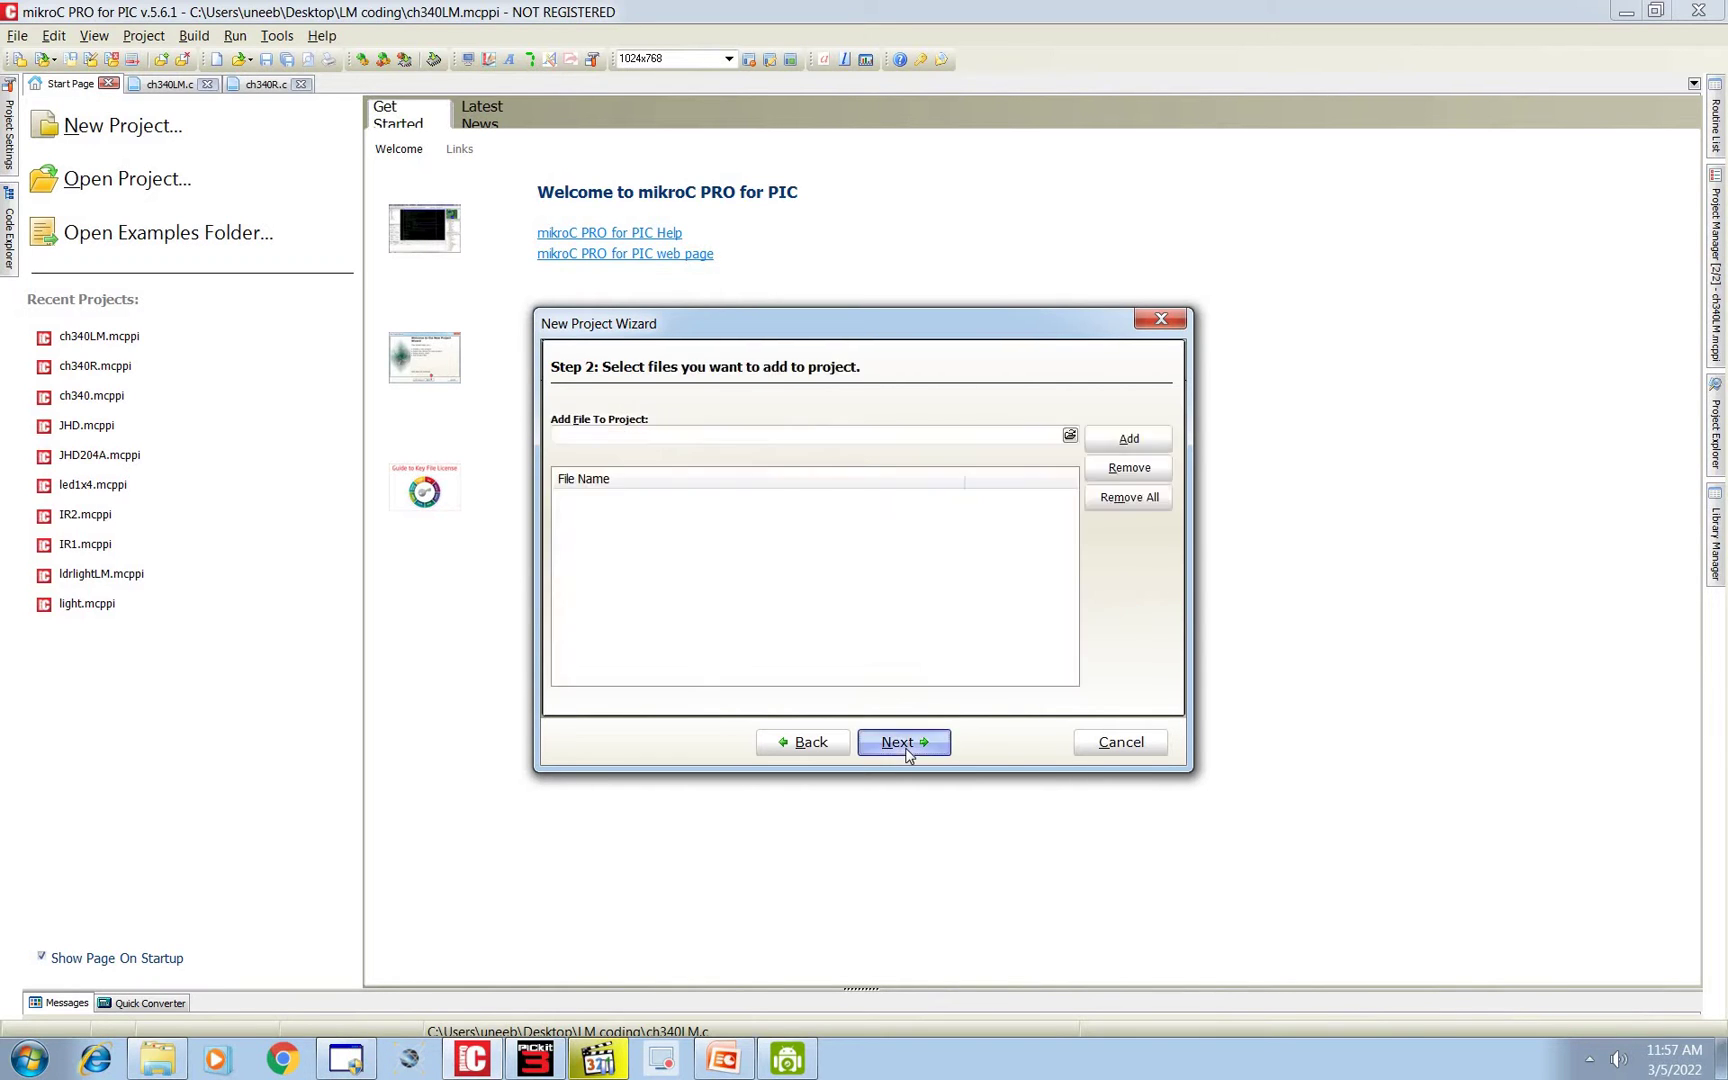
click(902, 741)
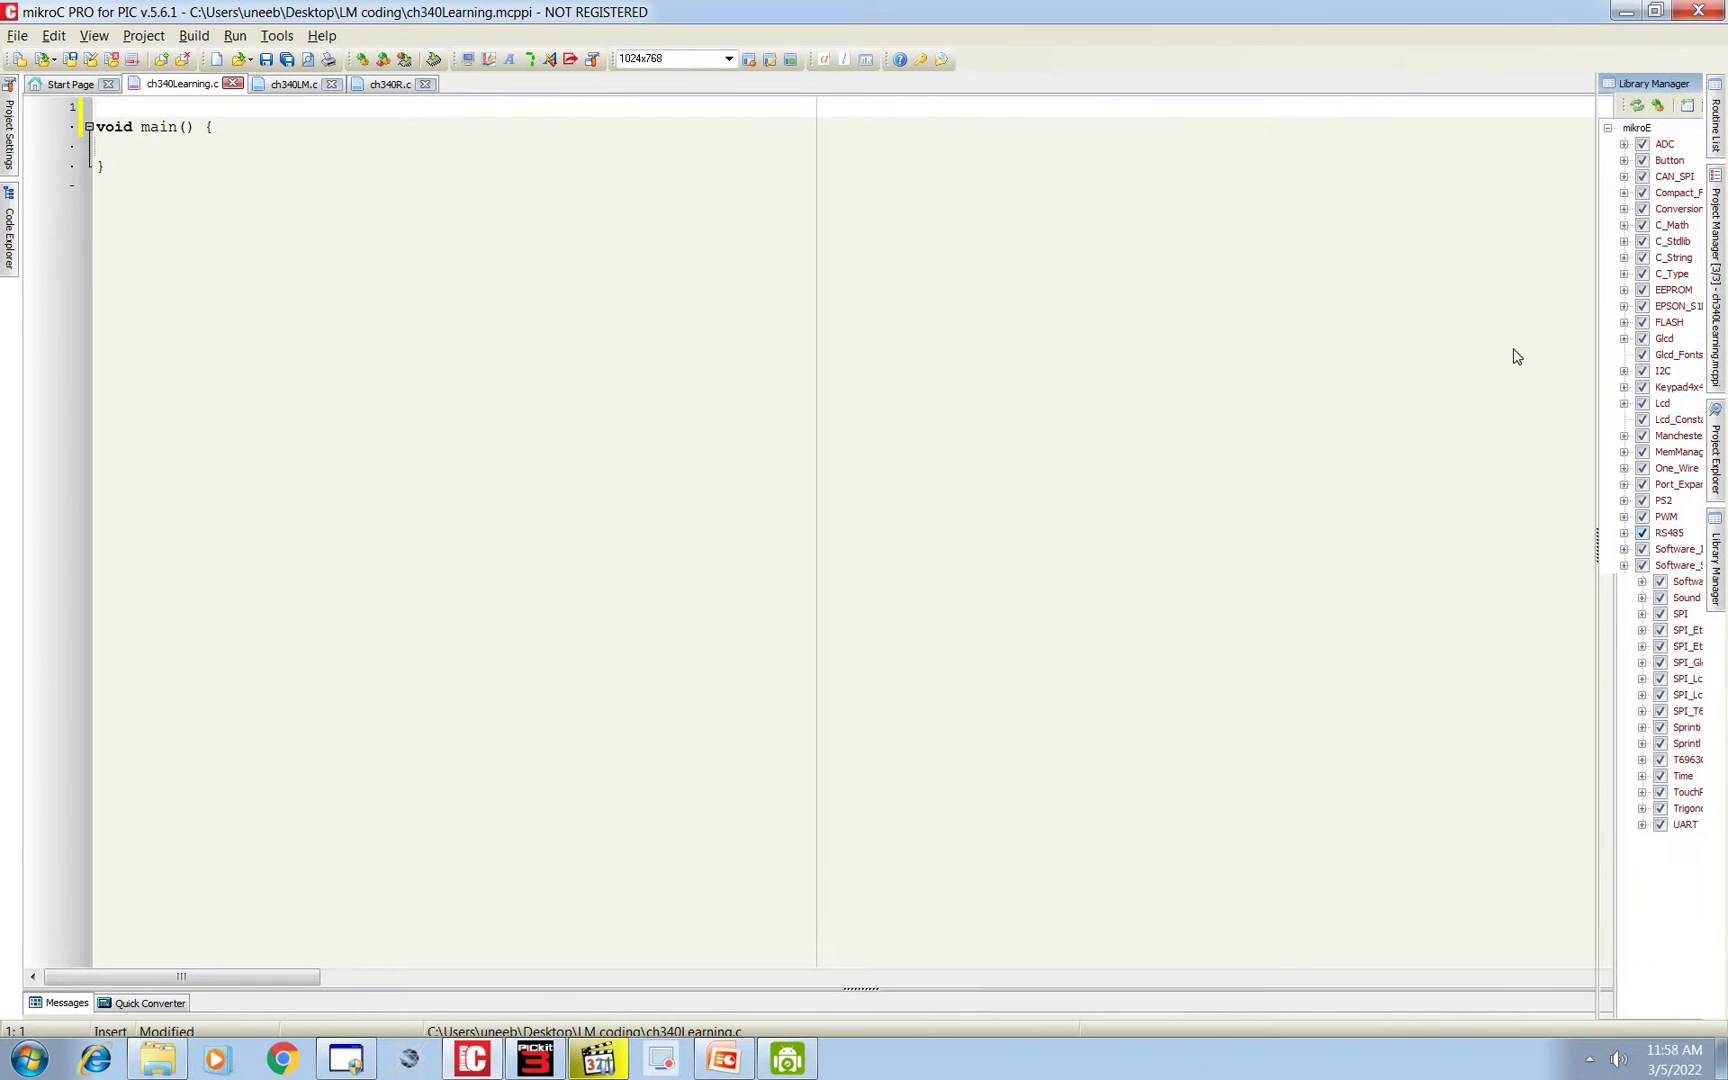
Copy the LCD pinout example from the Lcd_Init help and paste it into the source.
click(1476, 403)
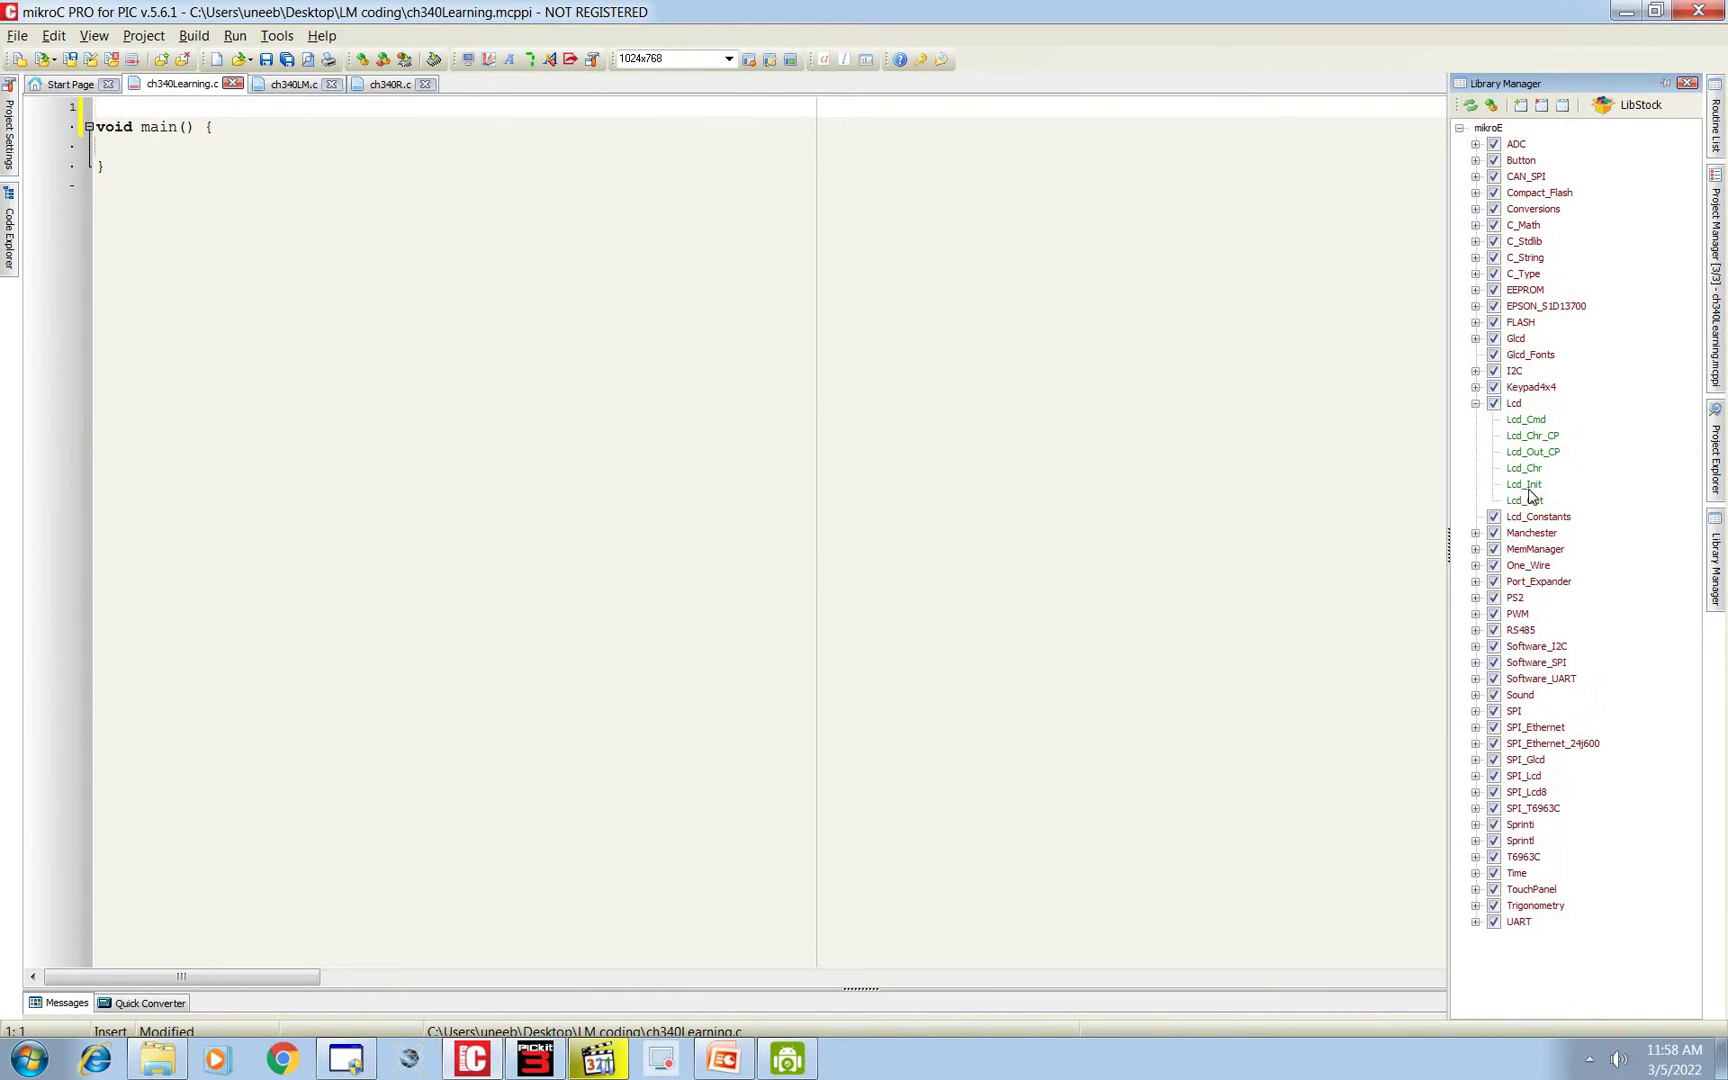
double_click(1526, 485)
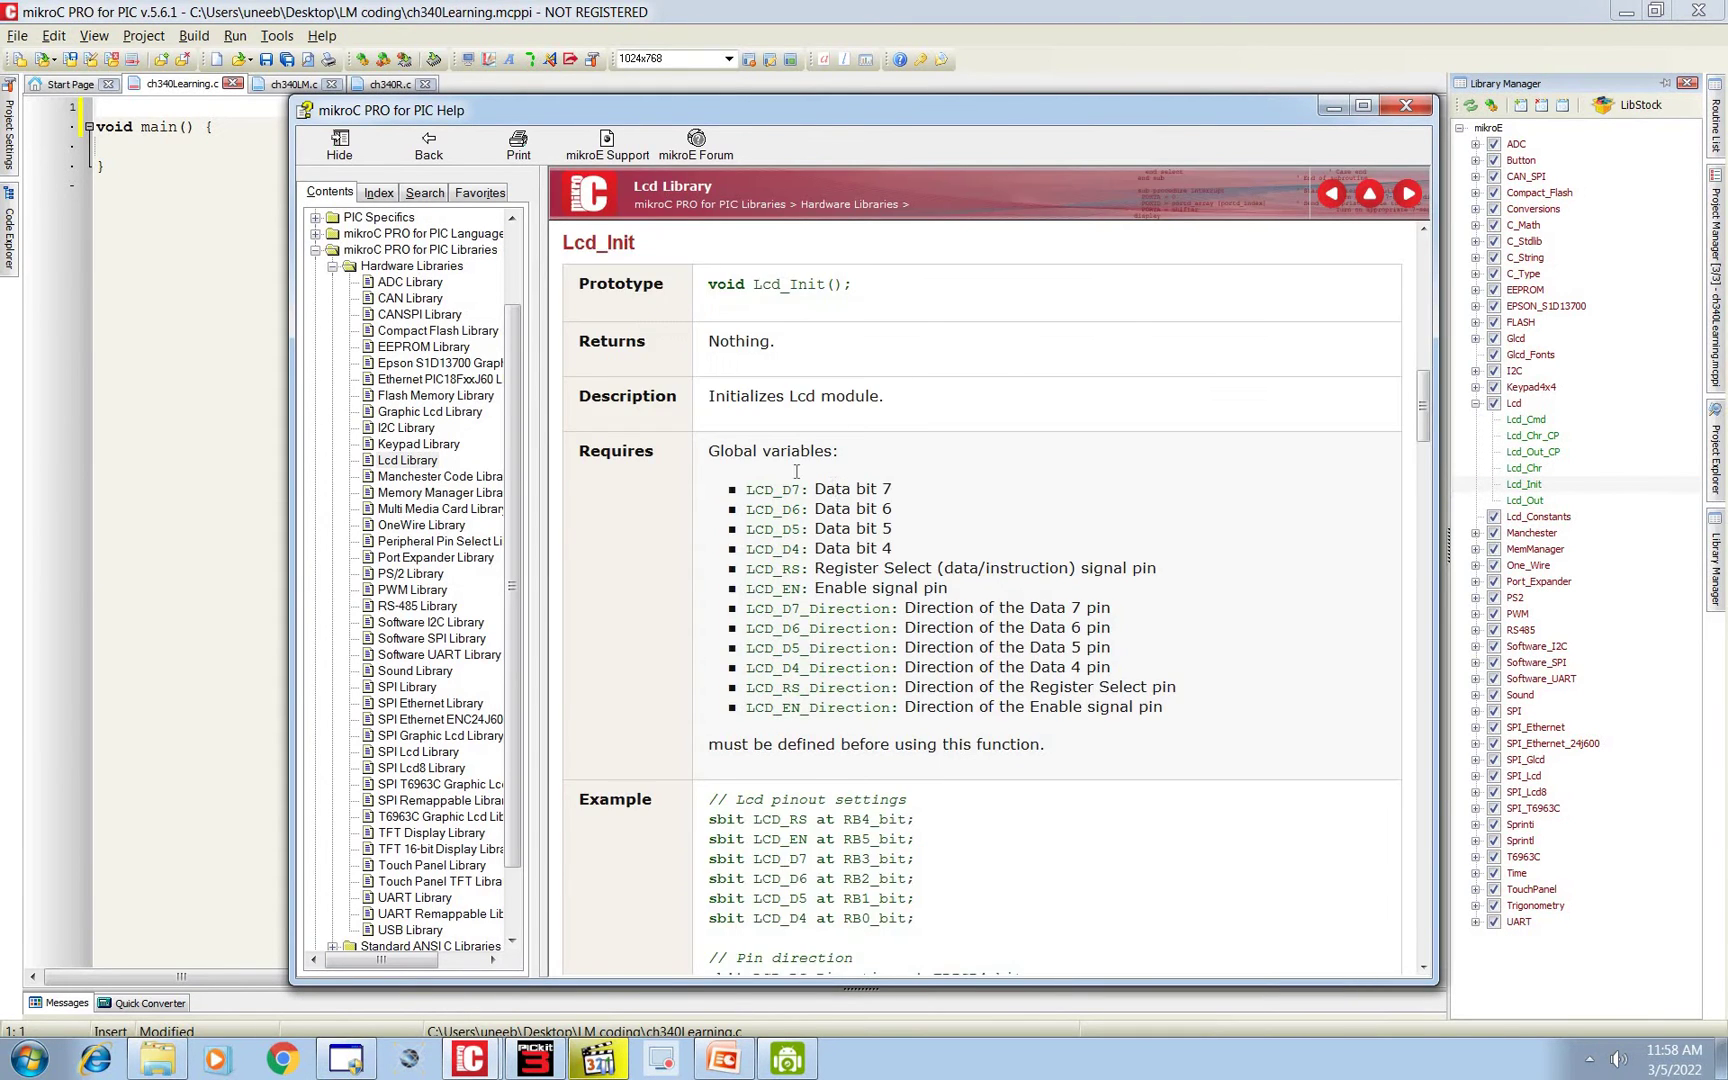
scroll(704, 352, down, 5)
drag(707, 347, 1057, 640)
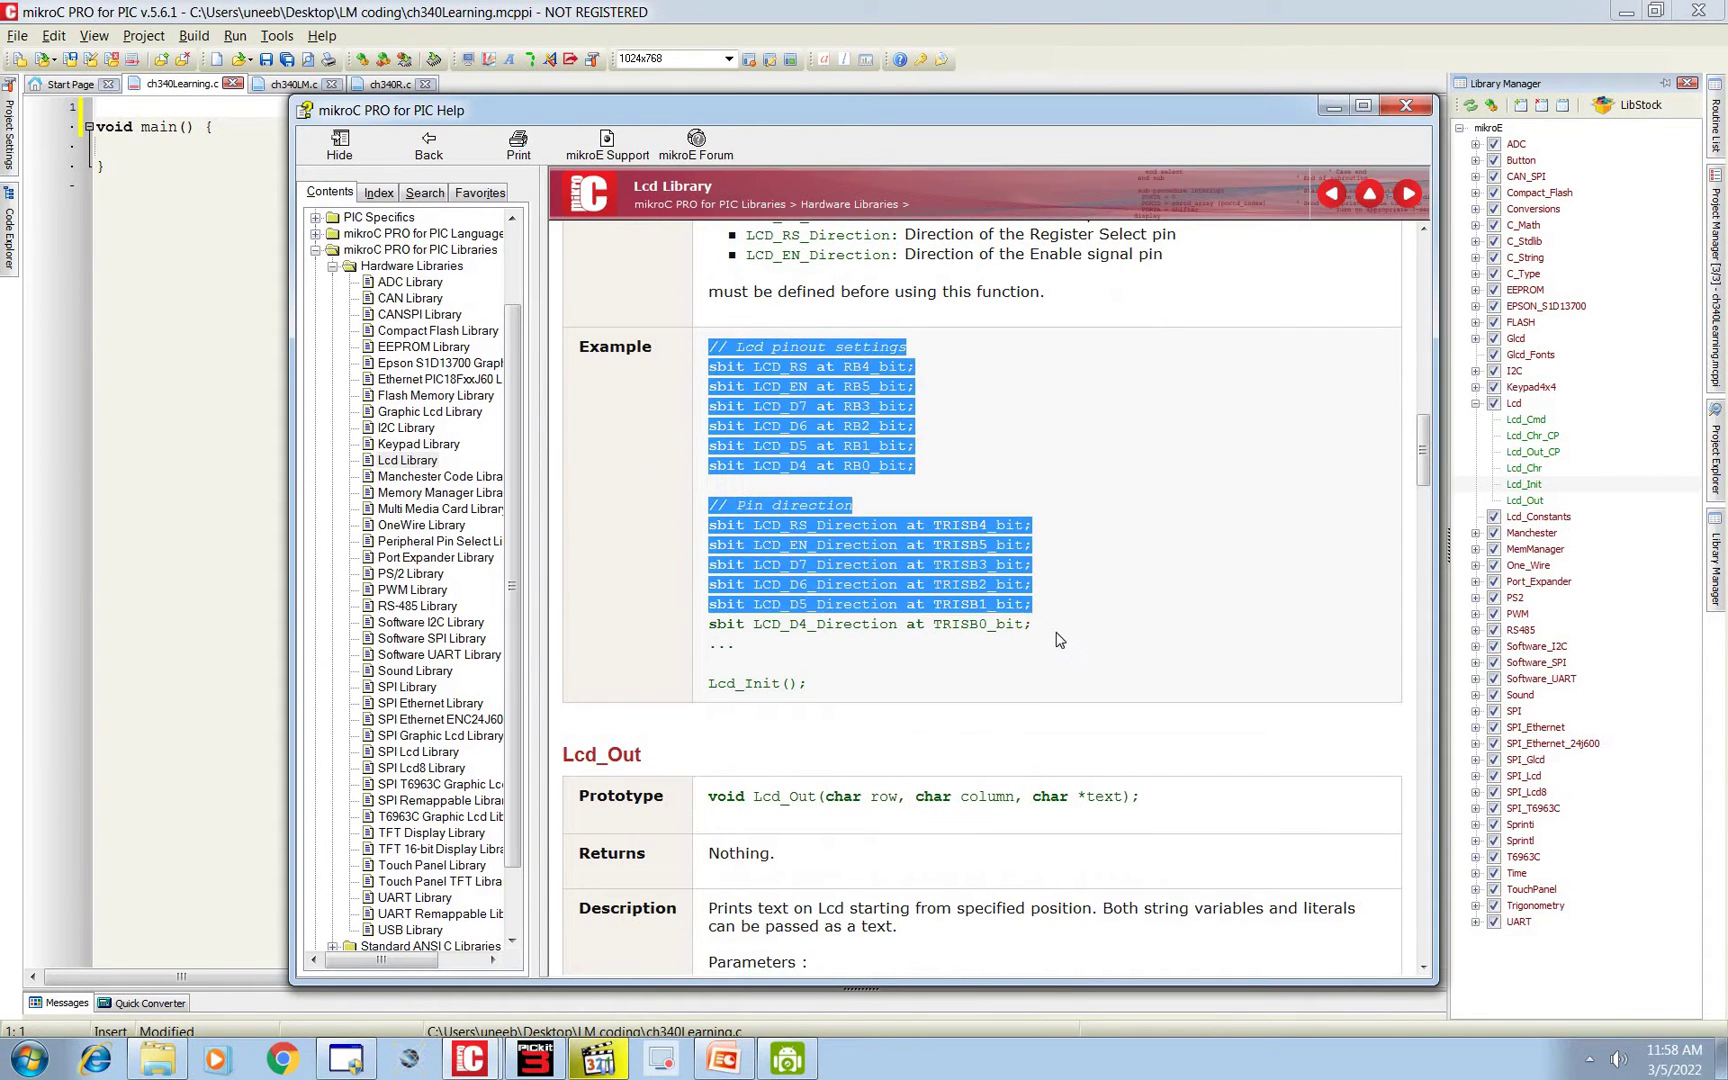
click(98, 135)
key(ctrl+v)
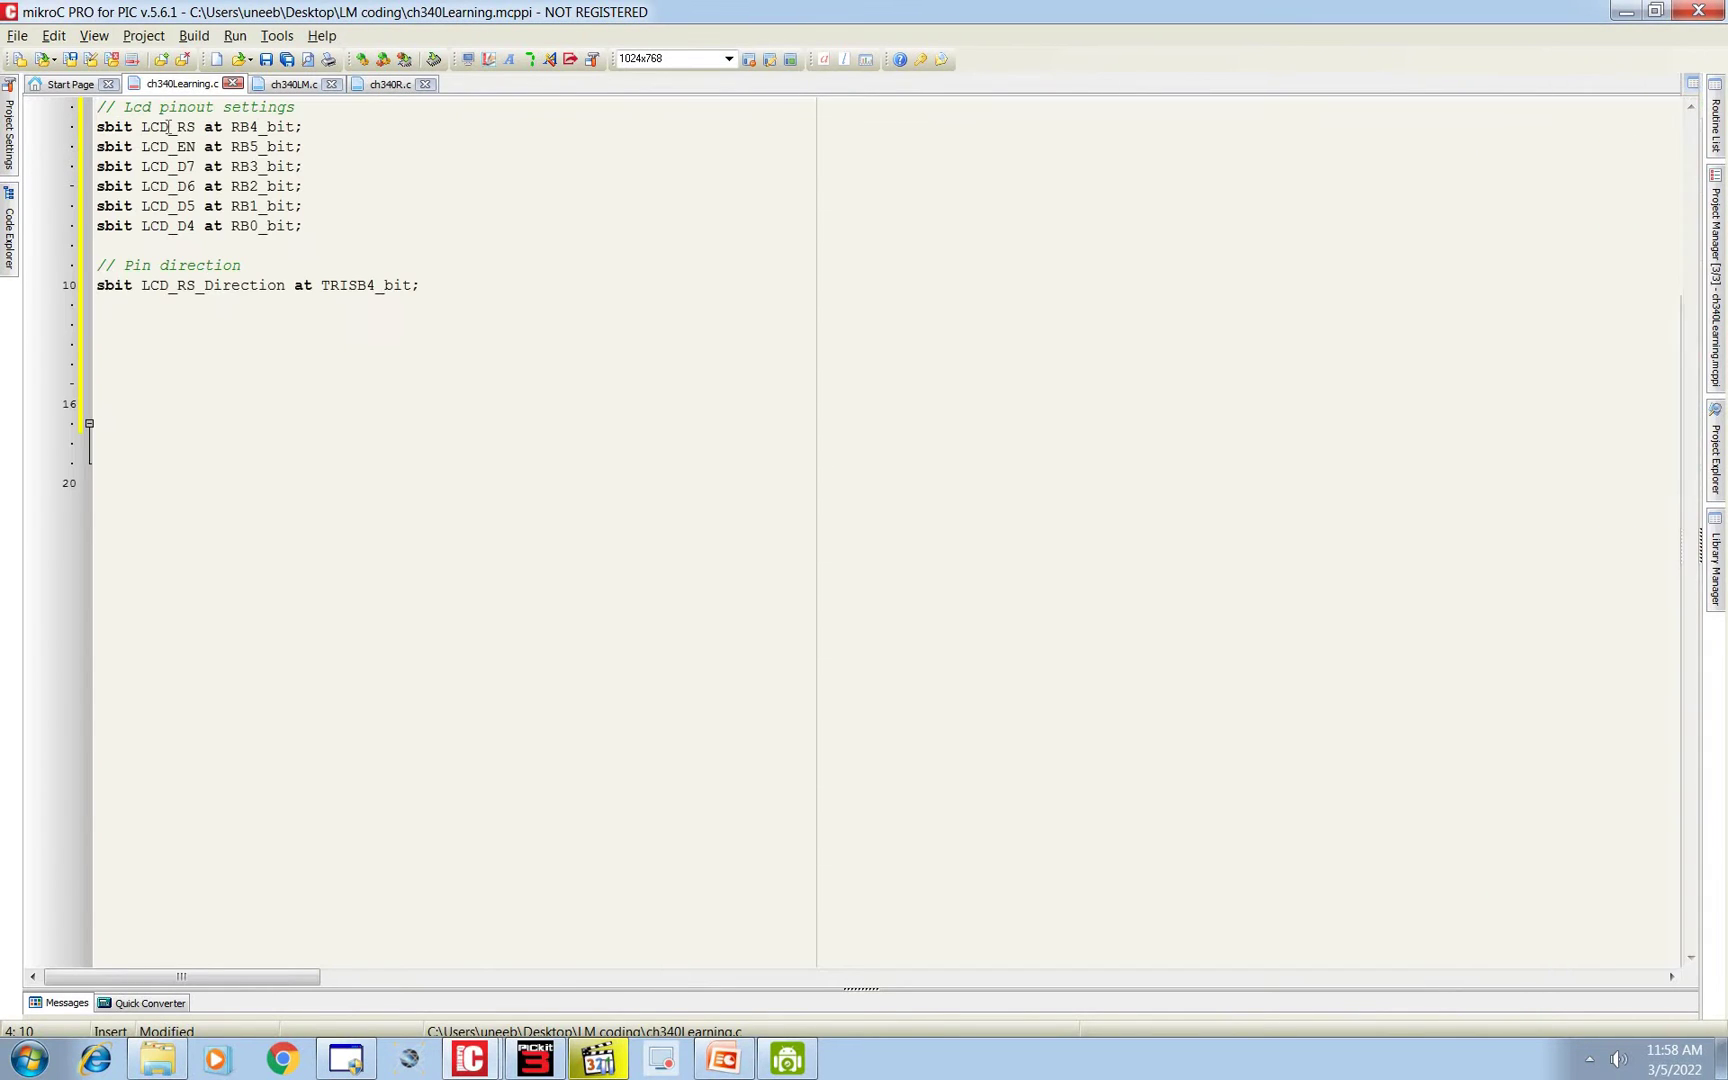
Remap the LCD pins from PORTB to RC0, RC1, RD1, RD0, RC3, RC2 with matching direction bits.
mouse_move(197, 125)
mouse_down()
mouse_move(177, 125)
mouse_move(241, 127)
mouse_up()
text(C0)
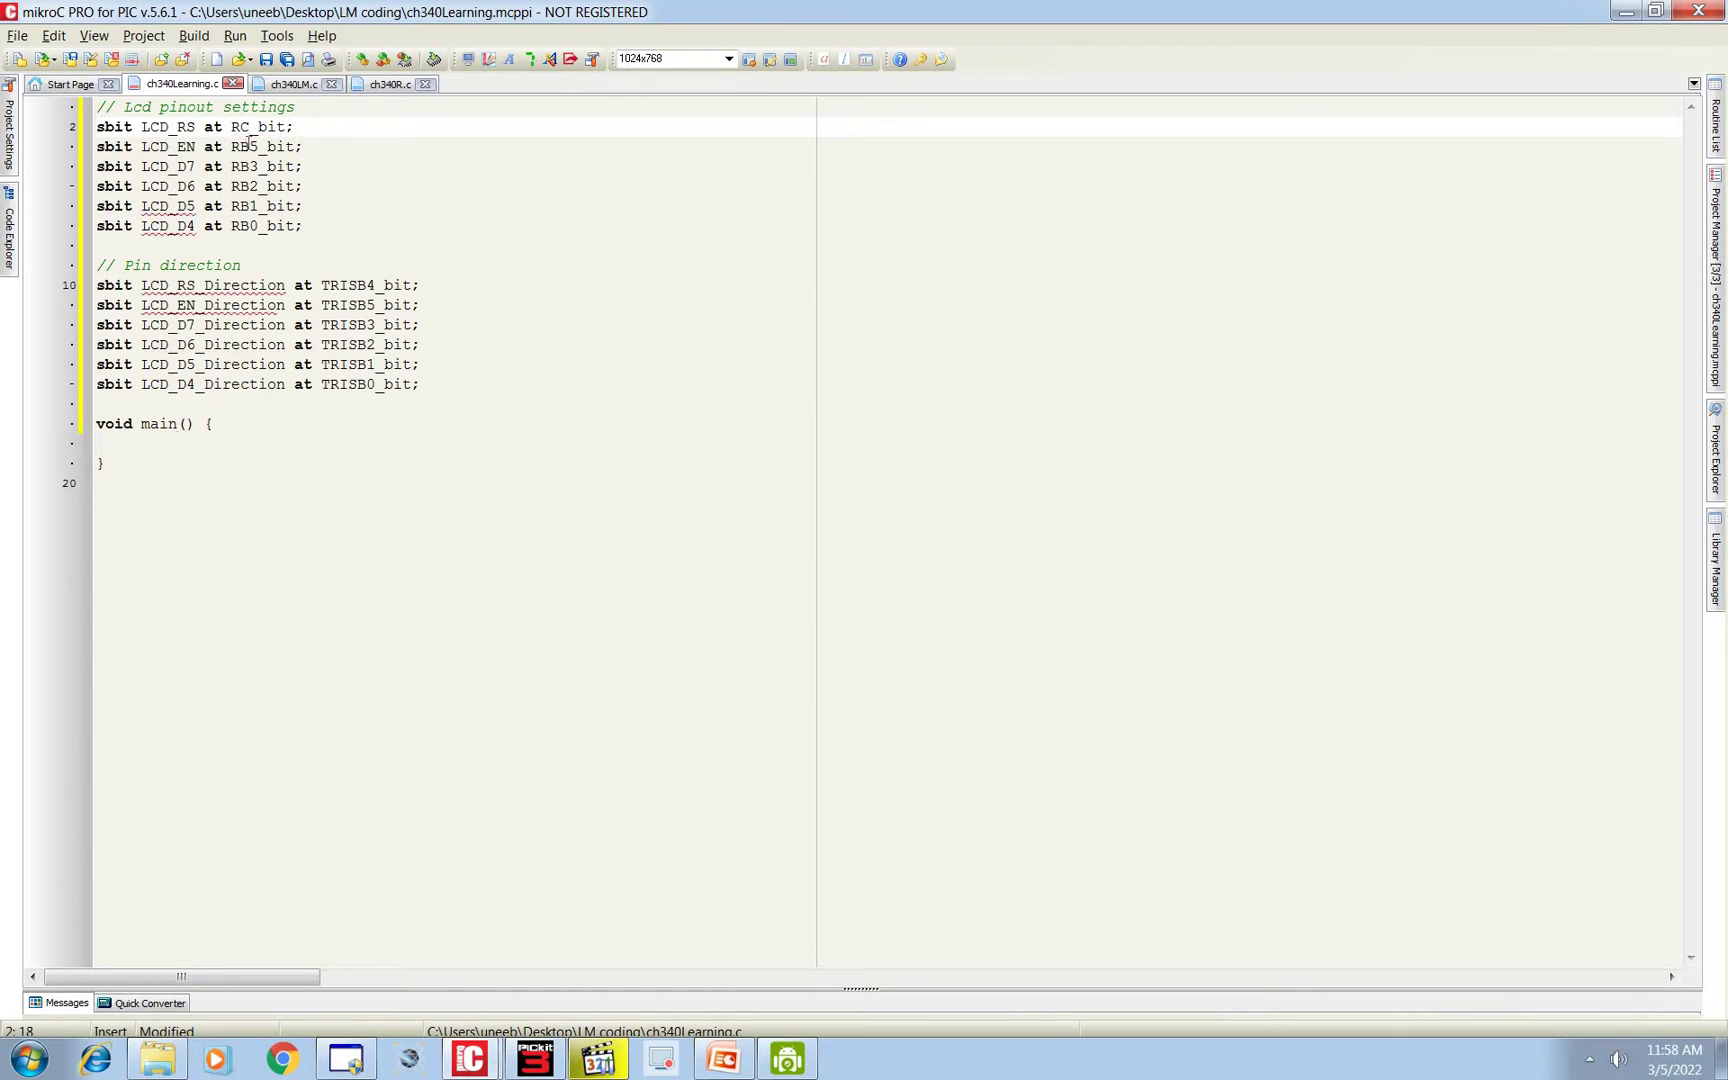
text(0)
click(250, 146)
drag(259, 146, 232, 146)
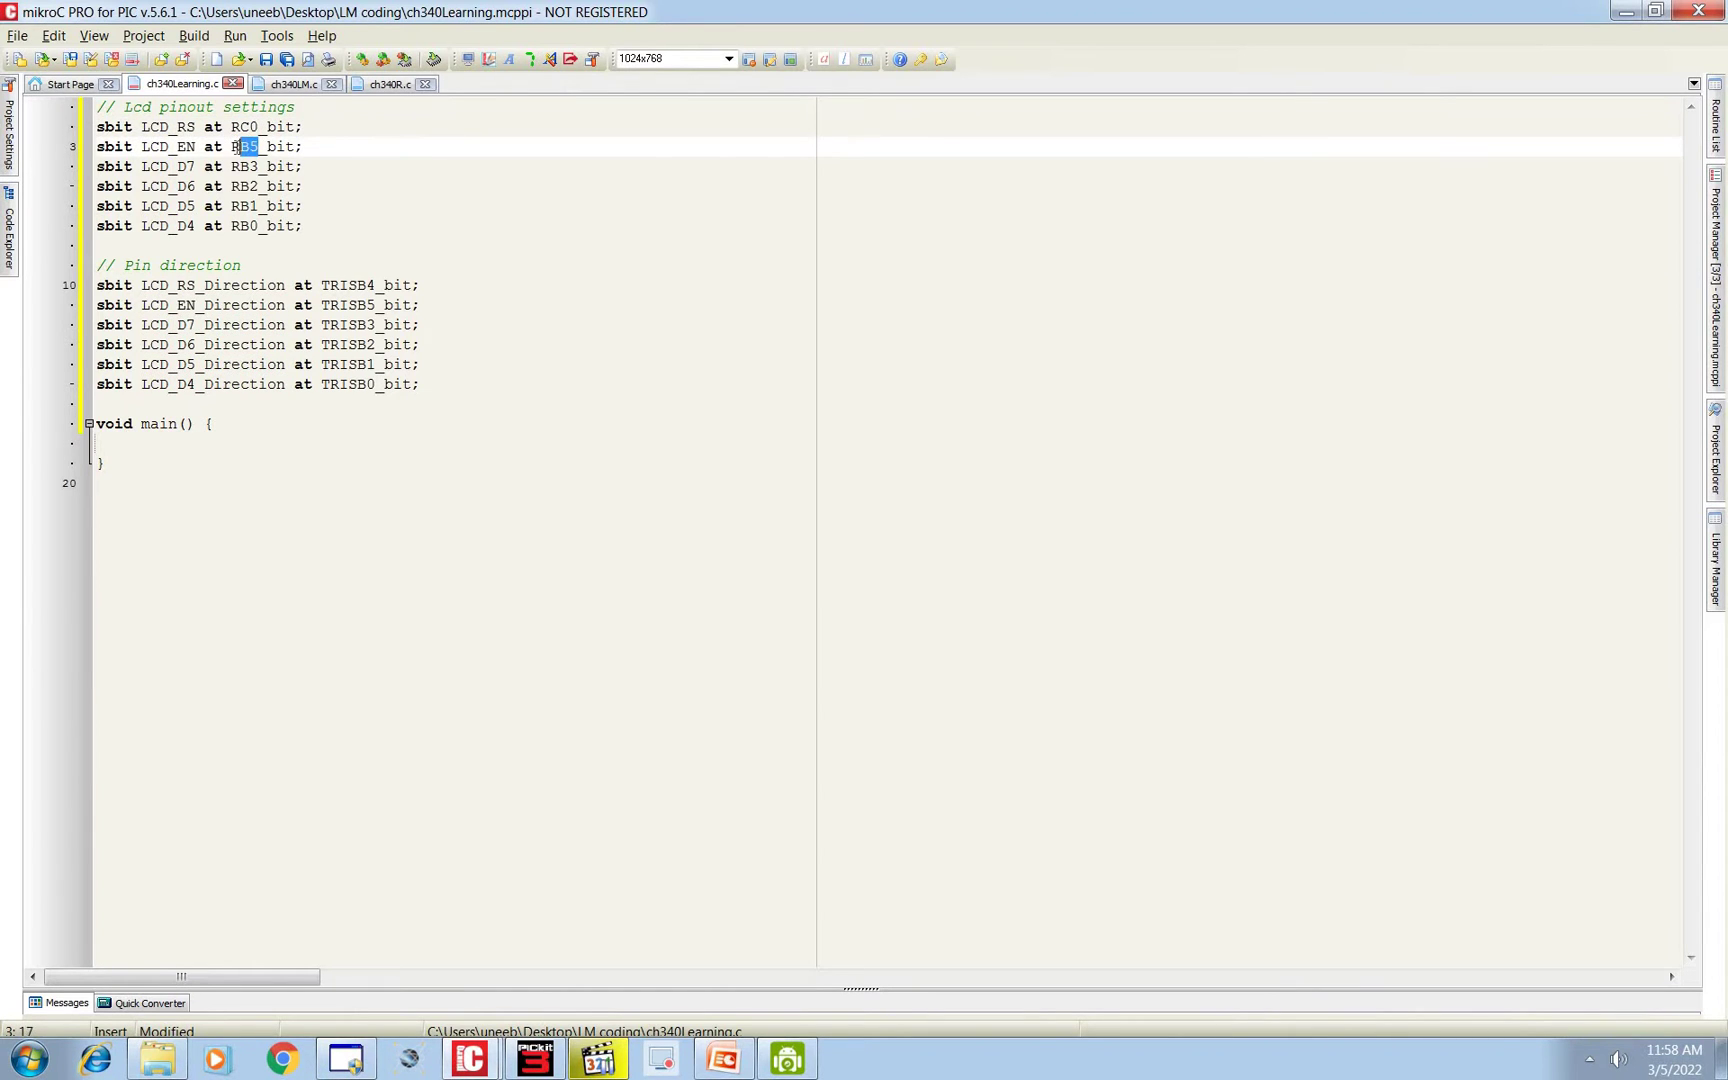
text(C1)
drag(258, 166, 239, 167)
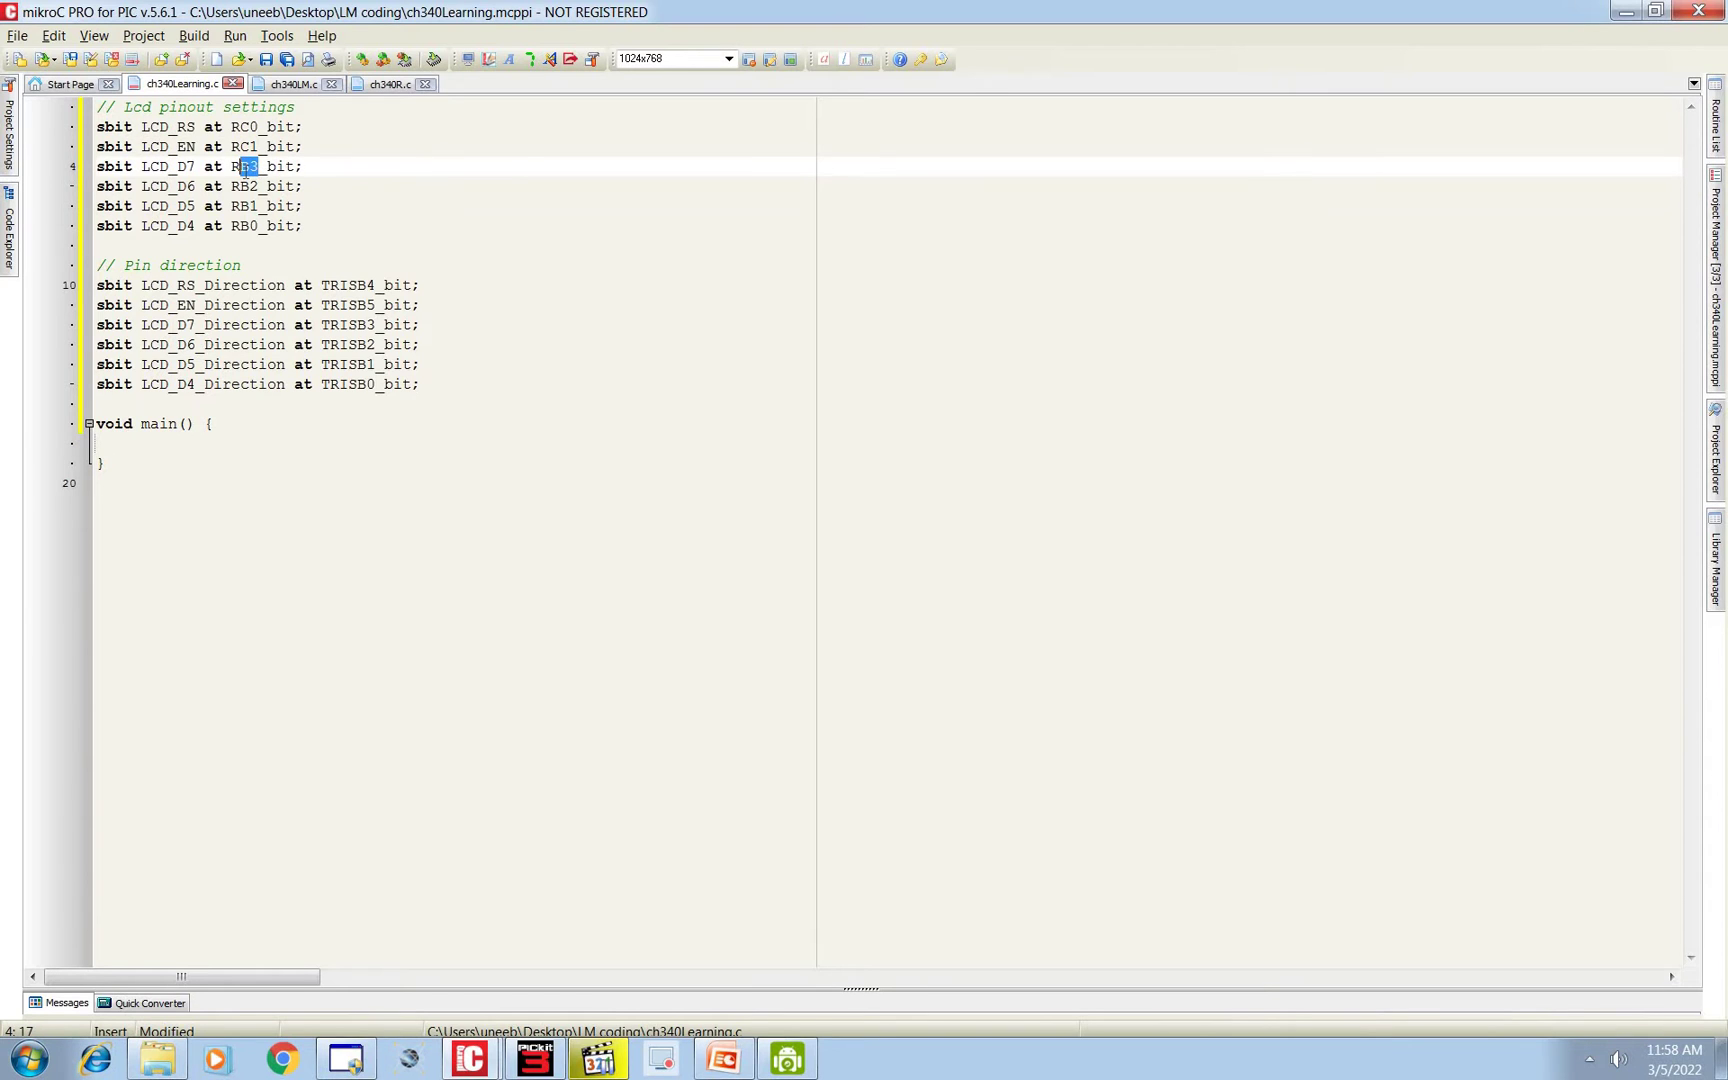
text(D1)
drag(258, 187, 239, 205)
text(D0)
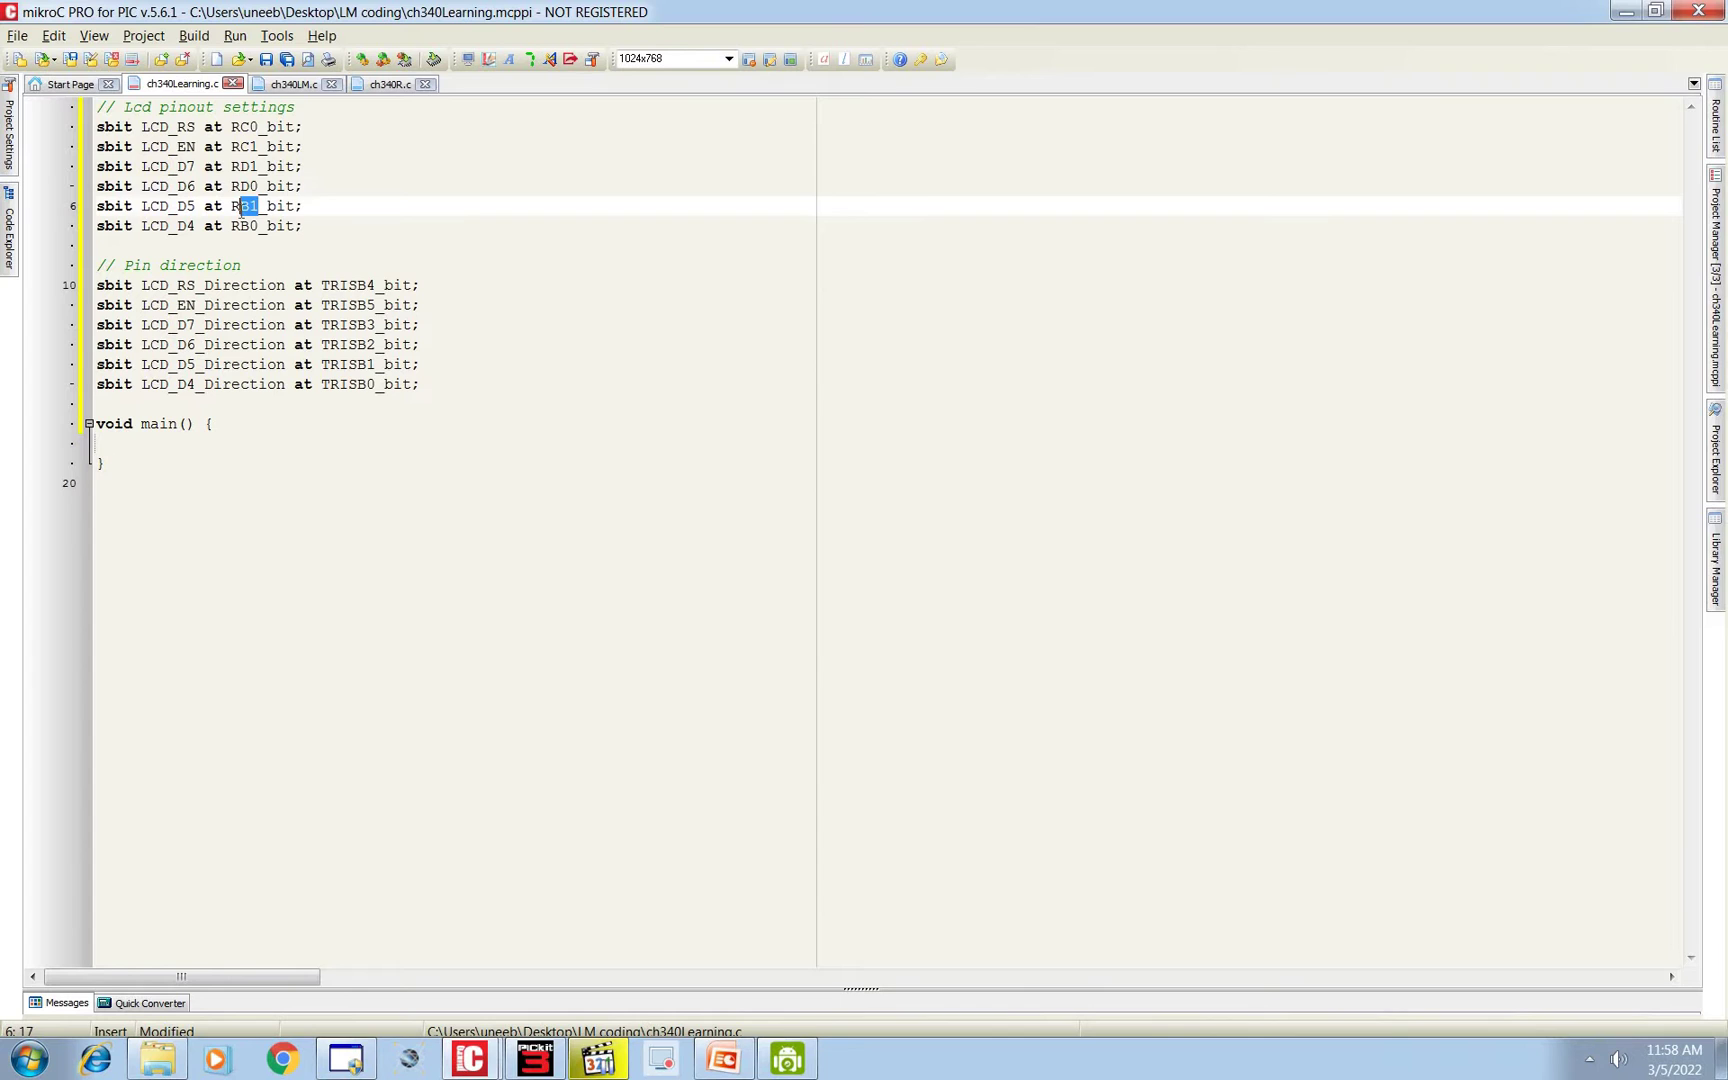
text(C3)
click(259, 226)
drag(259, 225, 239, 226)
text(C2)
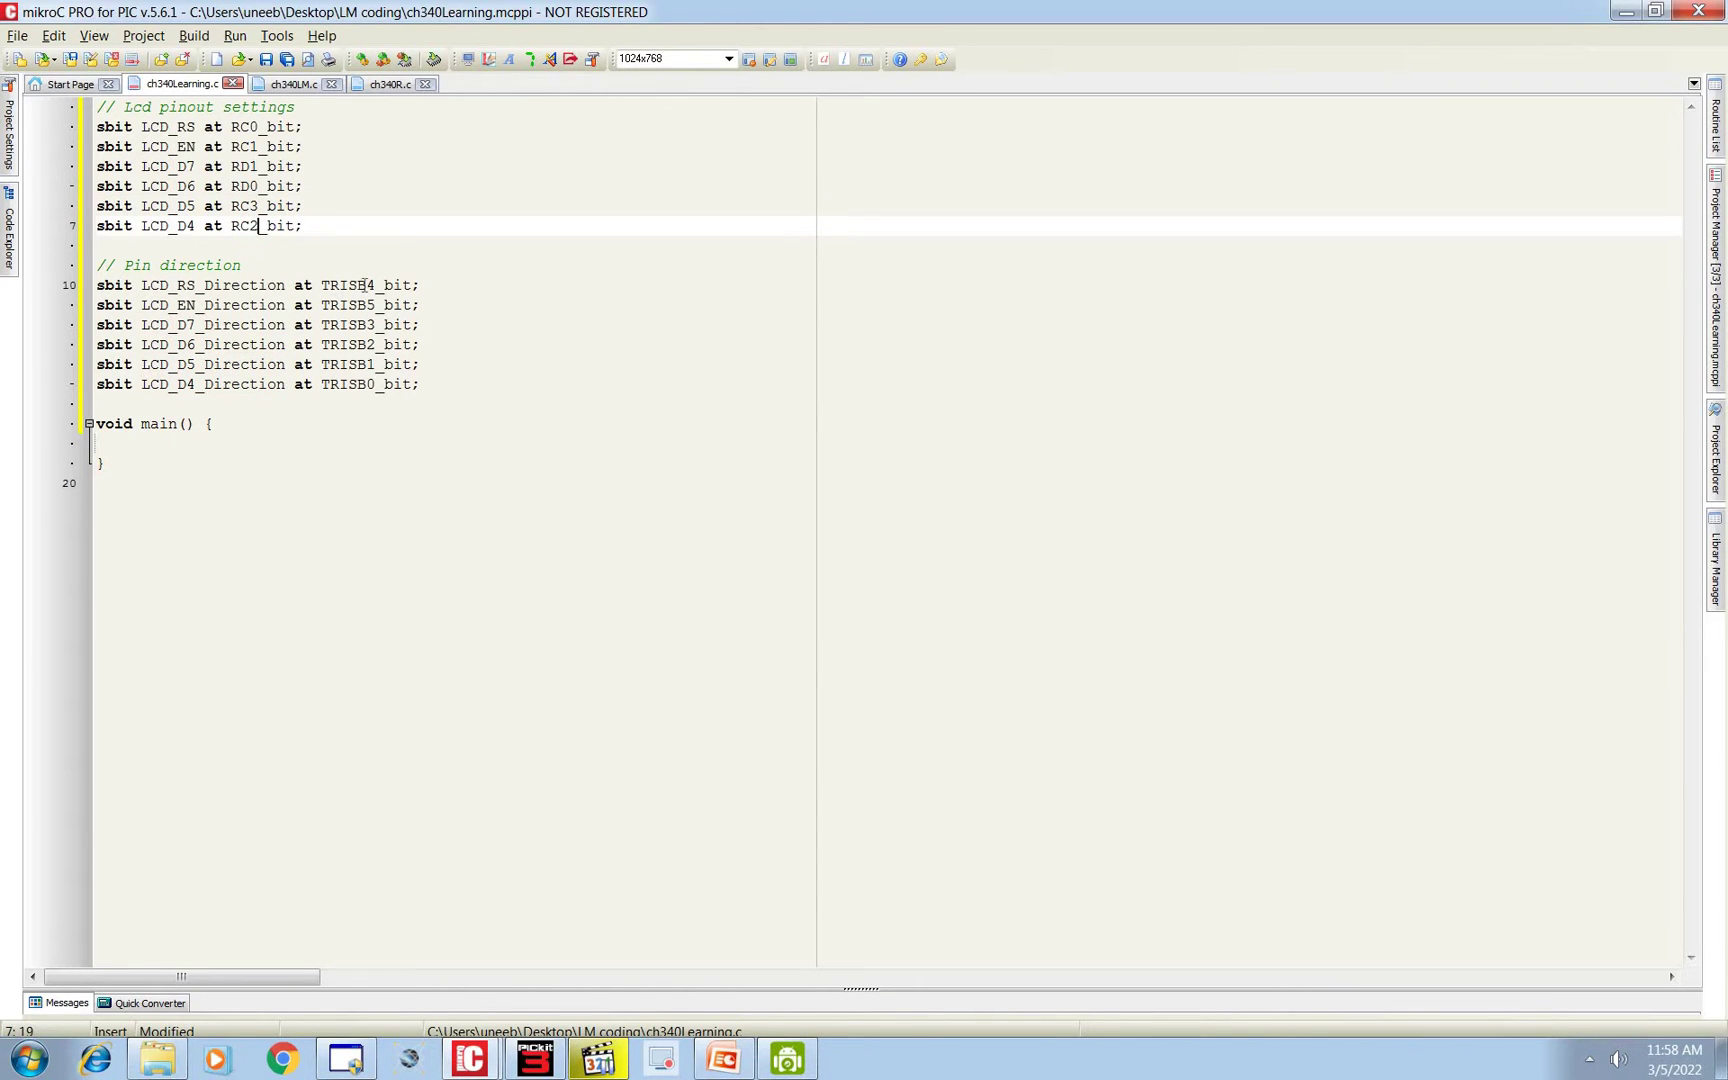
drag(355, 284, 374, 284)
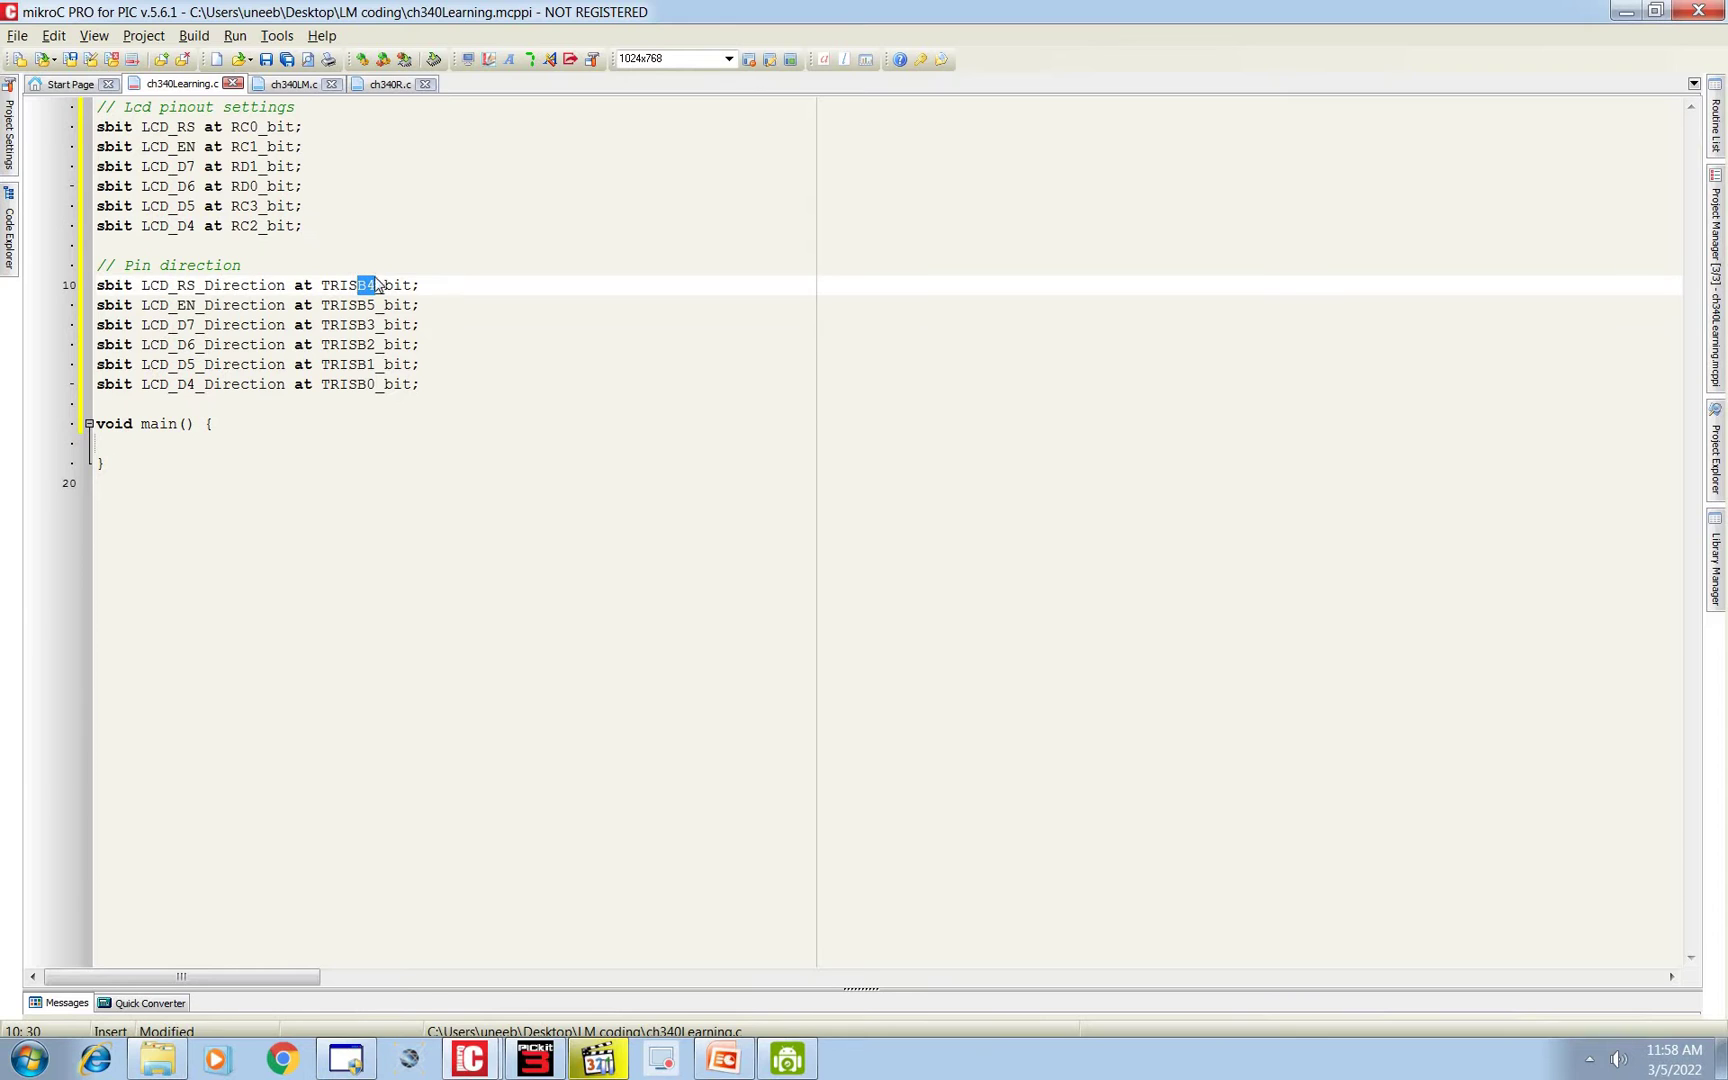
text(C0)
click(363, 305)
mouse_move(353, 305)
mouse_down()
mouse_move(376, 306)
mouse_move(375, 385)
mouse_up()
text(C1)
text(D1)
text(D0)
text(C3)
text(C2)
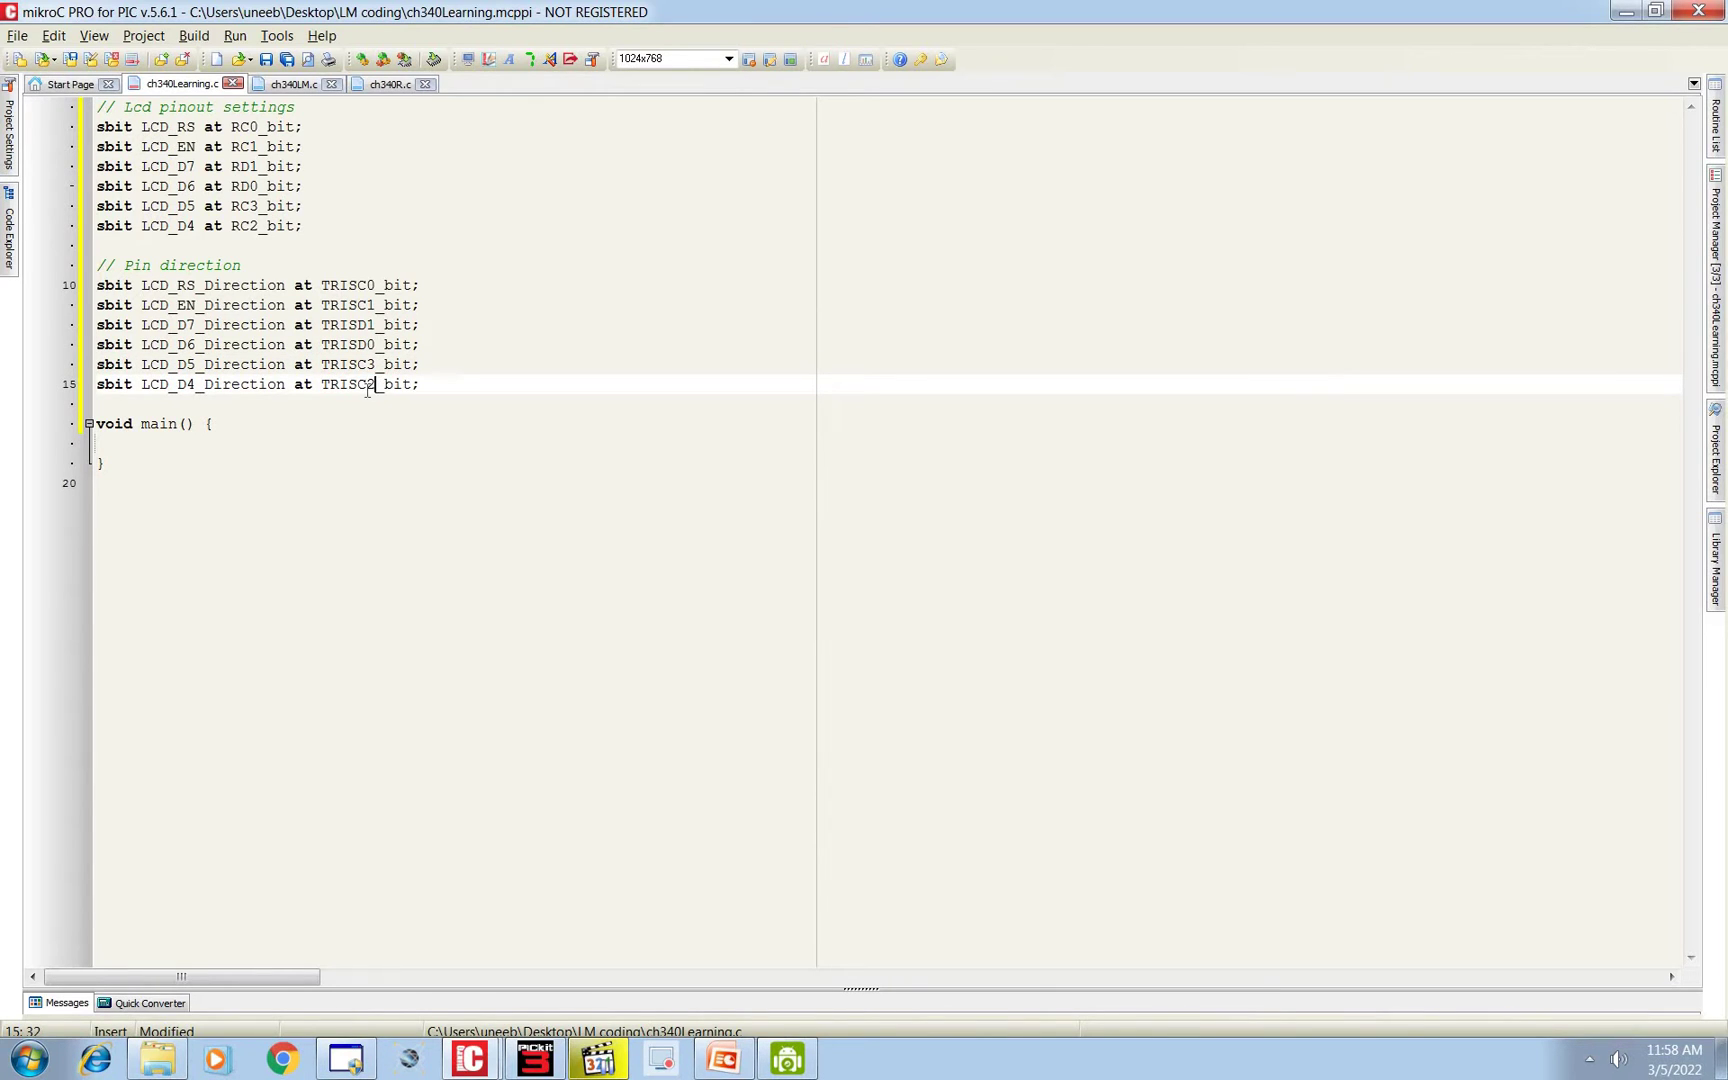
Follow LCD_init and UART1_init(9600) with Delay_ms(1000) each, then open a while(1) loop.
click(145, 445)
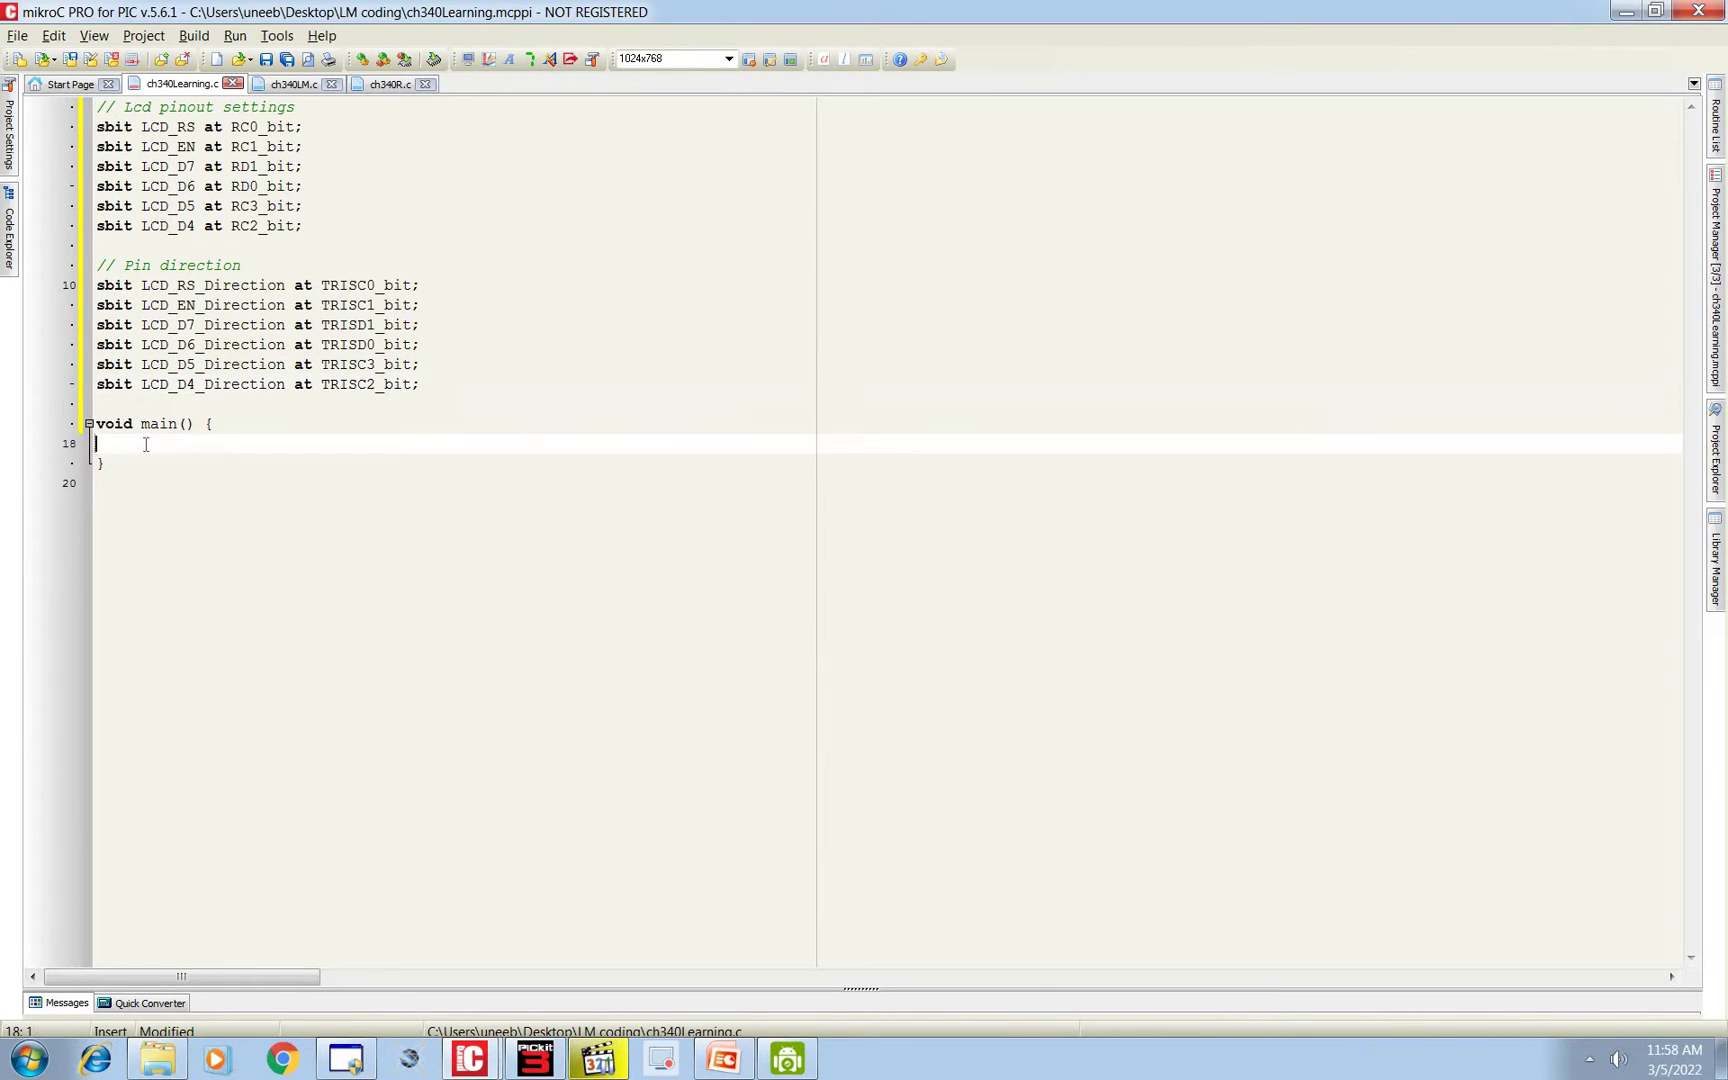
text(LCD_in)
text(it())
text(;)
key(Return)
text(De)
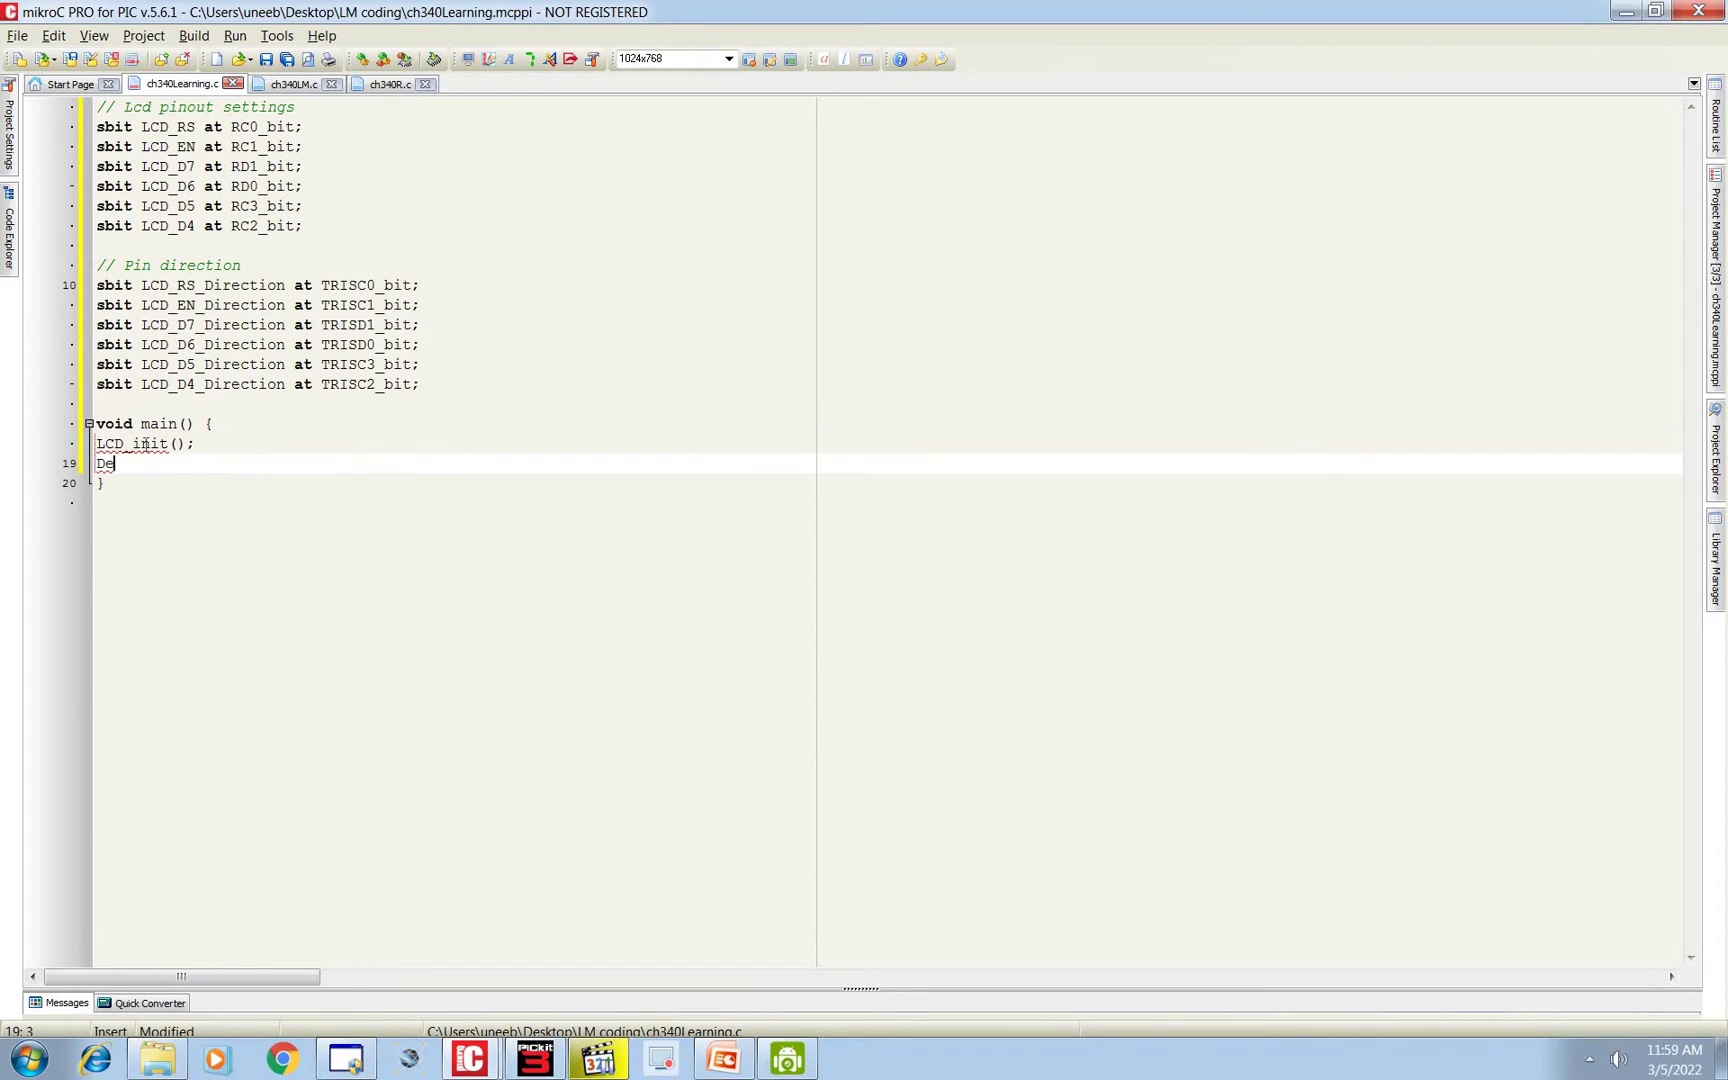
text(lay_ms(100)
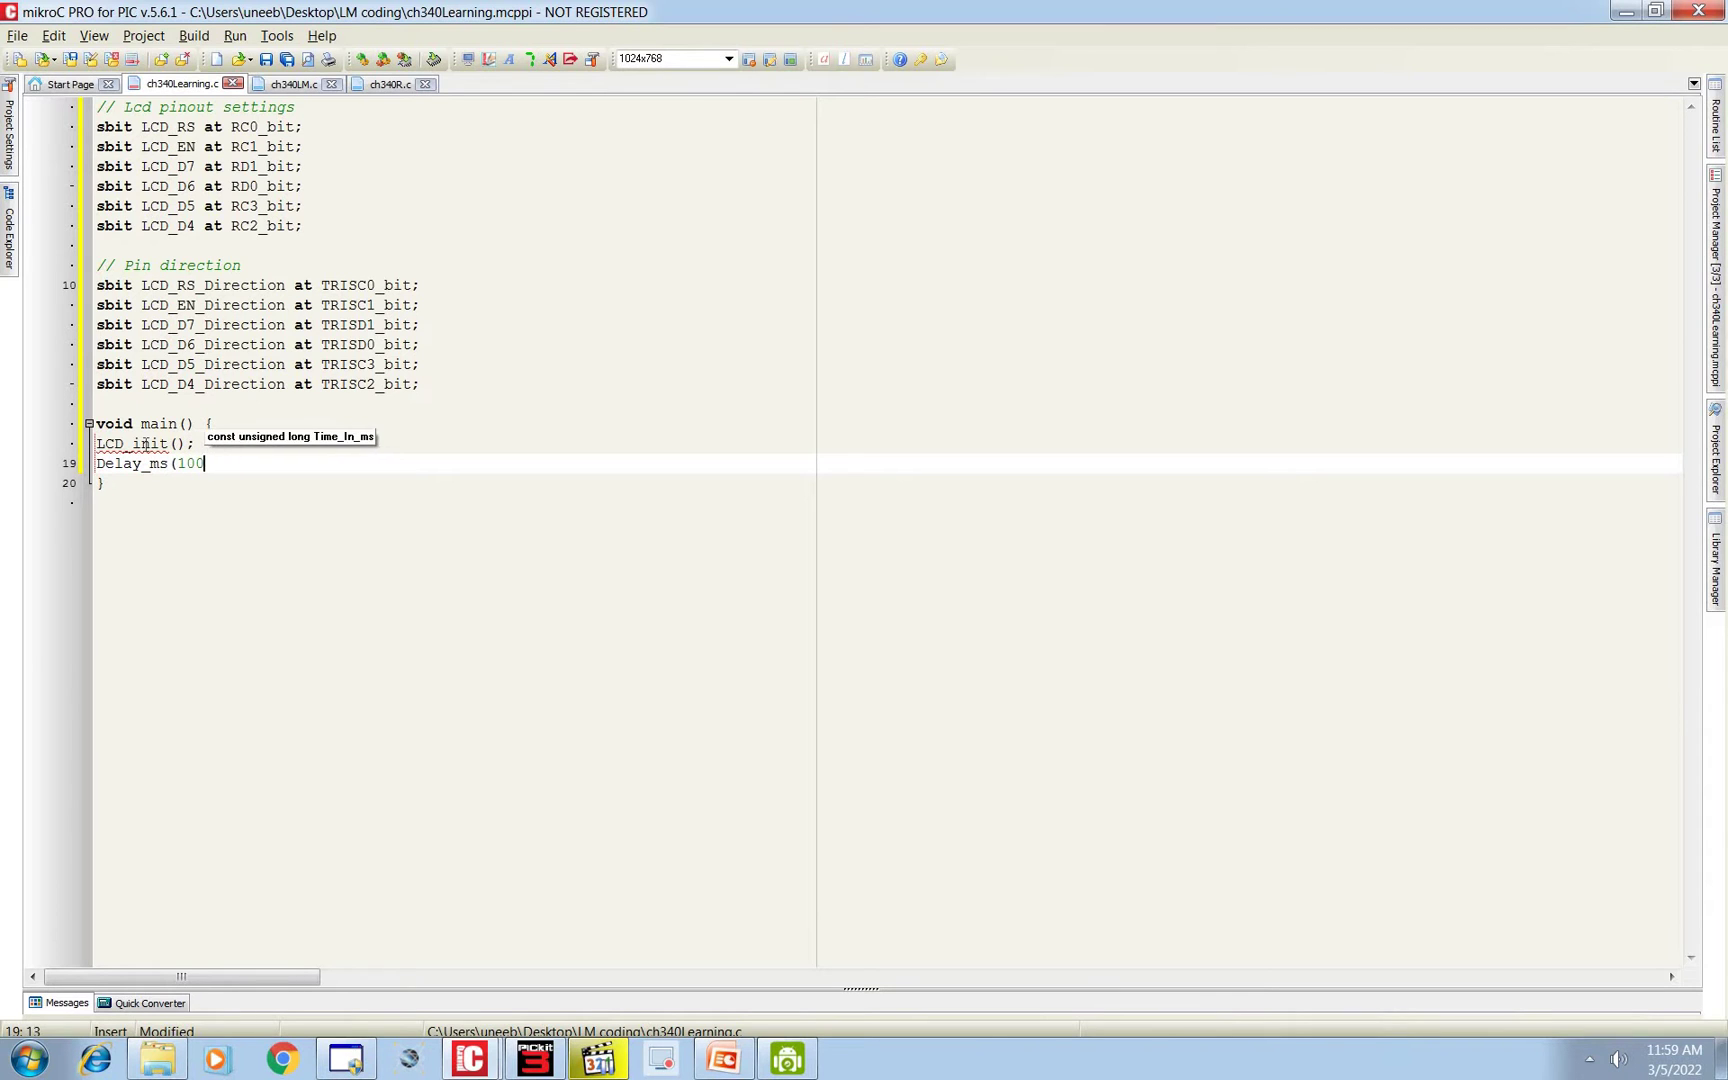
text(0);)
key(Return)
key(Return)
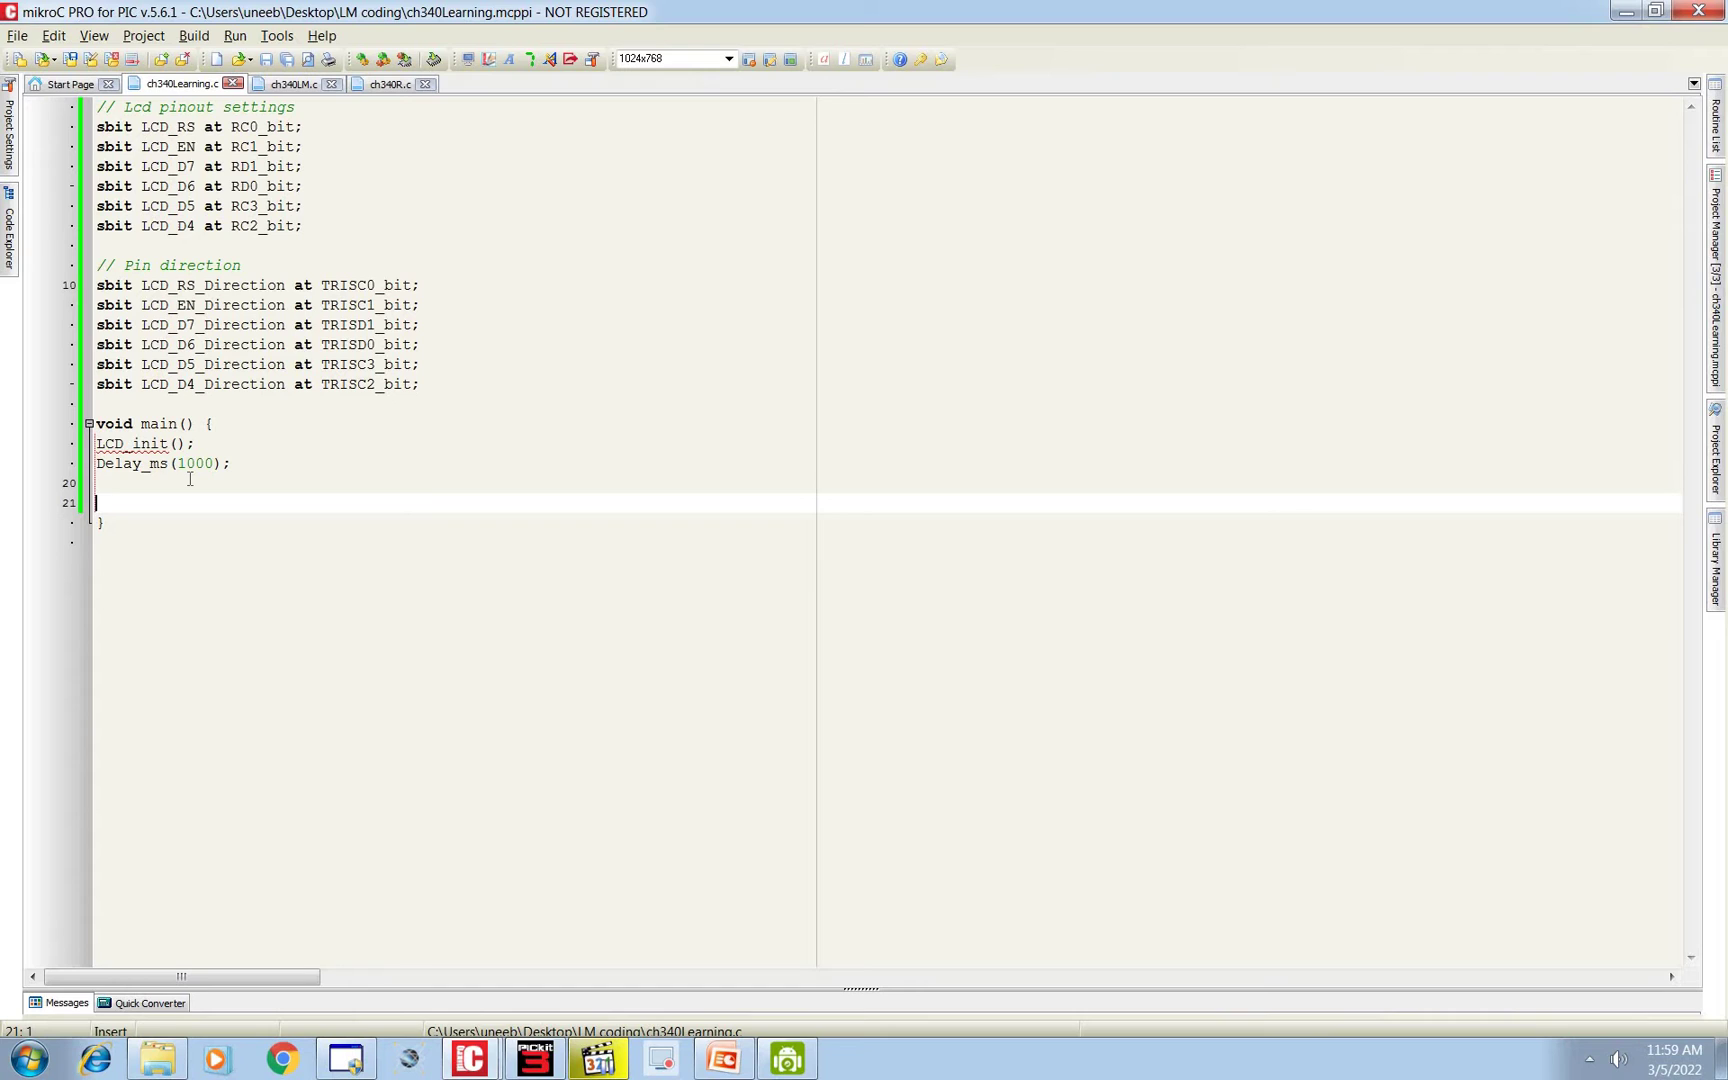
text(UART1)
text(_i)
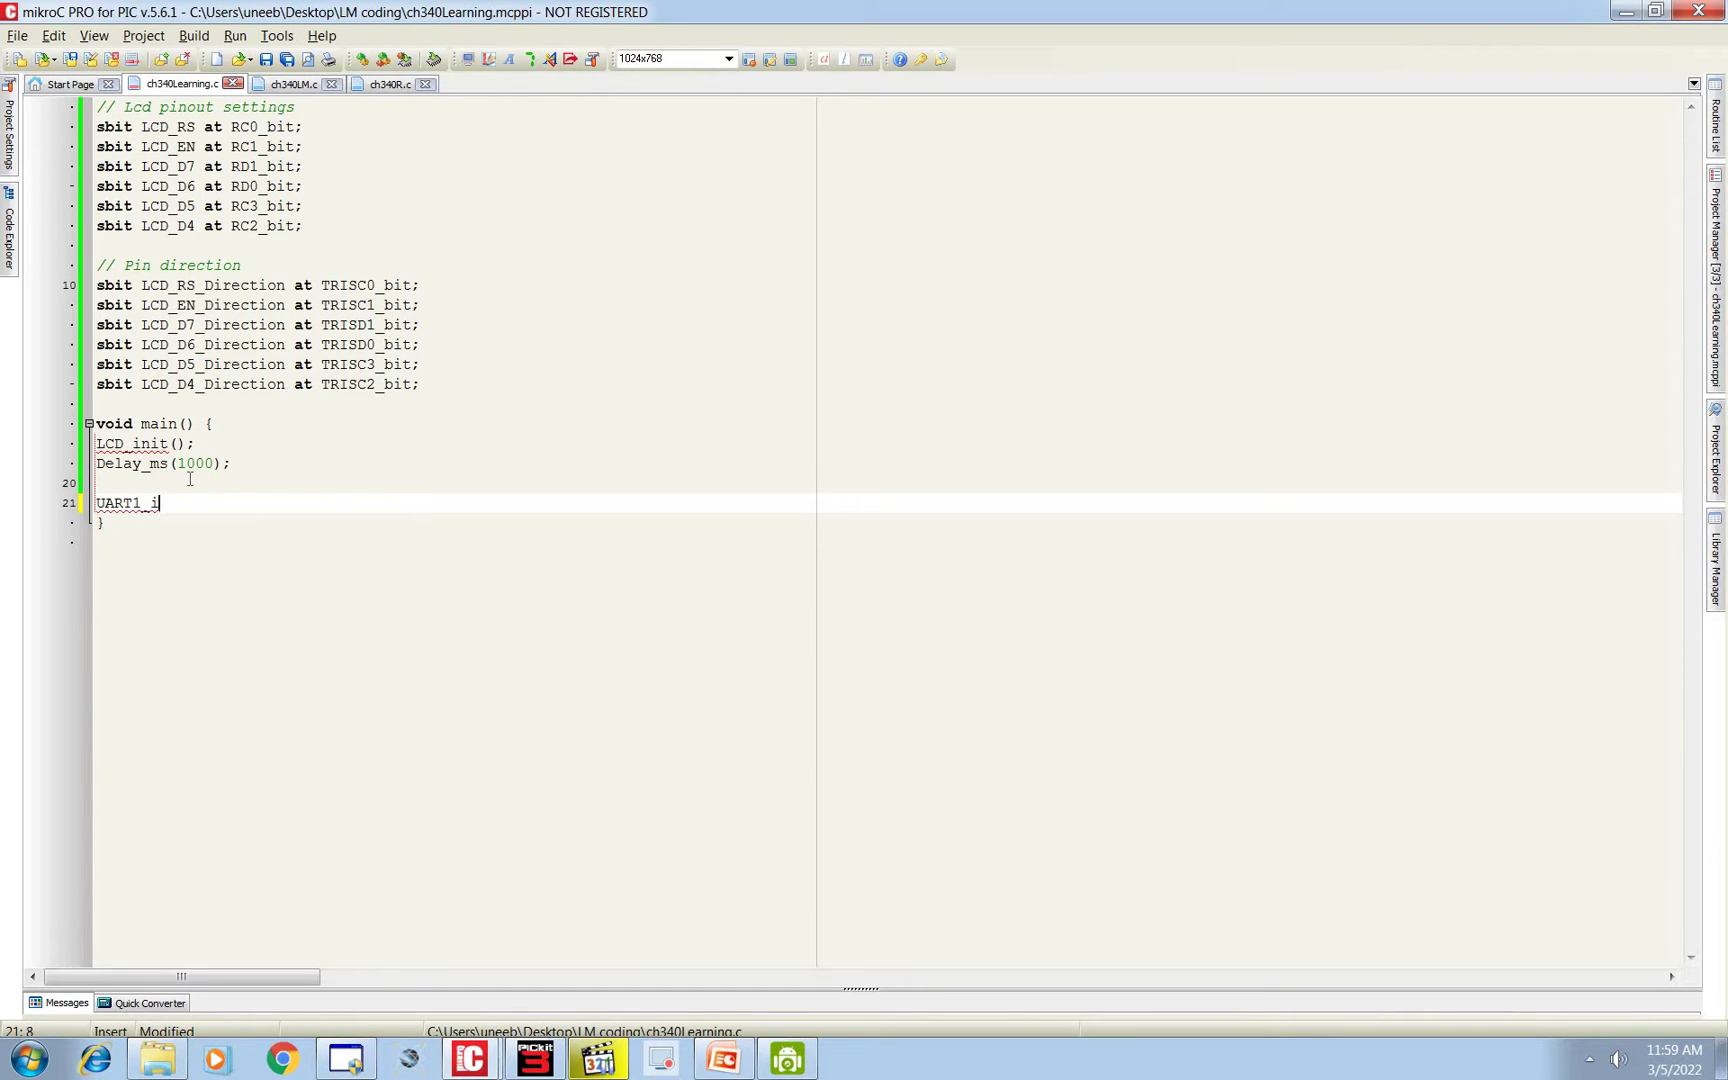
text(nit()
text(9600);)
key(Return)
text(Delay)
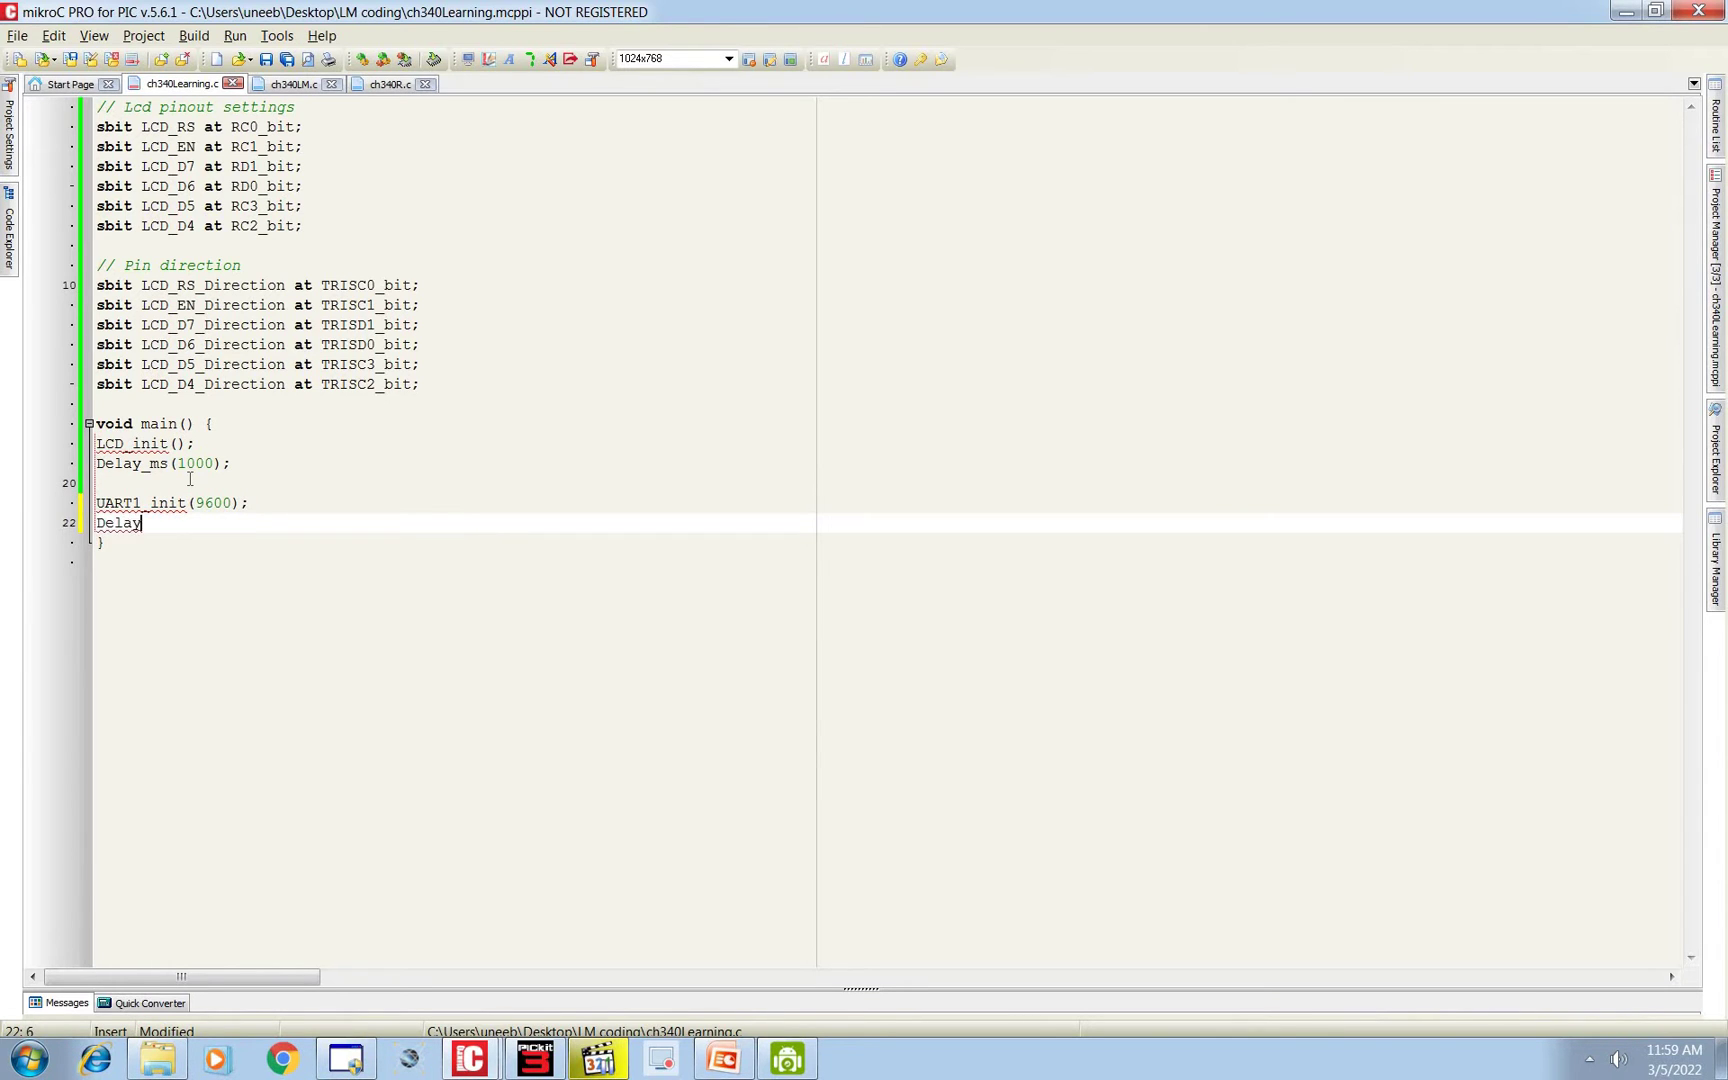
text(_ms)
text((100)
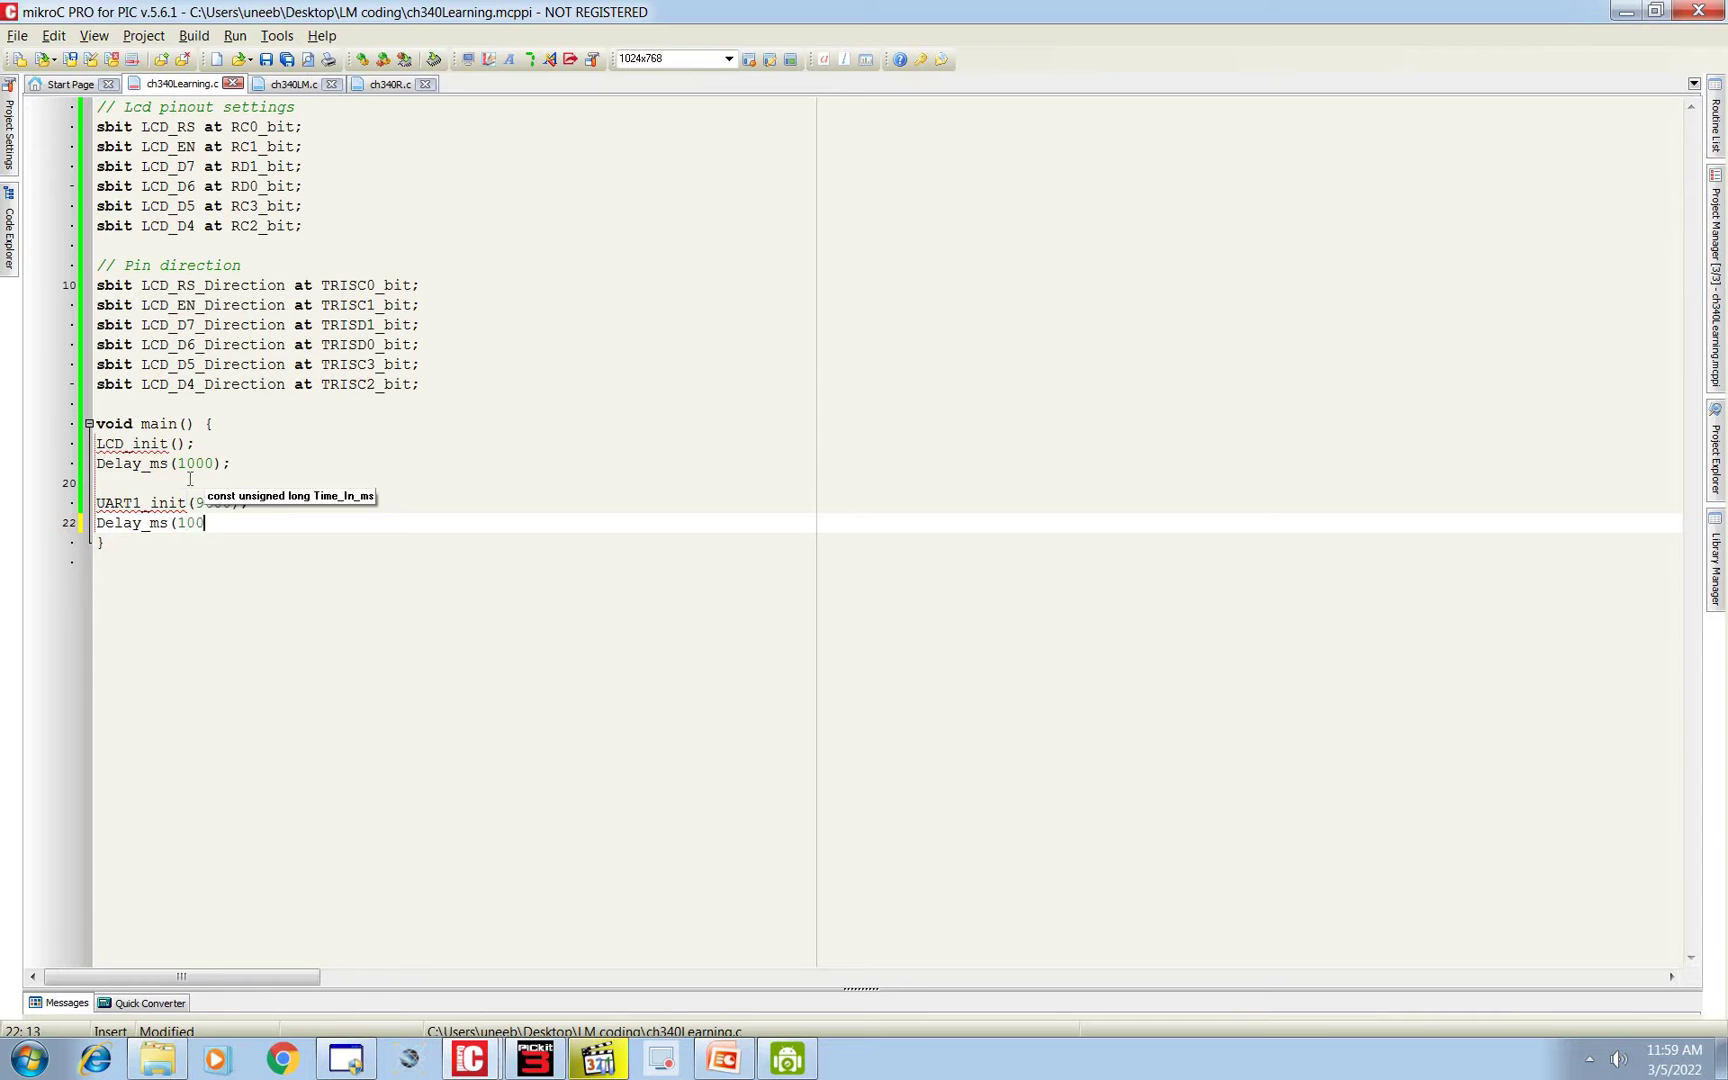
text(0);)
key(Return)
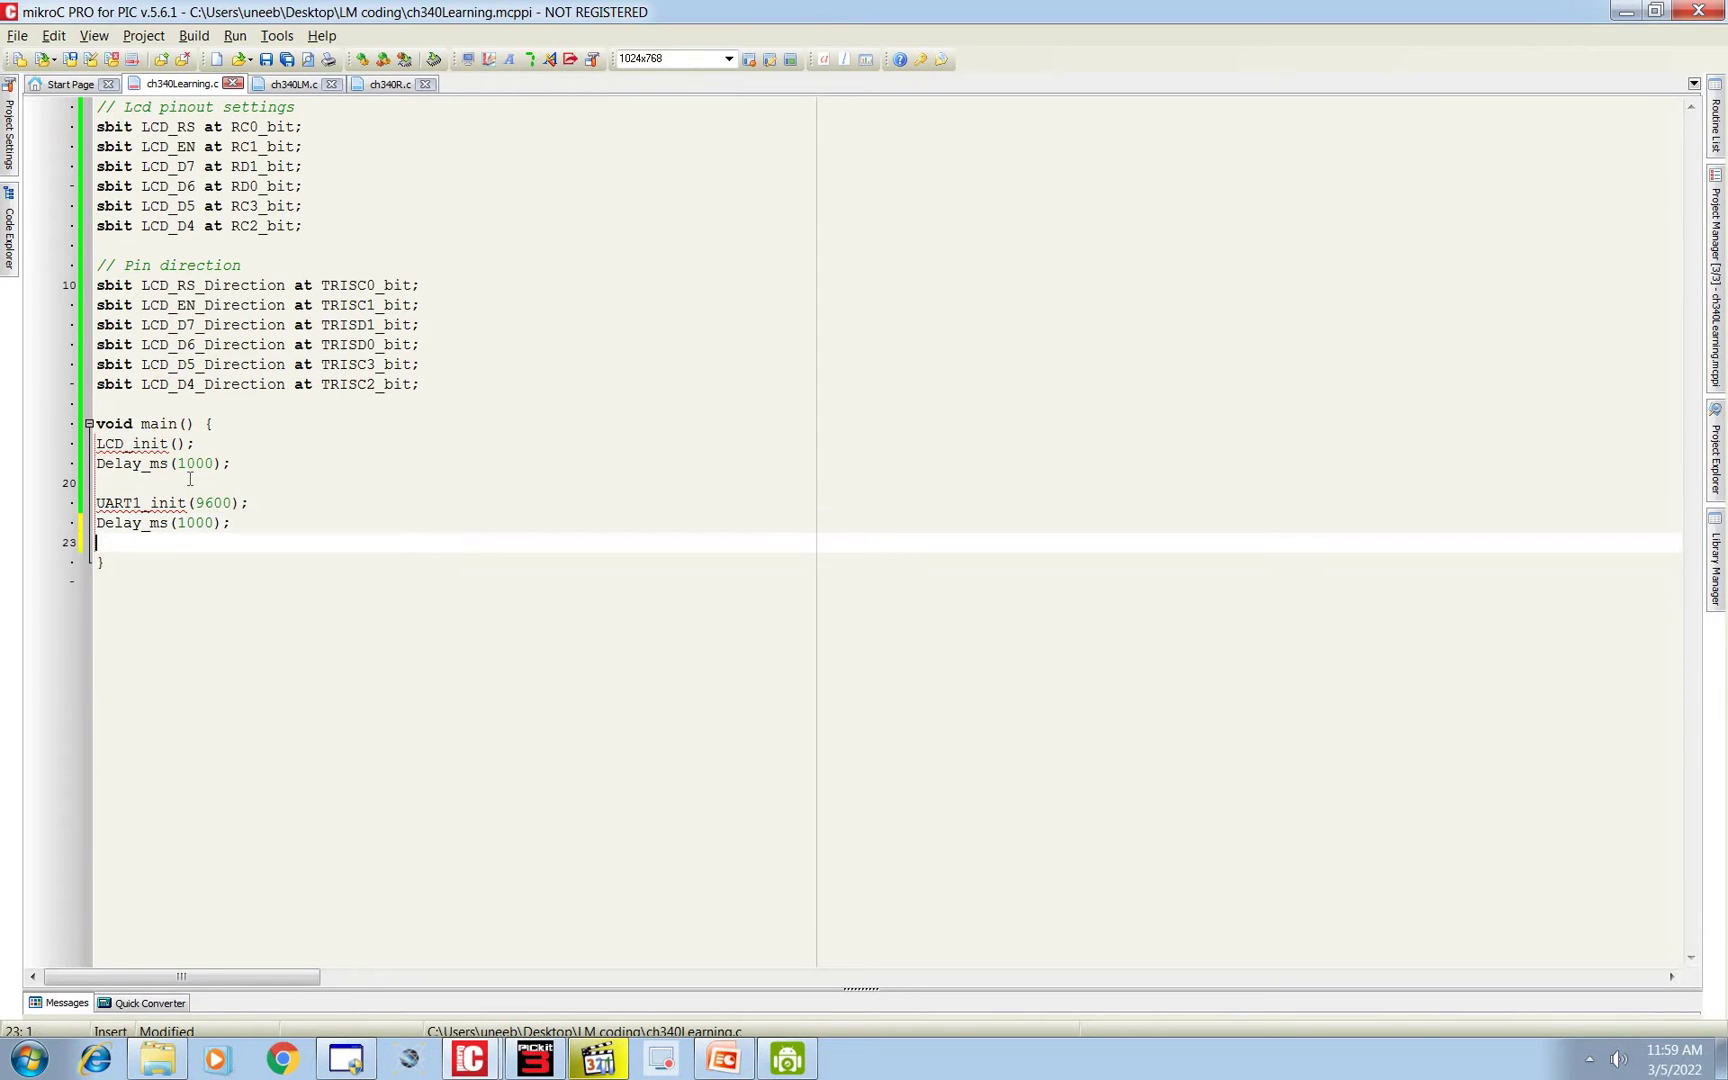
key(Return)
key(Return)
text(w)
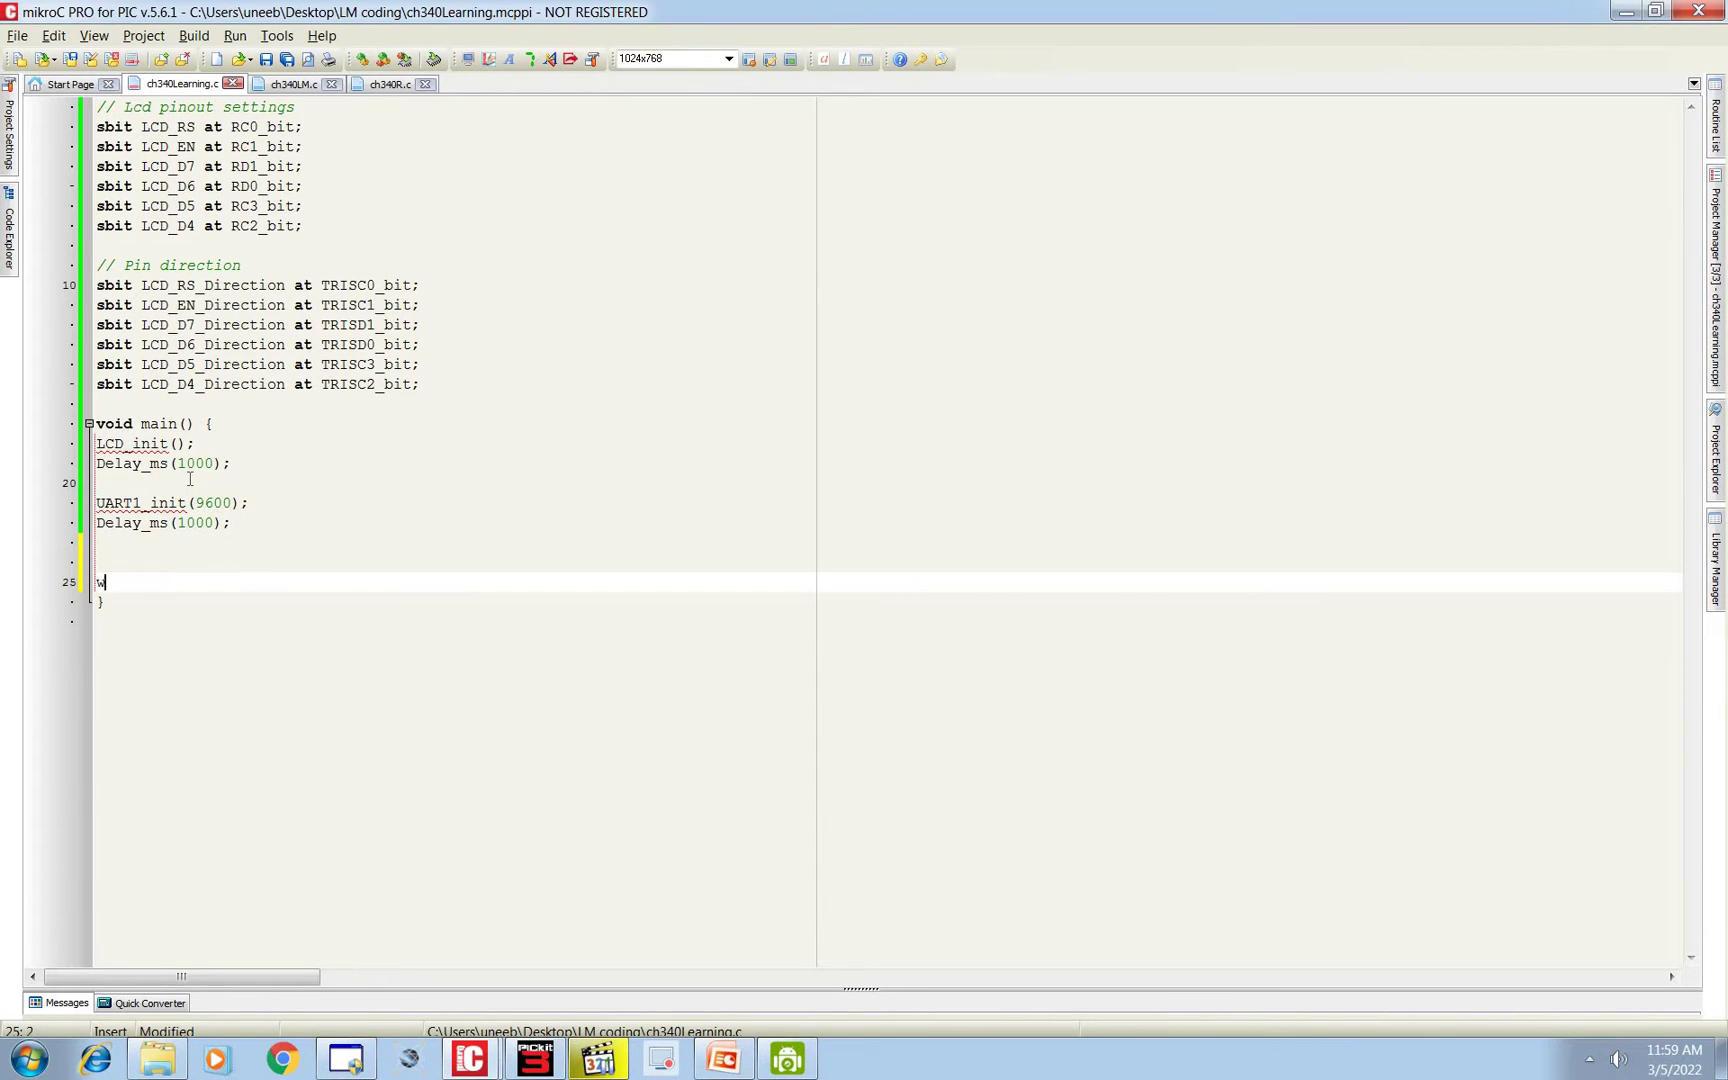
text(hile(1)
key(Return)
text({)
Add blank lines in the loop and copy the example code from the UART1_Read_Text help.
key(Return)
key(Return)
key(Return)
key(Return)
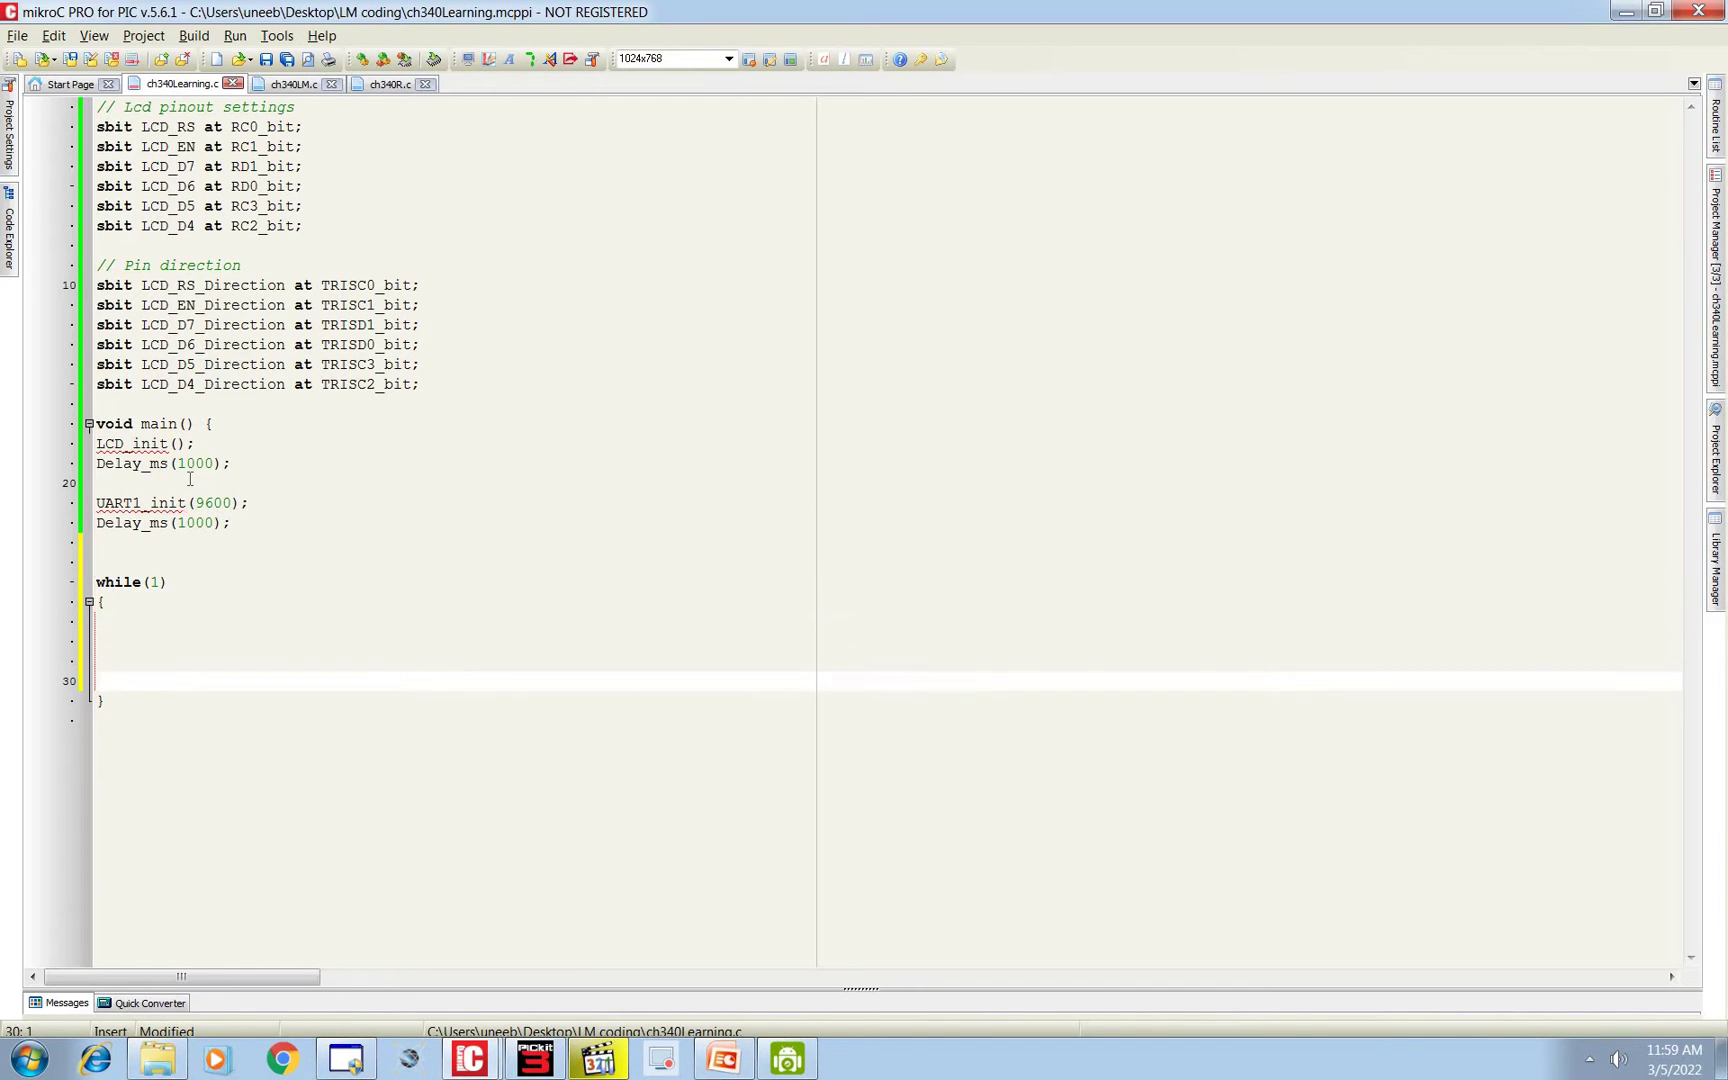
text(})
key(Up)
key(Up)
key(Up)
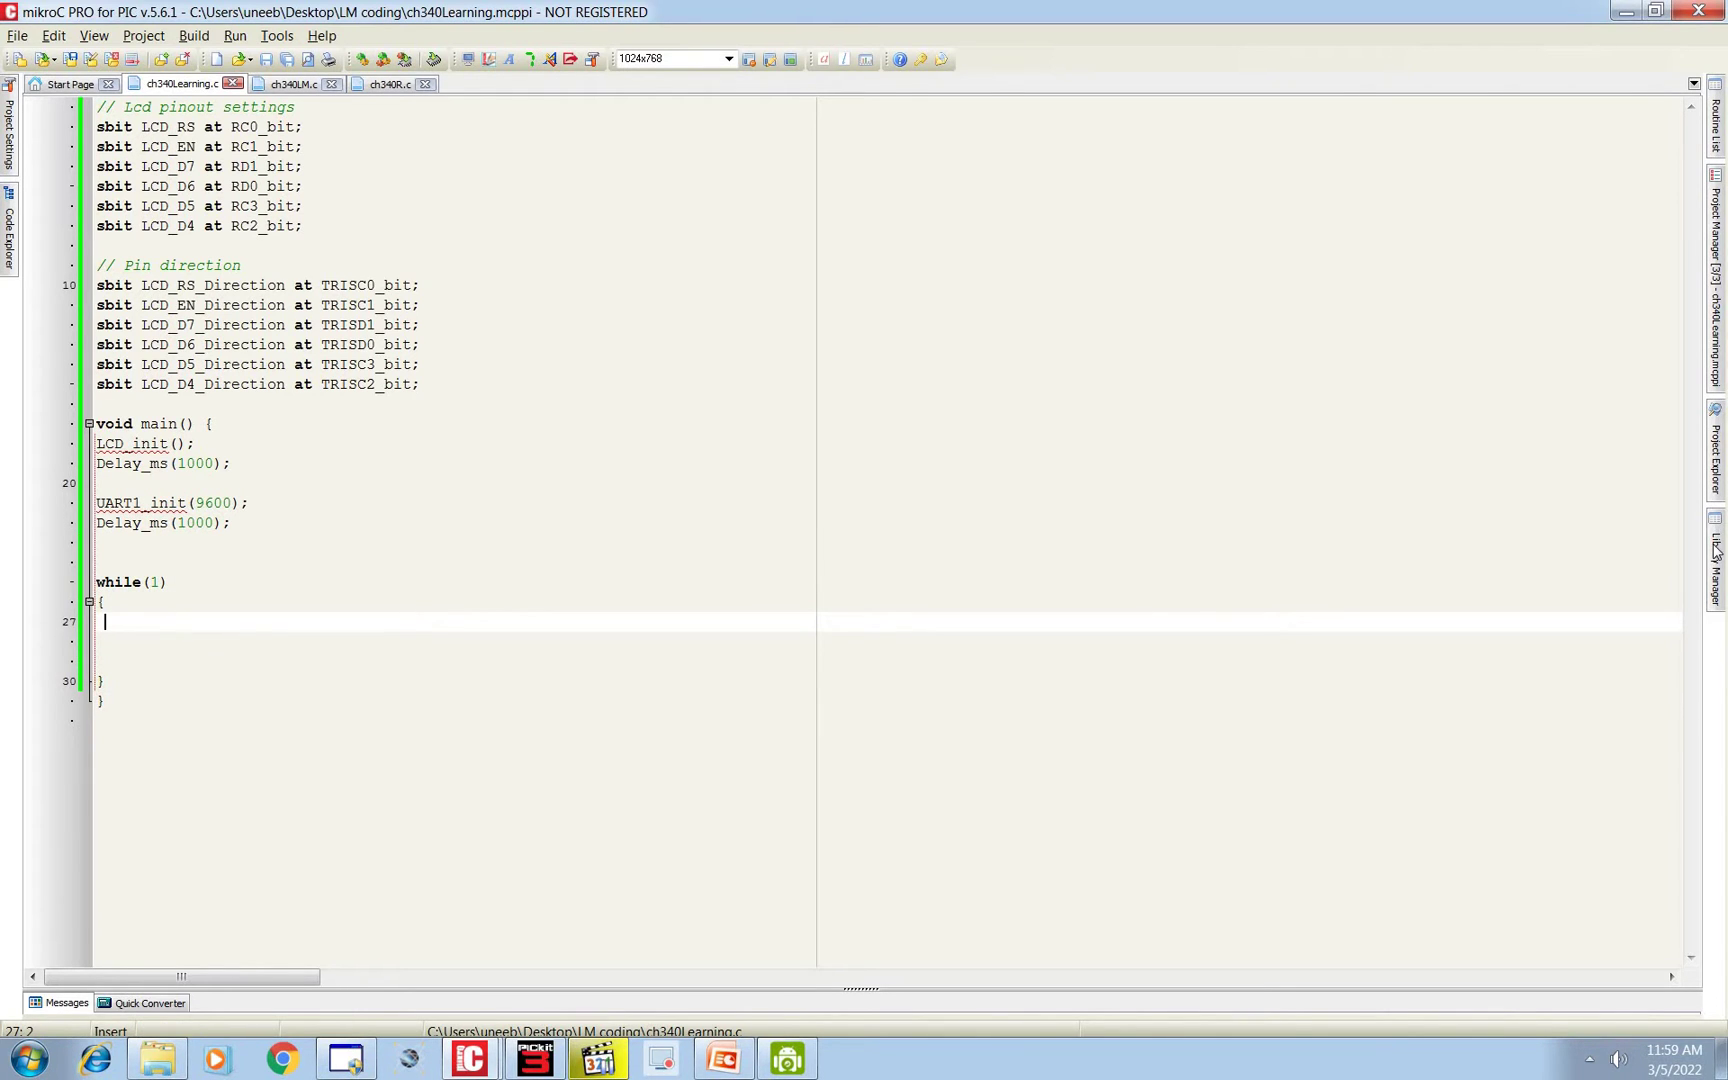
click(1716, 553)
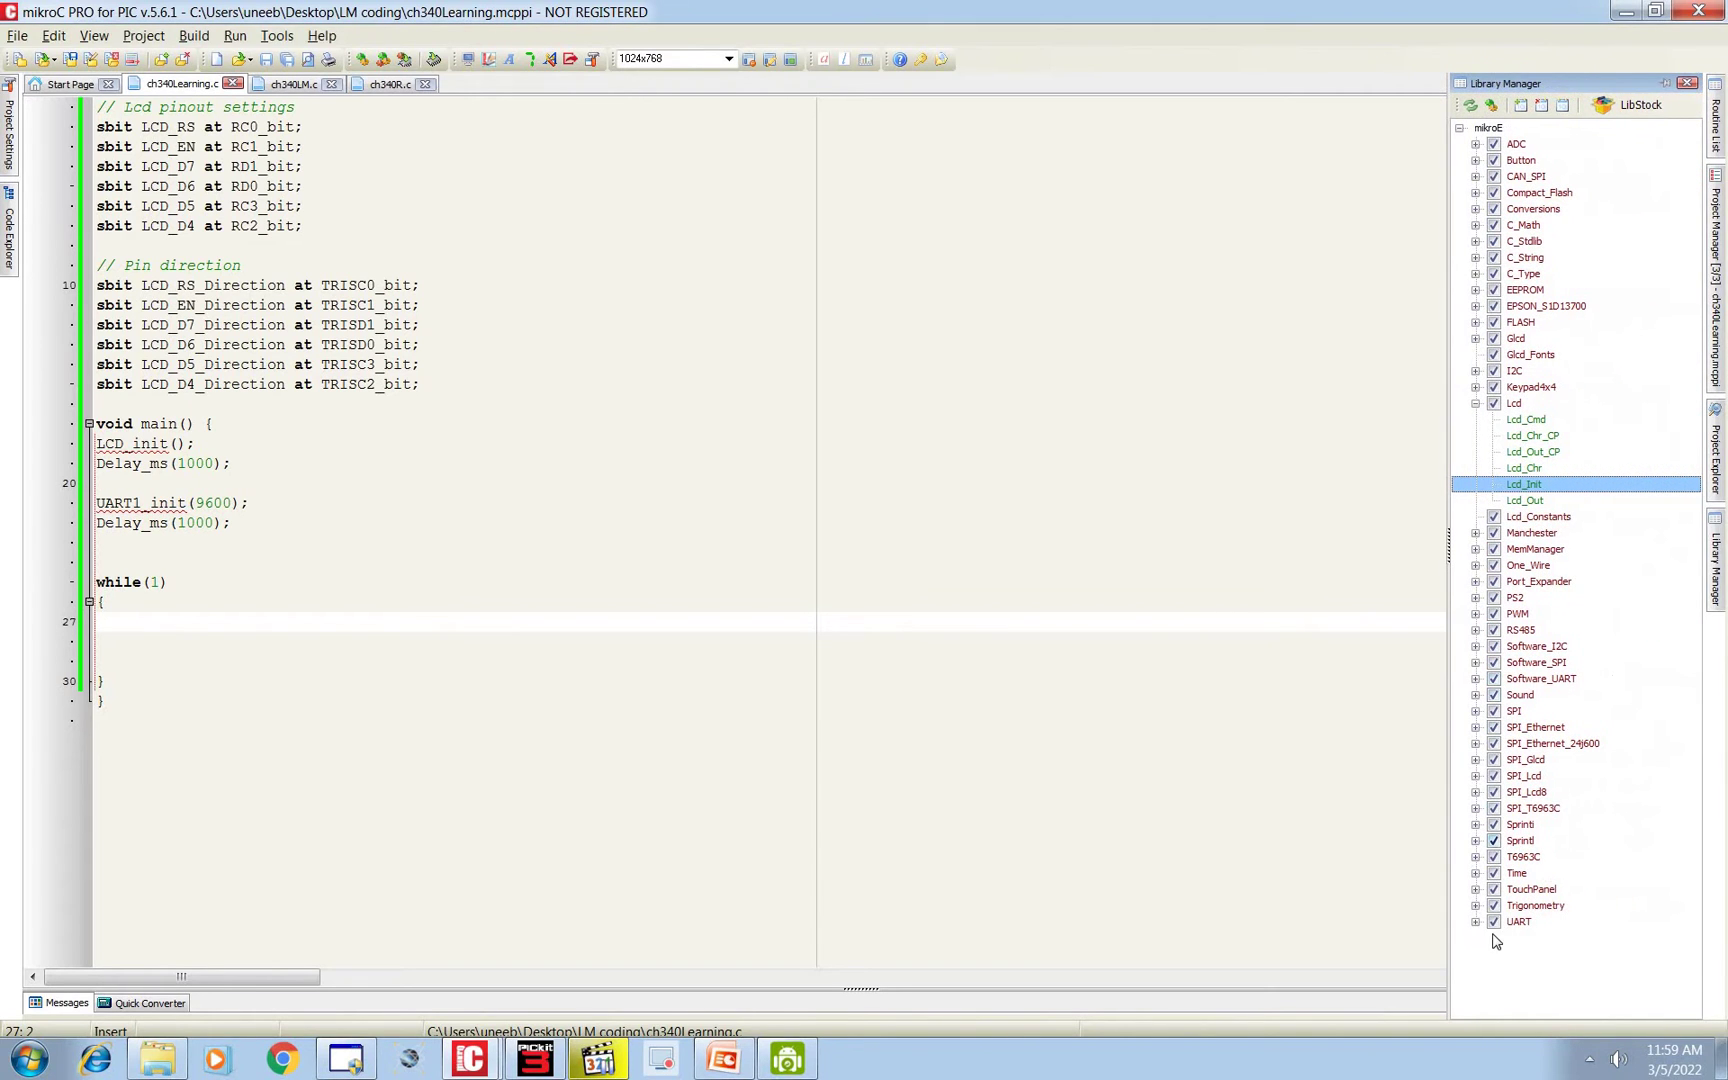
click(1475, 922)
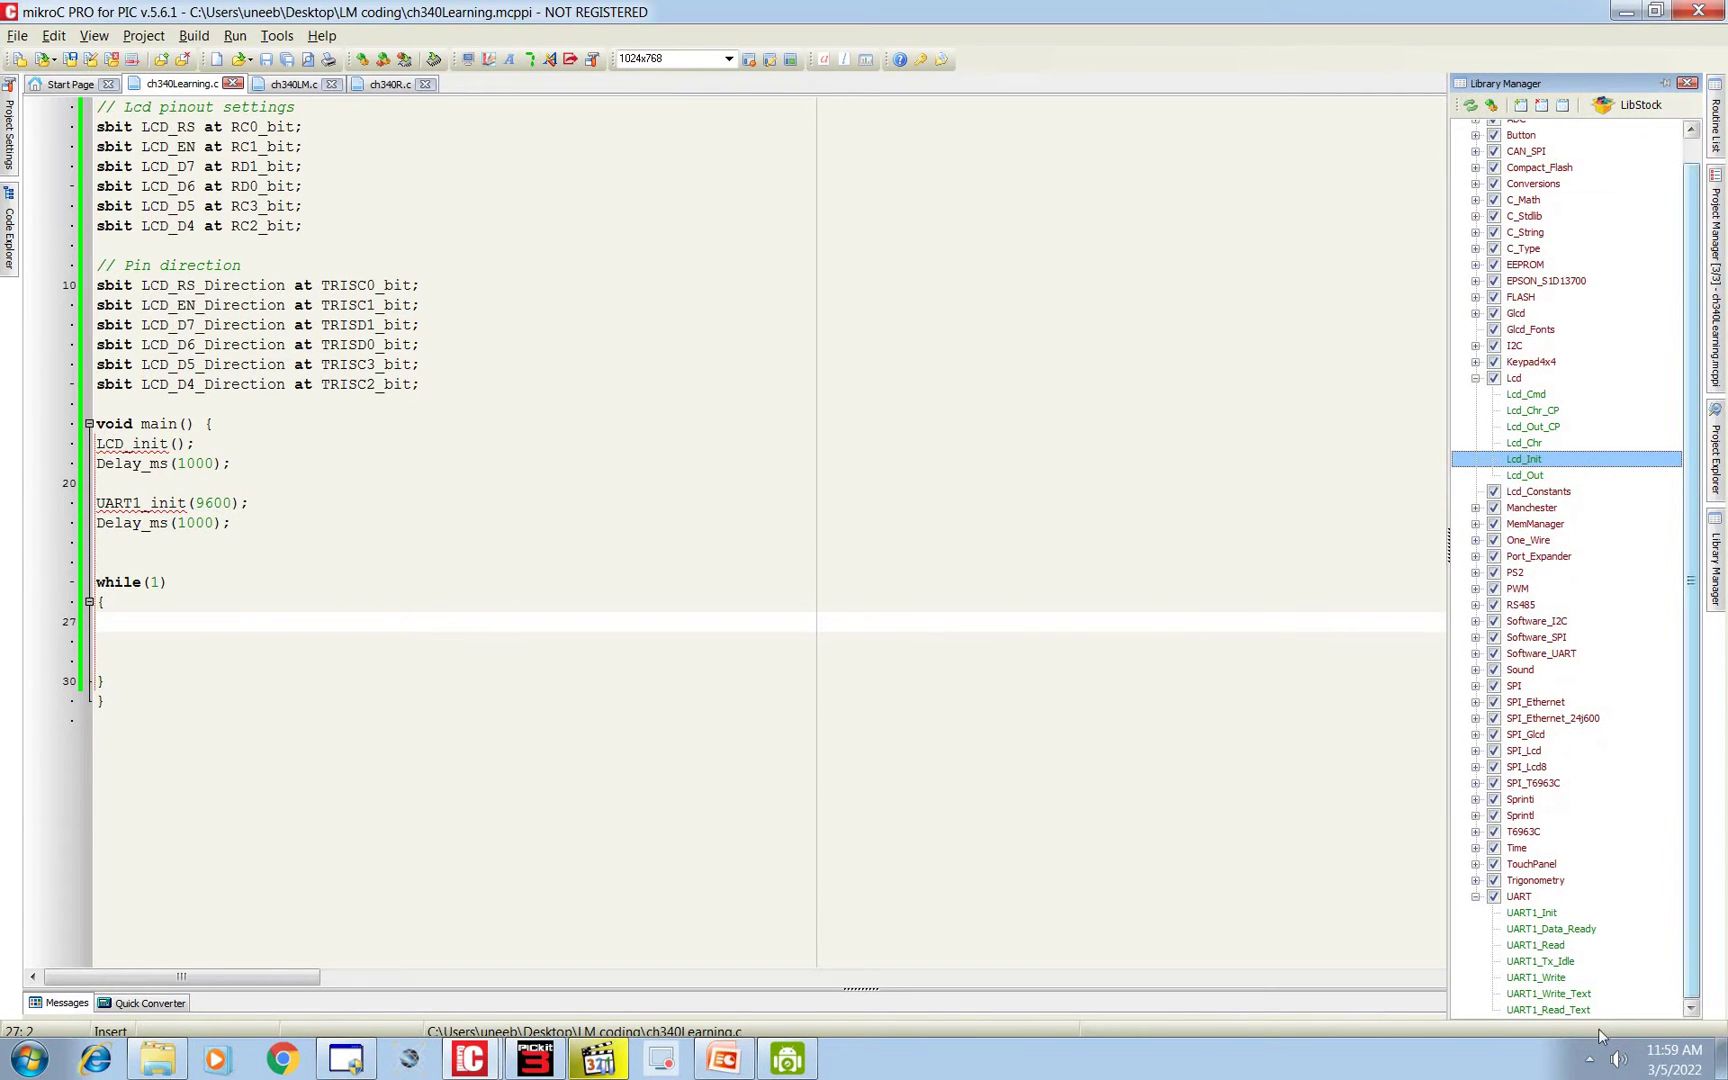
double_click(1549, 1010)
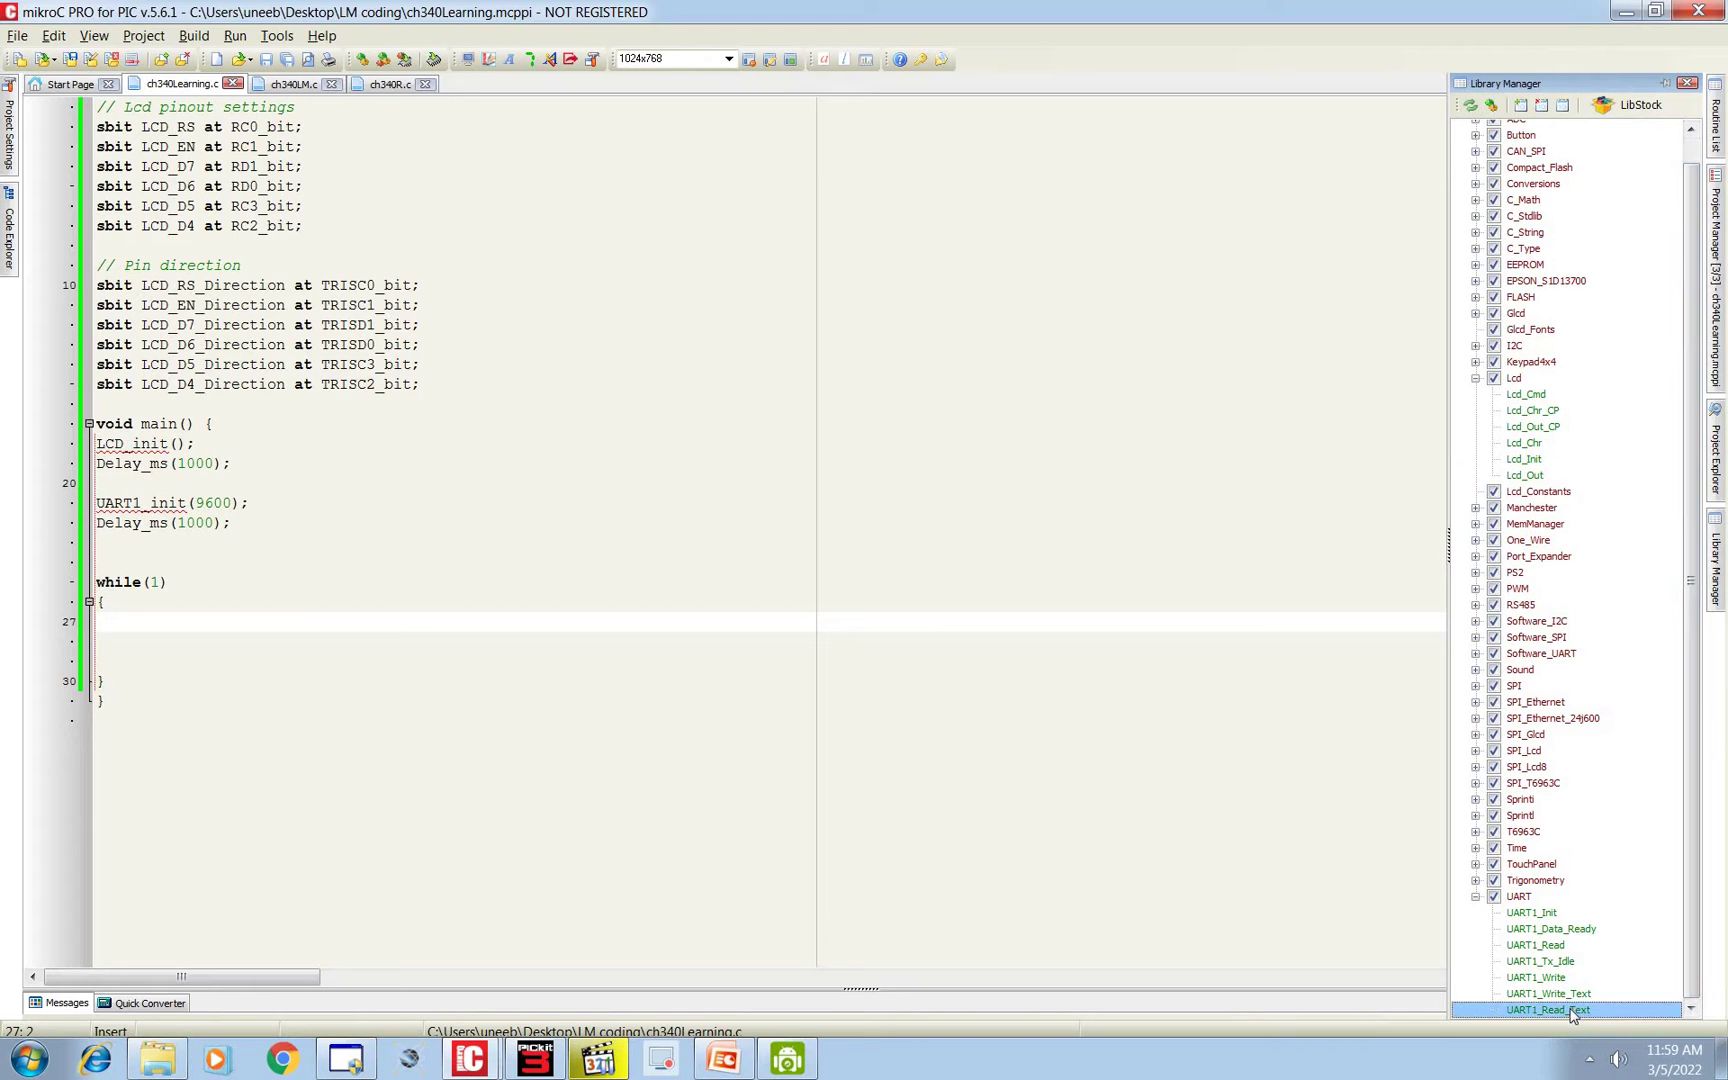
scroll(685, 742, down, 3)
scroll(685, 742, down, 3)
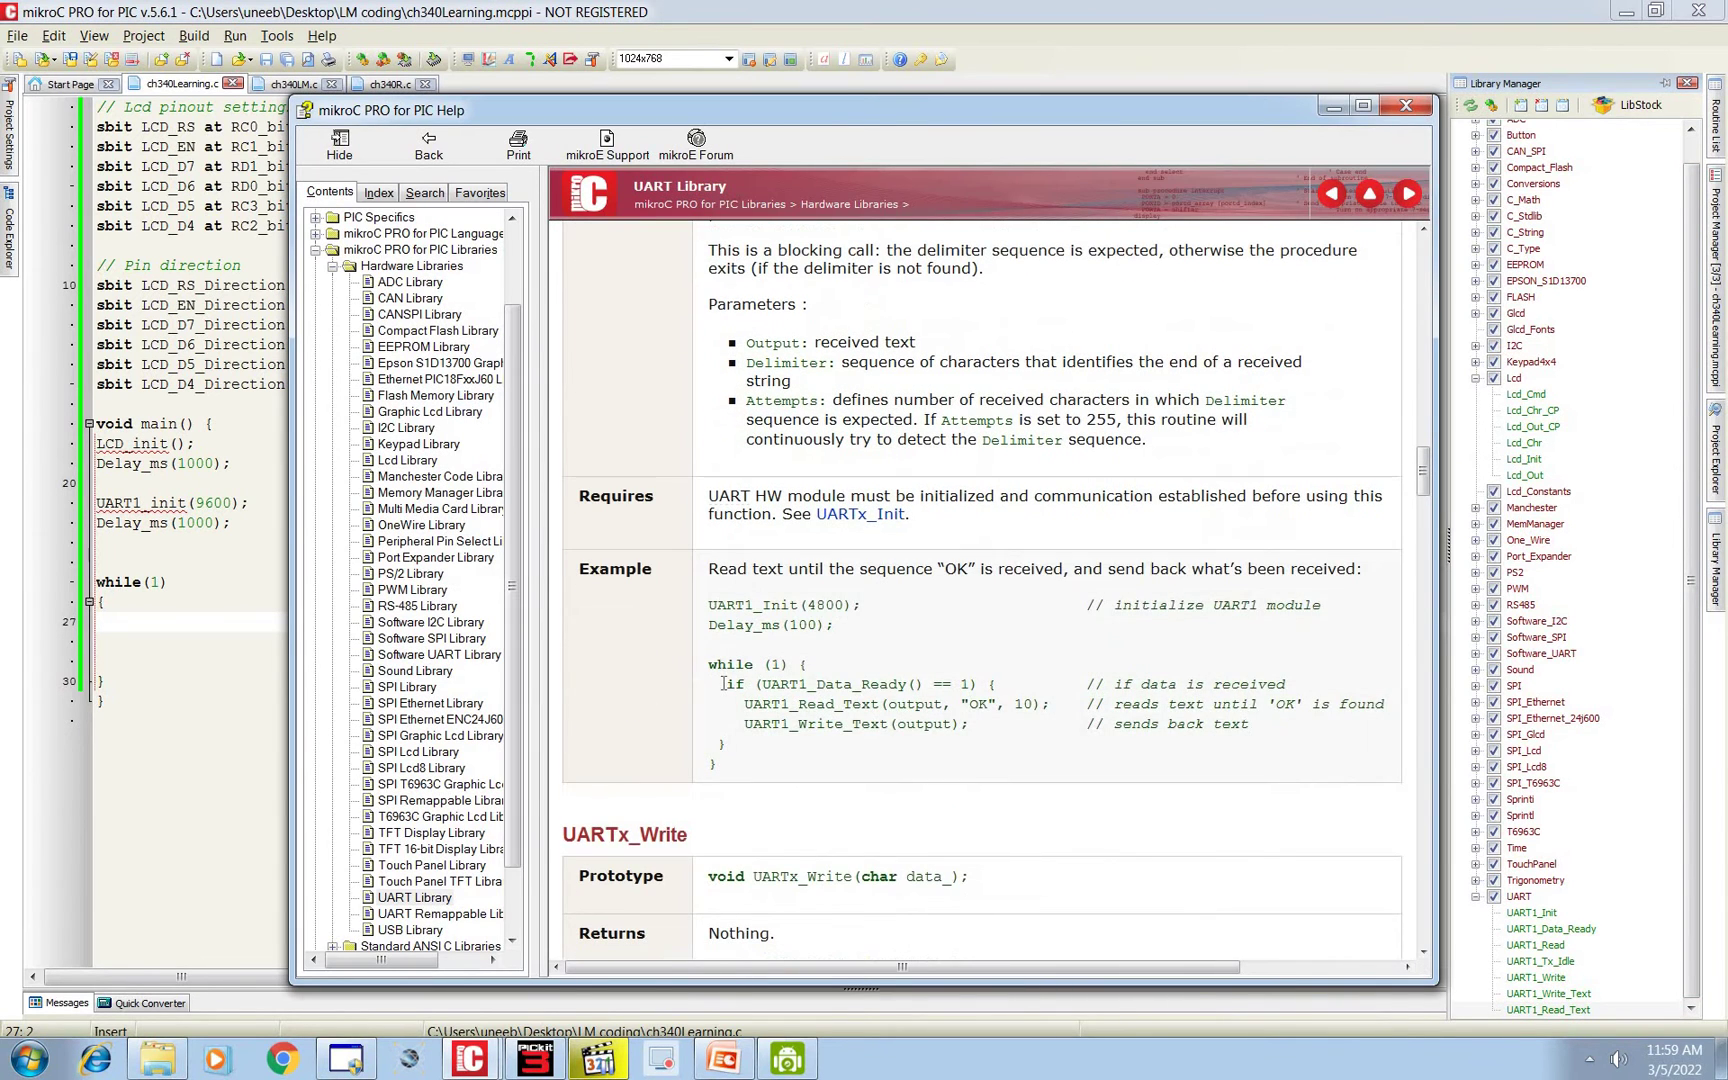
drag(726, 685, 729, 745)
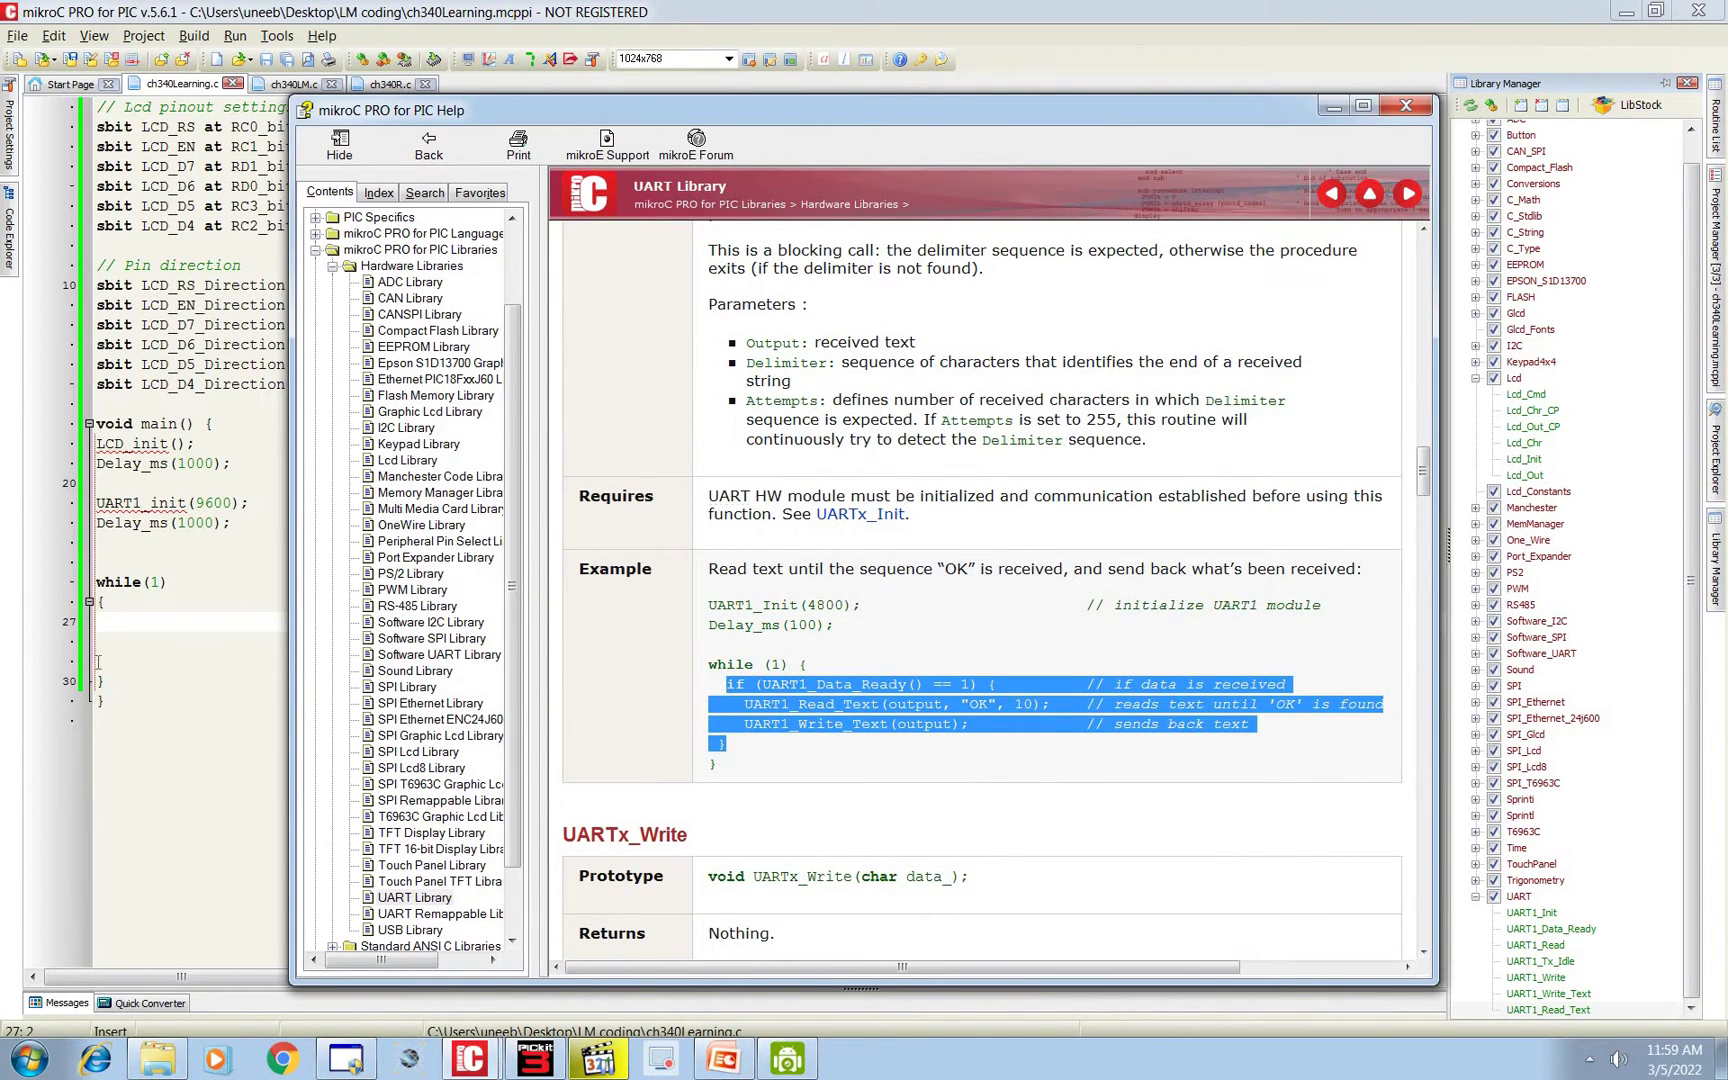
key(Escape)
Paste the example code, then delete the UART1_Write_Text line and both comments.
text(if (UART1_Data_Ready() == 1) {          // if data is received     UART1_Read_Text(output, "OK", 10);    // reads text until 'OK' is found     UART1_Write_Text(output);             // sends back text  })
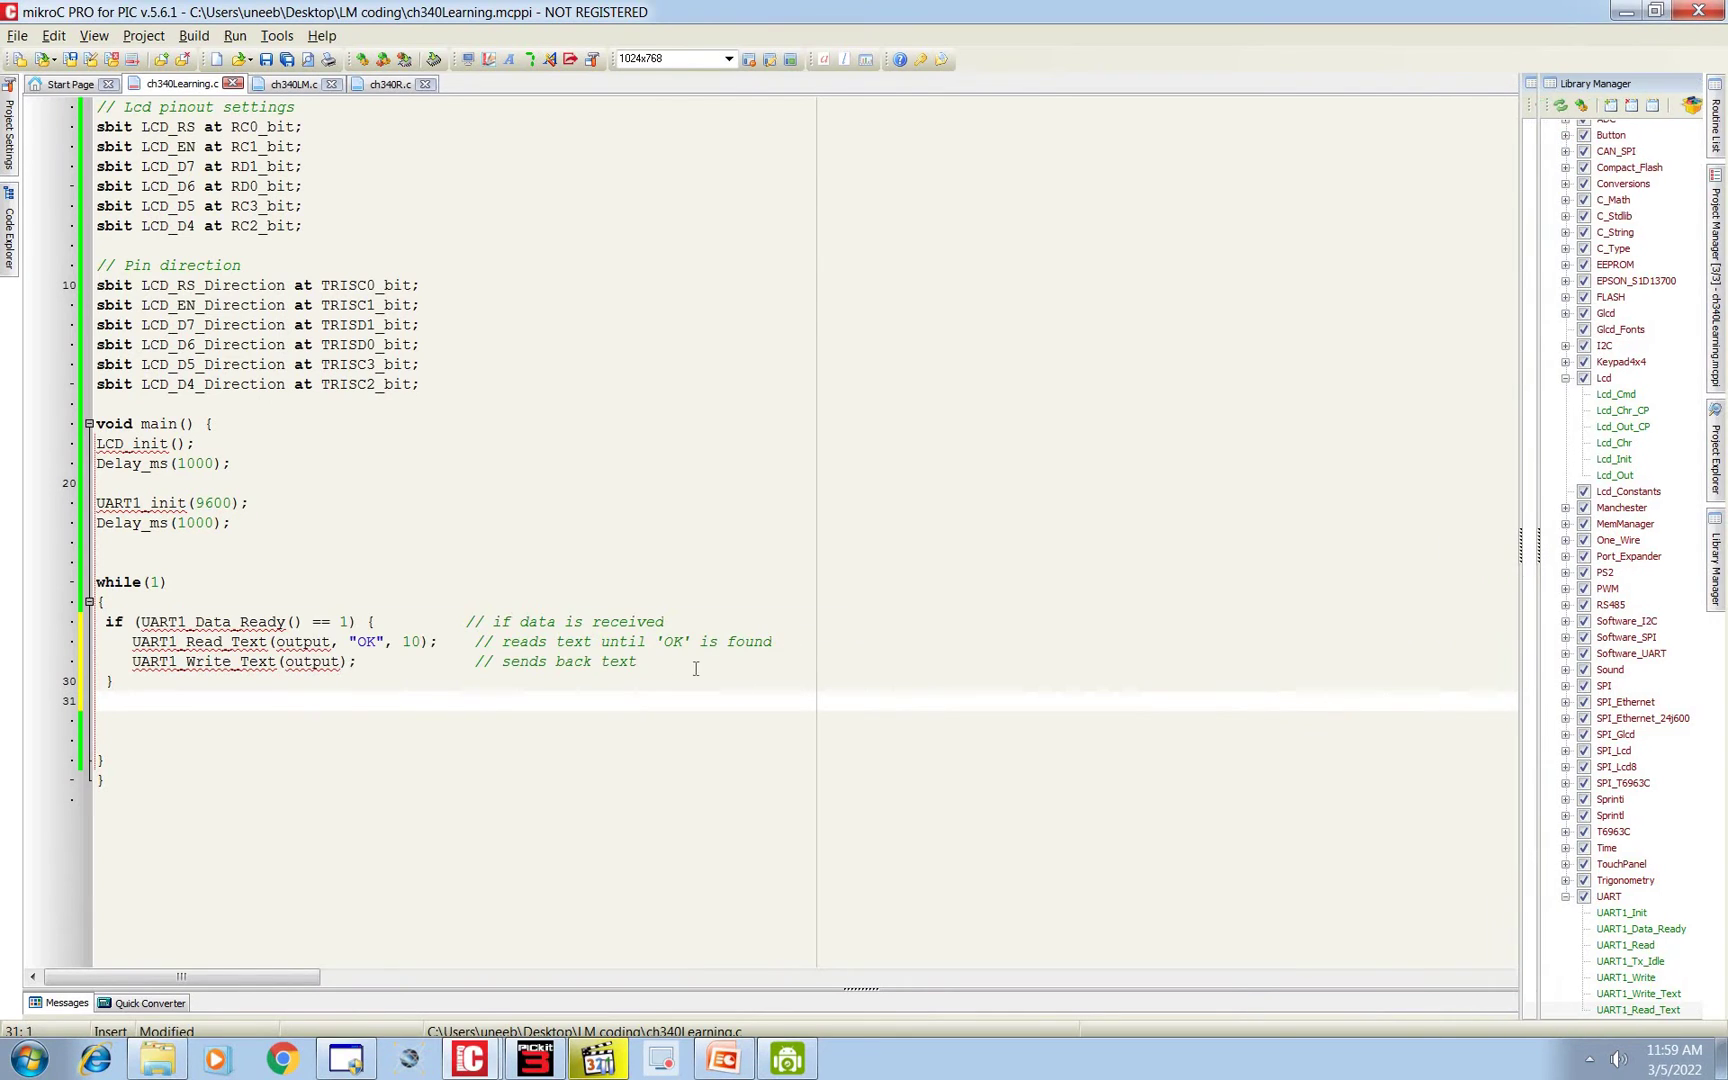
drag(637, 662, 116, 661)
key(BackSpace)
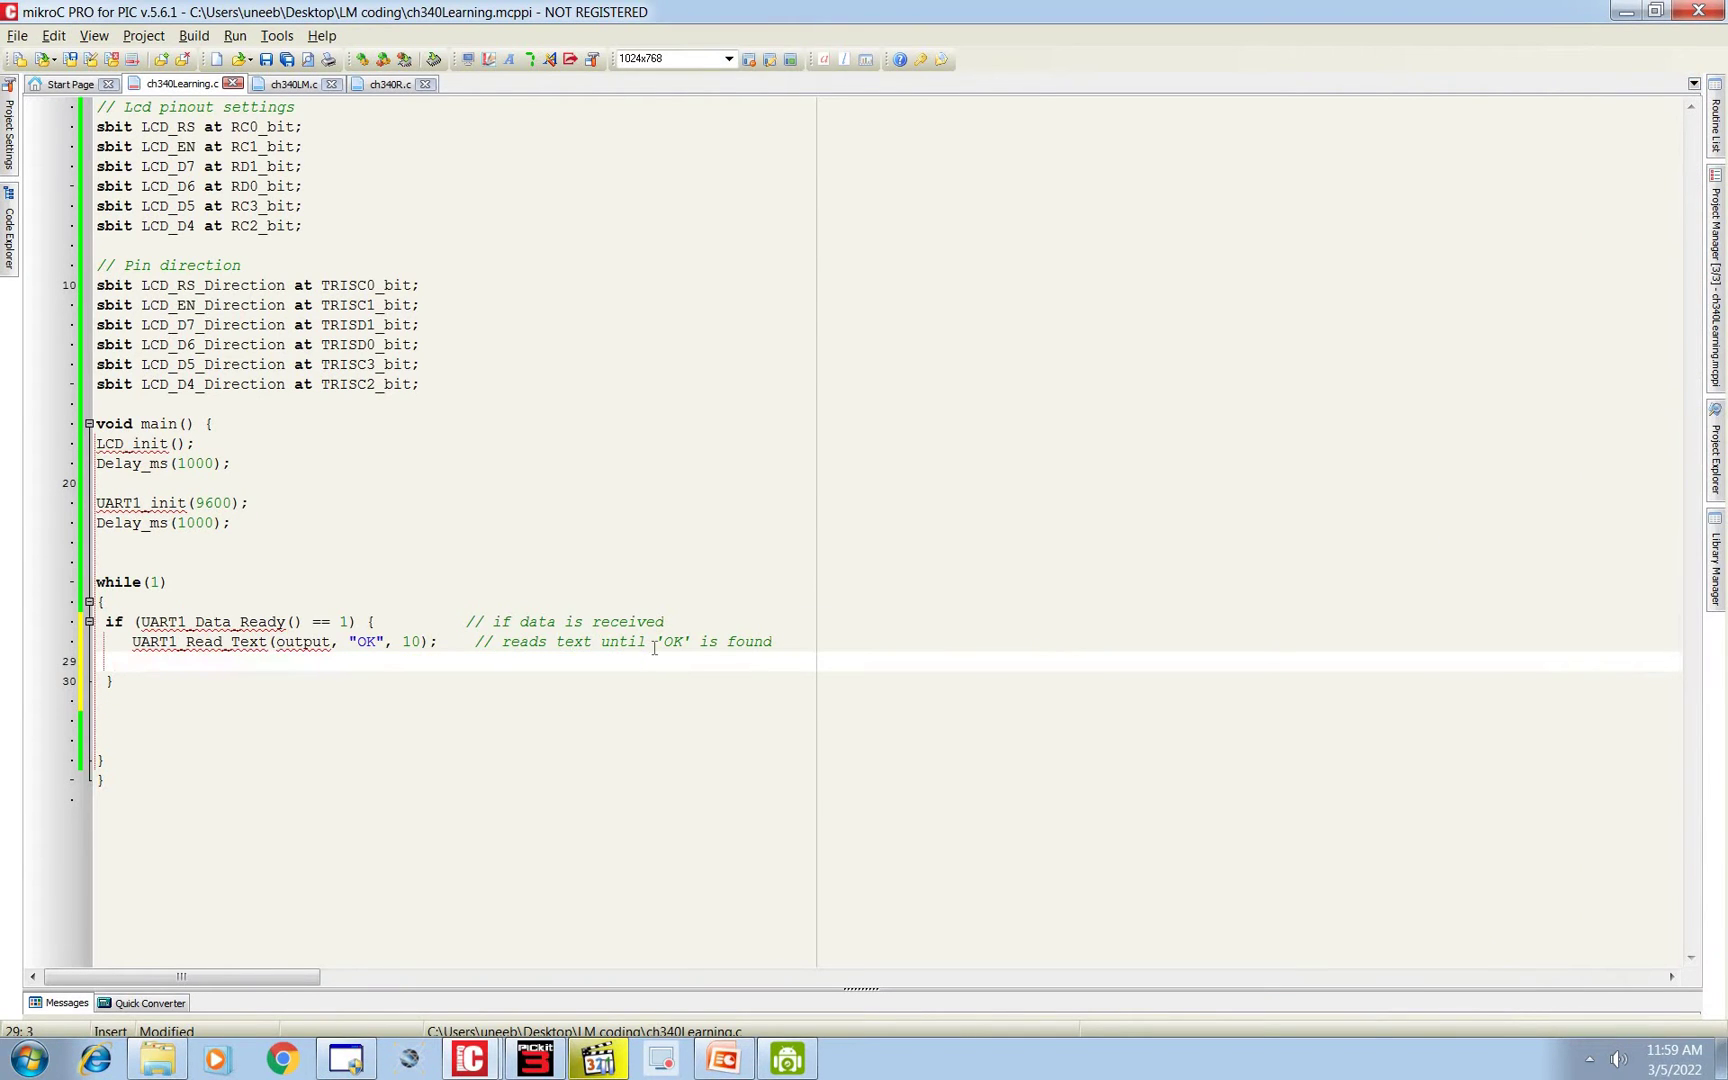
drag(772, 642, 475, 653)
key(BackSpace)
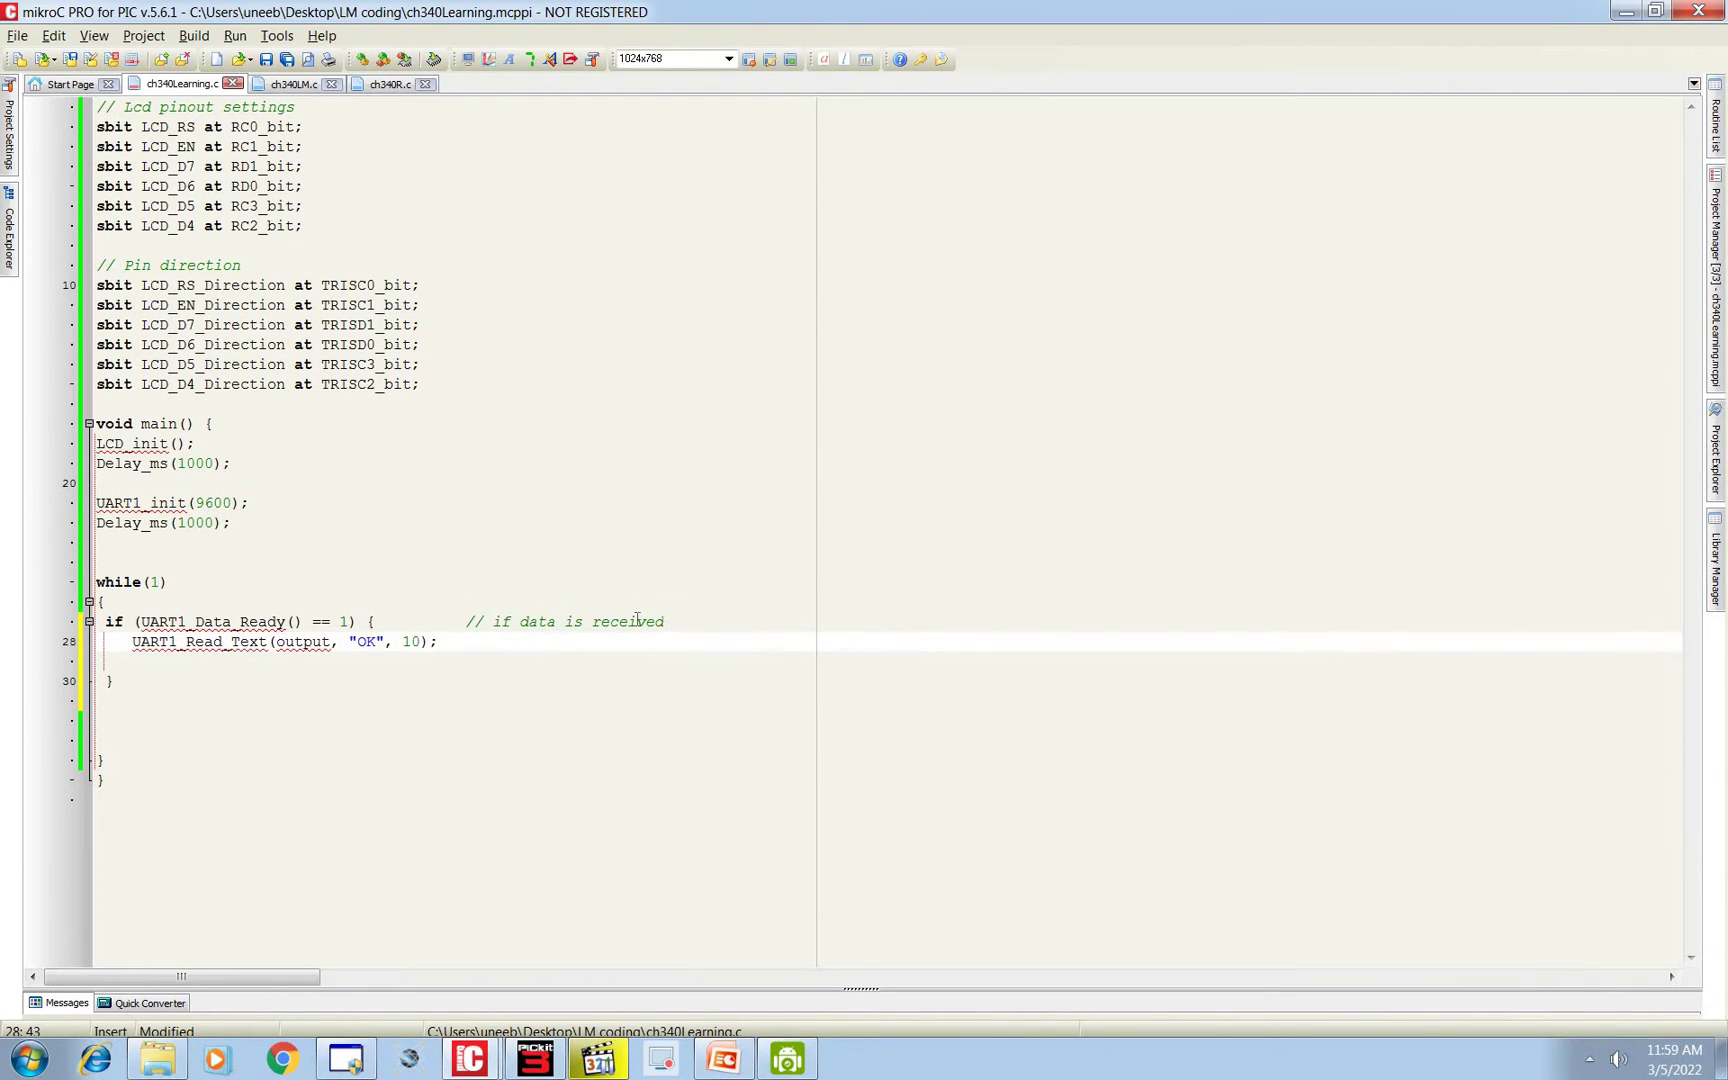
click(455, 618)
key(BackSpace)
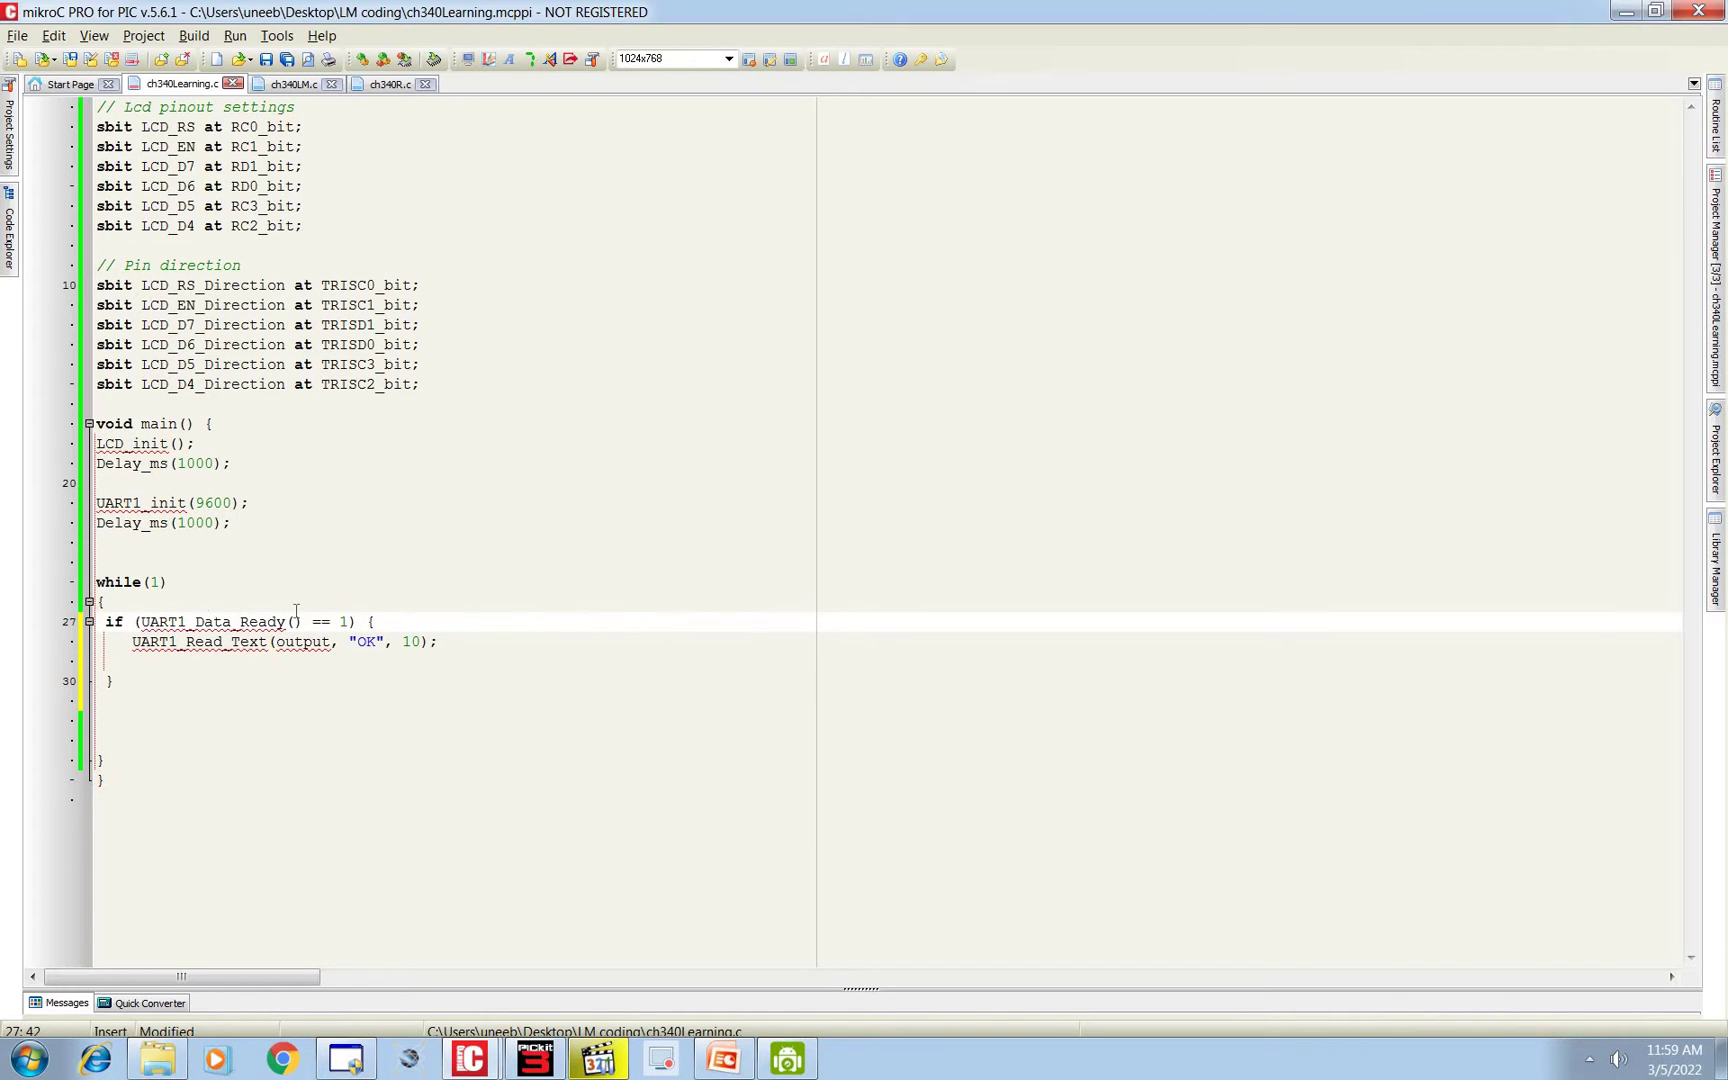
Remove the output argument from the UART1_Read_Text call.
mouse_move(193, 621)
mouse_down()
mouse_move(307, 610)
mouse_move(198, 621)
mouse_up()
click(310, 603)
double_click(340, 621)
click(133, 642)
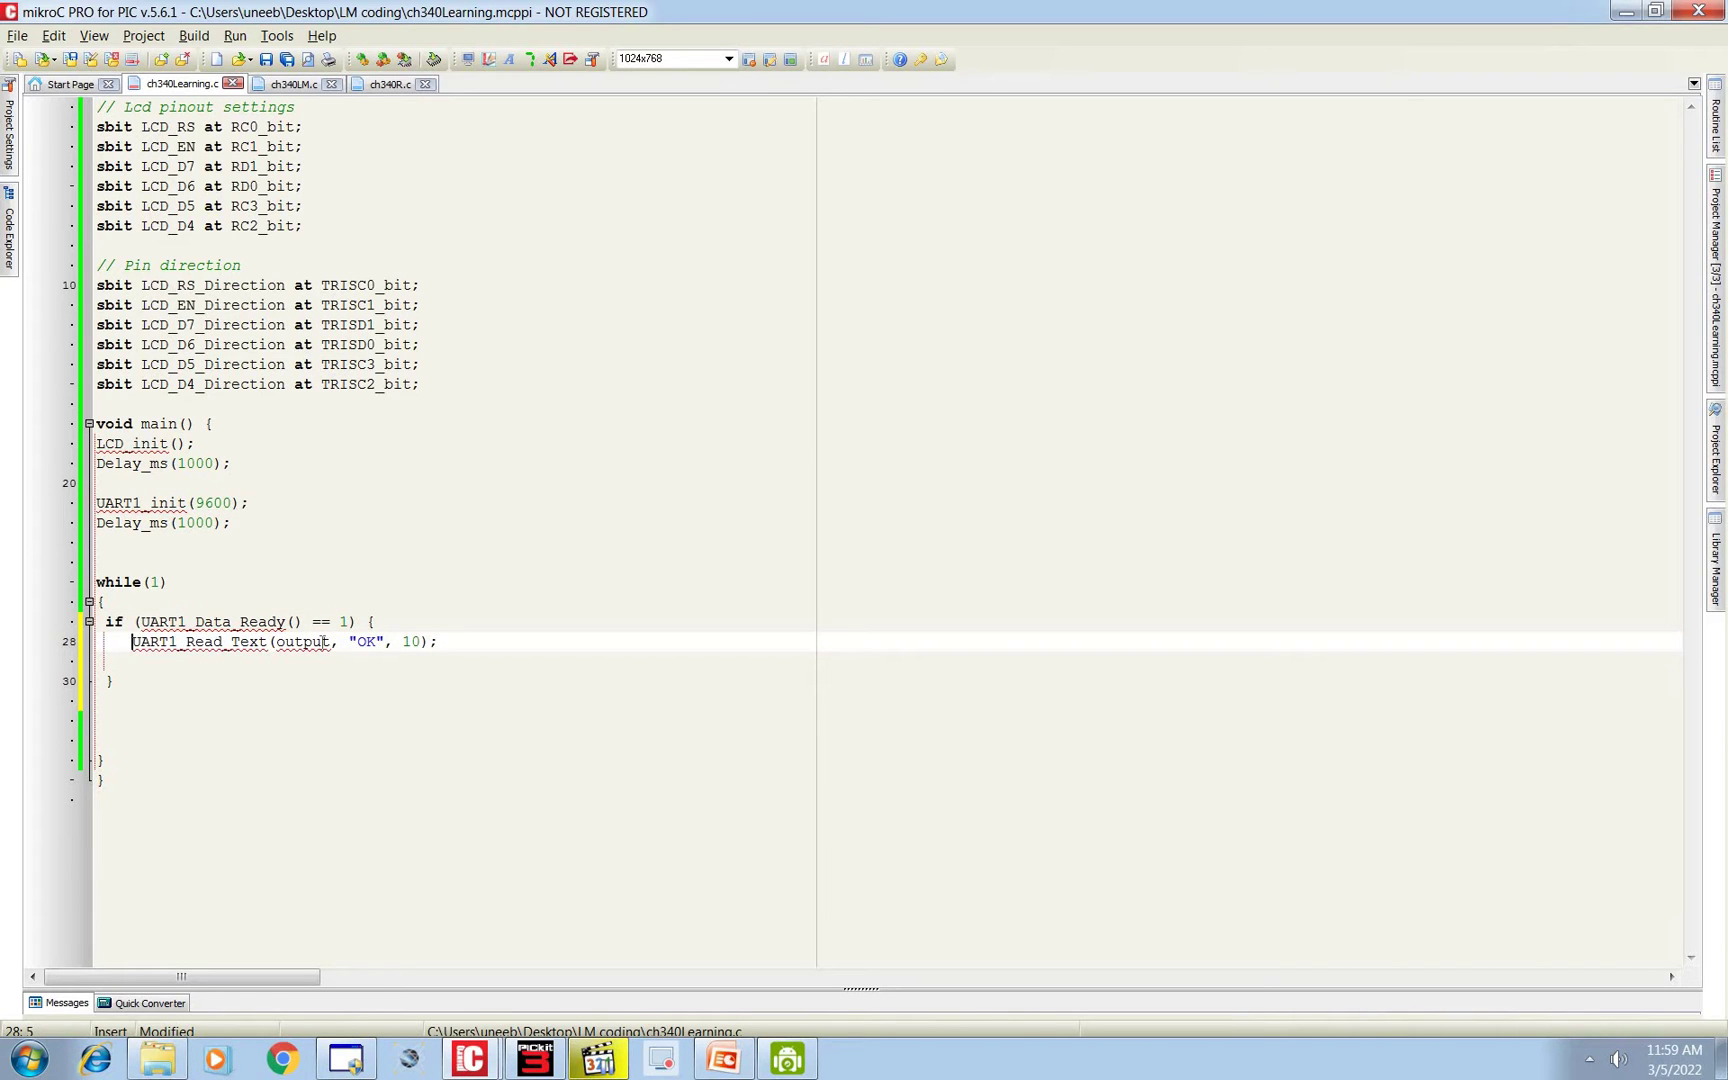
drag(330, 642, 275, 642)
key(BackSpace)
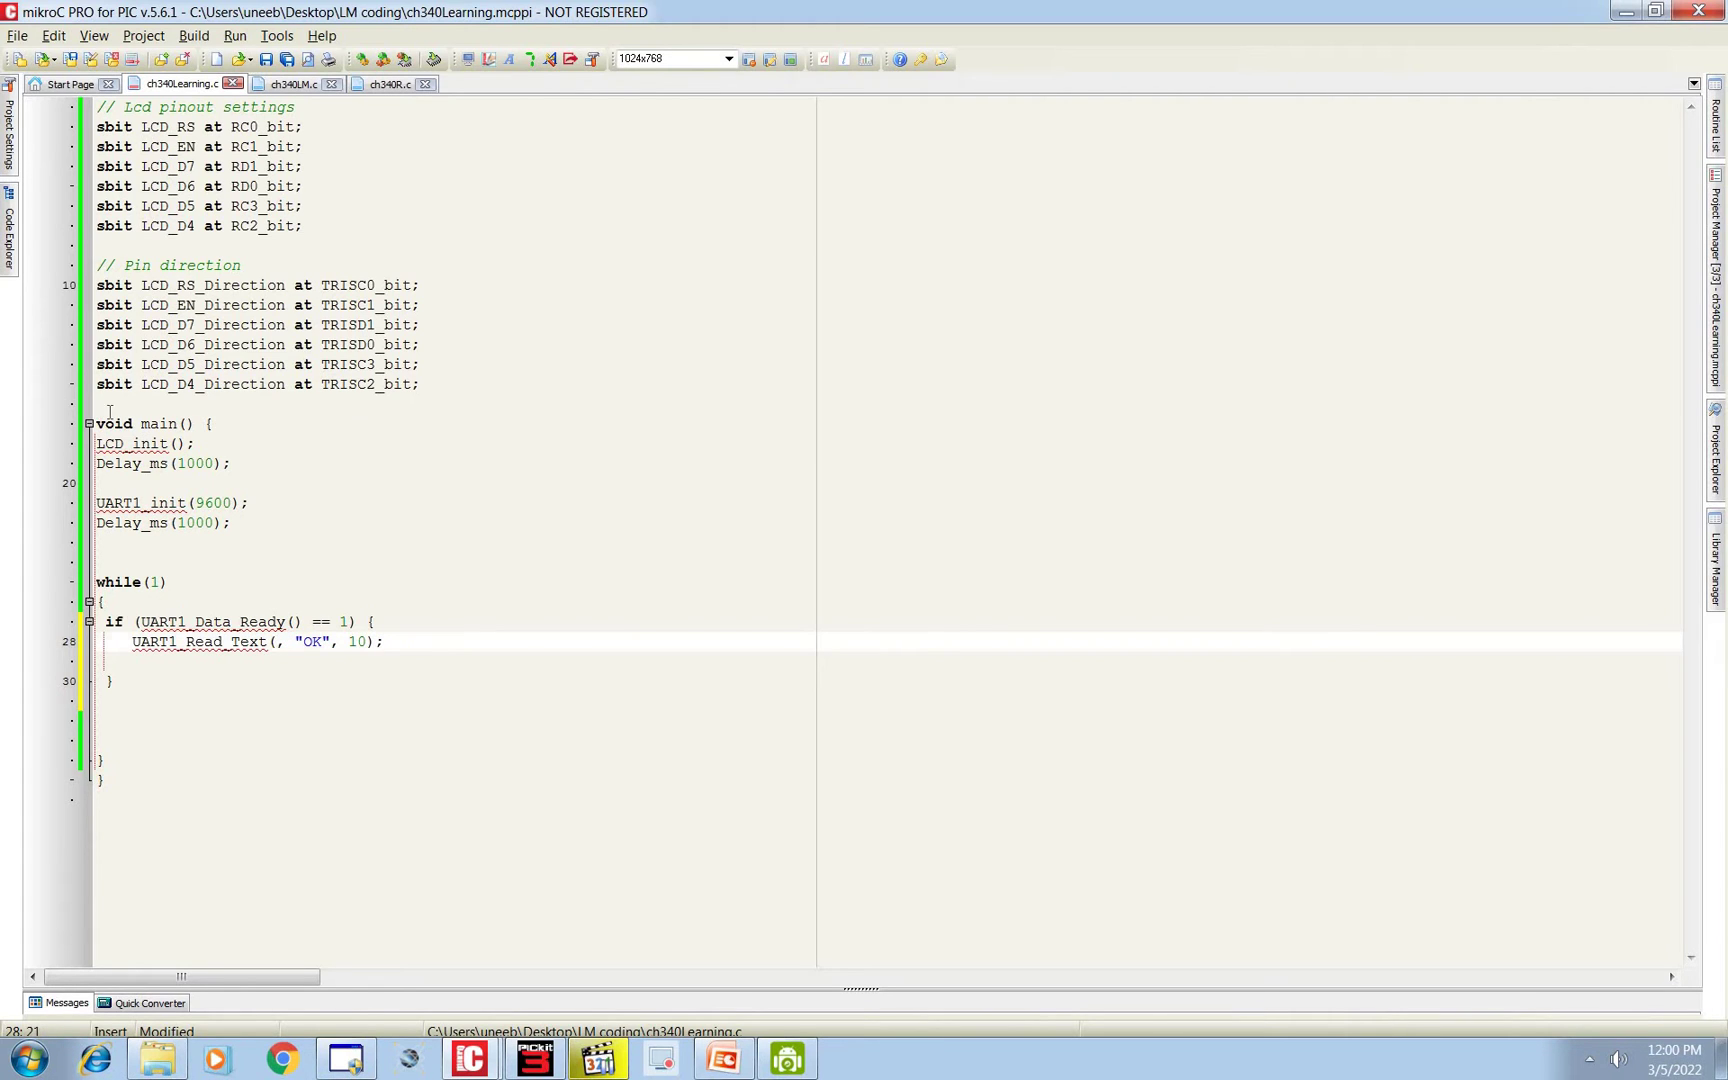
Declare char rec1[80] above main and use rec1 with the "/1" delimiter in the read call.
click(109, 410)
text(char )
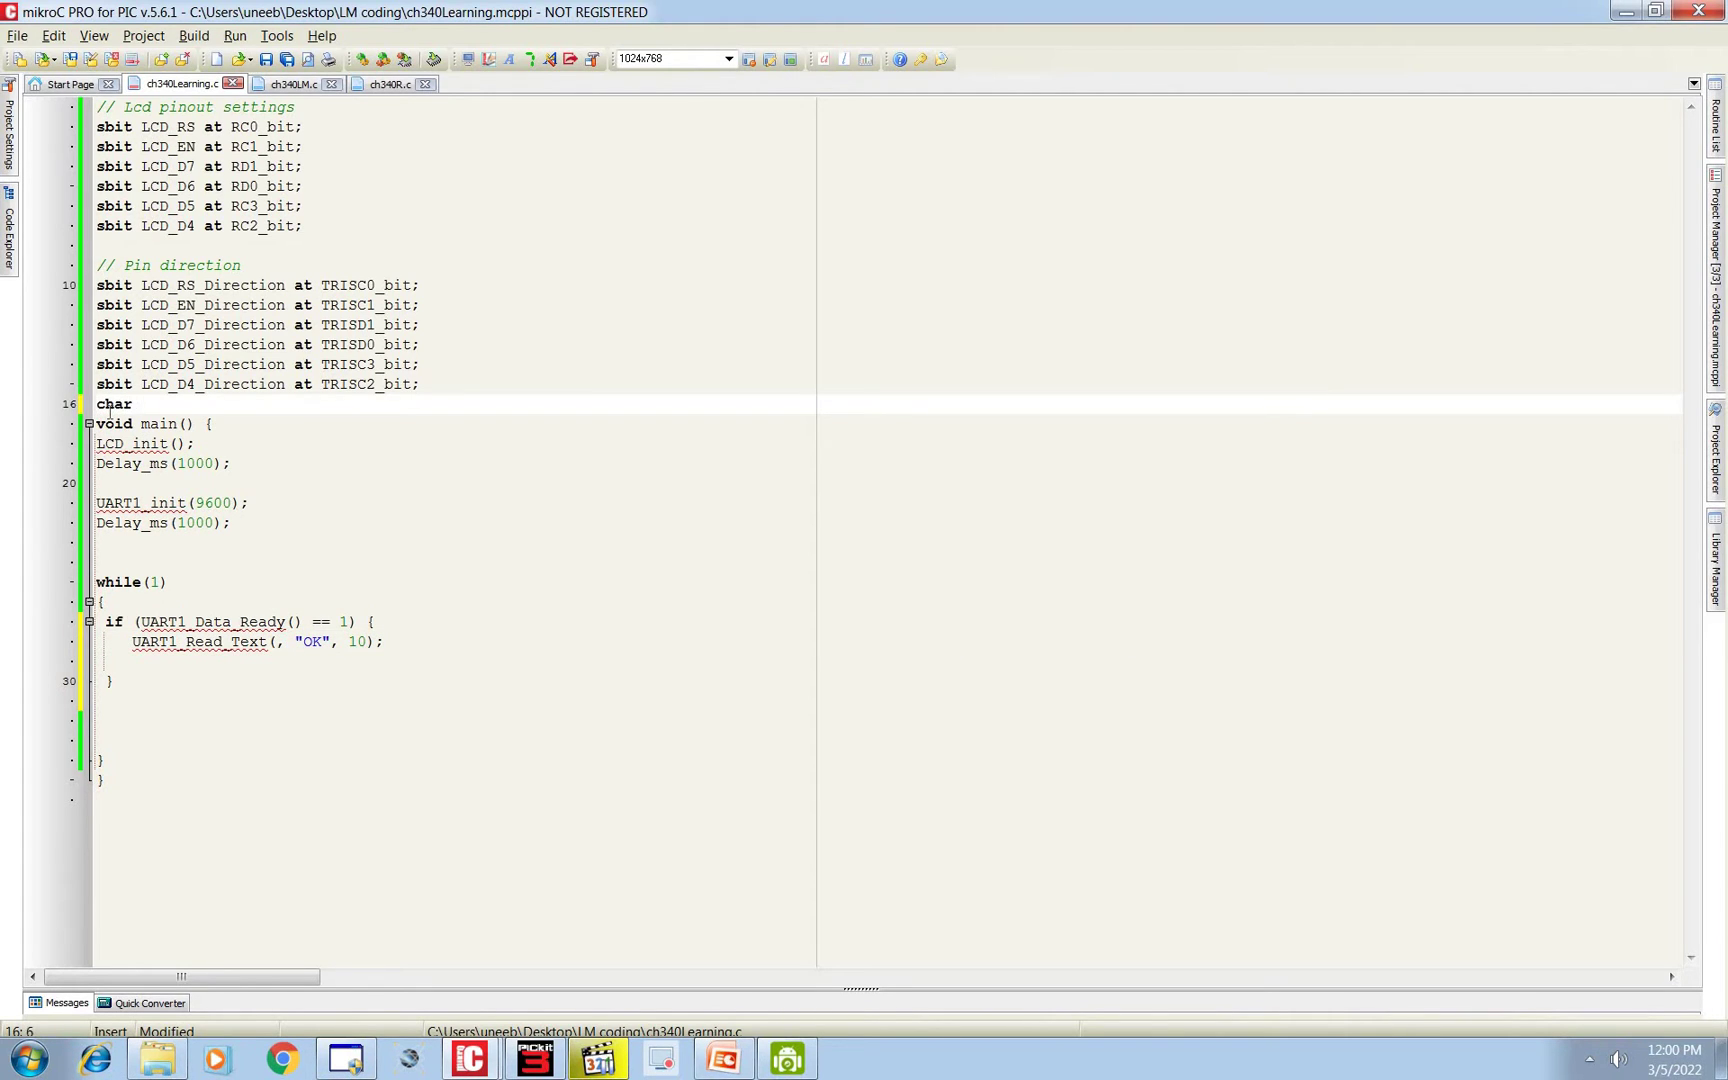
text(rec)
text(1[80)
text(];)
click(275, 643)
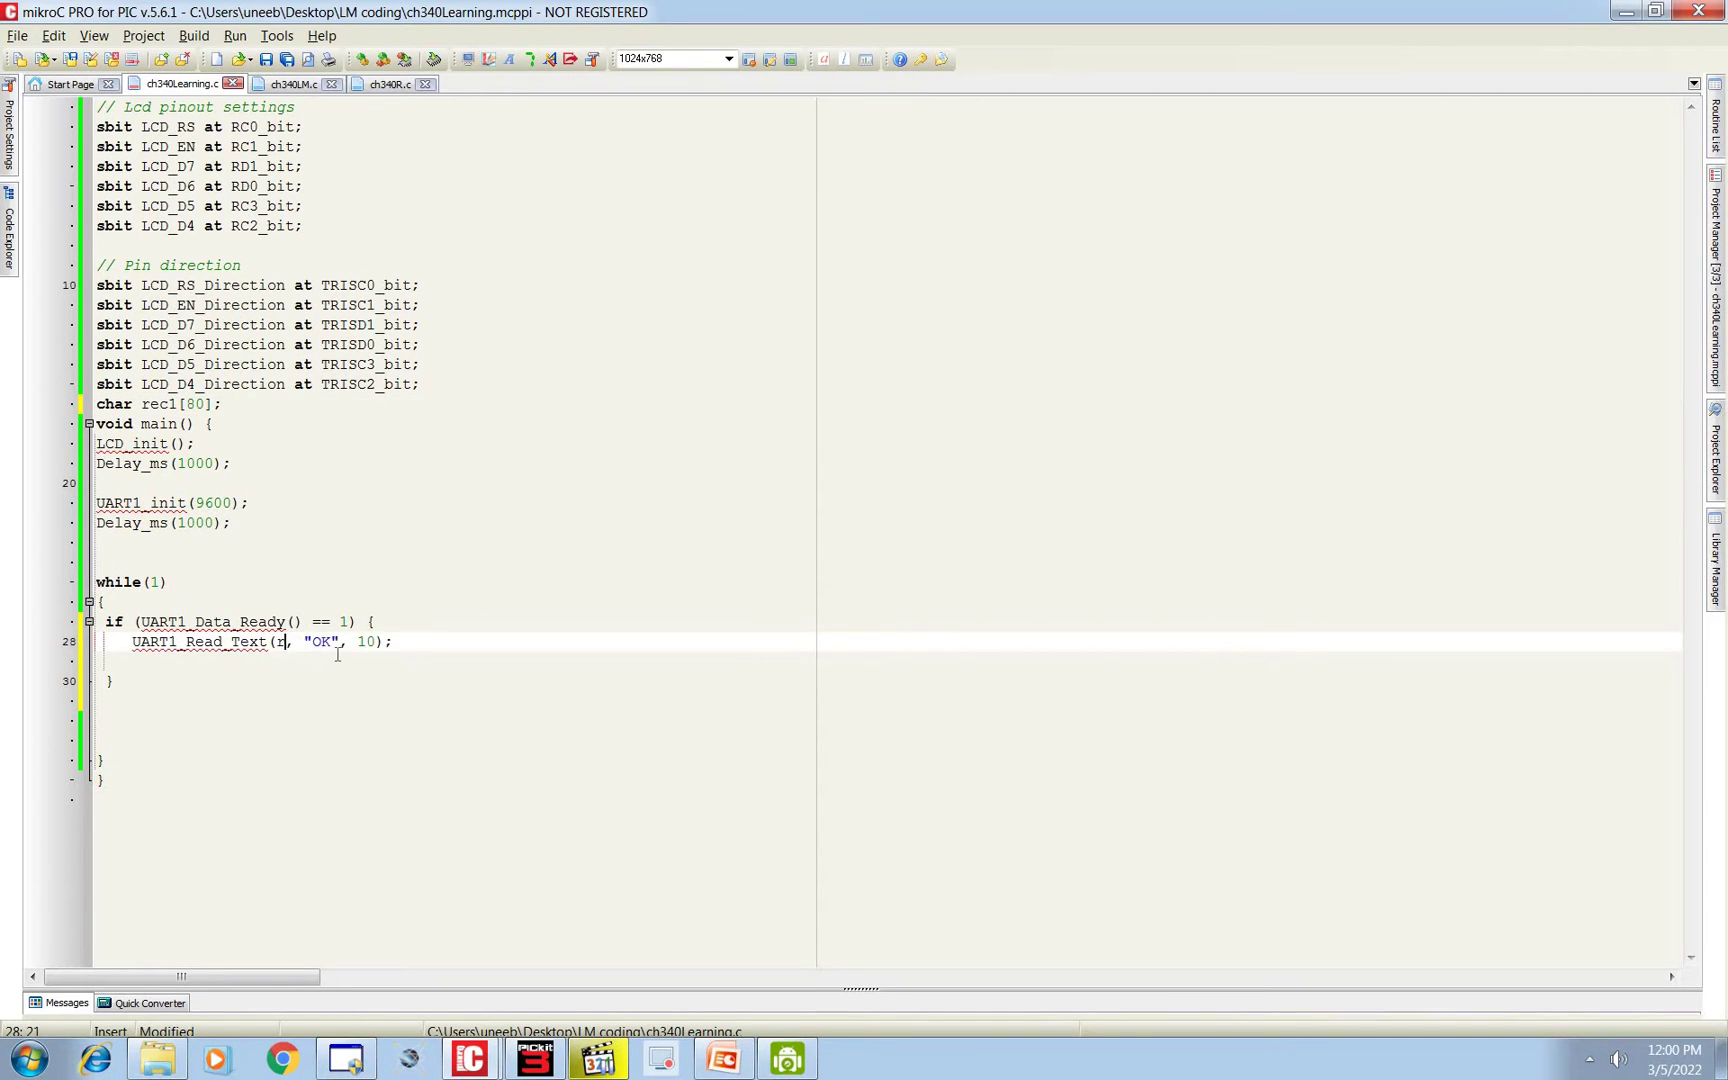
text(rec1)
double_click(349, 642)
double_click(344, 643)
Change the read length argument from 10 to 80 and add a new line after the call.
double_click(390, 643)
double_click(345, 643)
double_click(392, 643)
text(80)
key(End)
drag(212, 404, 159, 403)
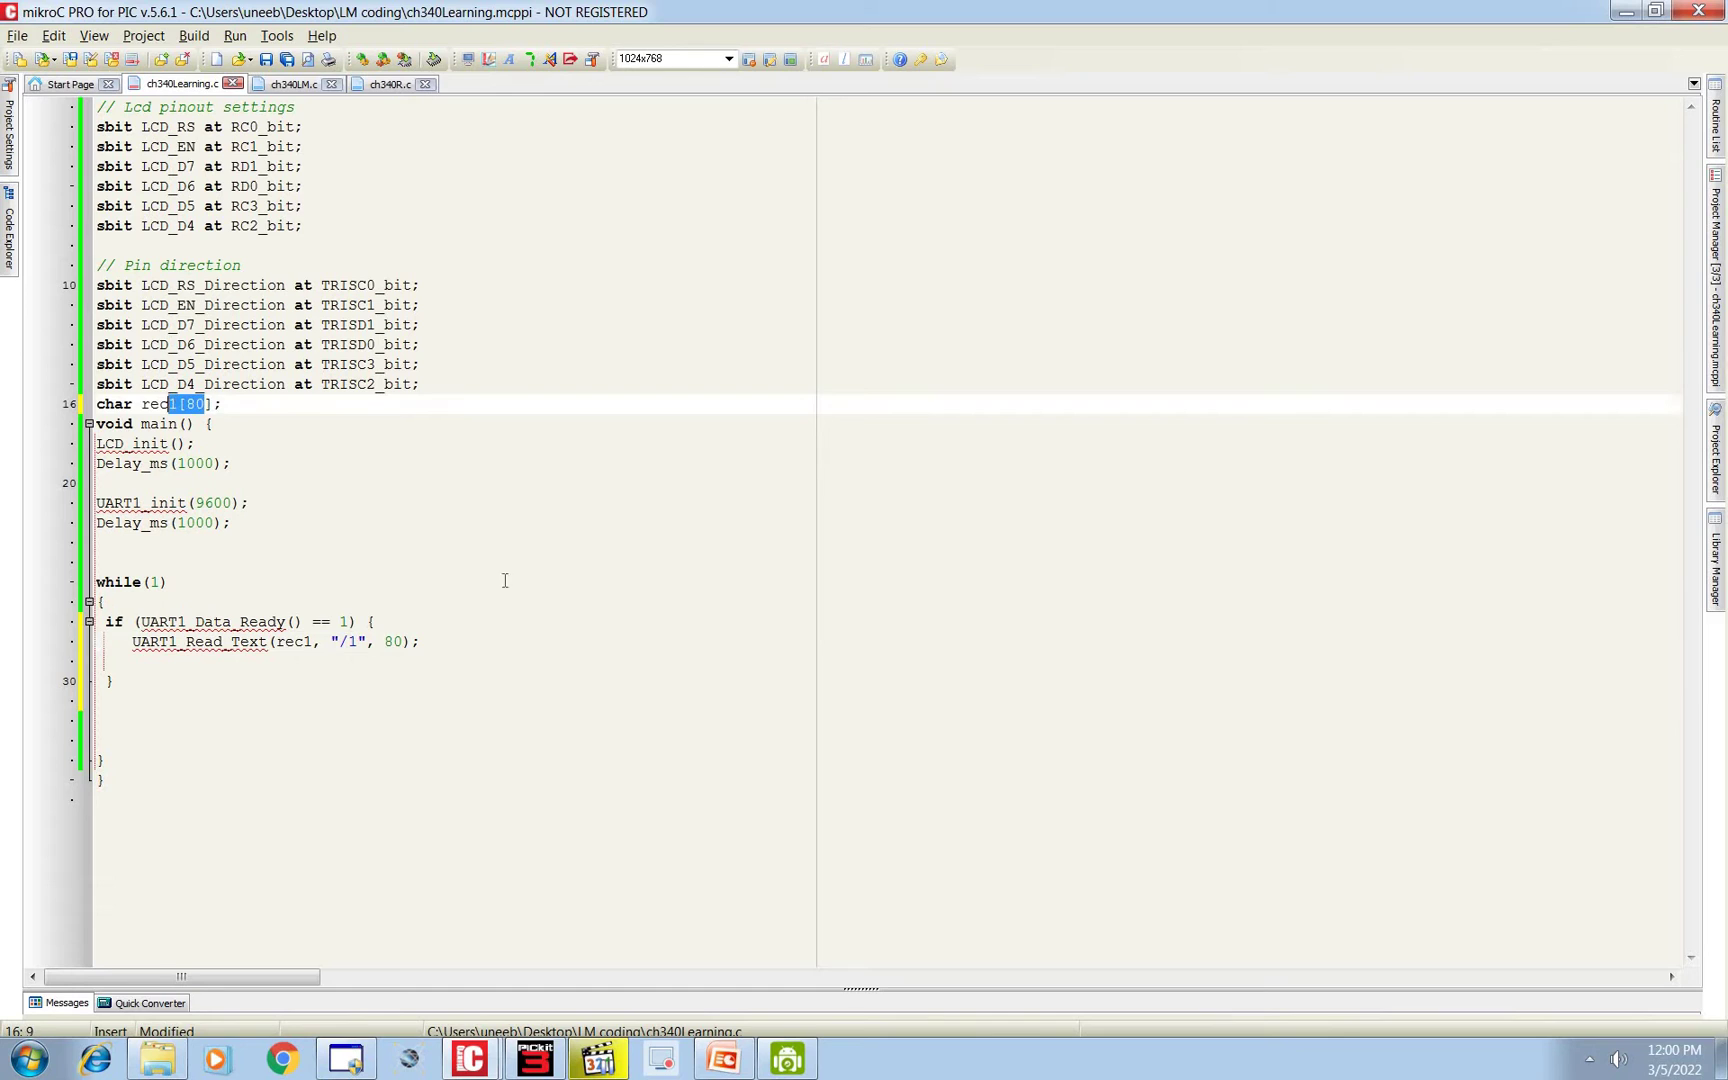
click(425, 642)
key(Return)
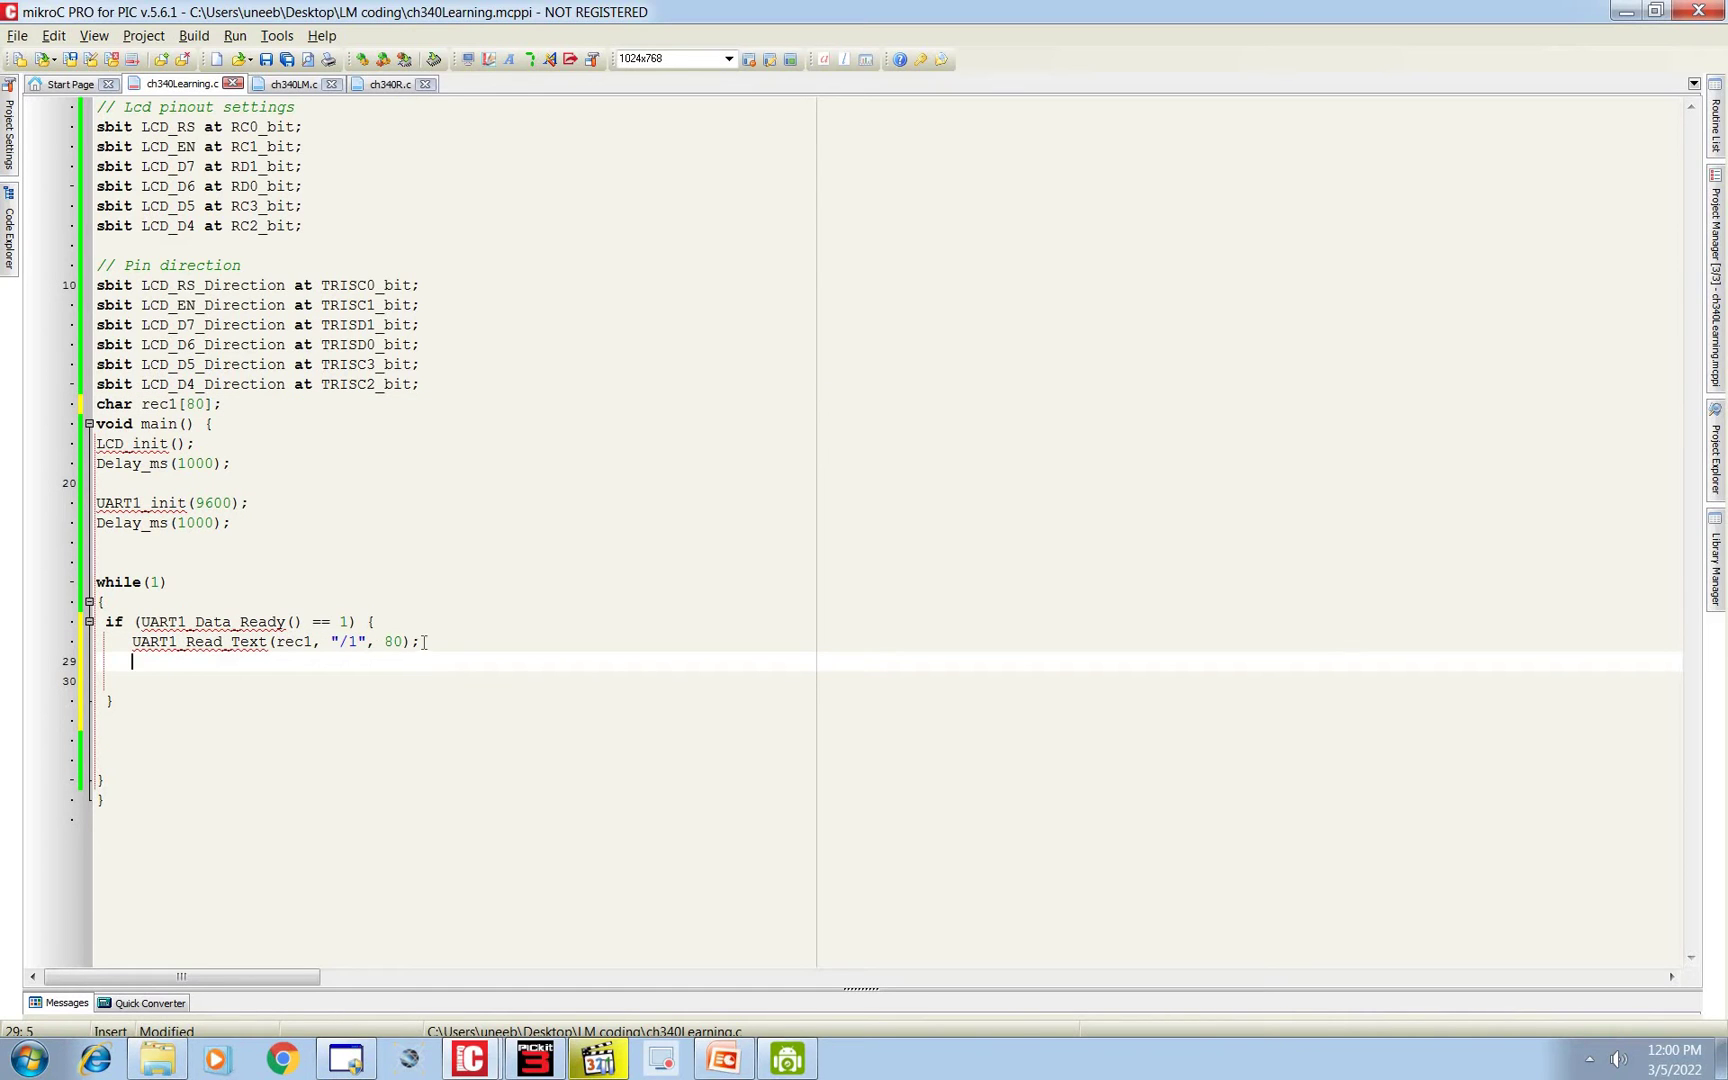
Insert LCD_out_CP(rec1); after the read call and remove the extra blank line.
drag(422, 643, 132, 643)
click(204, 699)
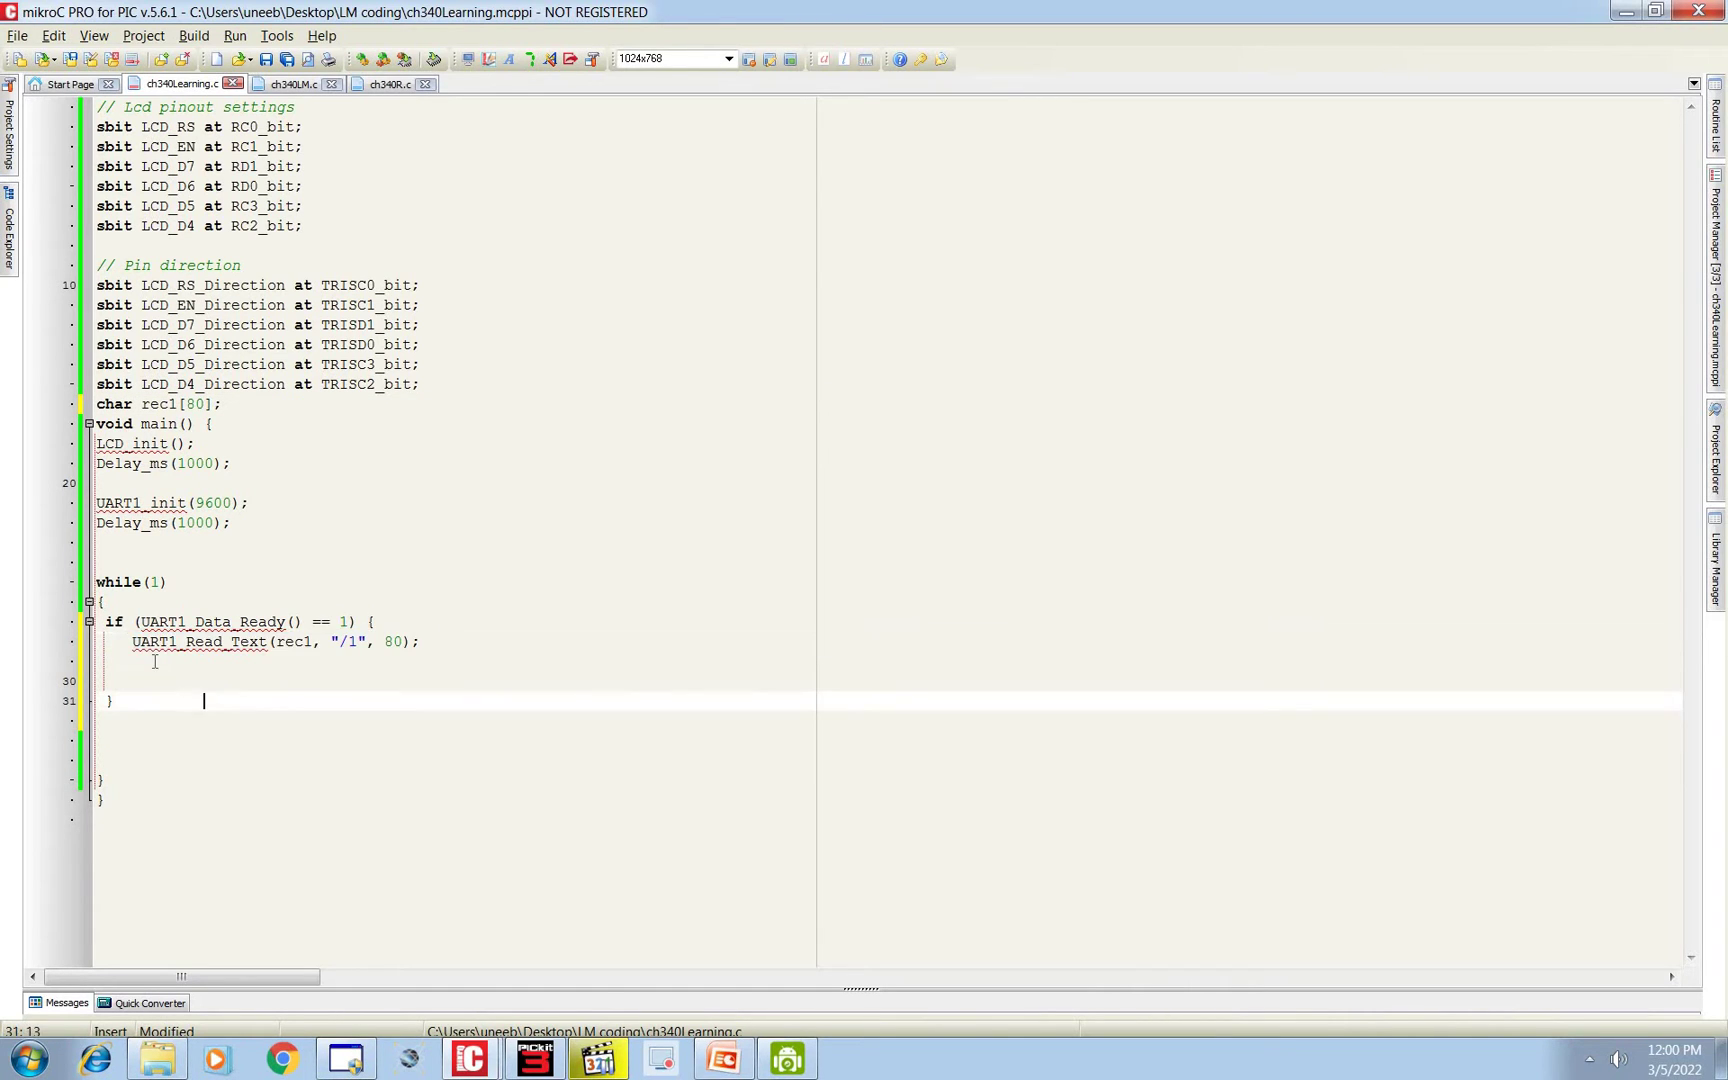
key(Up)
key(Up)
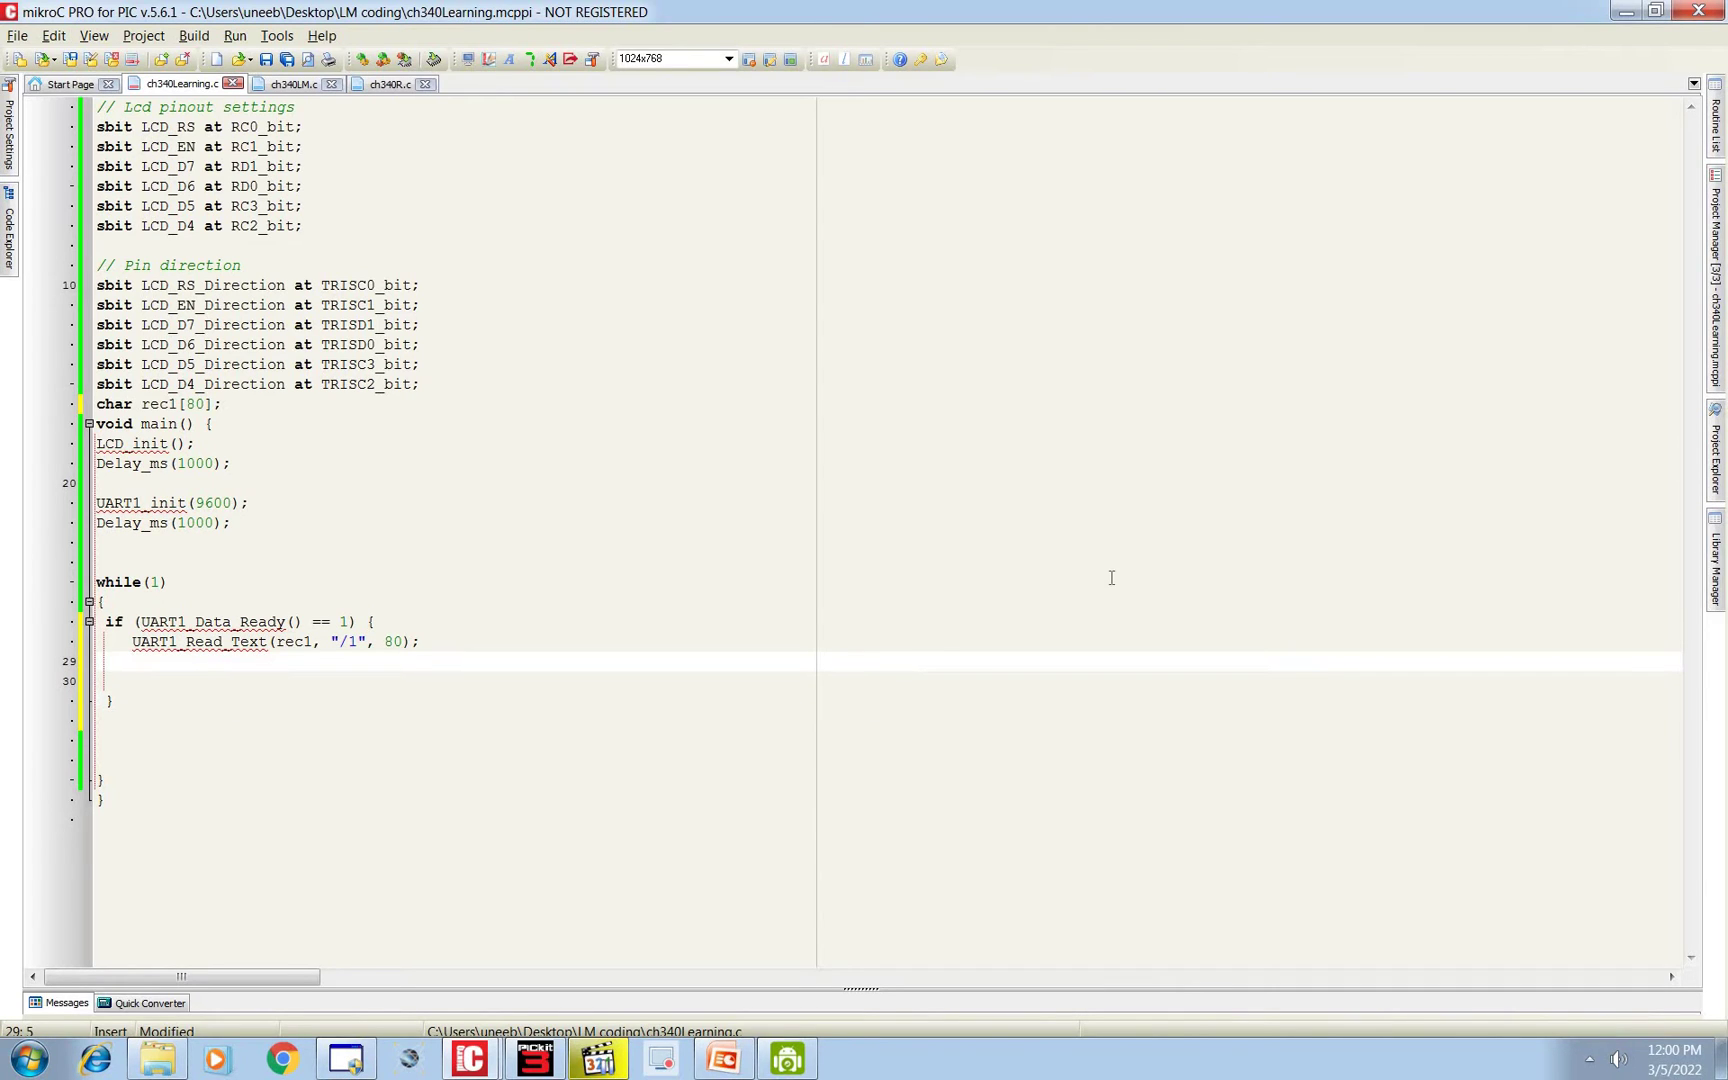
text(LCD_)
text(out CP()
text(rec1);)
click(298, 644)
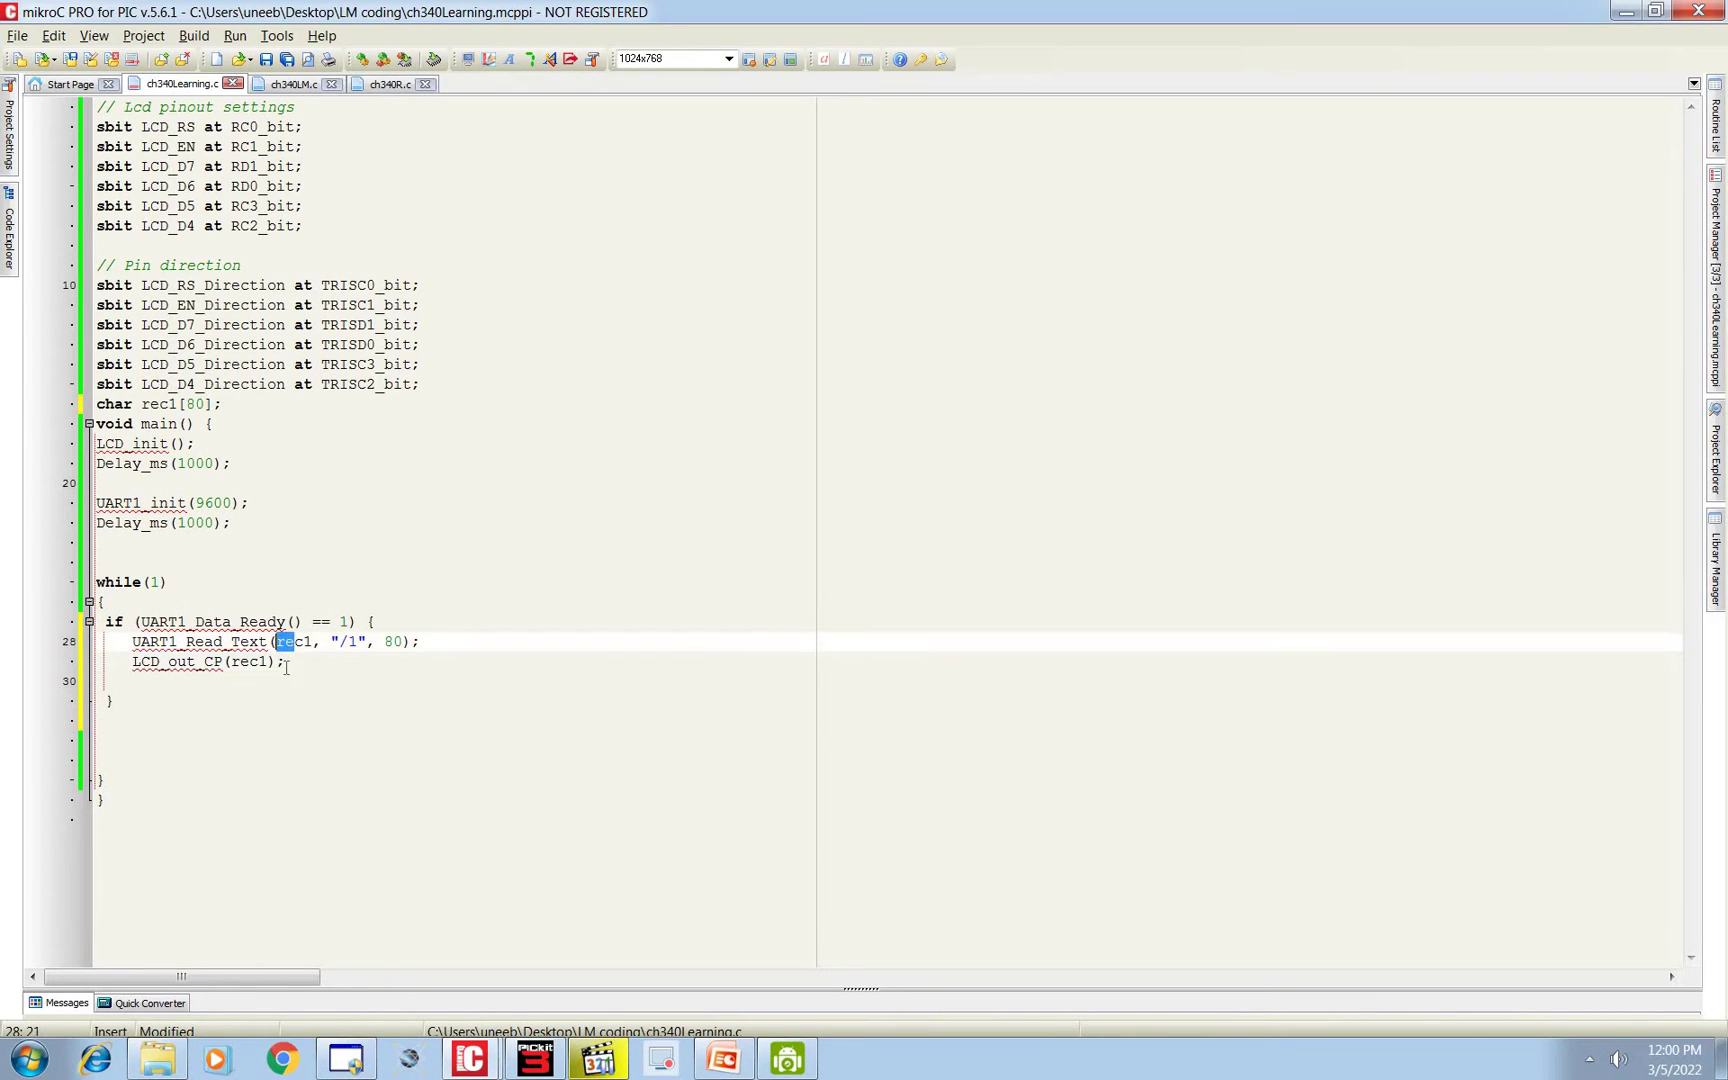
drag(304, 662, 131, 662)
click(175, 700)
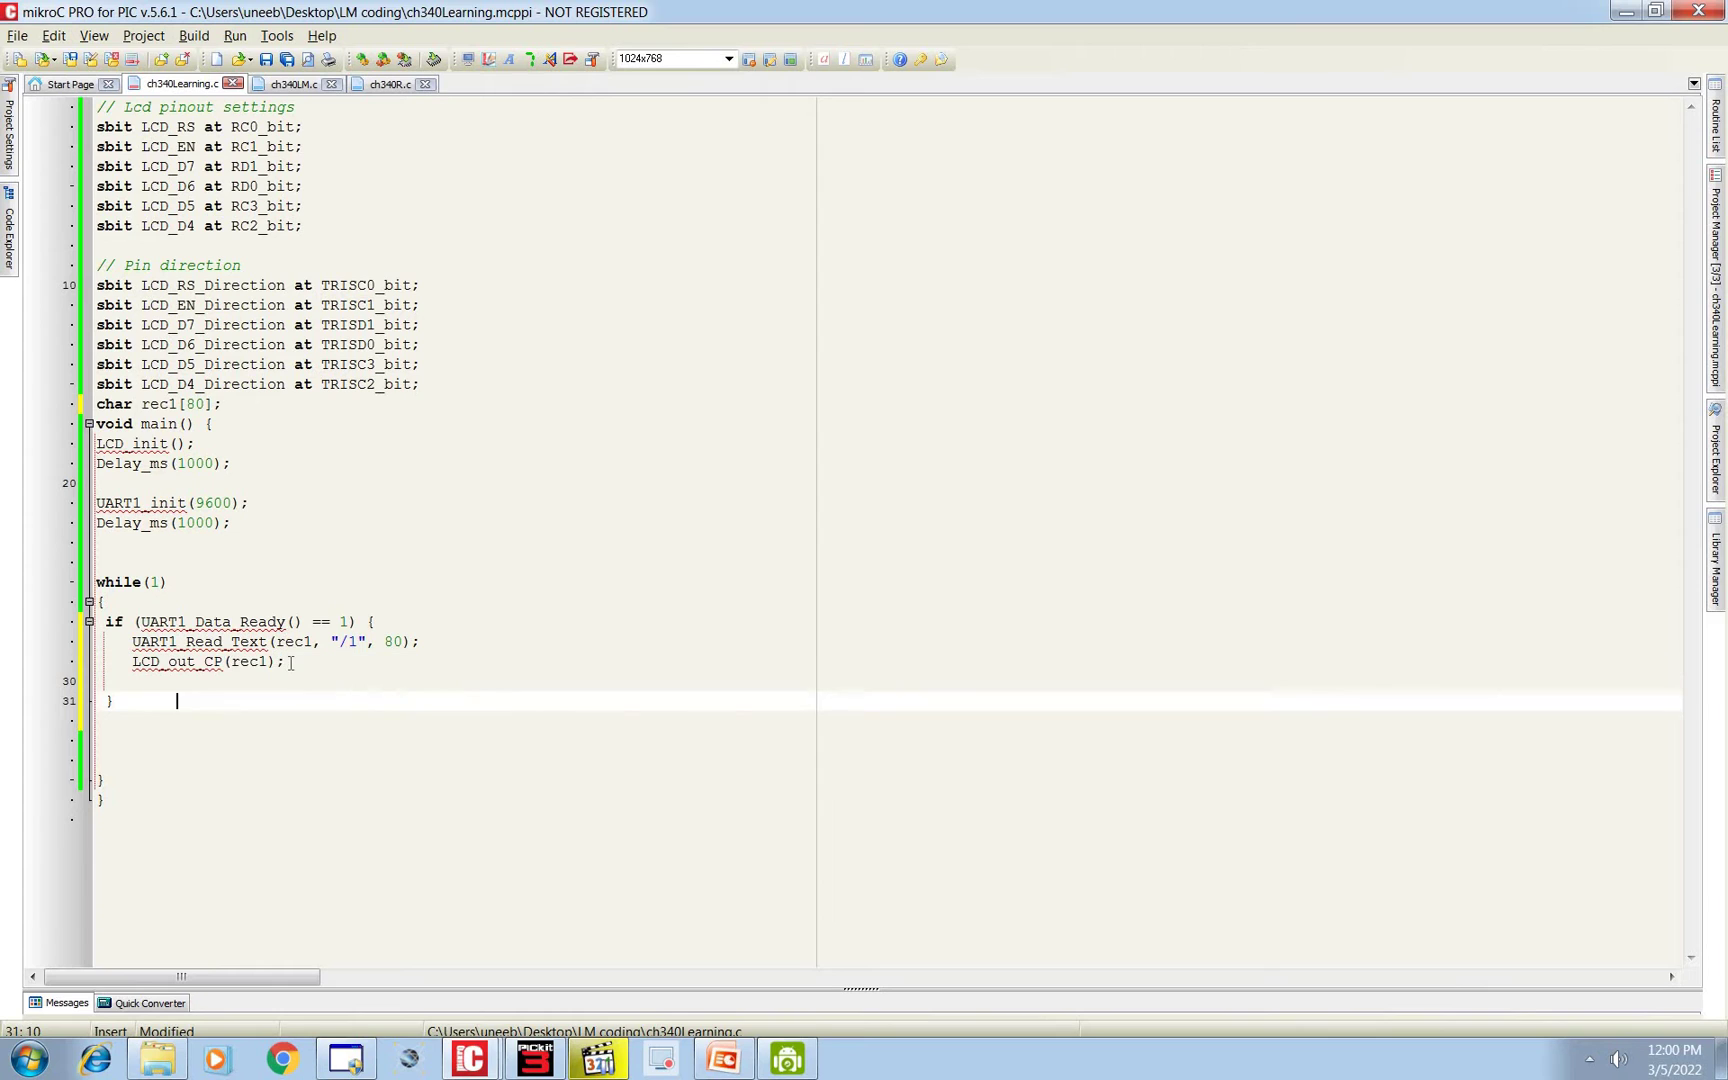
key(Up)
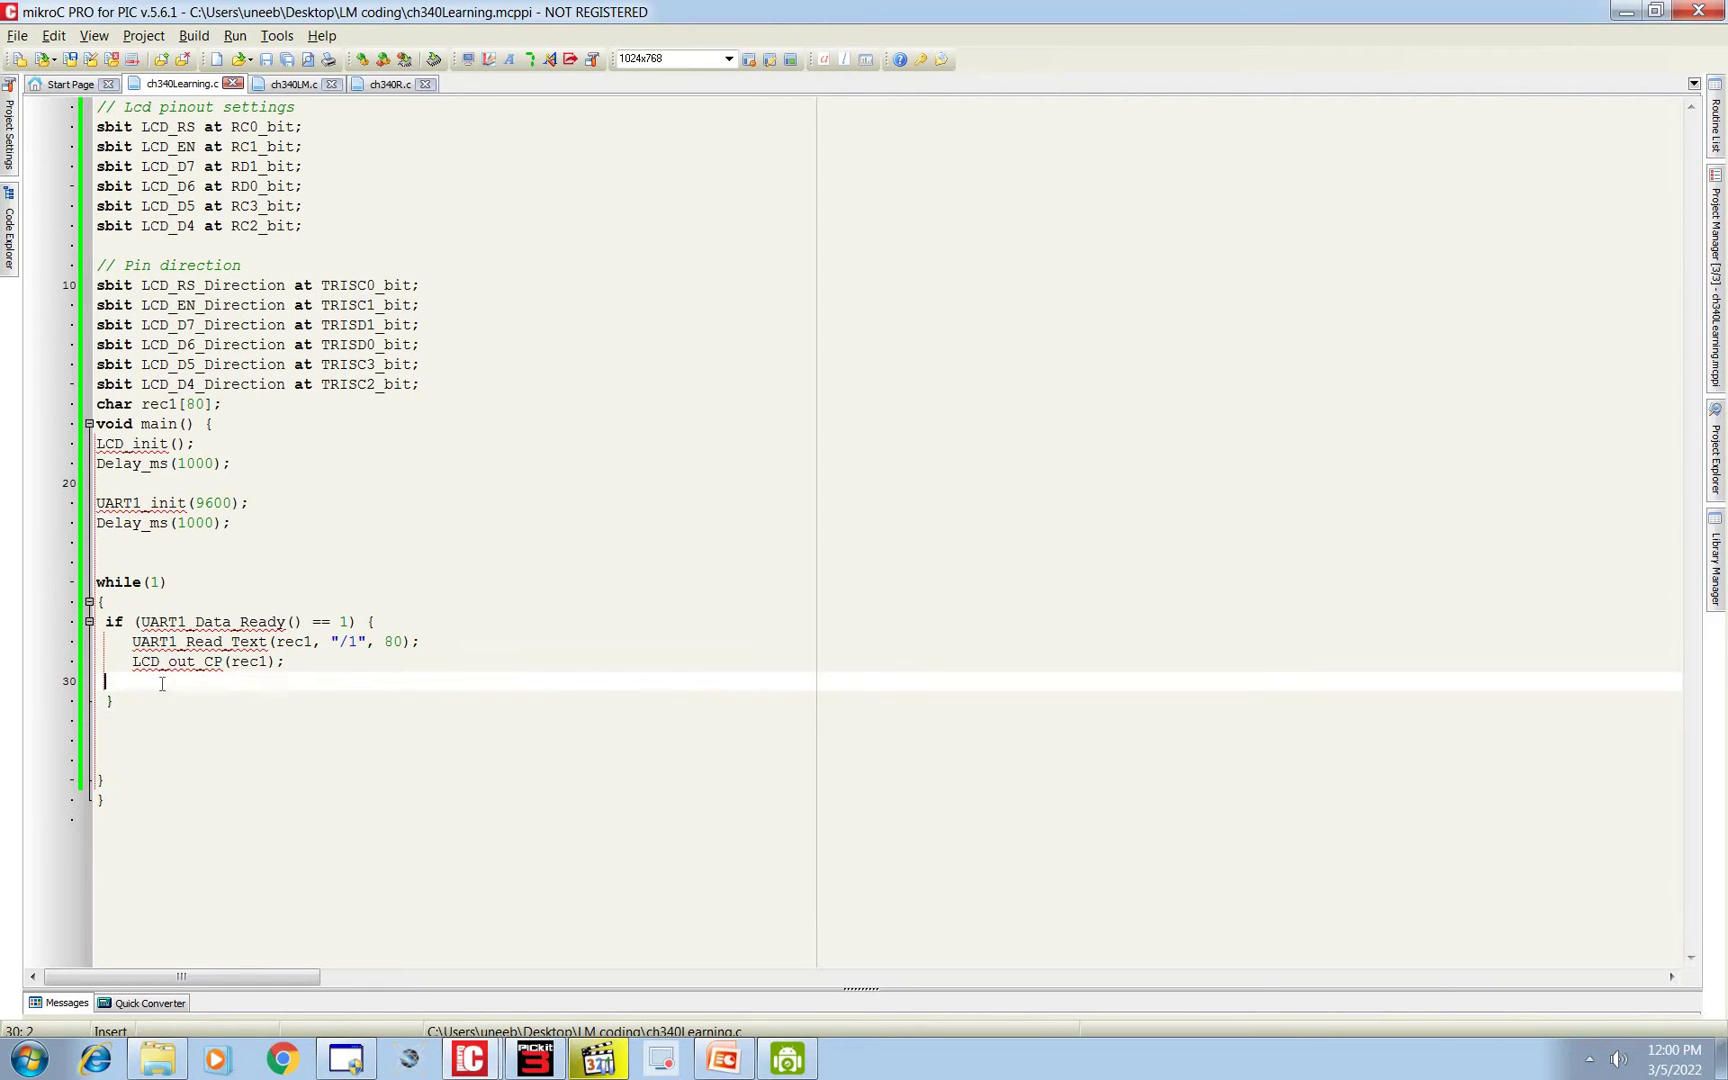
key(BackSpace)
key(BackSpace)
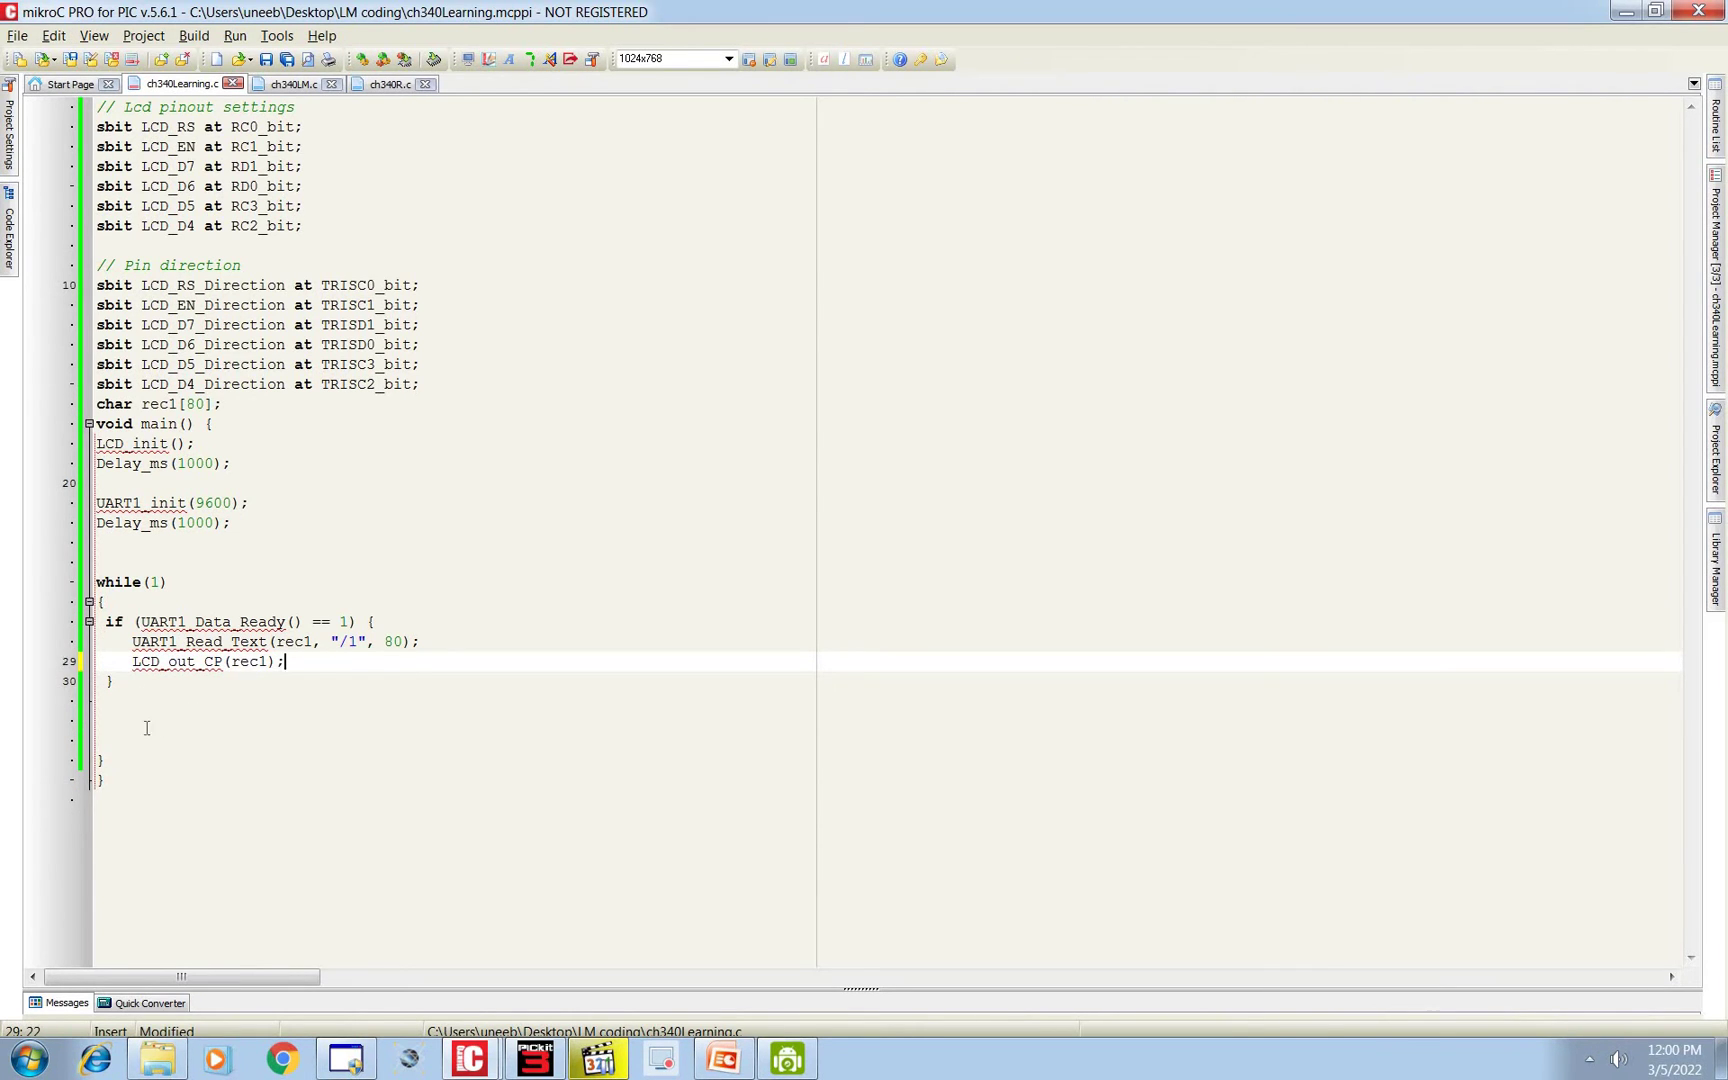
key(Down)
key(Down)
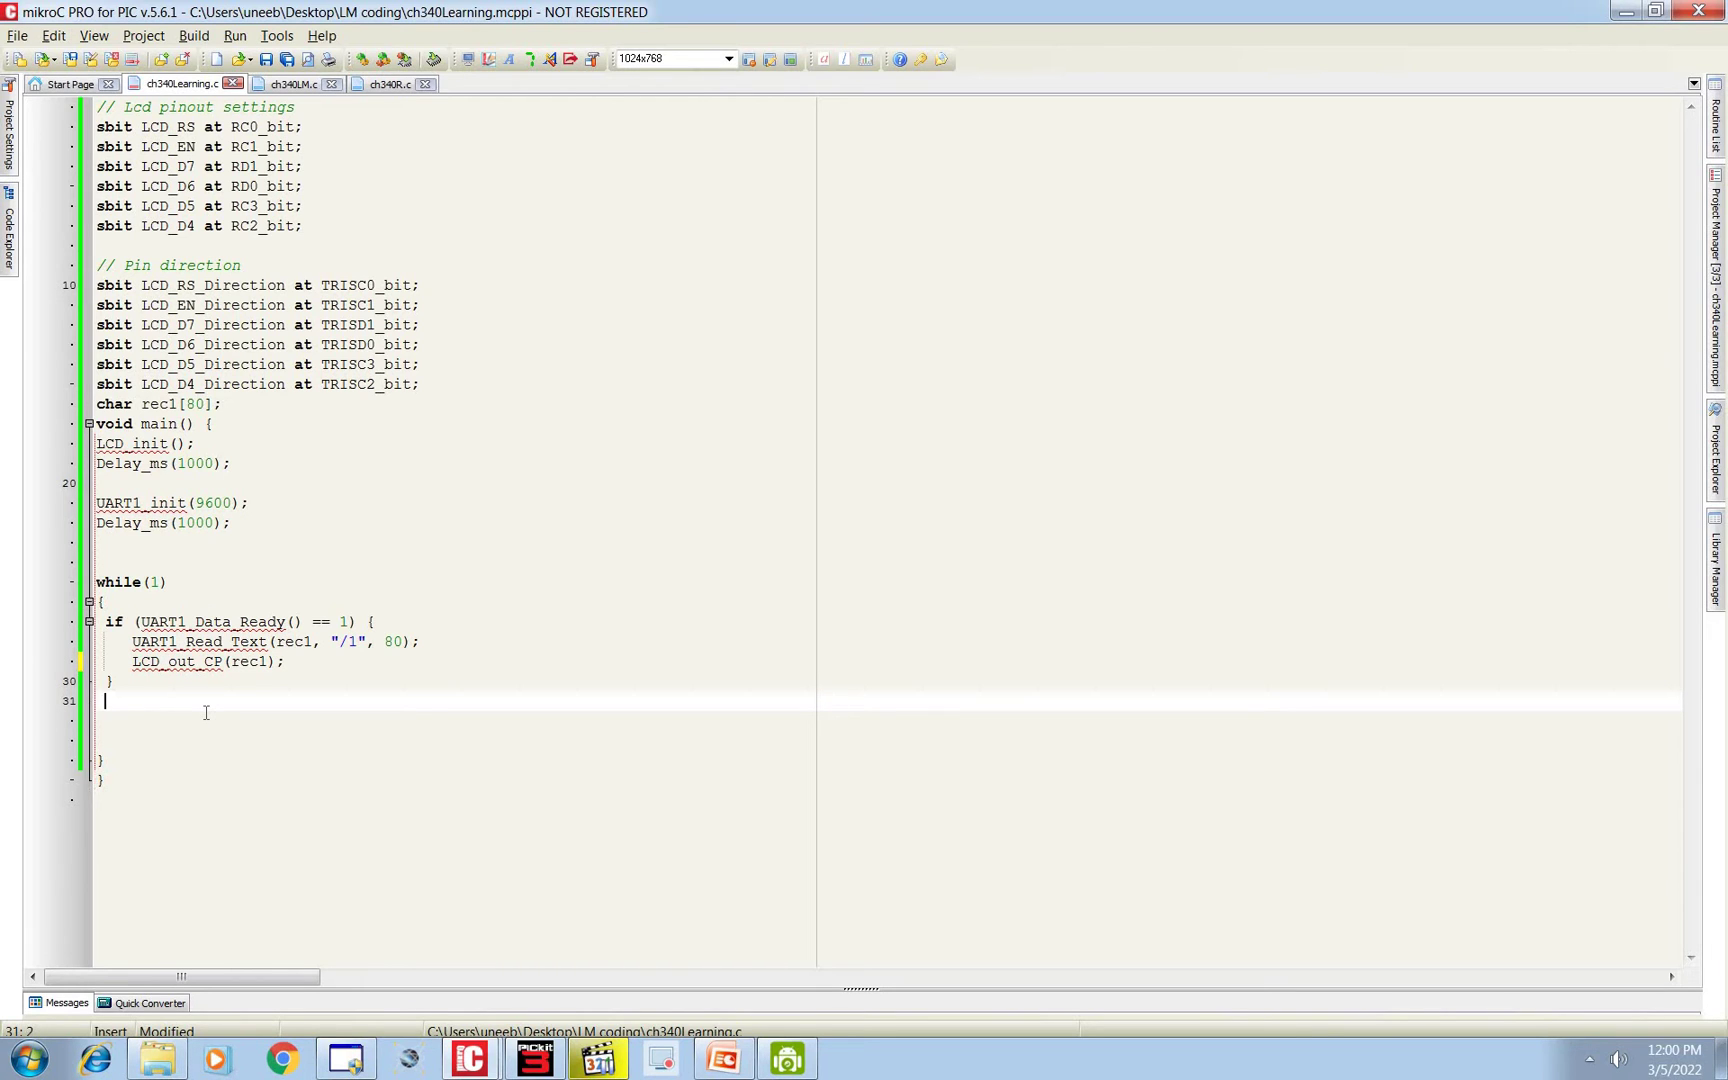
Add an if( rec1[0] == '9' ) check with its opening brace below the data-ready block.
key(Return)
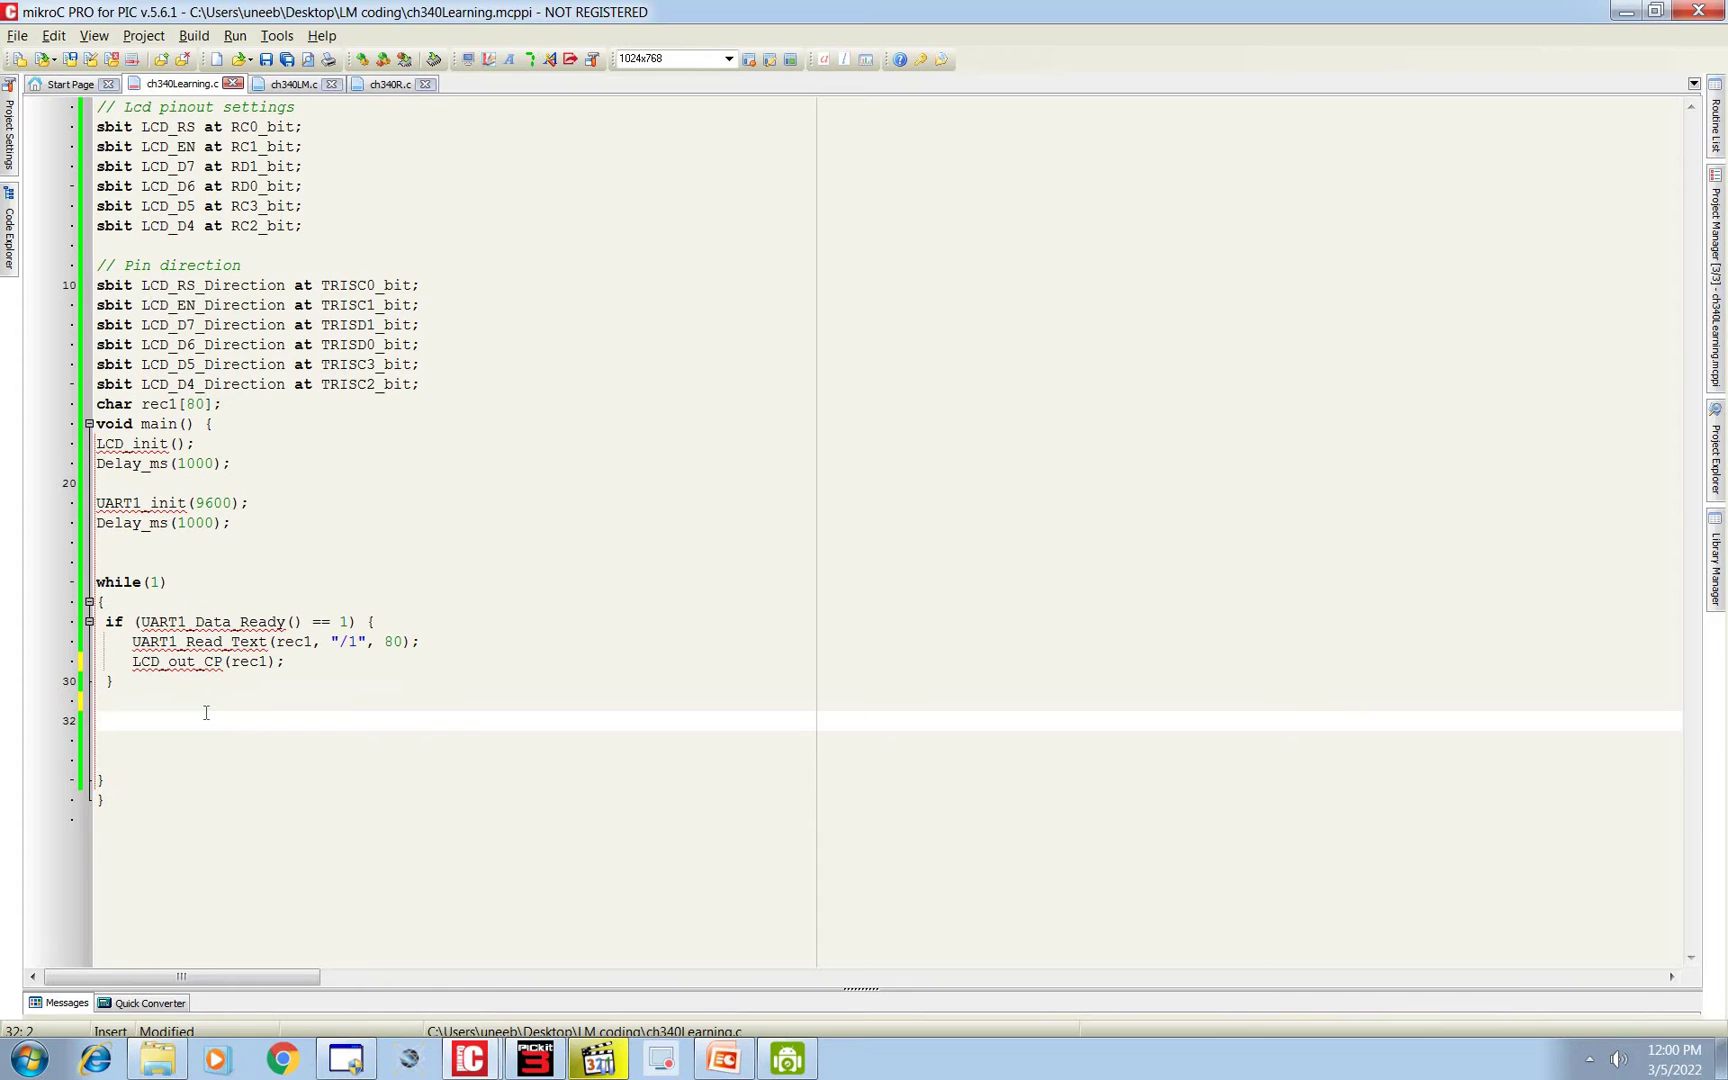
text(if( r)
text(ec1[)
text(0])
text(\)
text(9')
text( ))
key(Return)
text({)
key(Return)
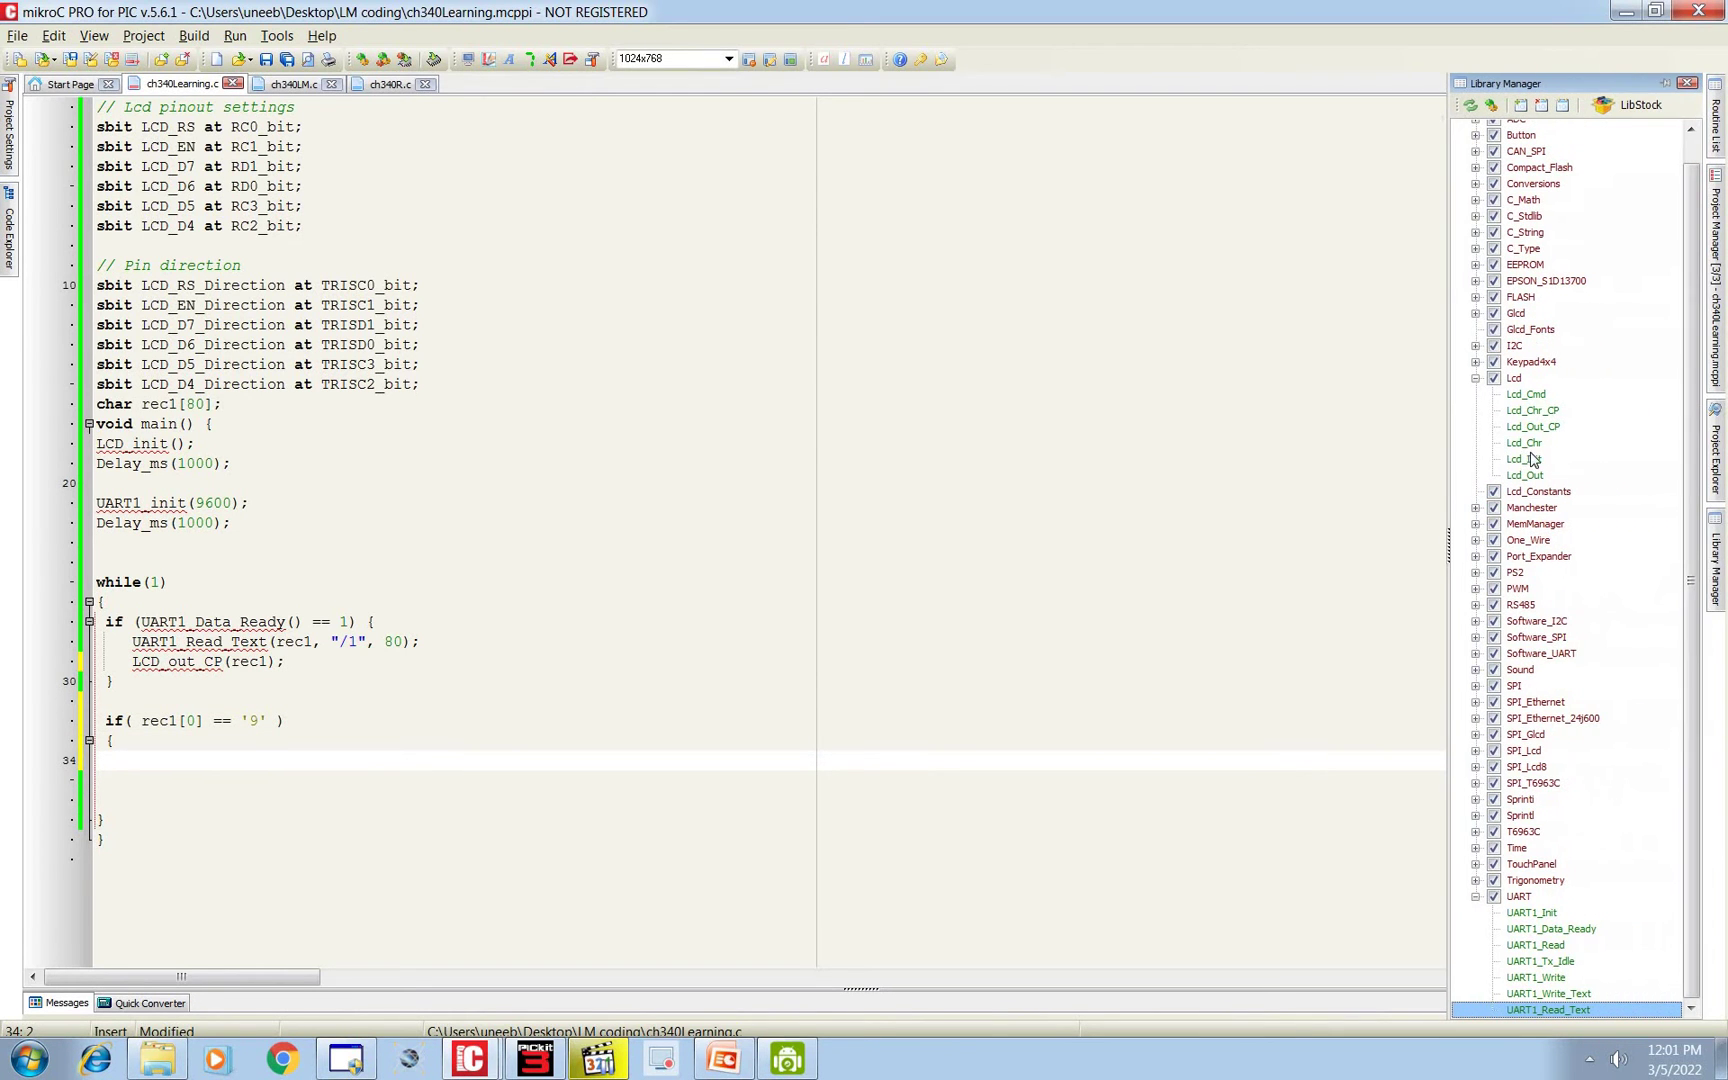
Copy Lcd_Cmd(_LCD_CLEAR); from the Lcd_Cmd help and paste it into the '9' block.
click(1535, 400)
key(F1)
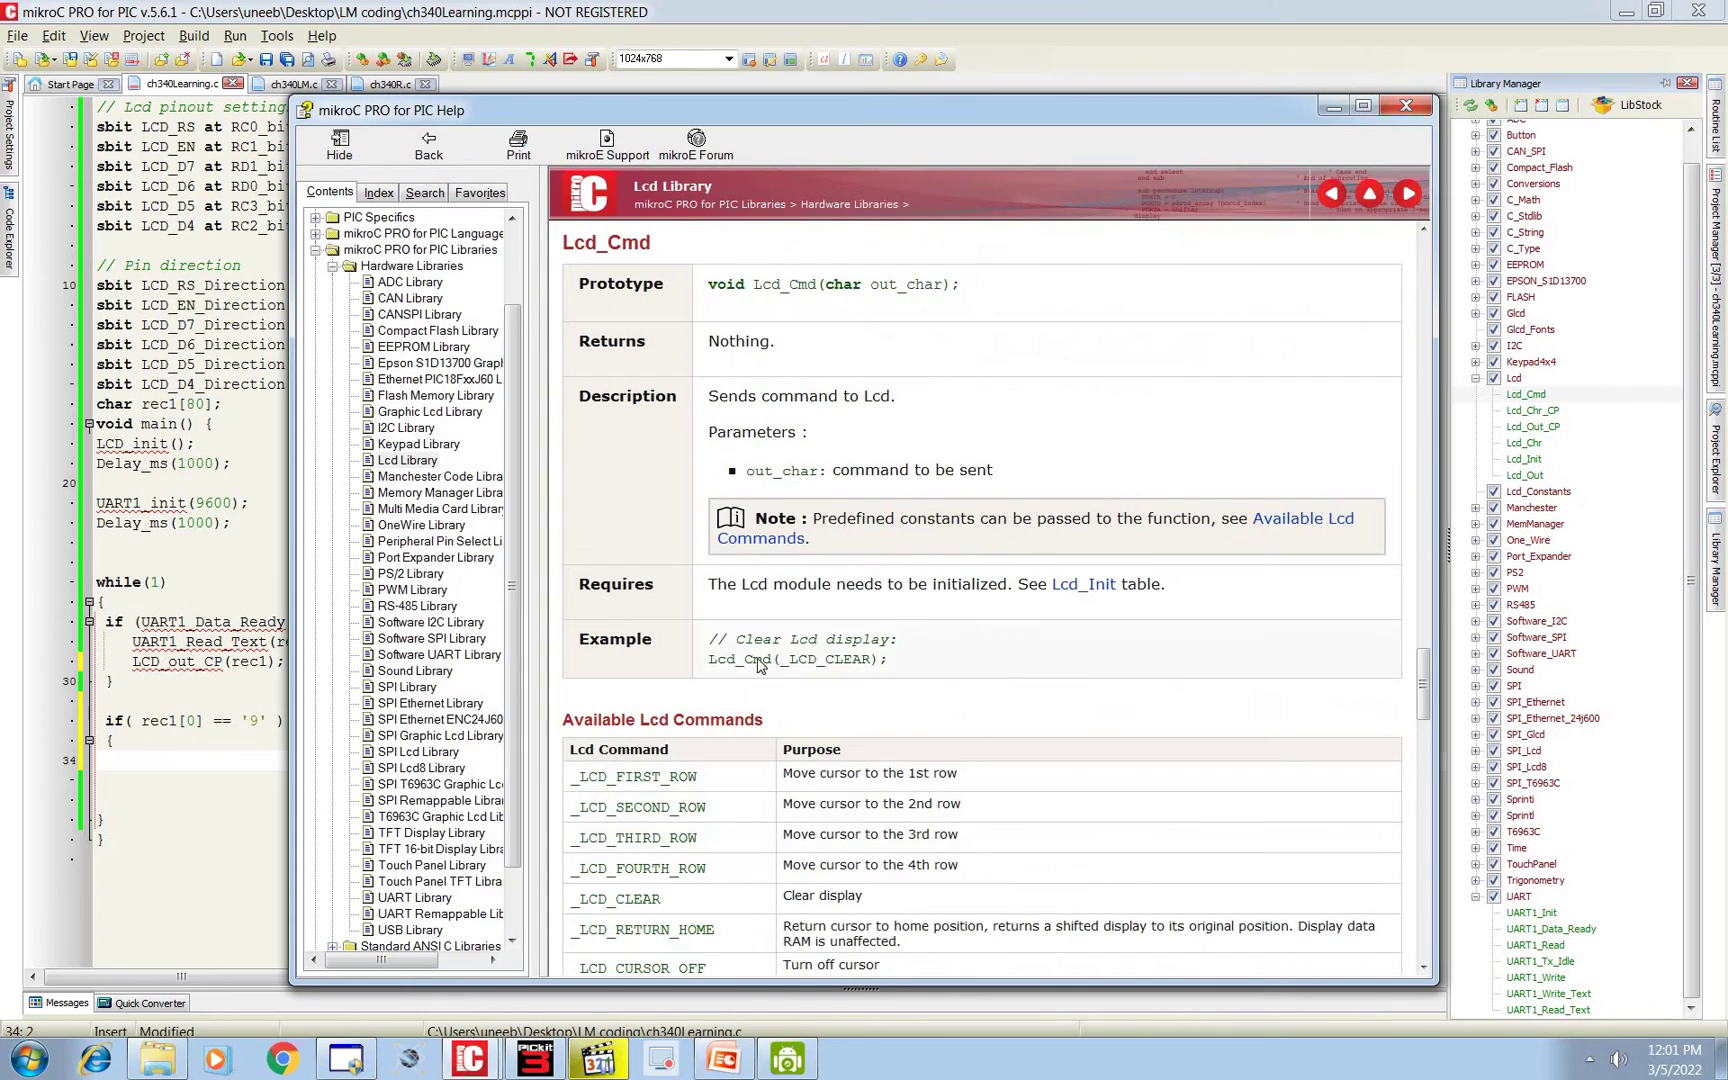
drag(891, 659, 708, 659)
key(ctrl+c)
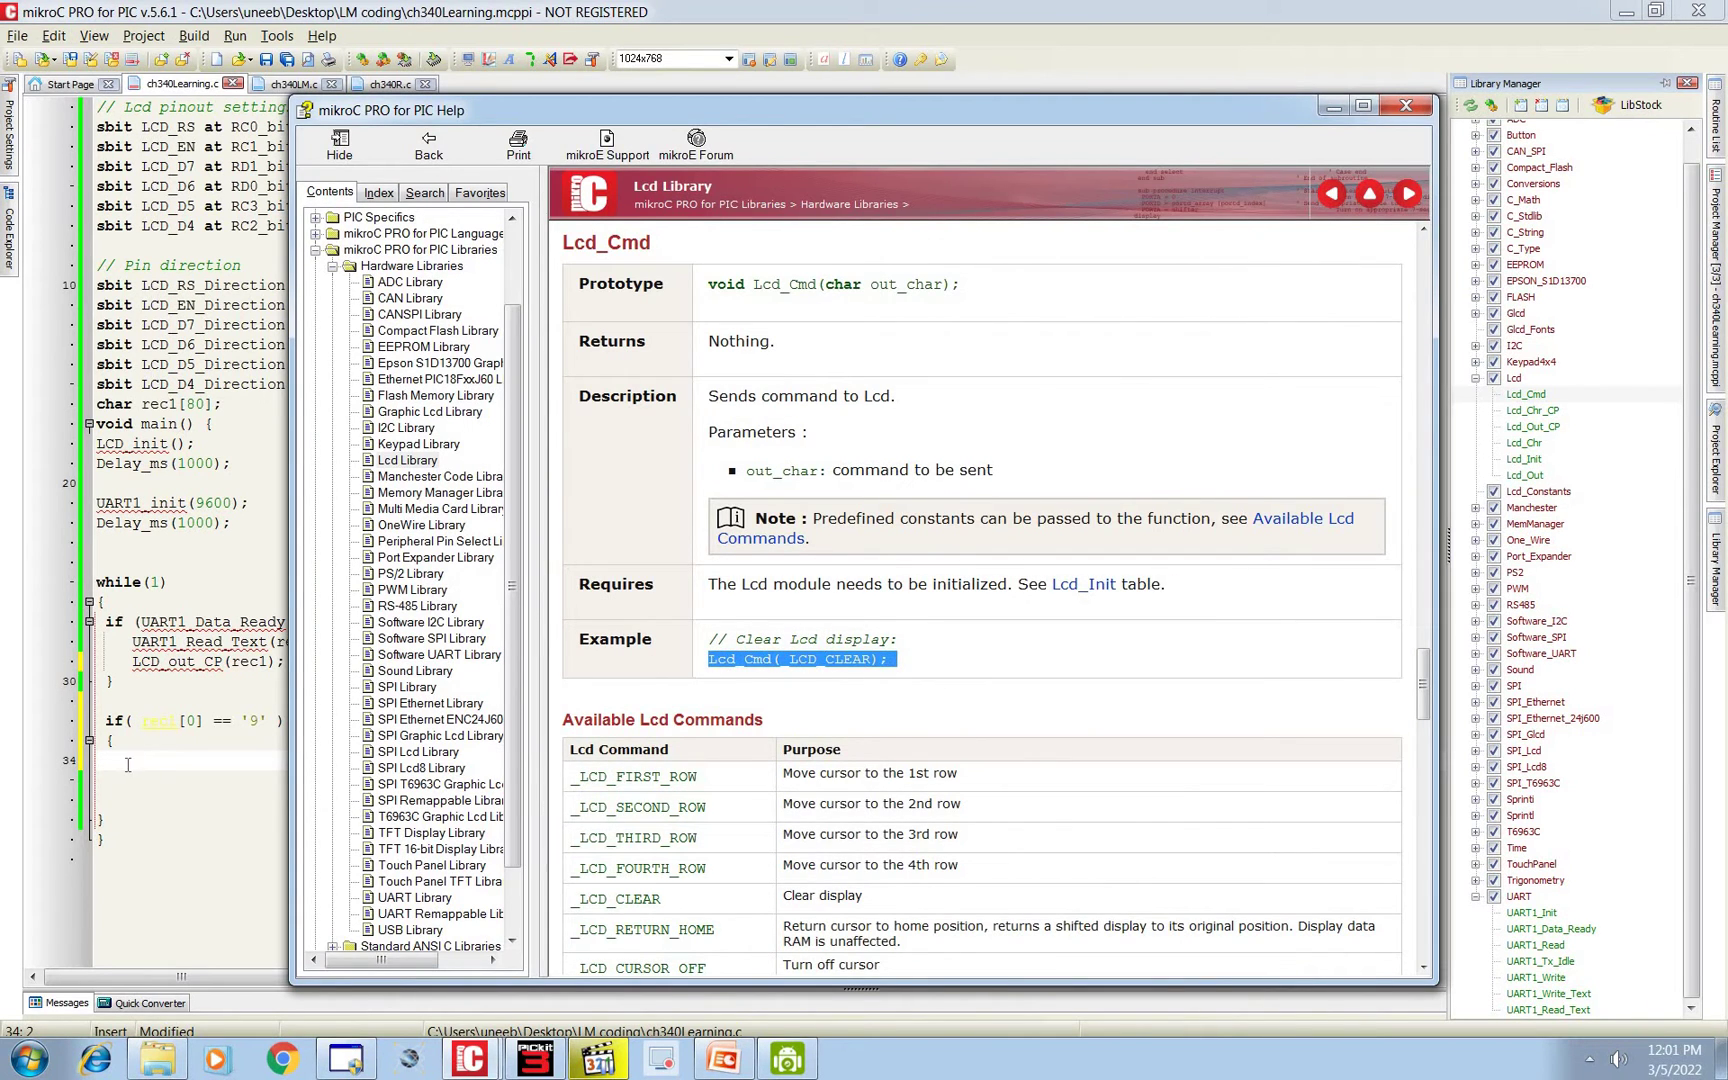
click(149, 773)
key(ctrl+v)
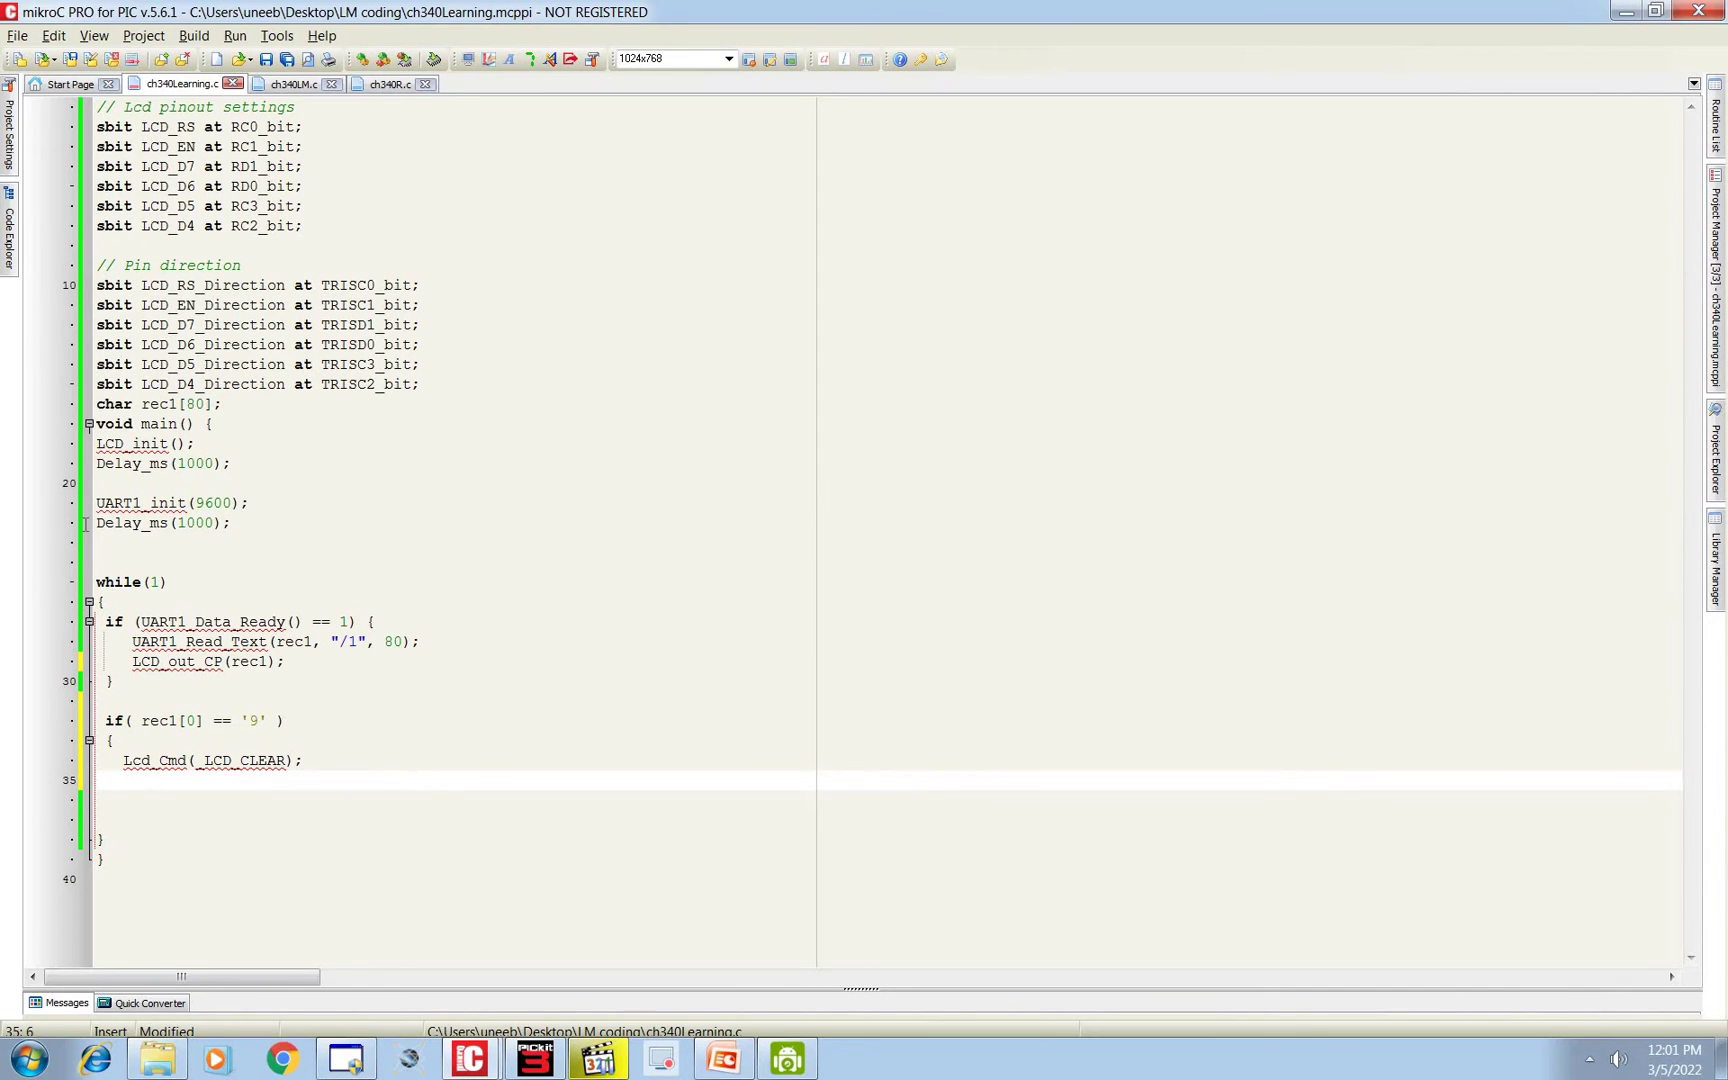
Add a 100 ms delay after the clear command and save the program.
click(87, 523)
click(124, 794)
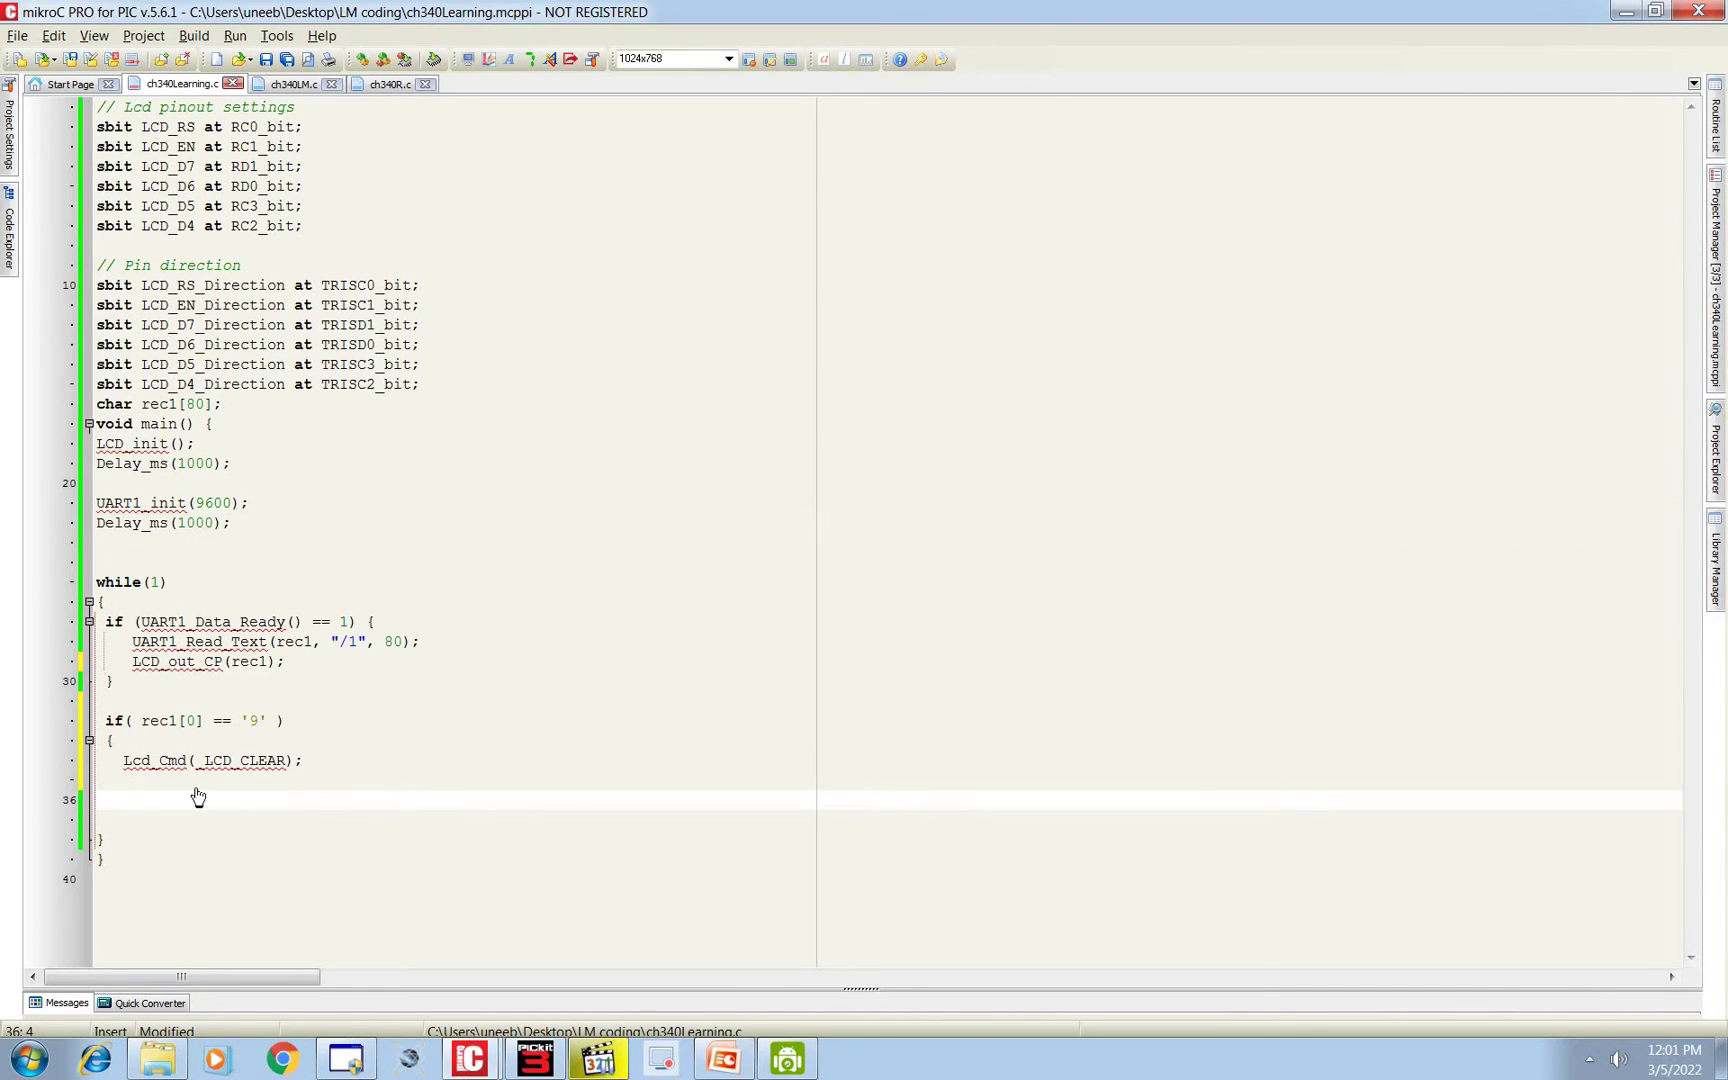
text(Delay_ms(1000);)
click(249, 781)
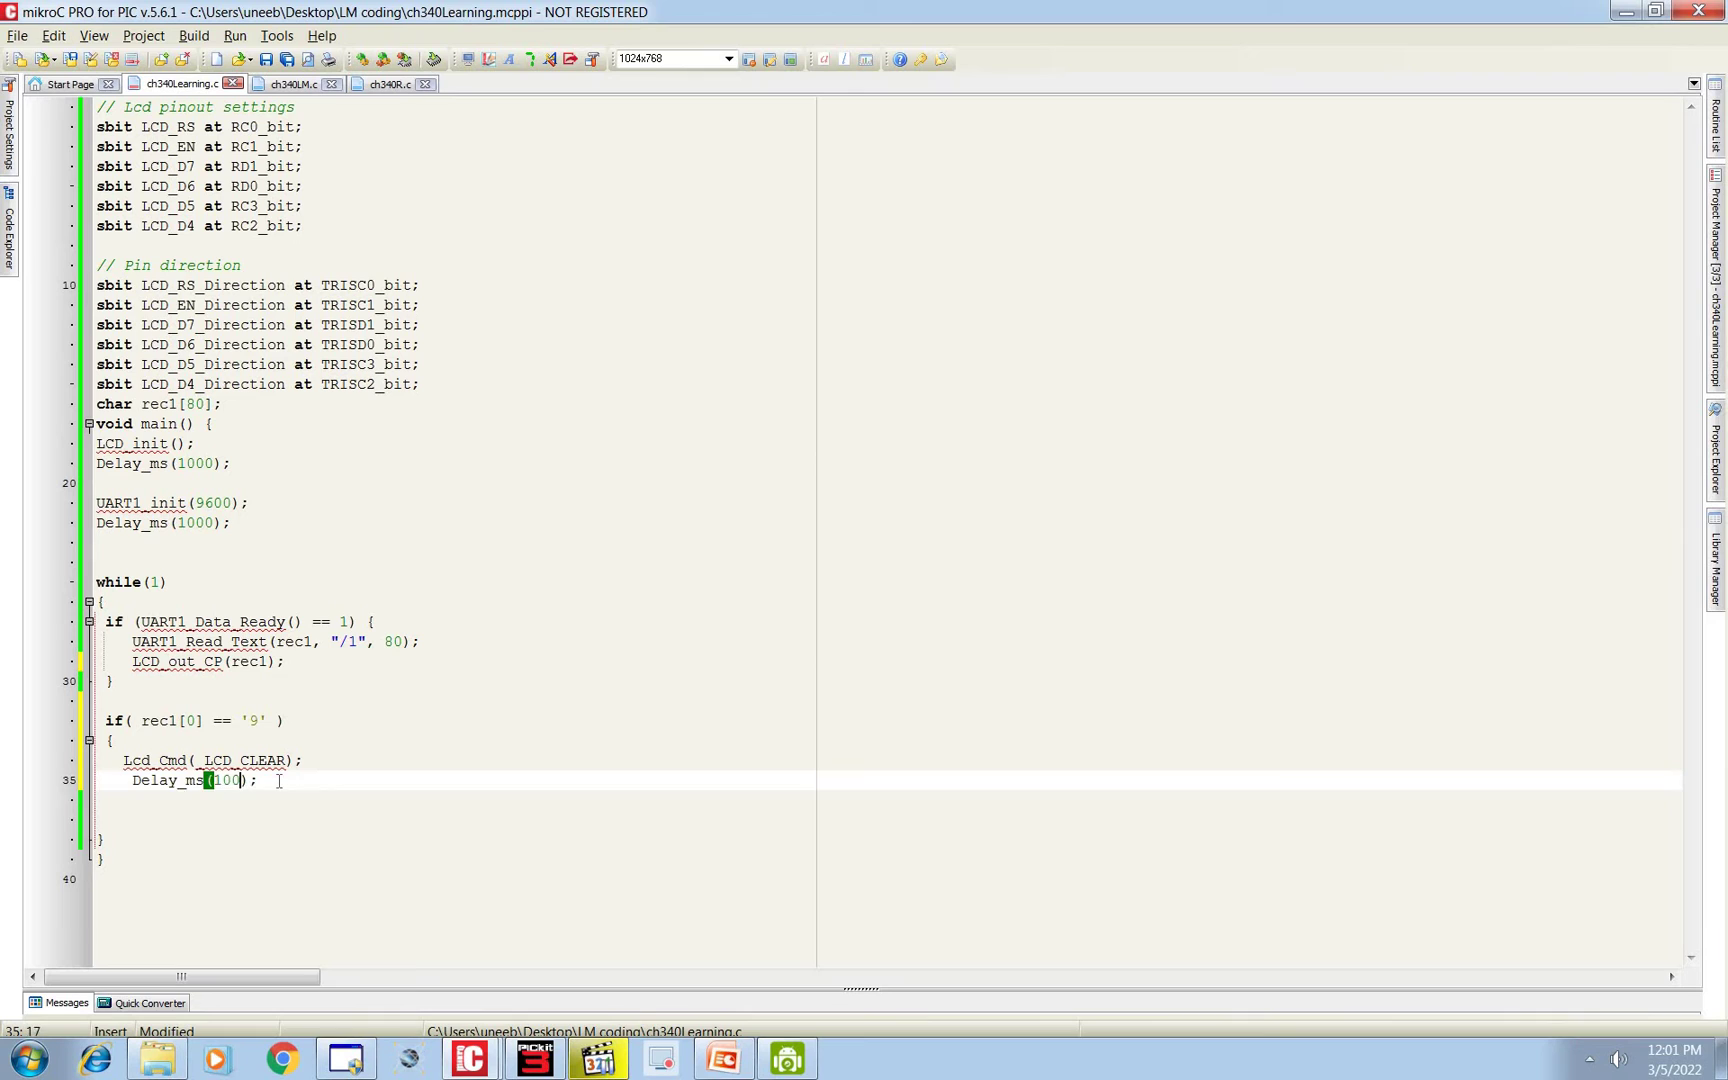
click(270, 781)
key(Return)
text(})
key(ctrl+s)
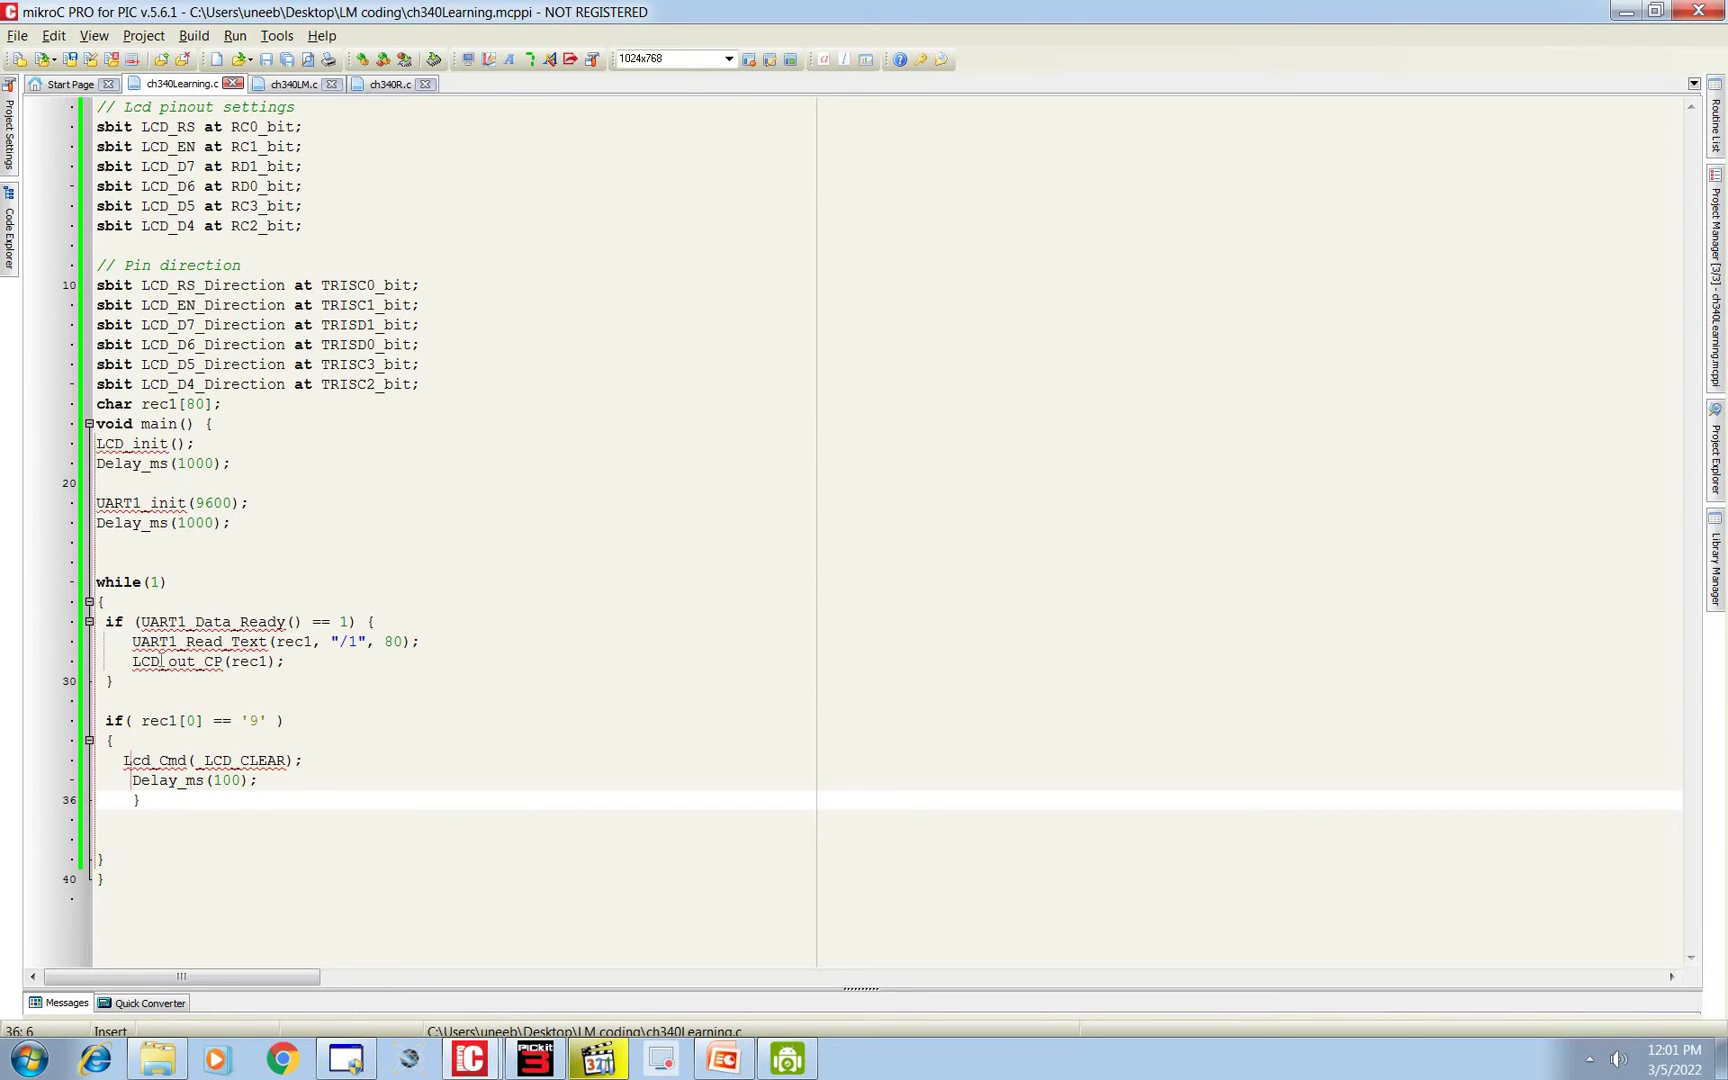
Review the code, build the project twice, and bring up the DroidCam camera view.
drag(285, 661, 187, 662)
click(257, 724)
double_click(257, 722)
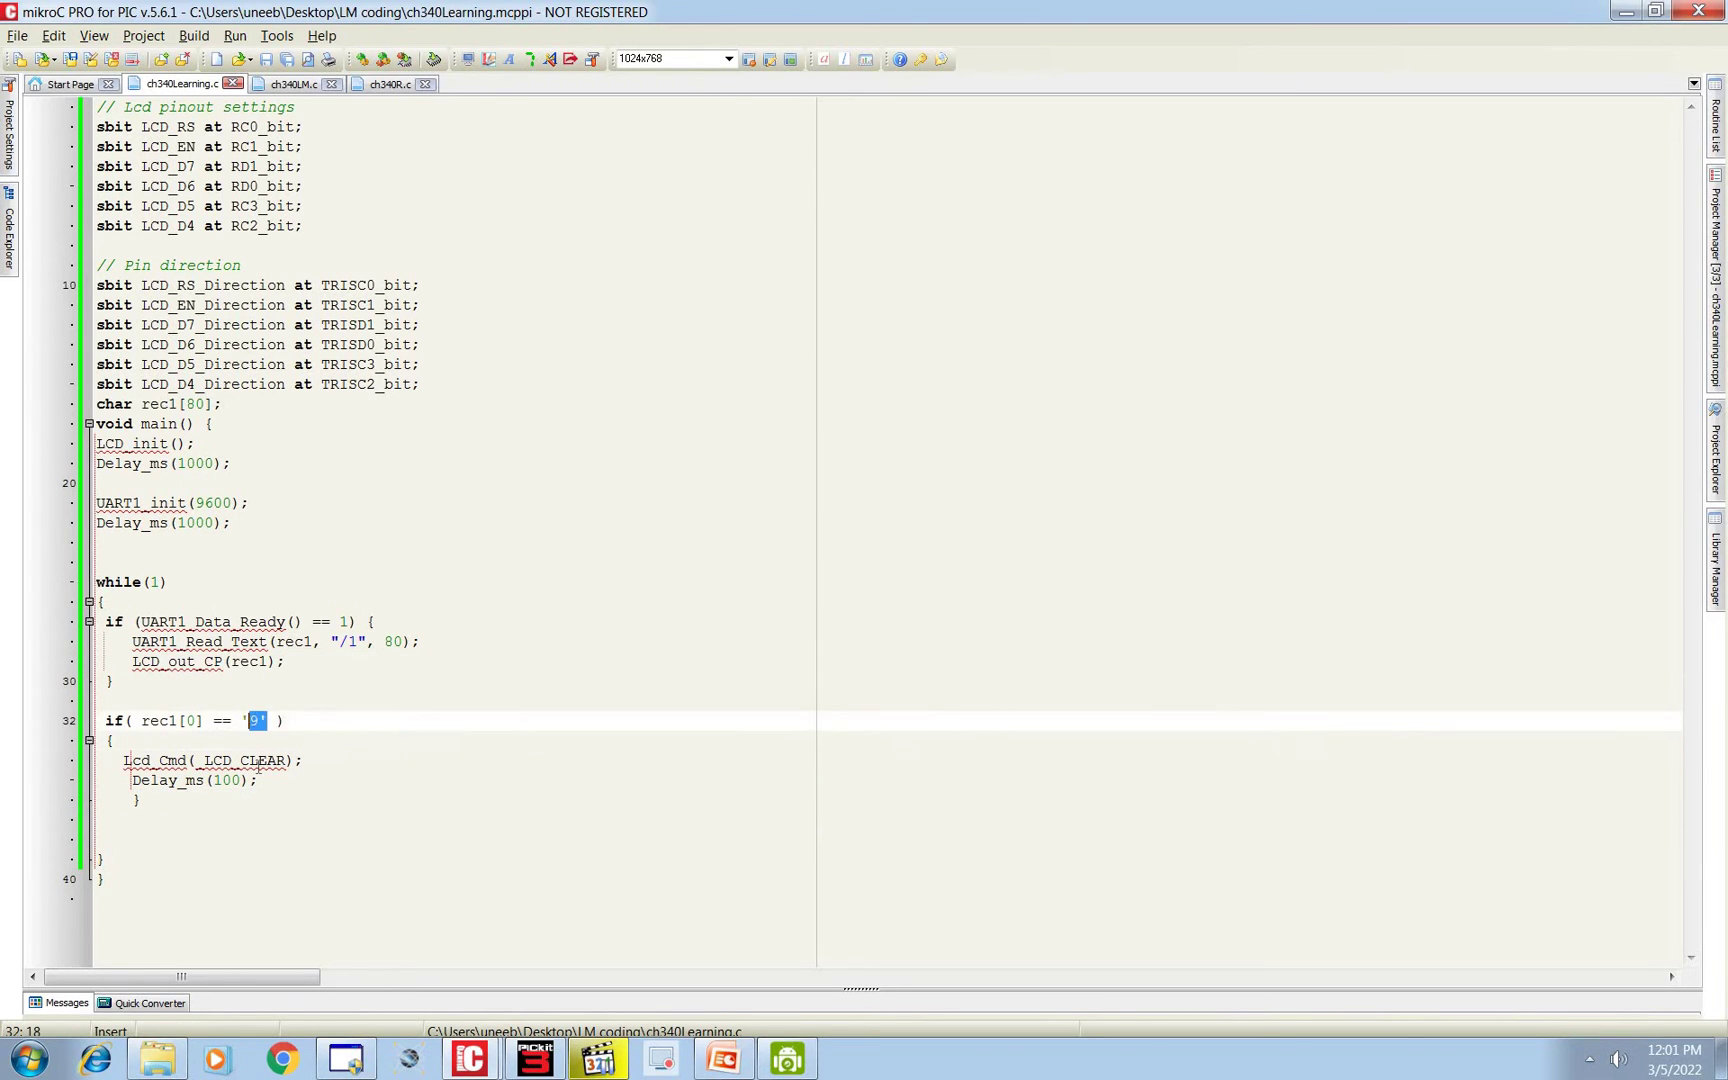
key(Down)
key(Down)
drag(332, 642, 360, 643)
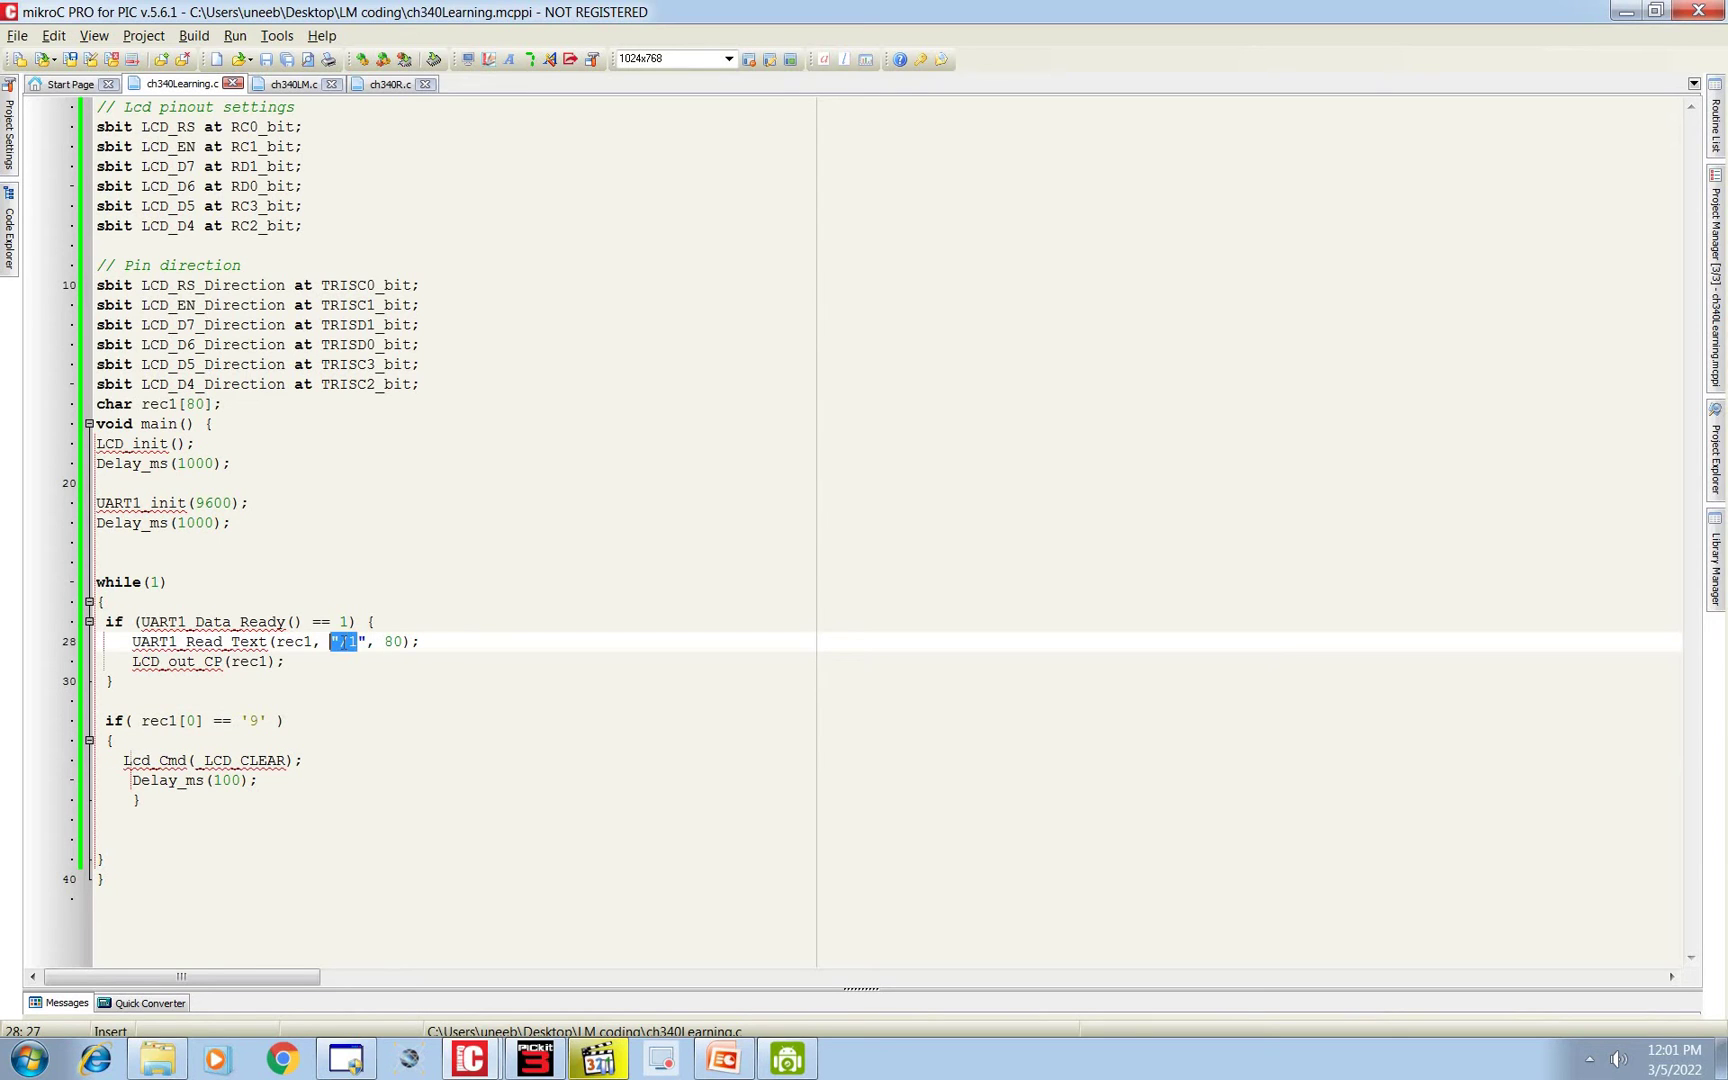
click(344, 738)
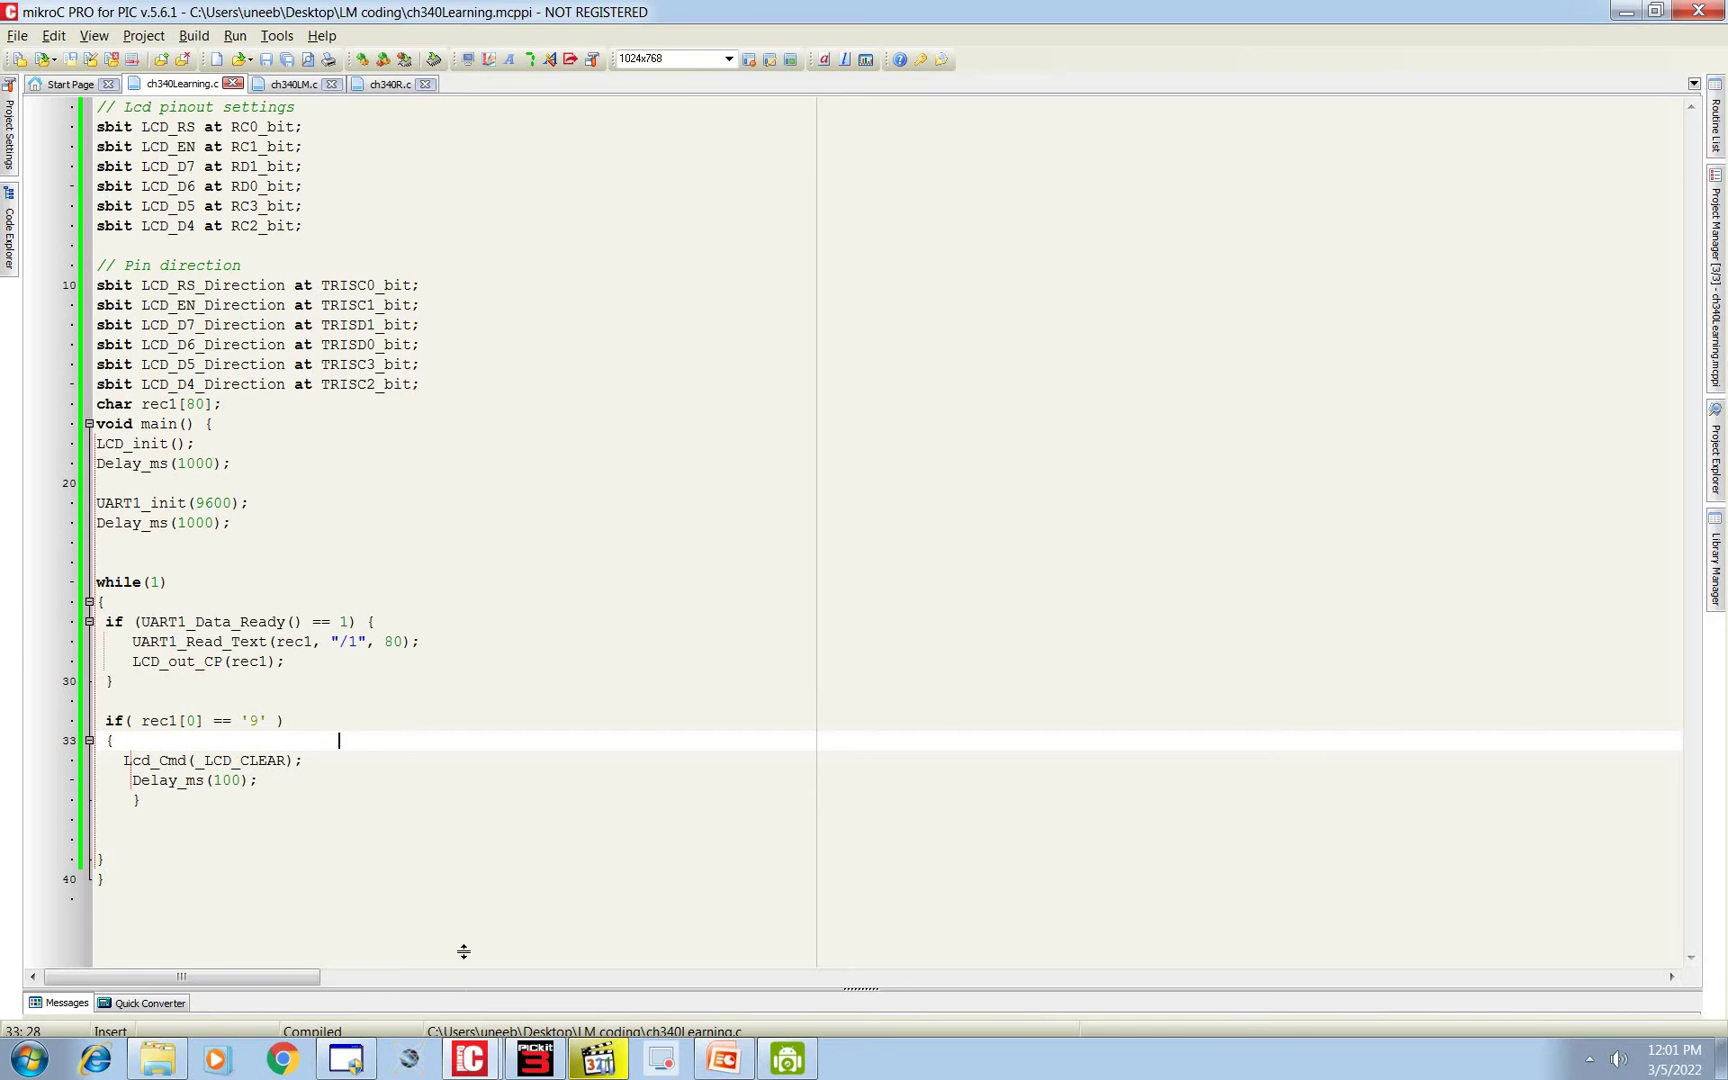
drag(463, 952, 482, 814)
click(582, 621)
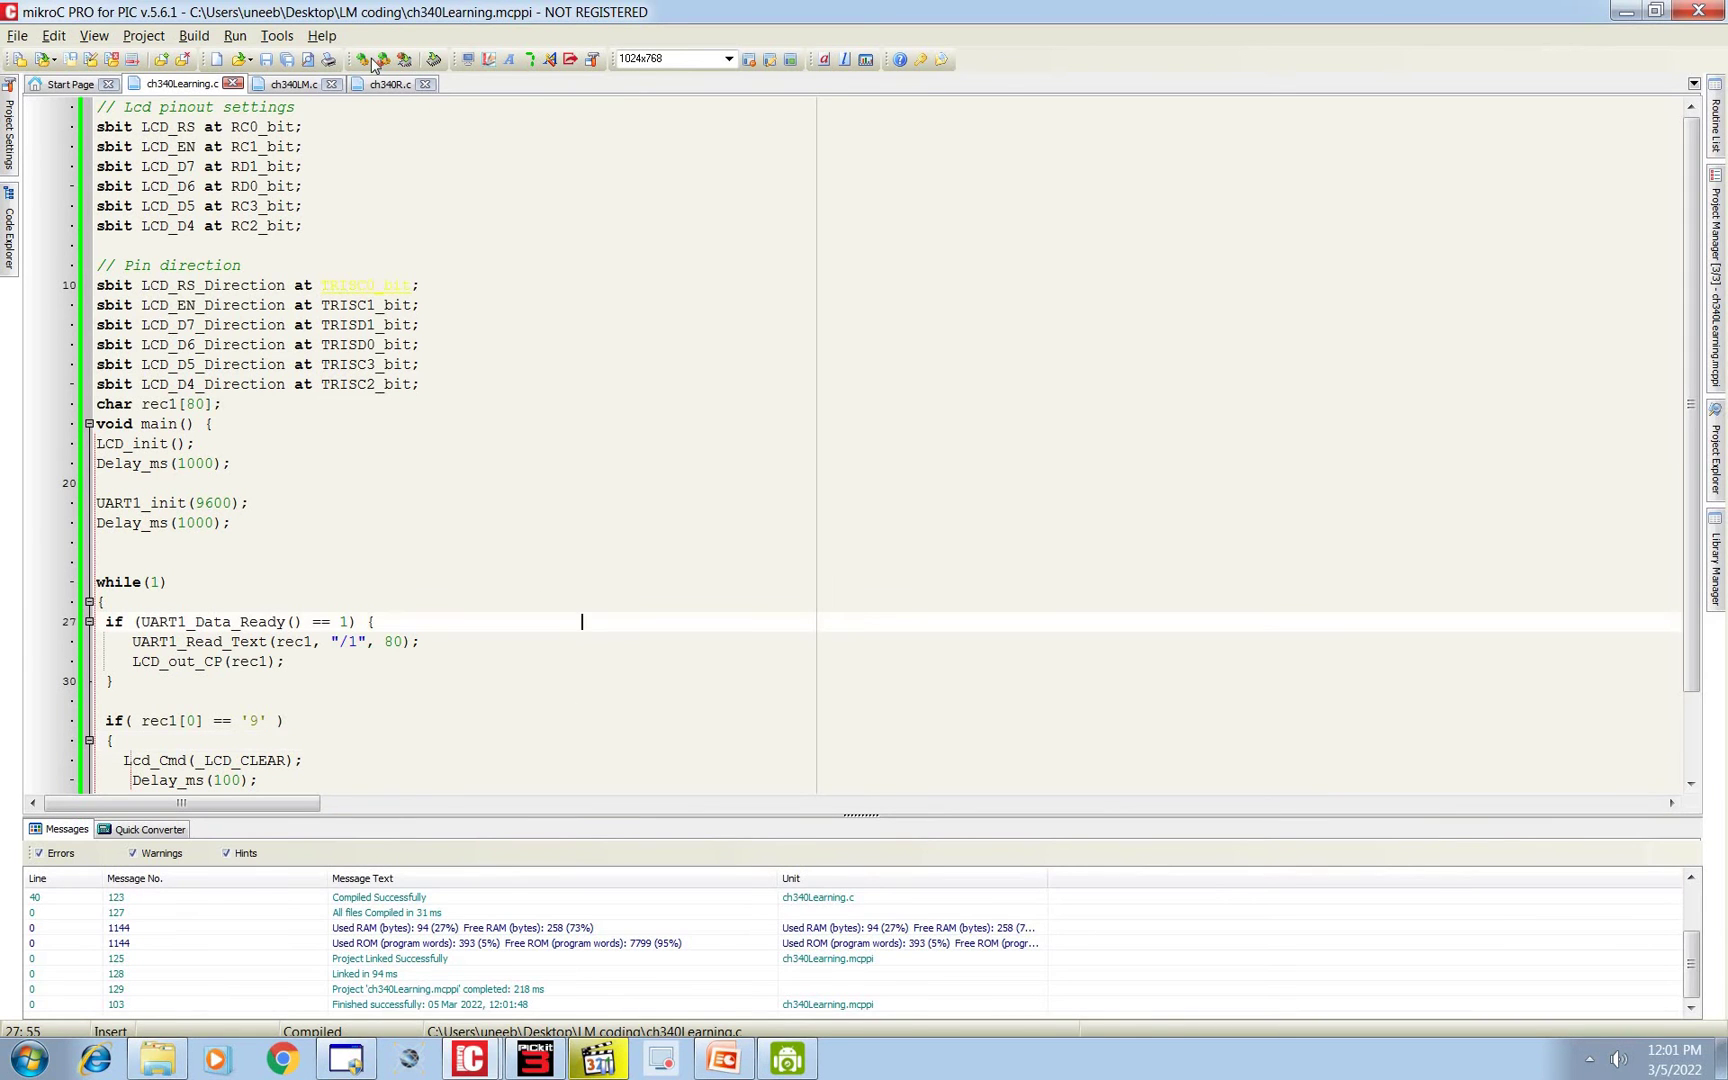
click(365, 62)
click(790, 1061)
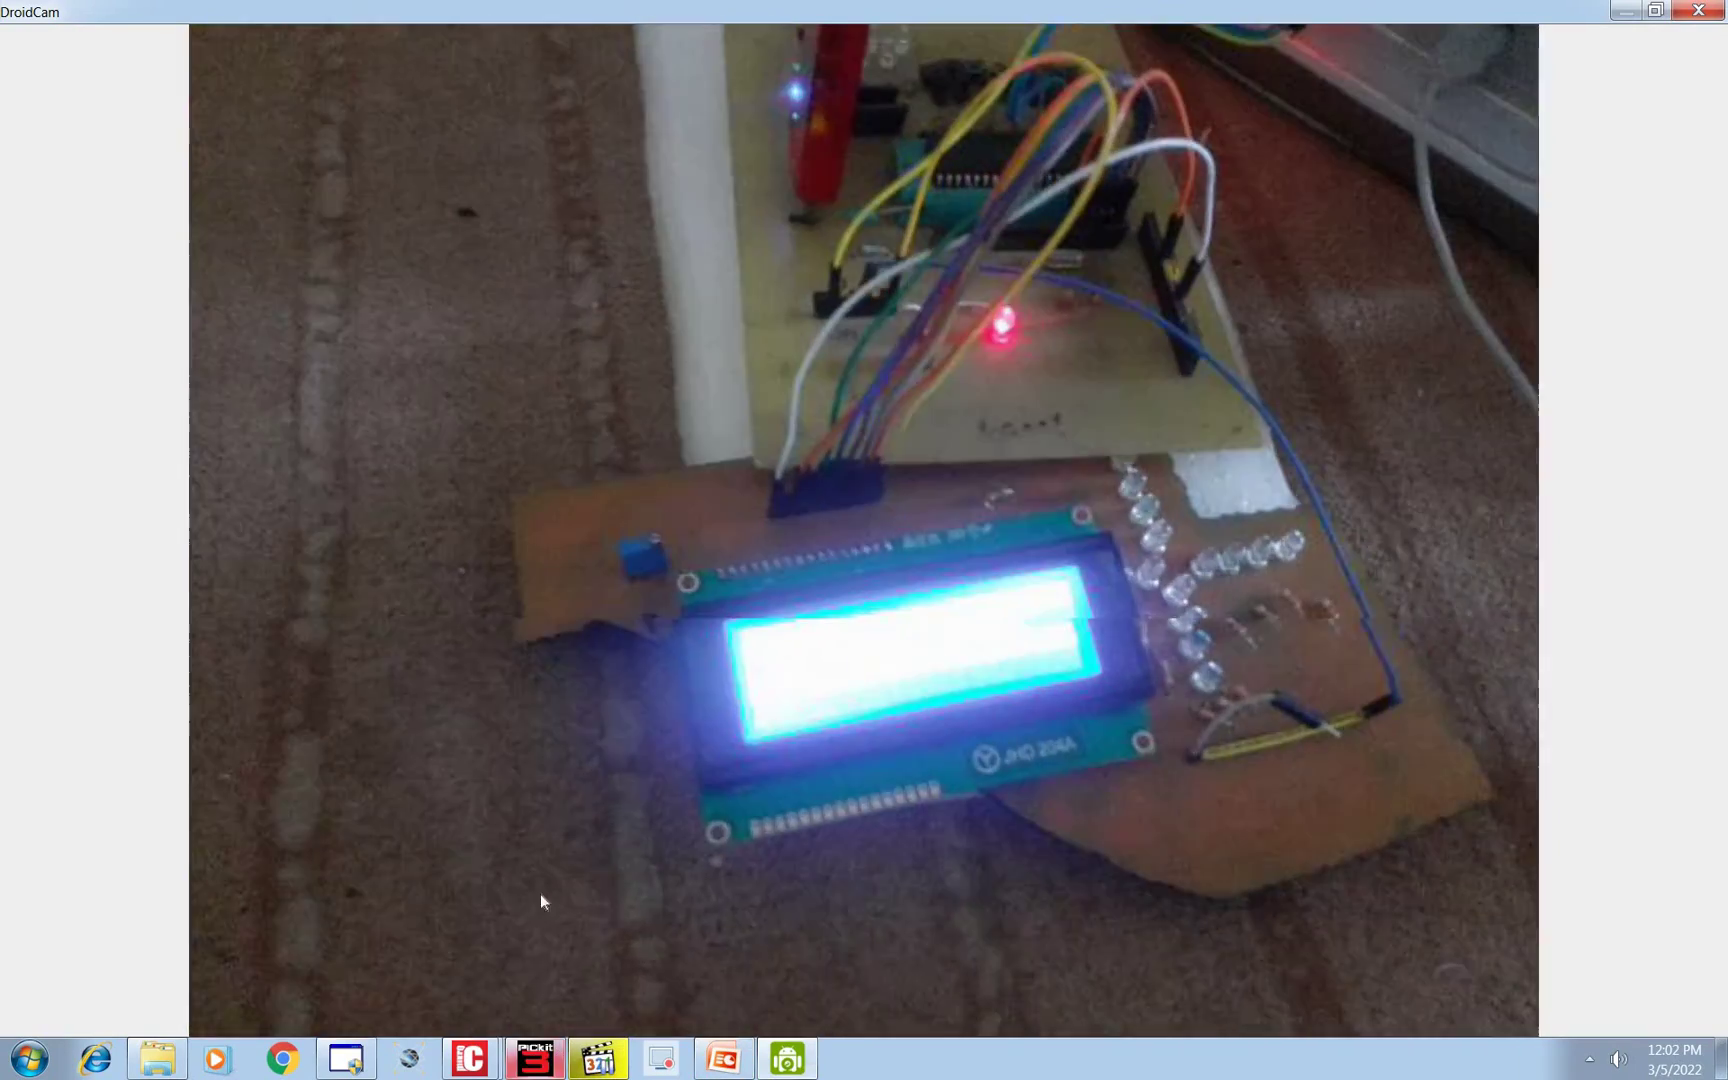
Erase the PIC16F877A in PICkit 3, switch off Target Power, then return to mikroC.
click(535, 1059)
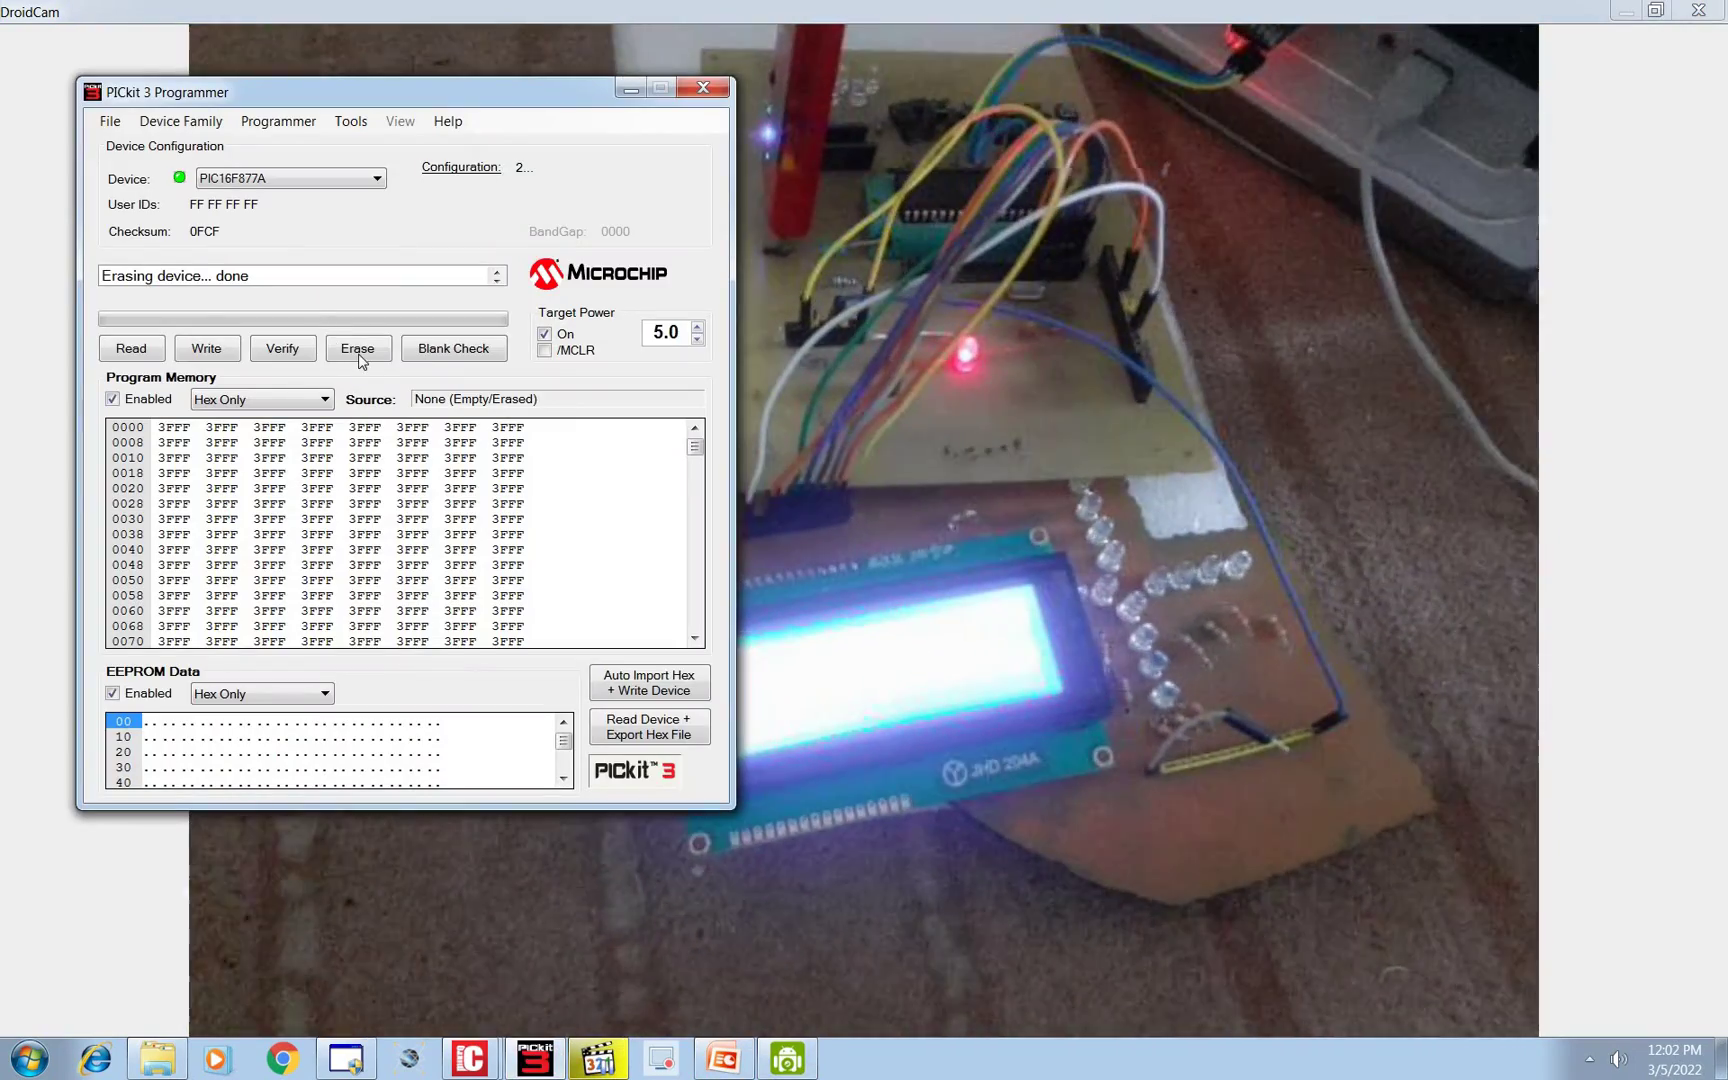
click(358, 350)
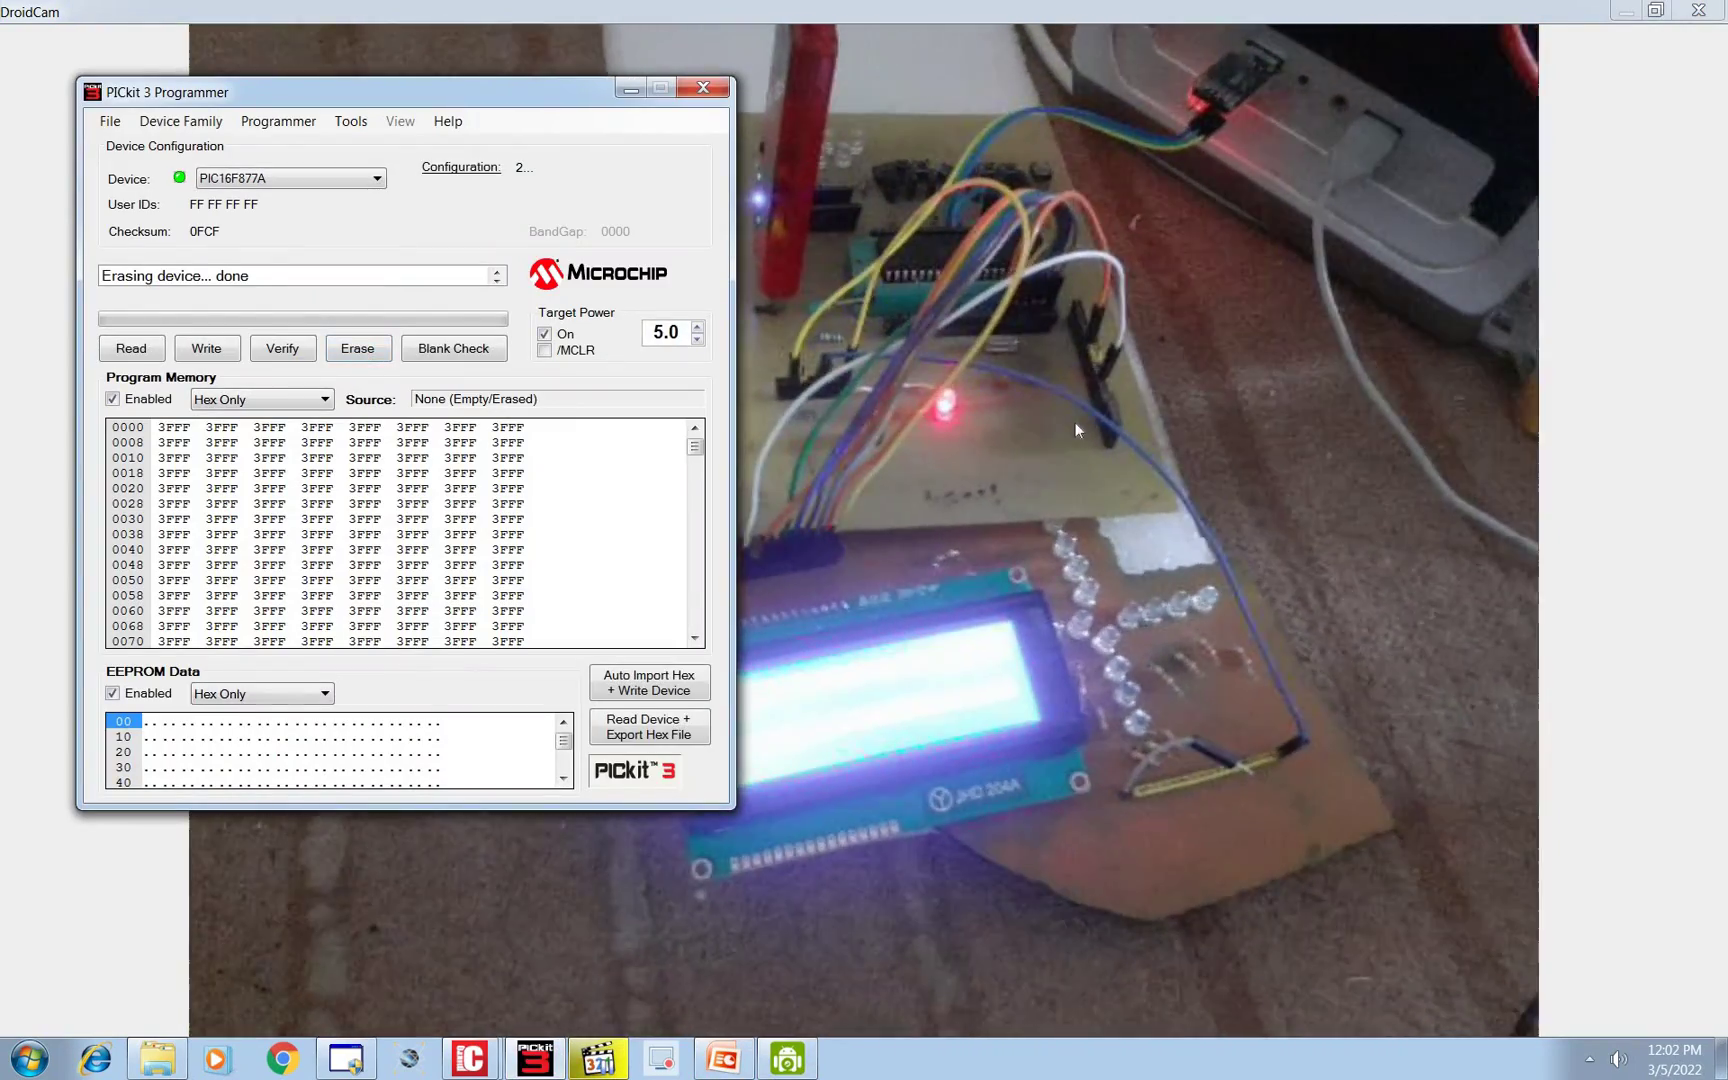
click(807, 491)
key(alt+Tab)
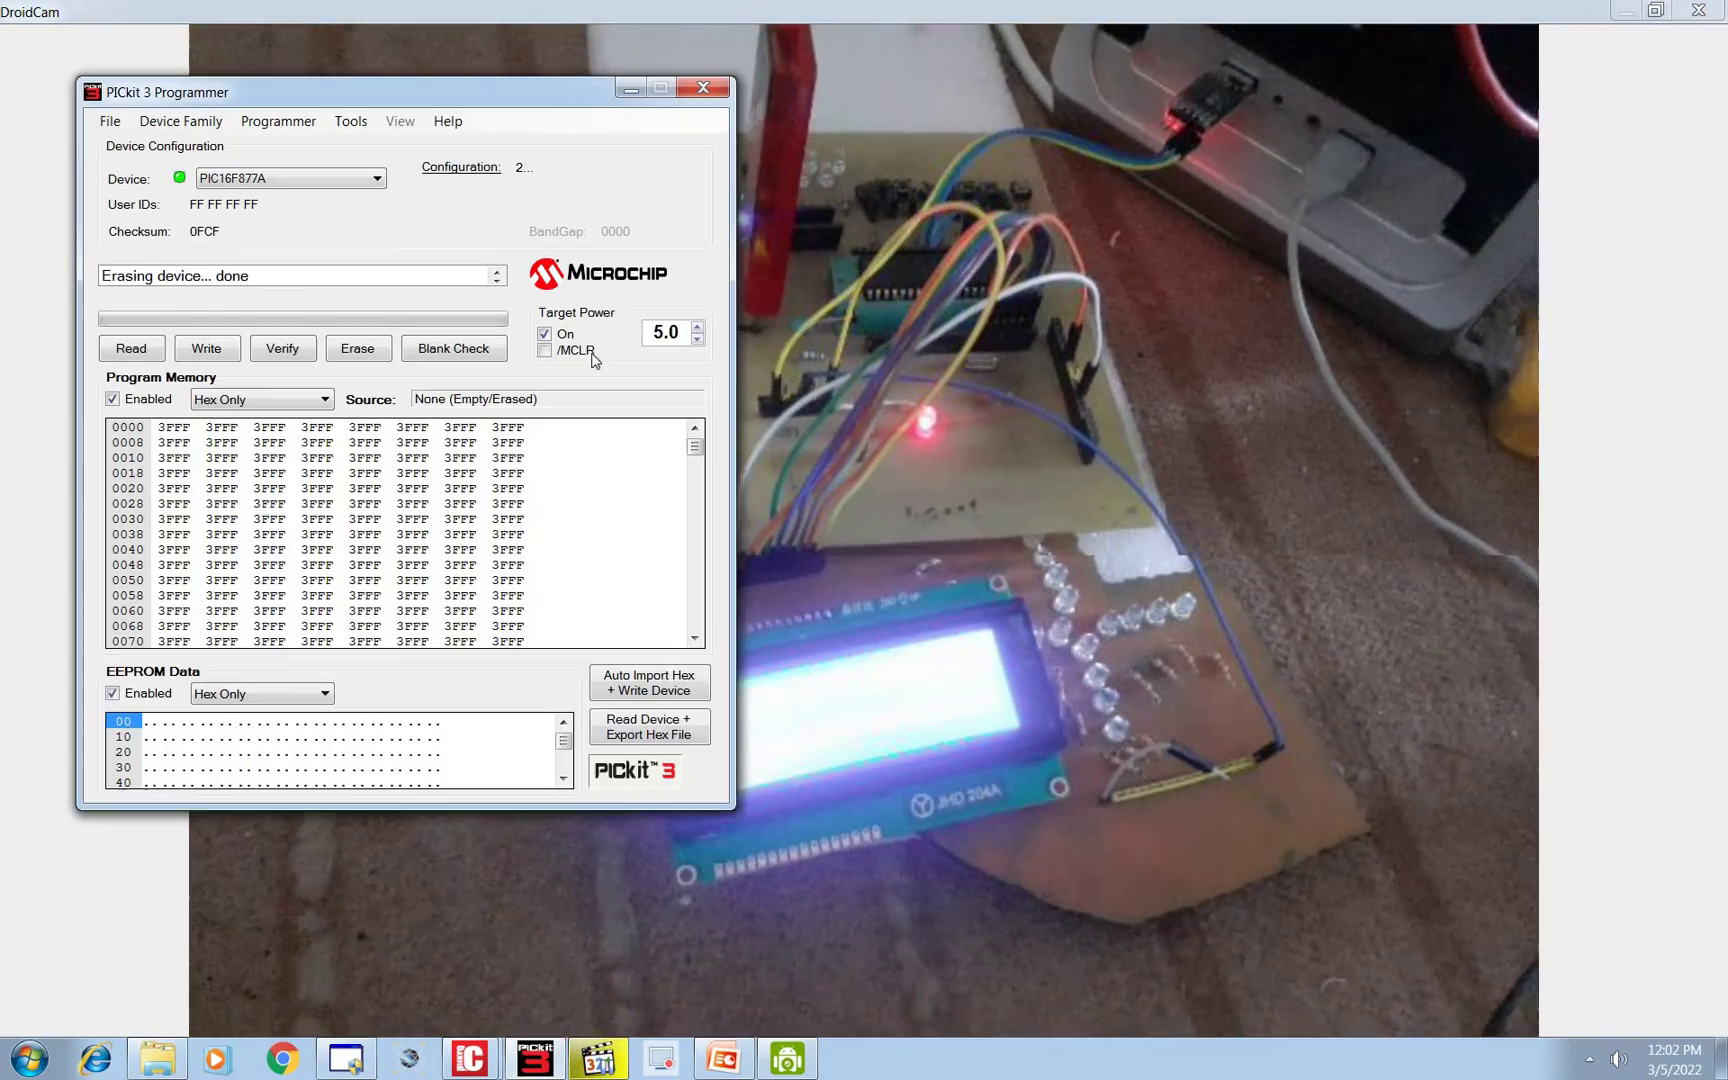
click(1335, 704)
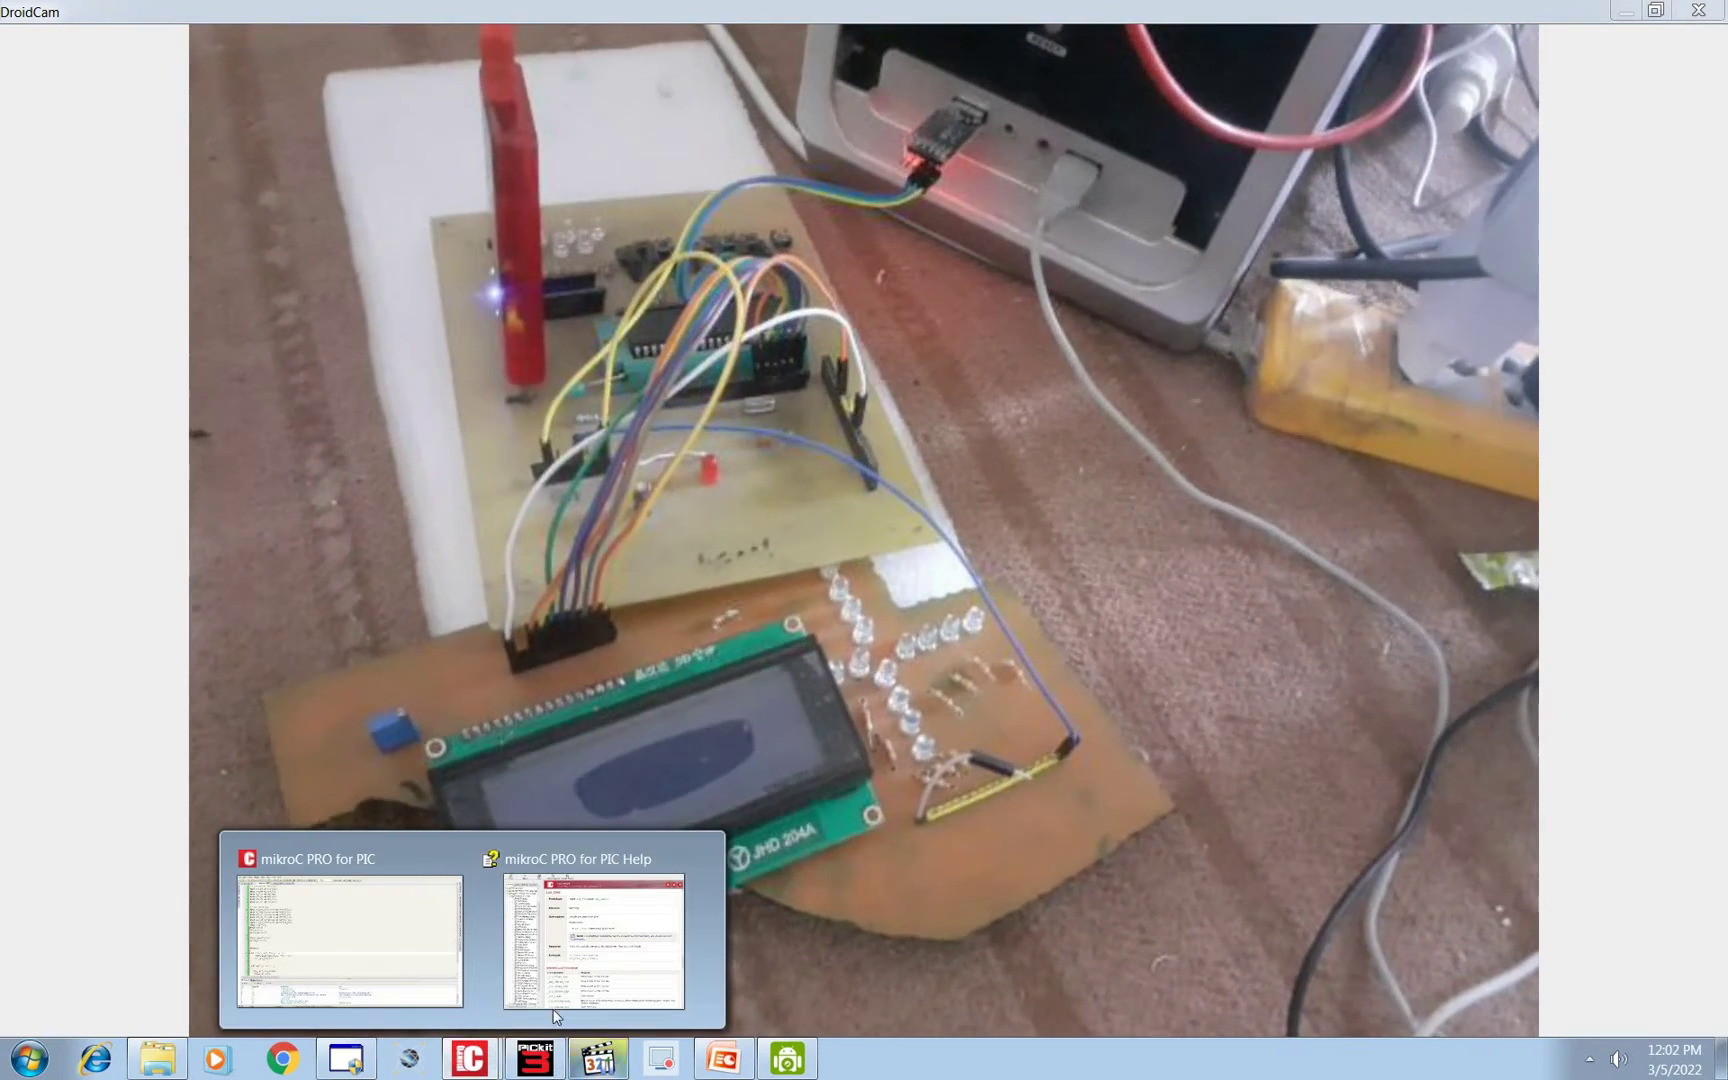
click(535, 1057)
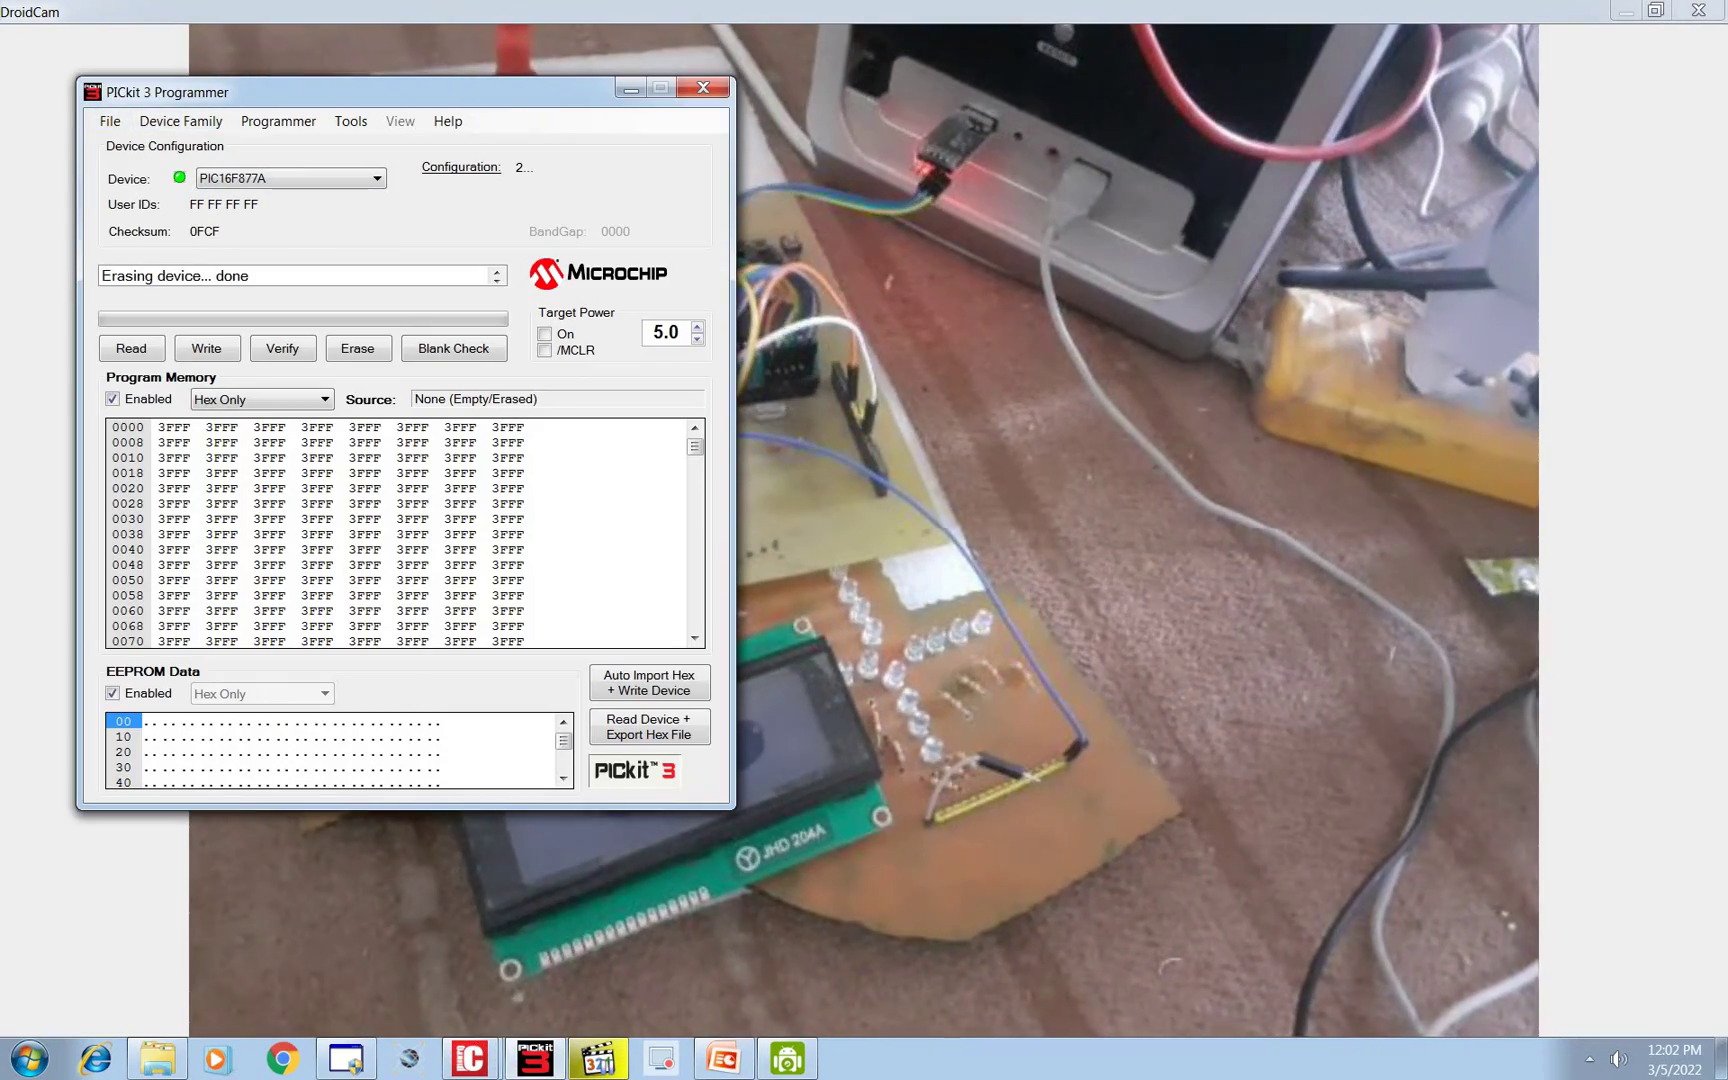
key(alt+Tab)
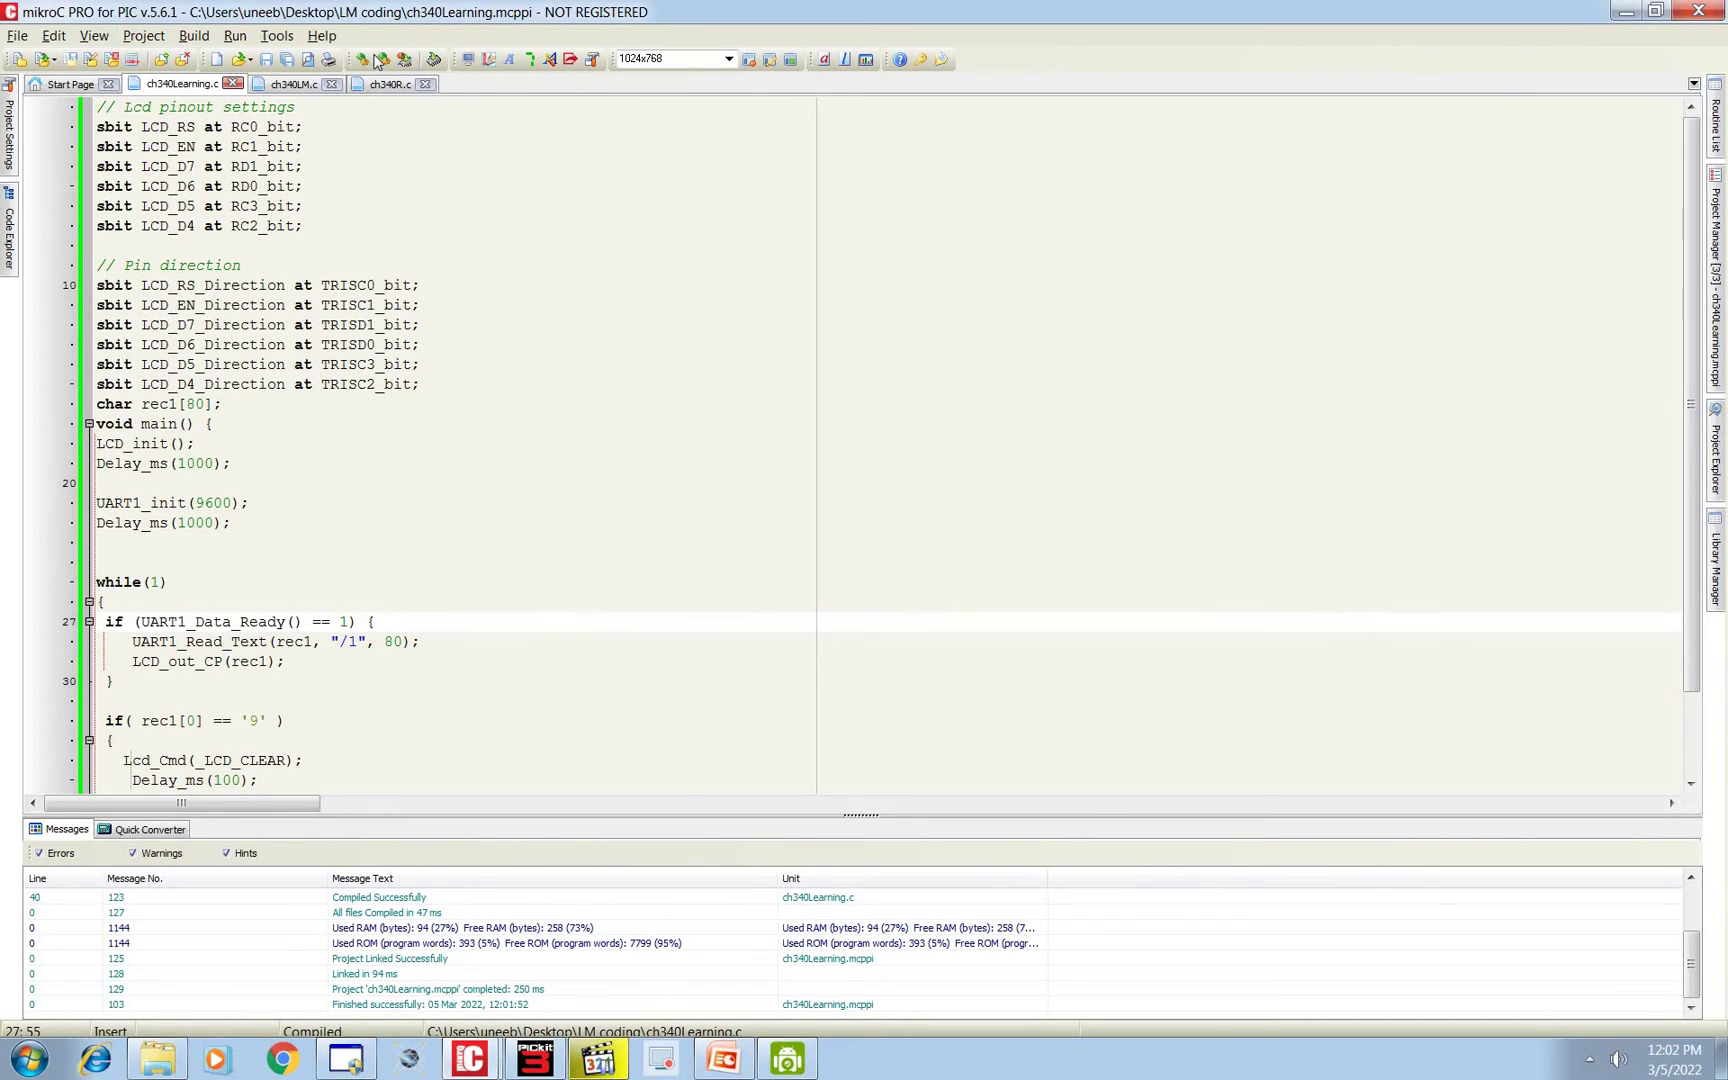
Rebuild the project and import ch340Learning.hex into PICkit 3 to program the chip.
key(ctrl+F9)
click(534, 1059)
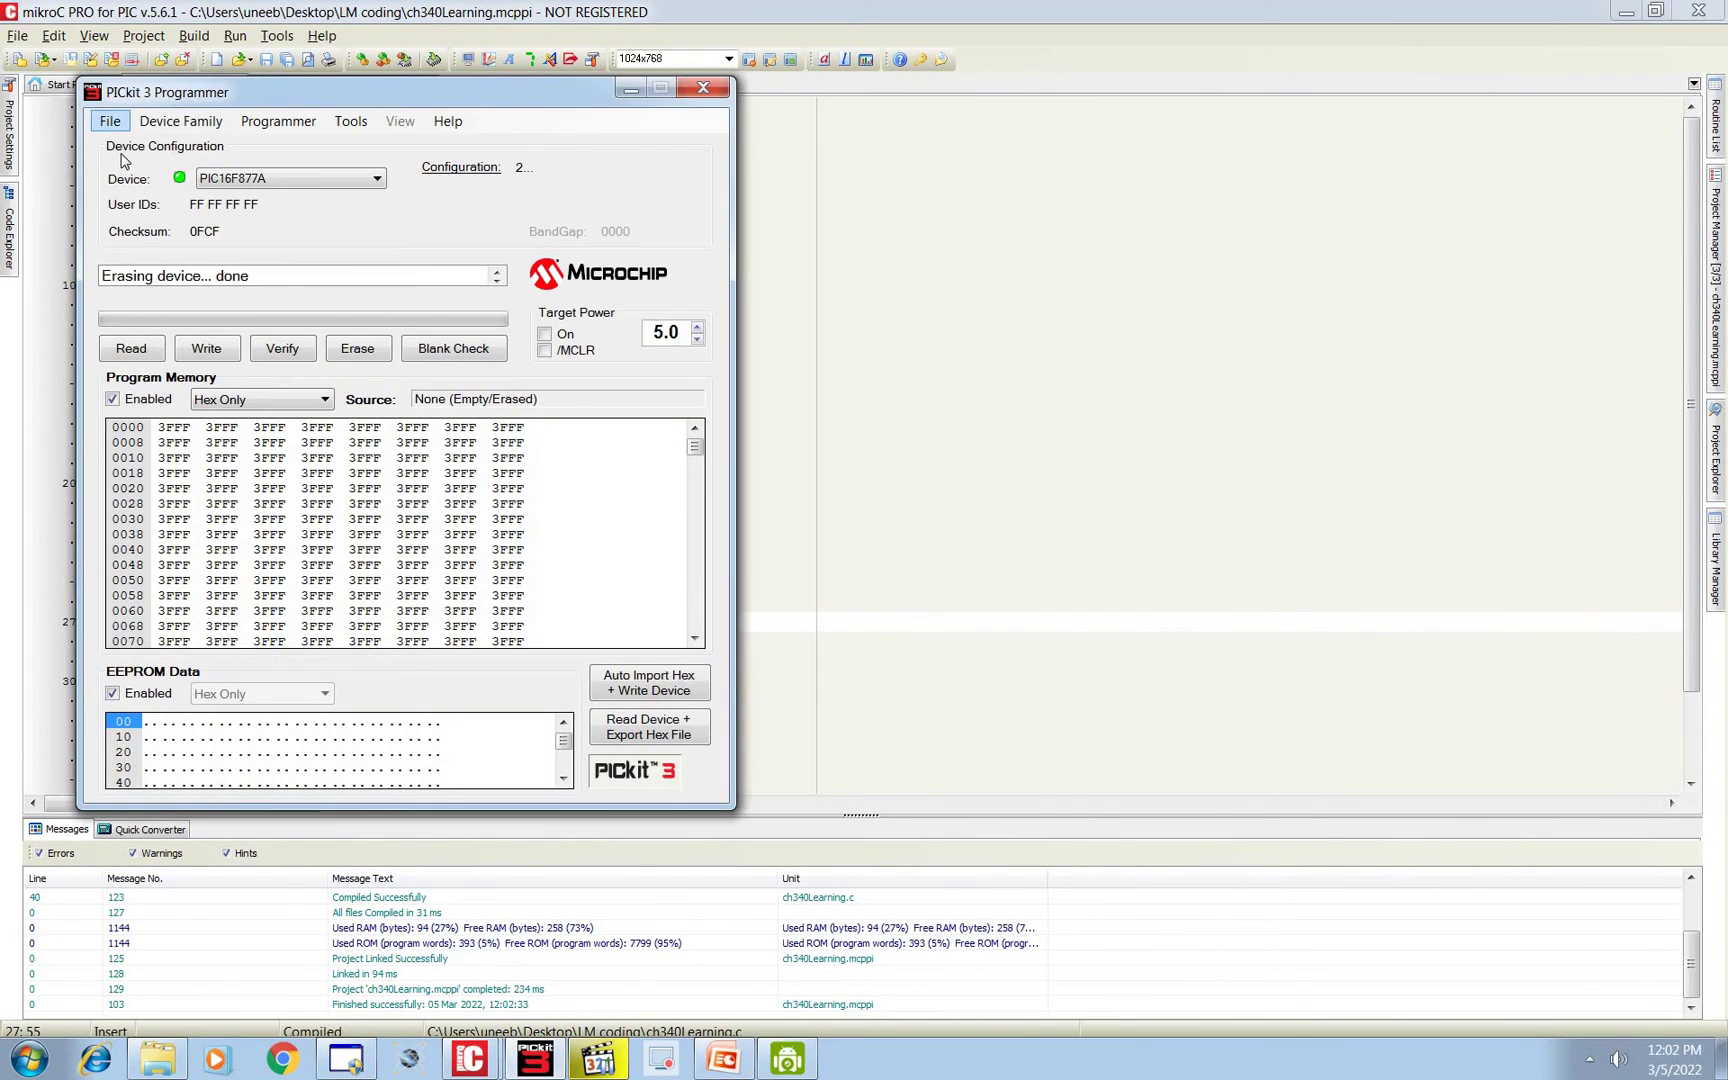
click(110, 120)
click(540, 380)
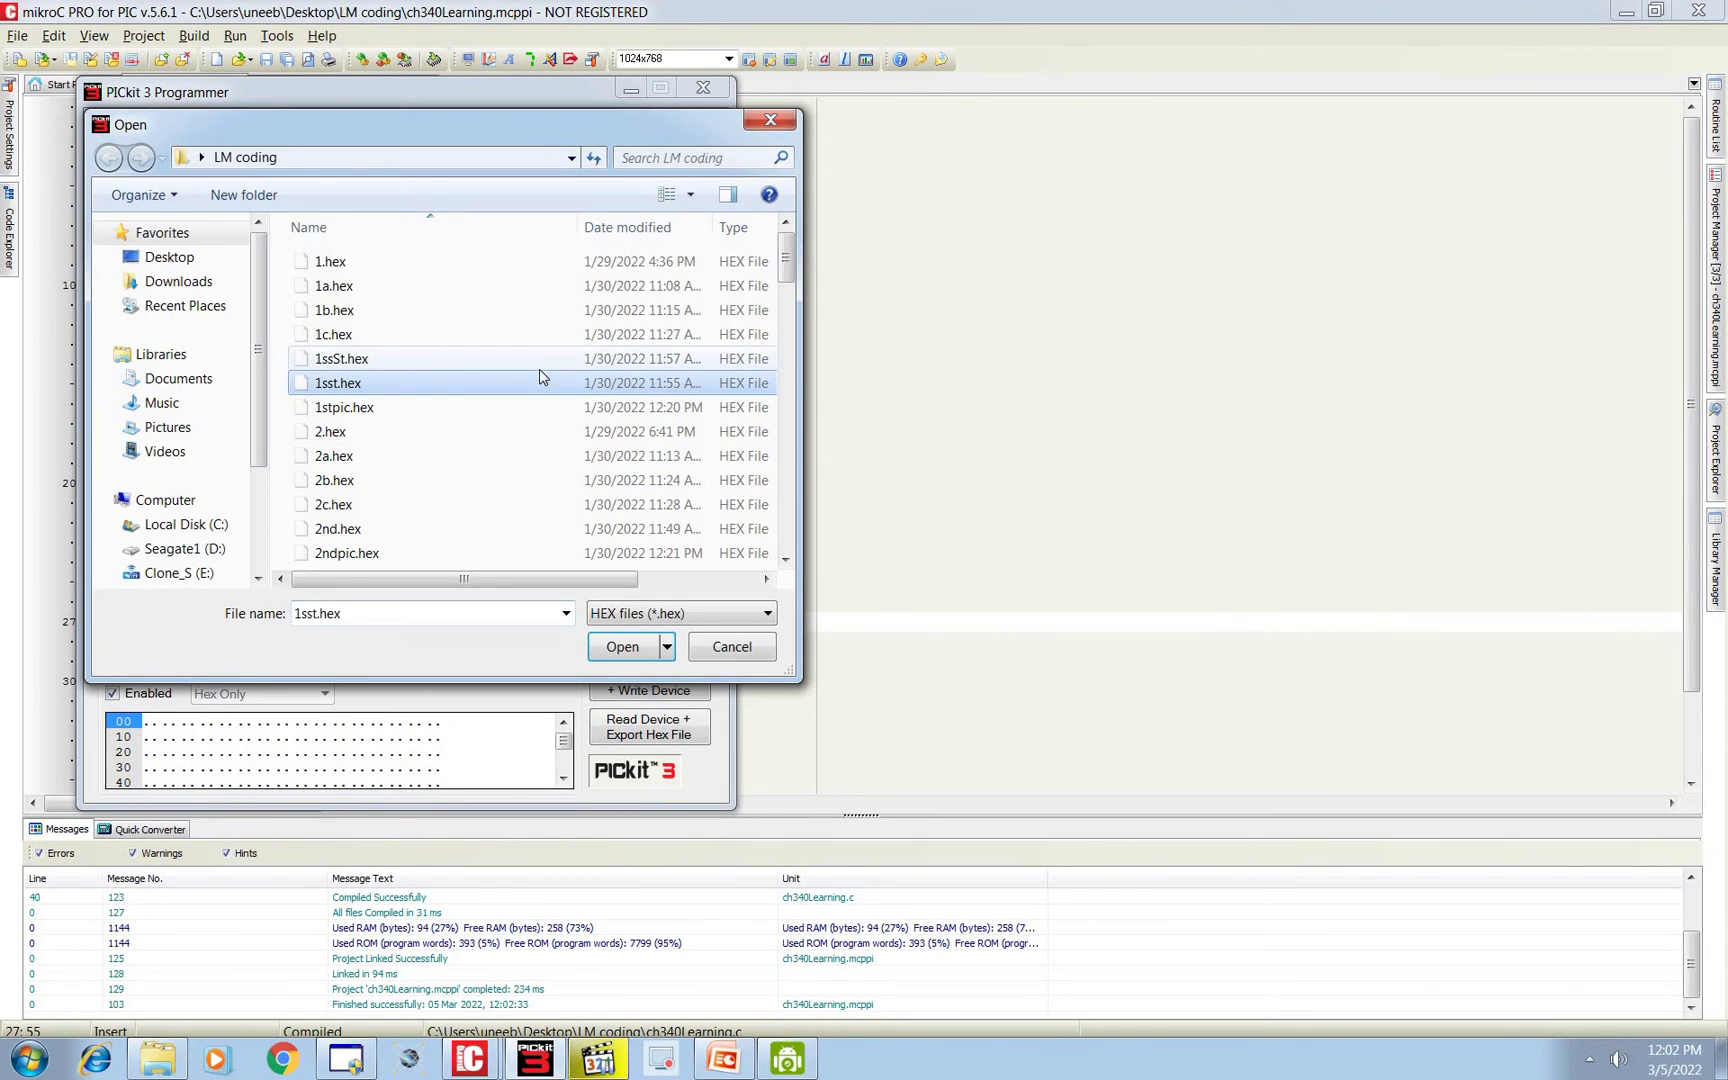
text(ch340l)
key(Return)
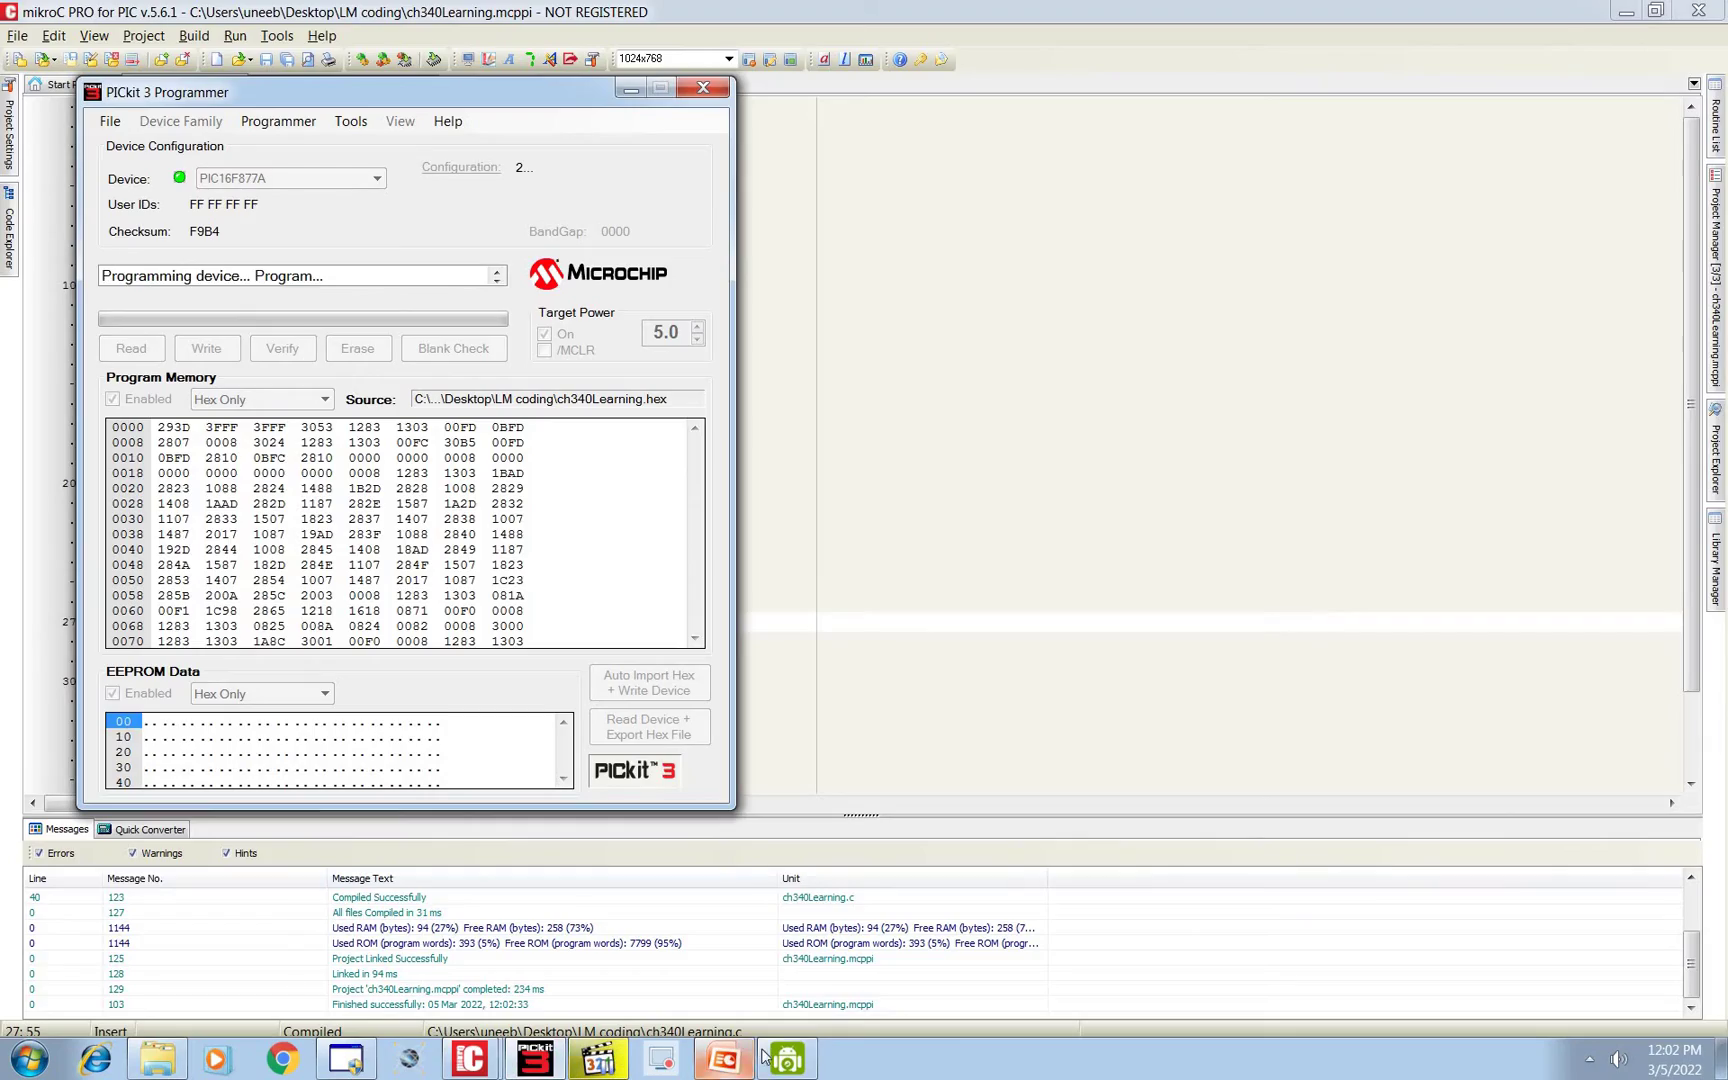
click(805, 1067)
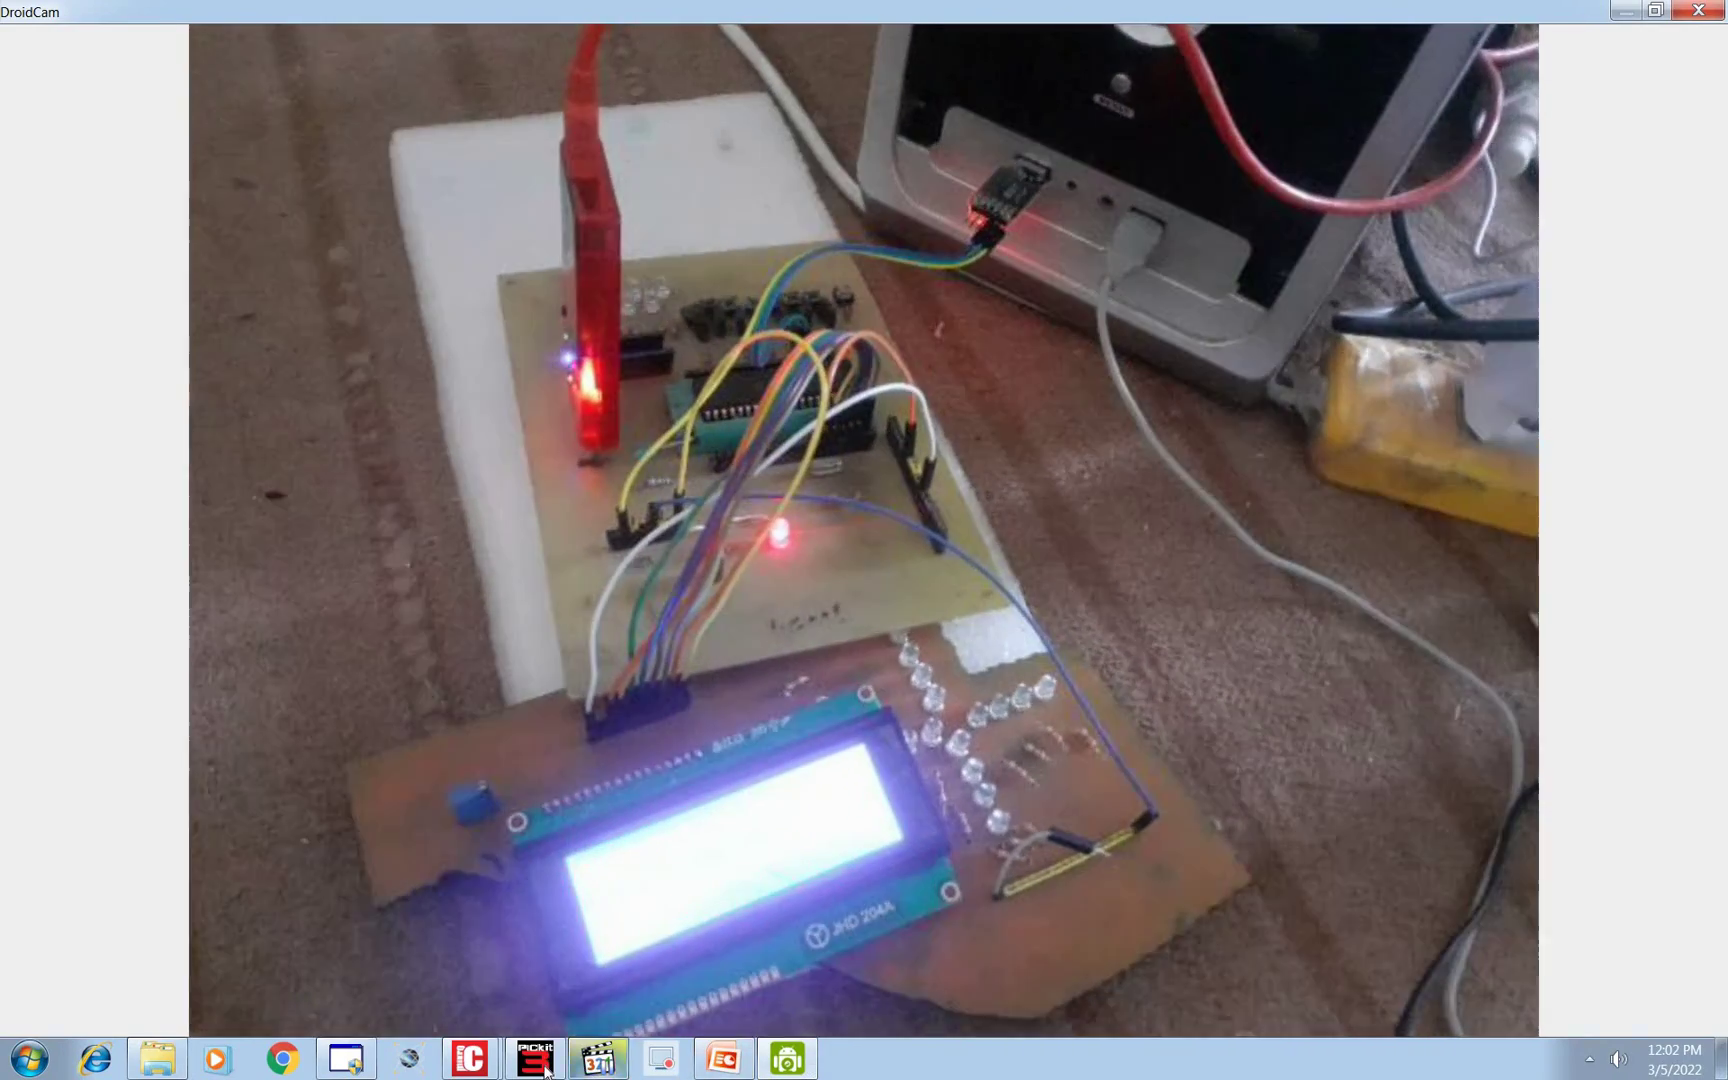
Move the PICkit window off the LCD view and turn Target Power back on.
click(535, 1058)
drag(554, 89, 1457, 217)
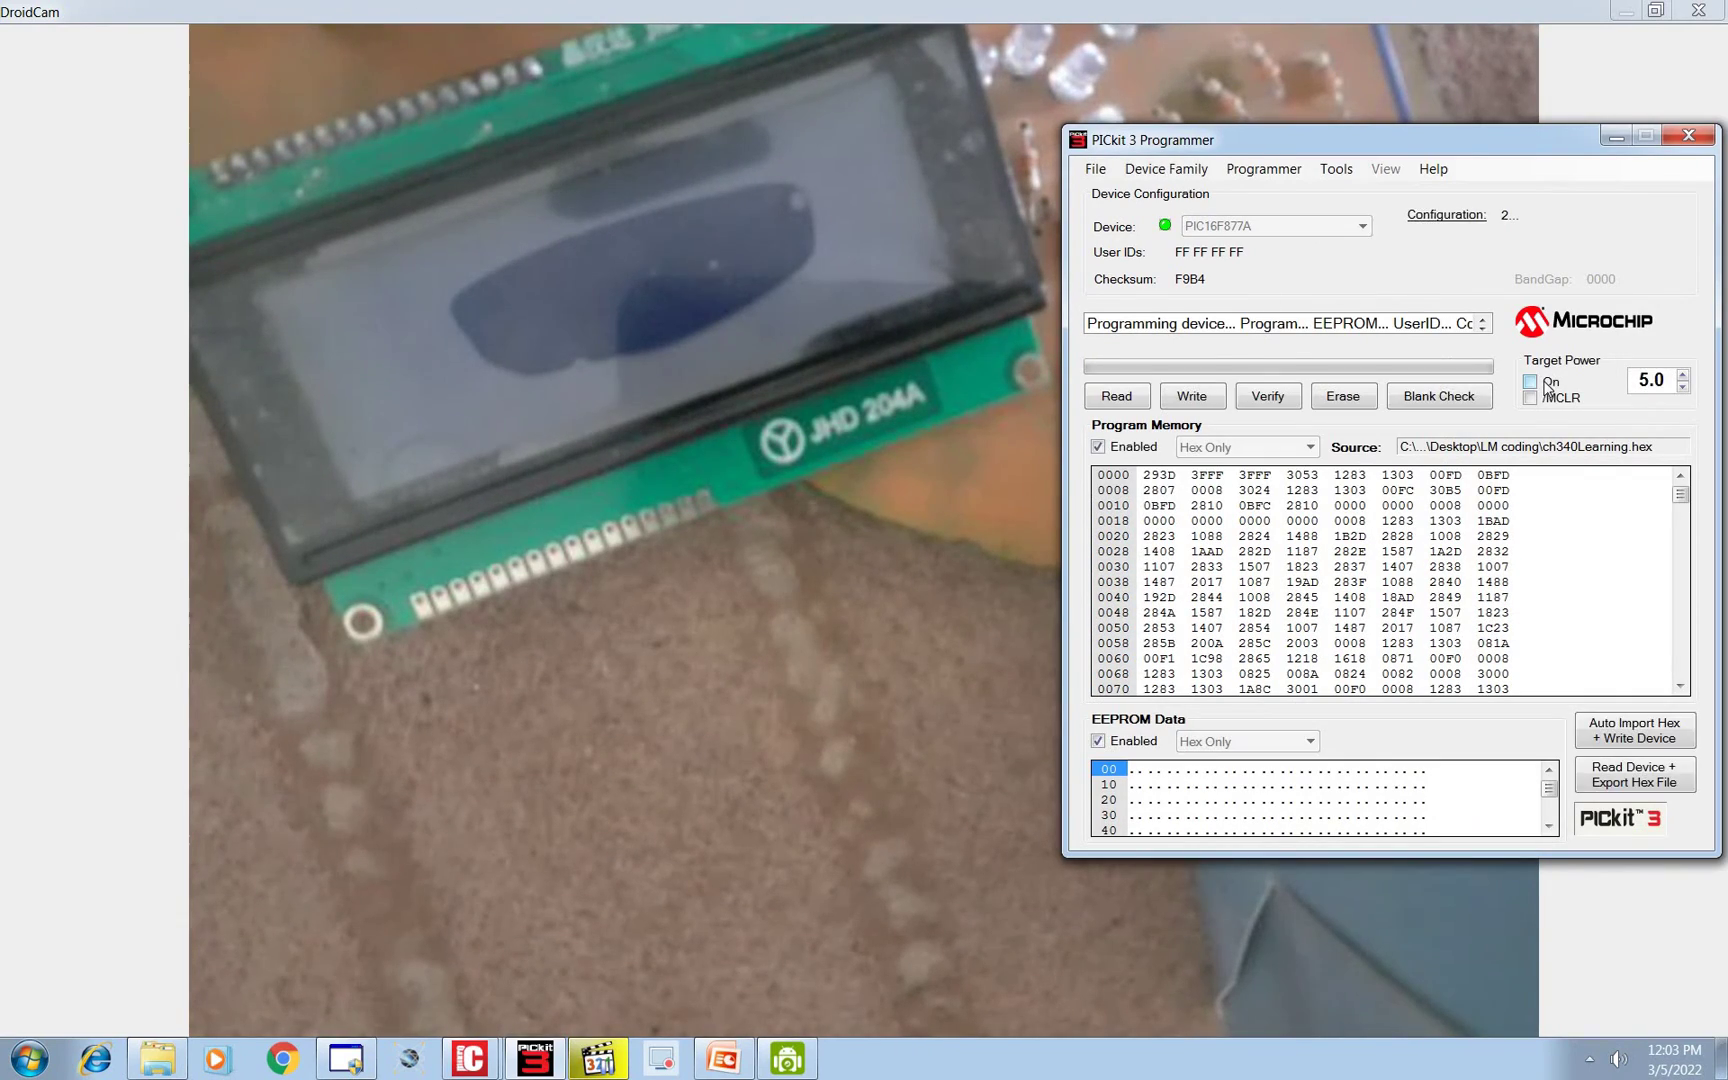
click(1540, 383)
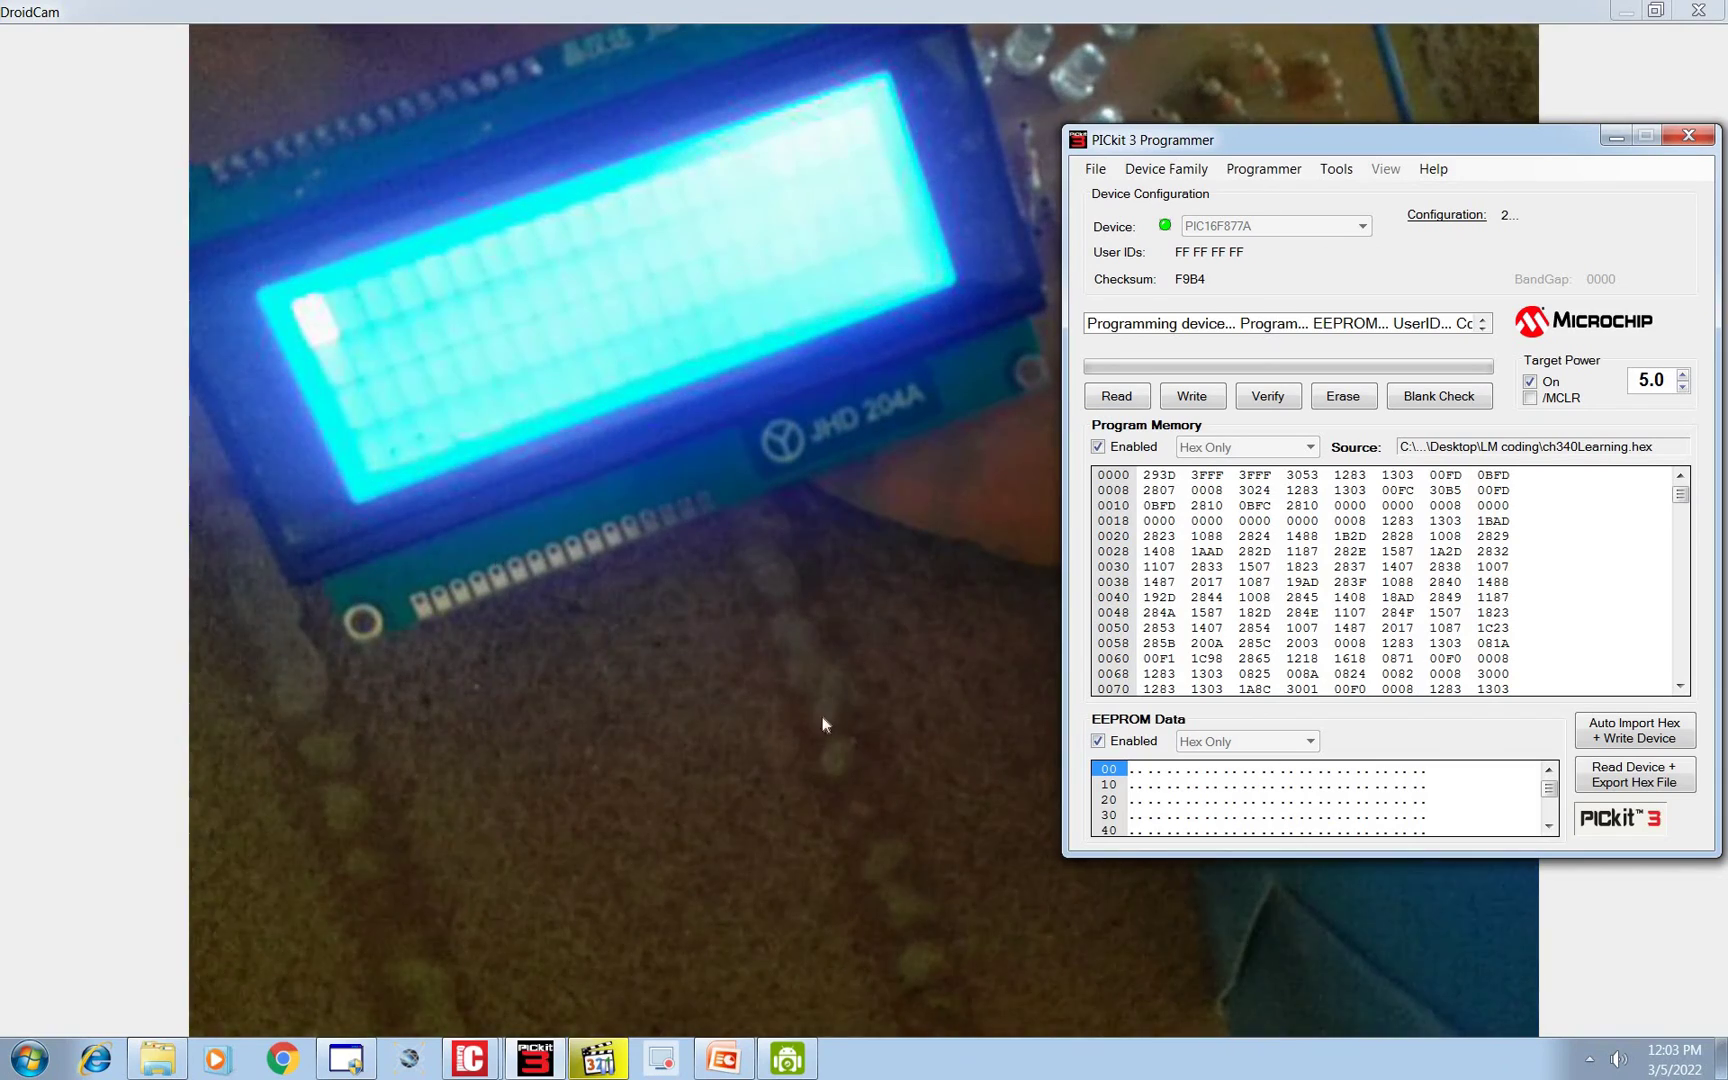
click(340, 313)
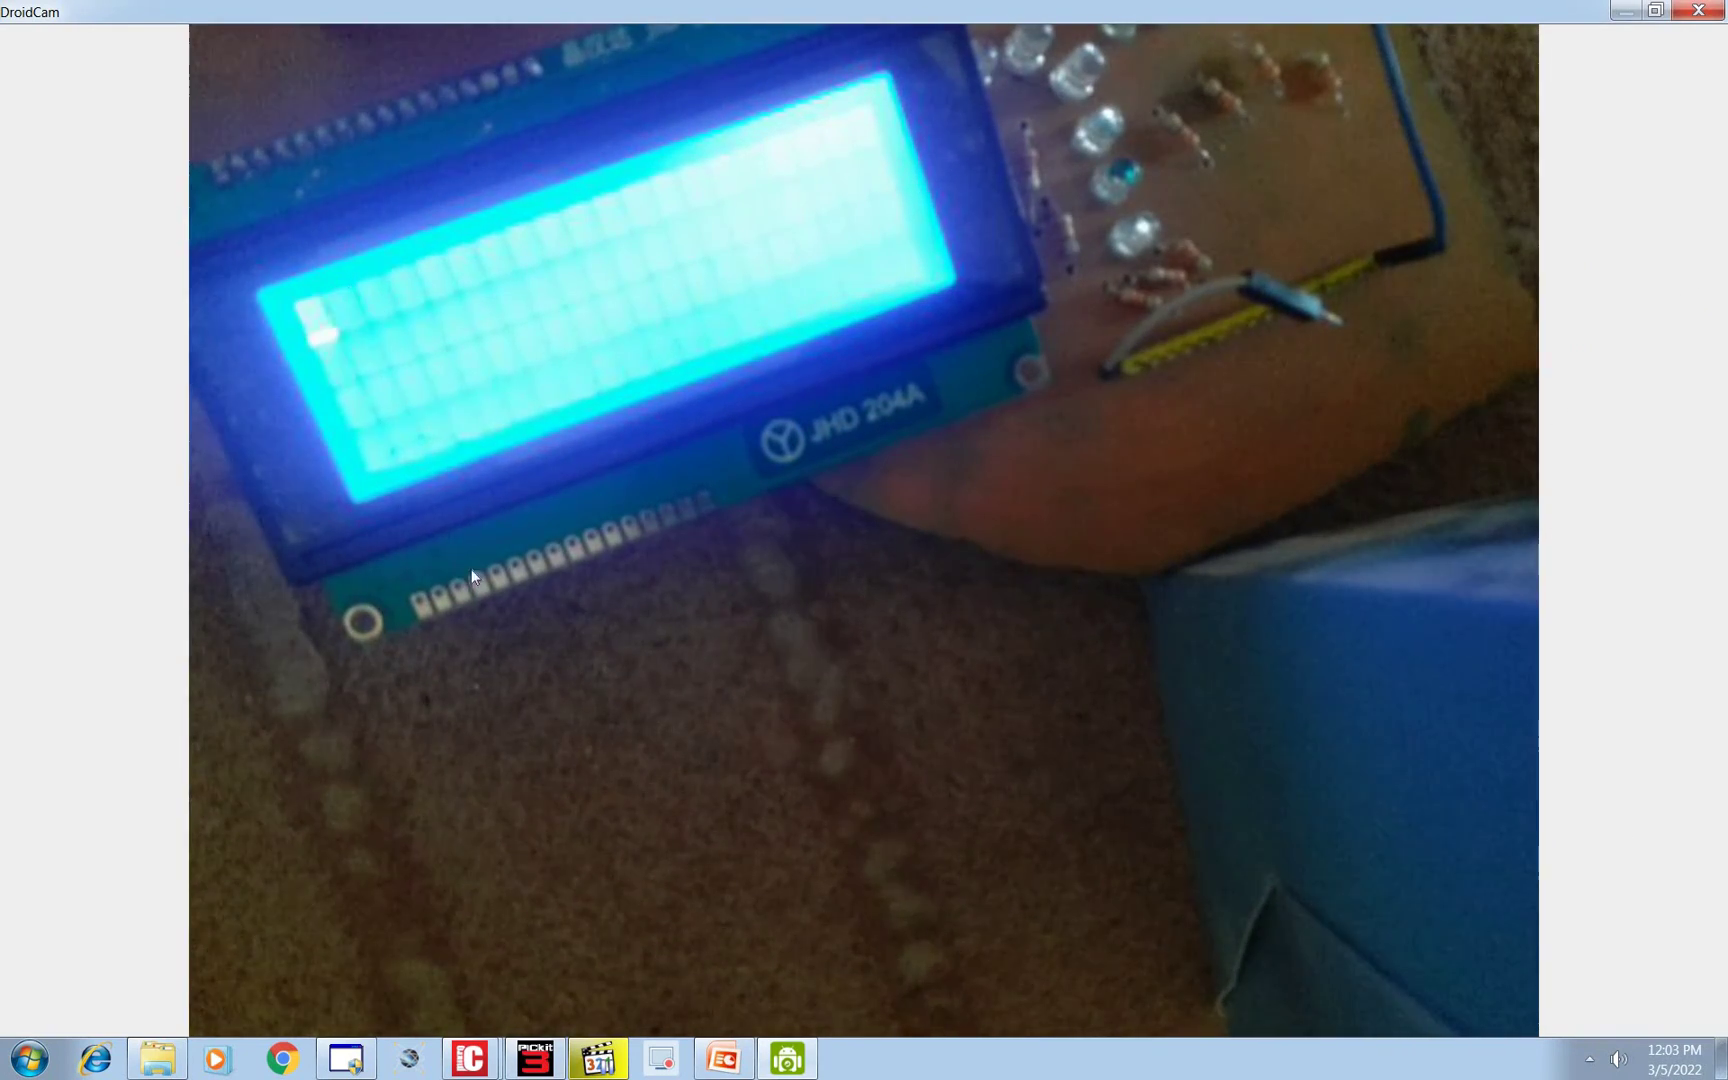
click(470, 1059)
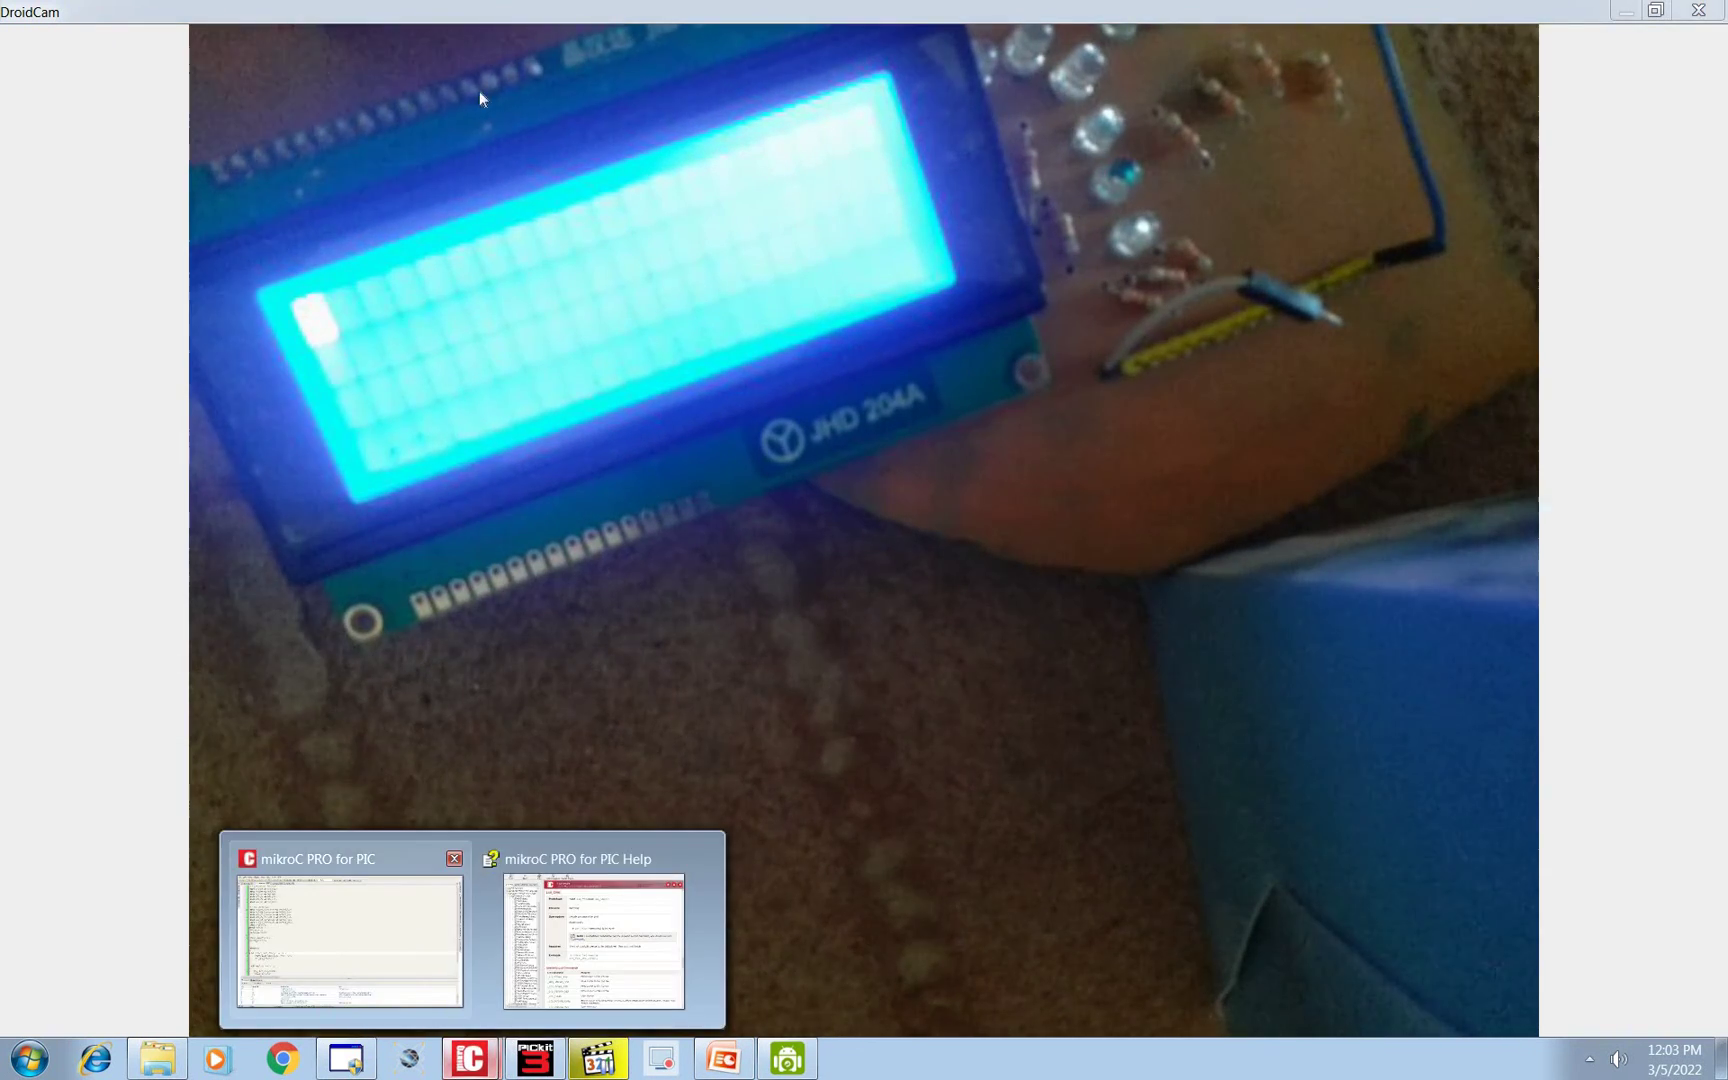
click(348, 941)
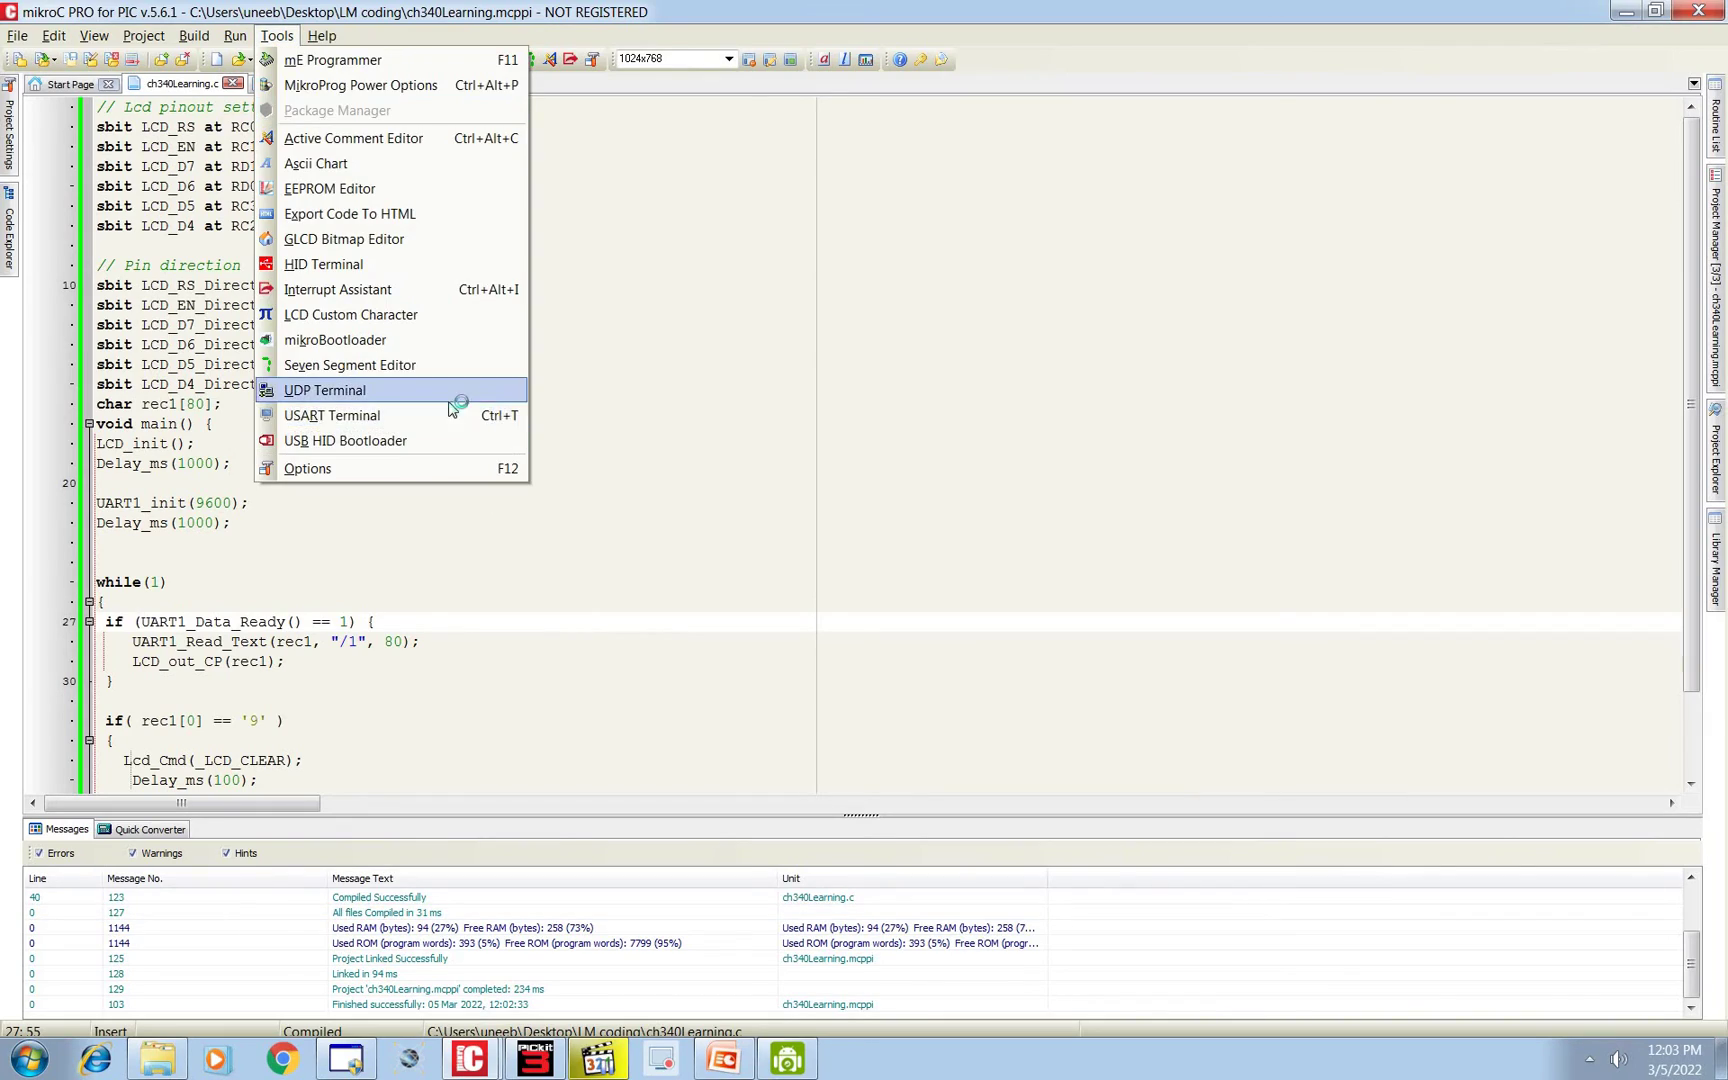
Dismiss the UDP terminal and bring up the USART Terminal instead.
click(451, 390)
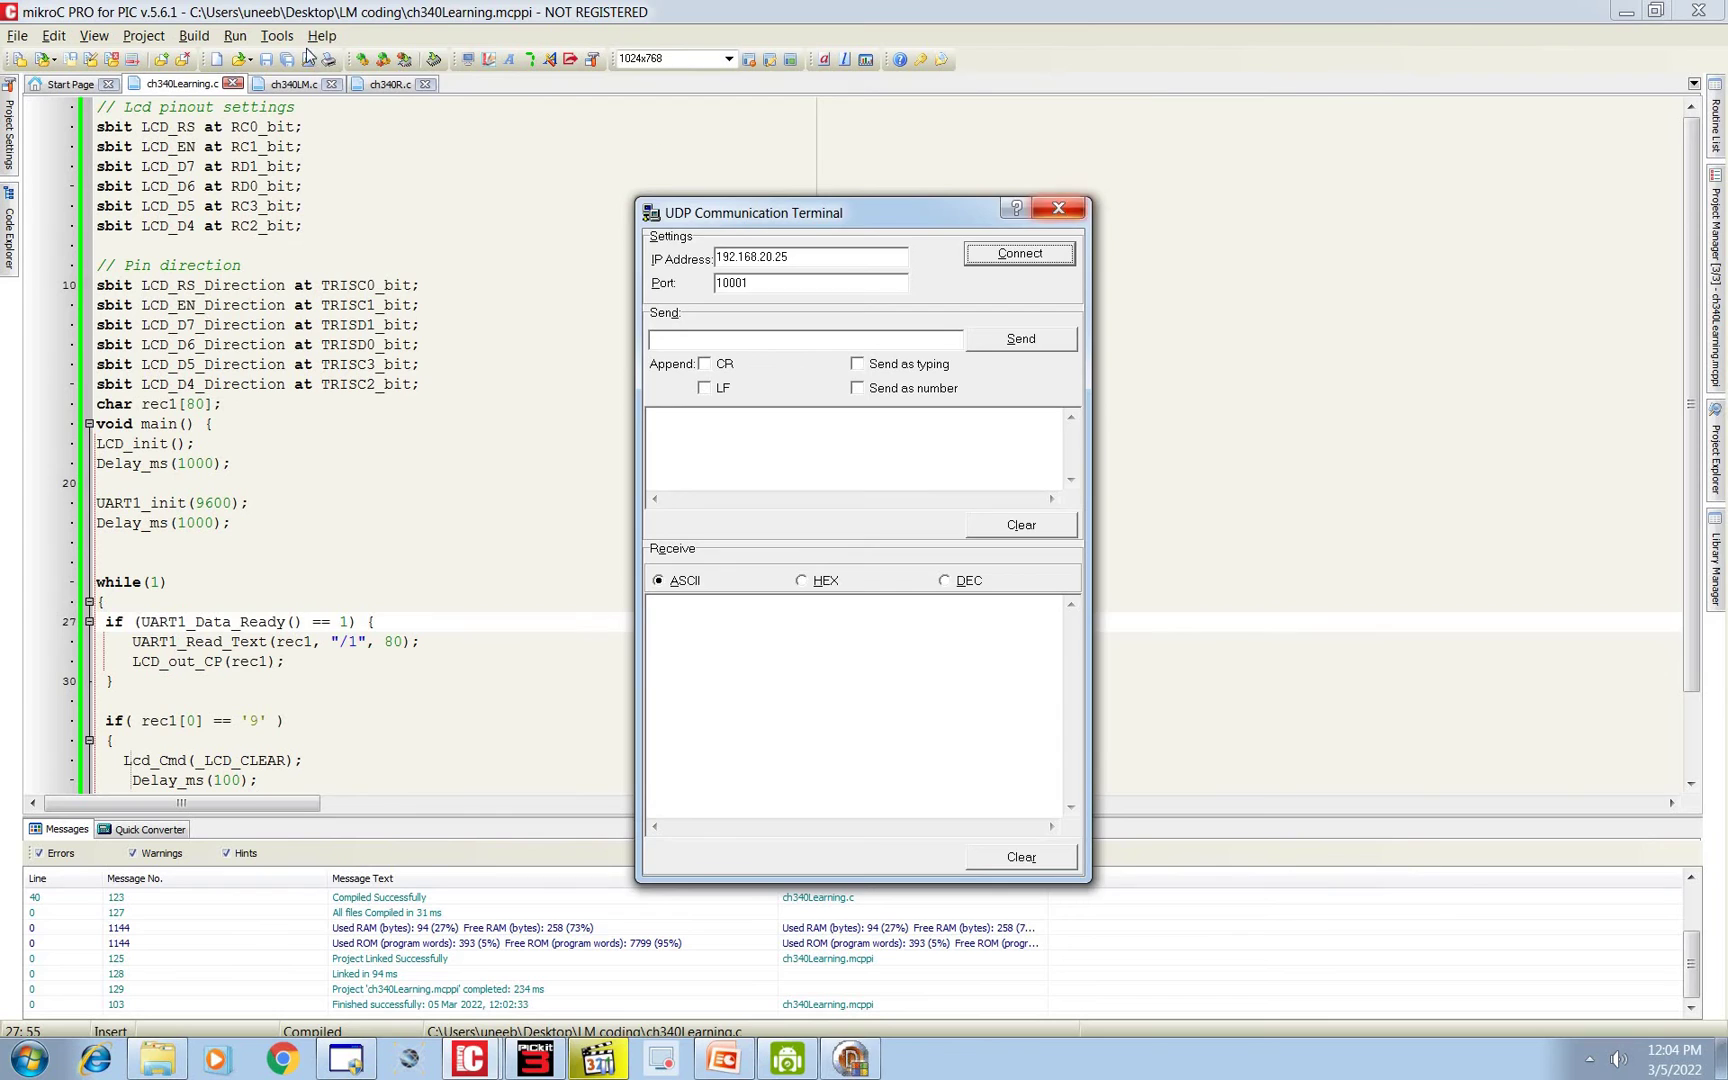
key(Escape)
click(277, 35)
click(393, 414)
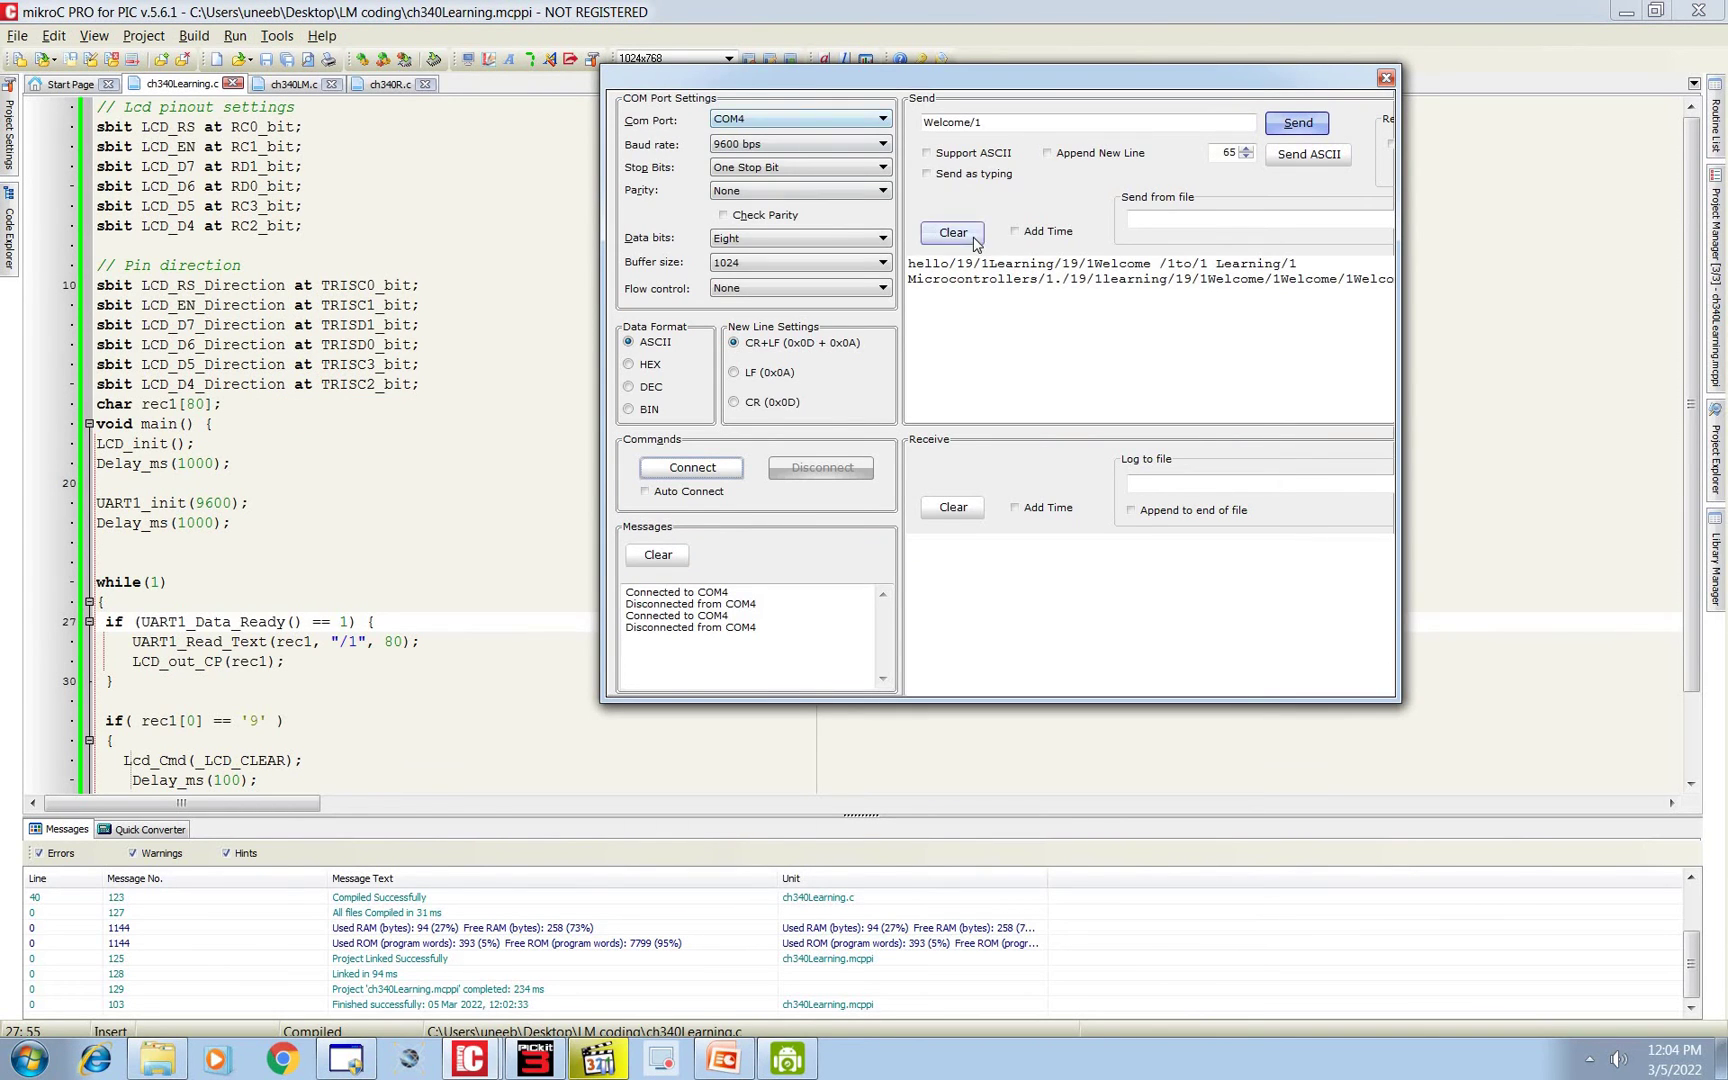
Clear old text, keep COM4, confirm 9600 baud in UART1_init, and connect.
click(953, 233)
click(797, 119)
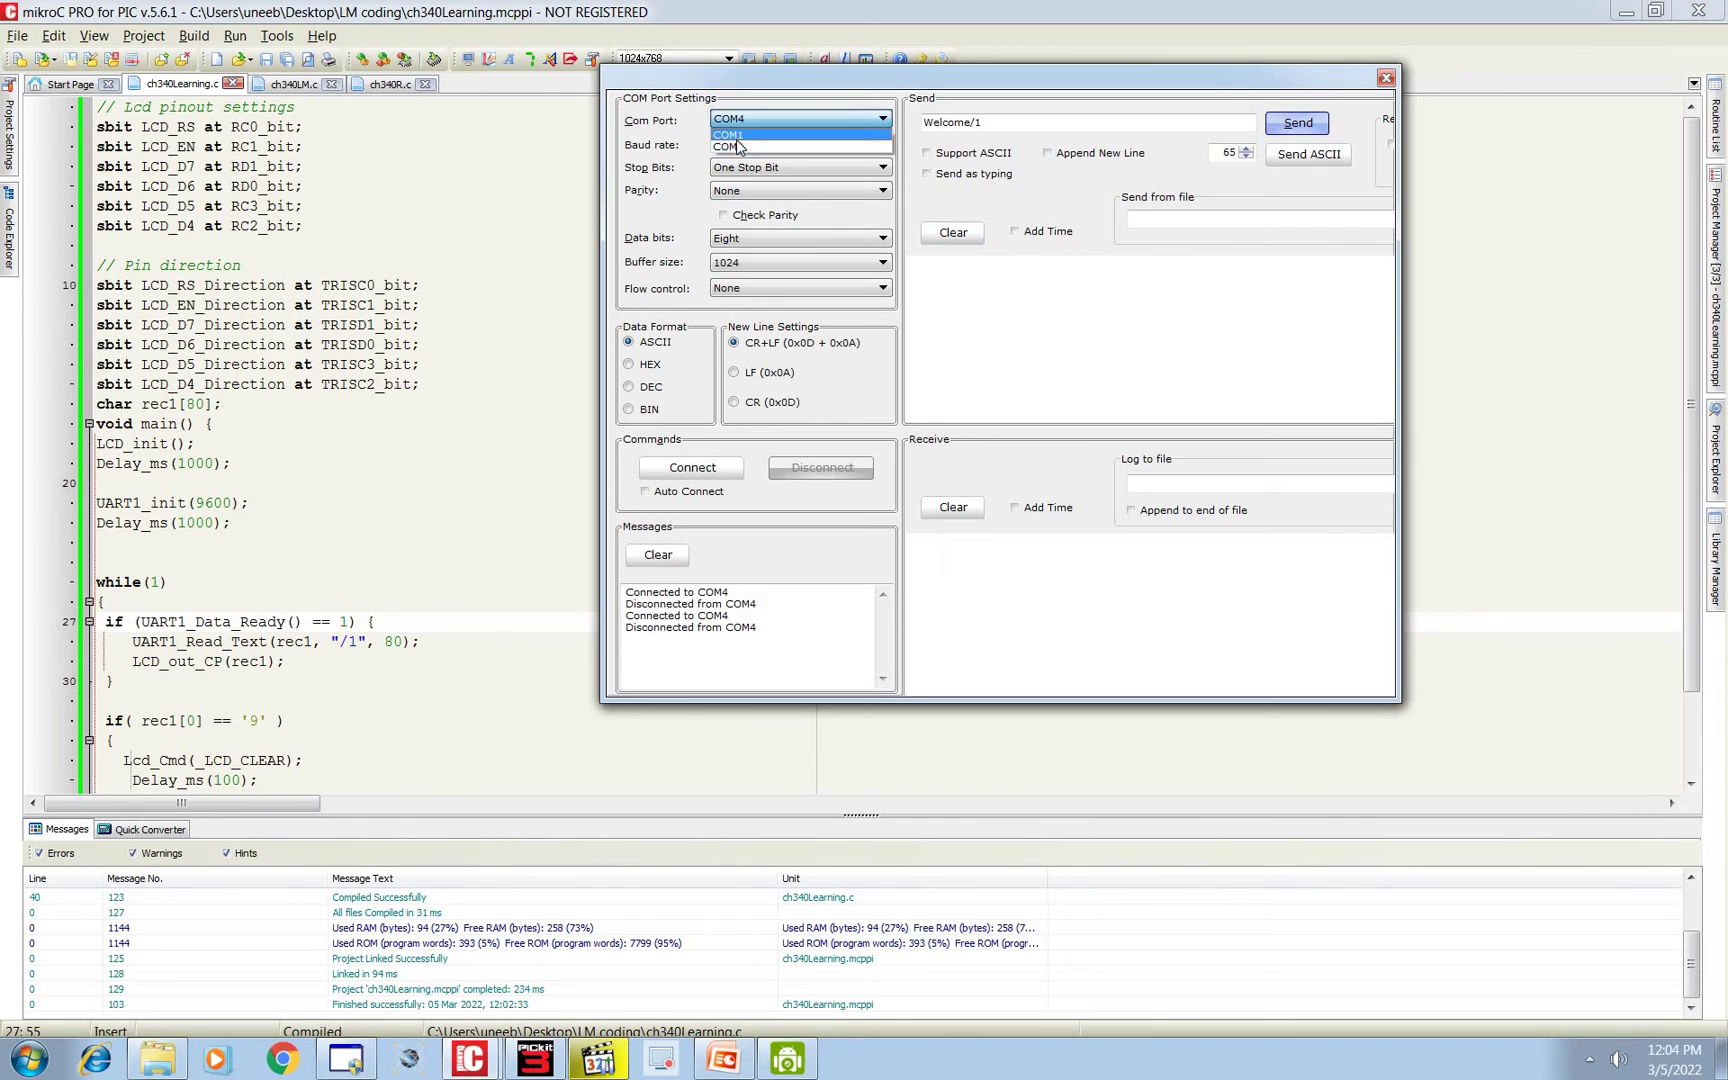
click(738, 146)
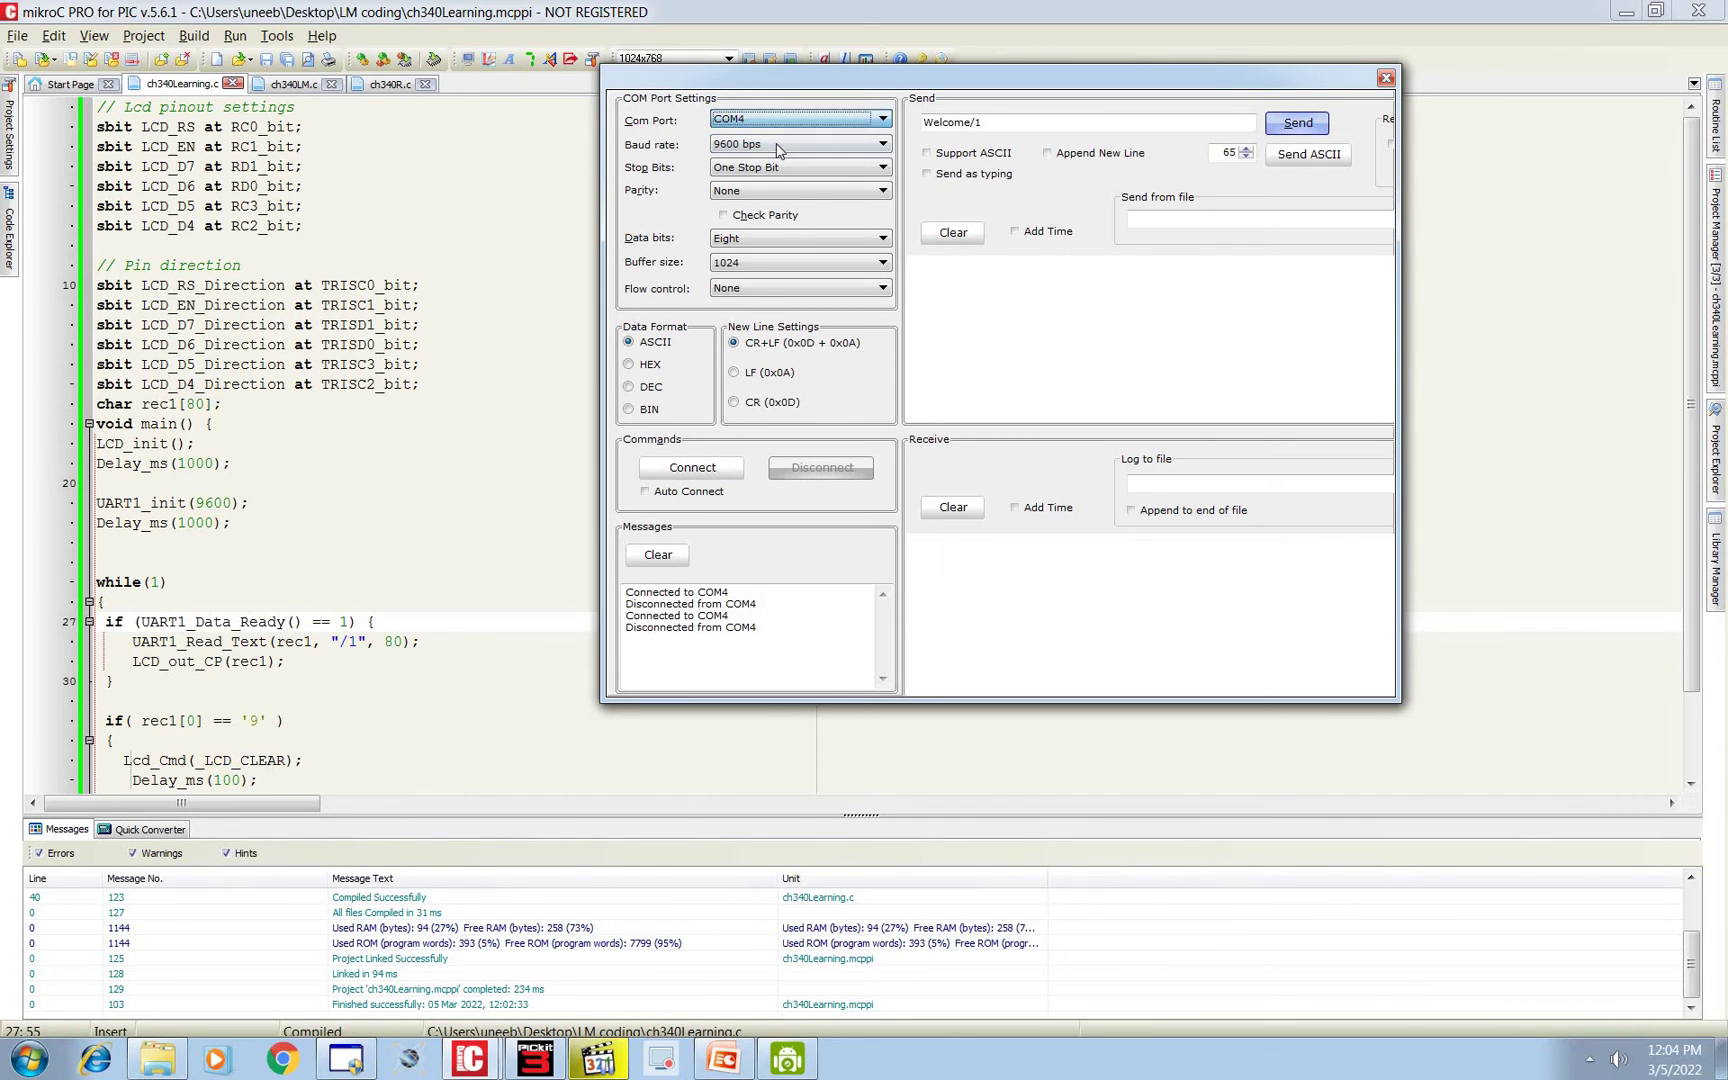
click(274, 413)
scroll(250, 497, down, 2)
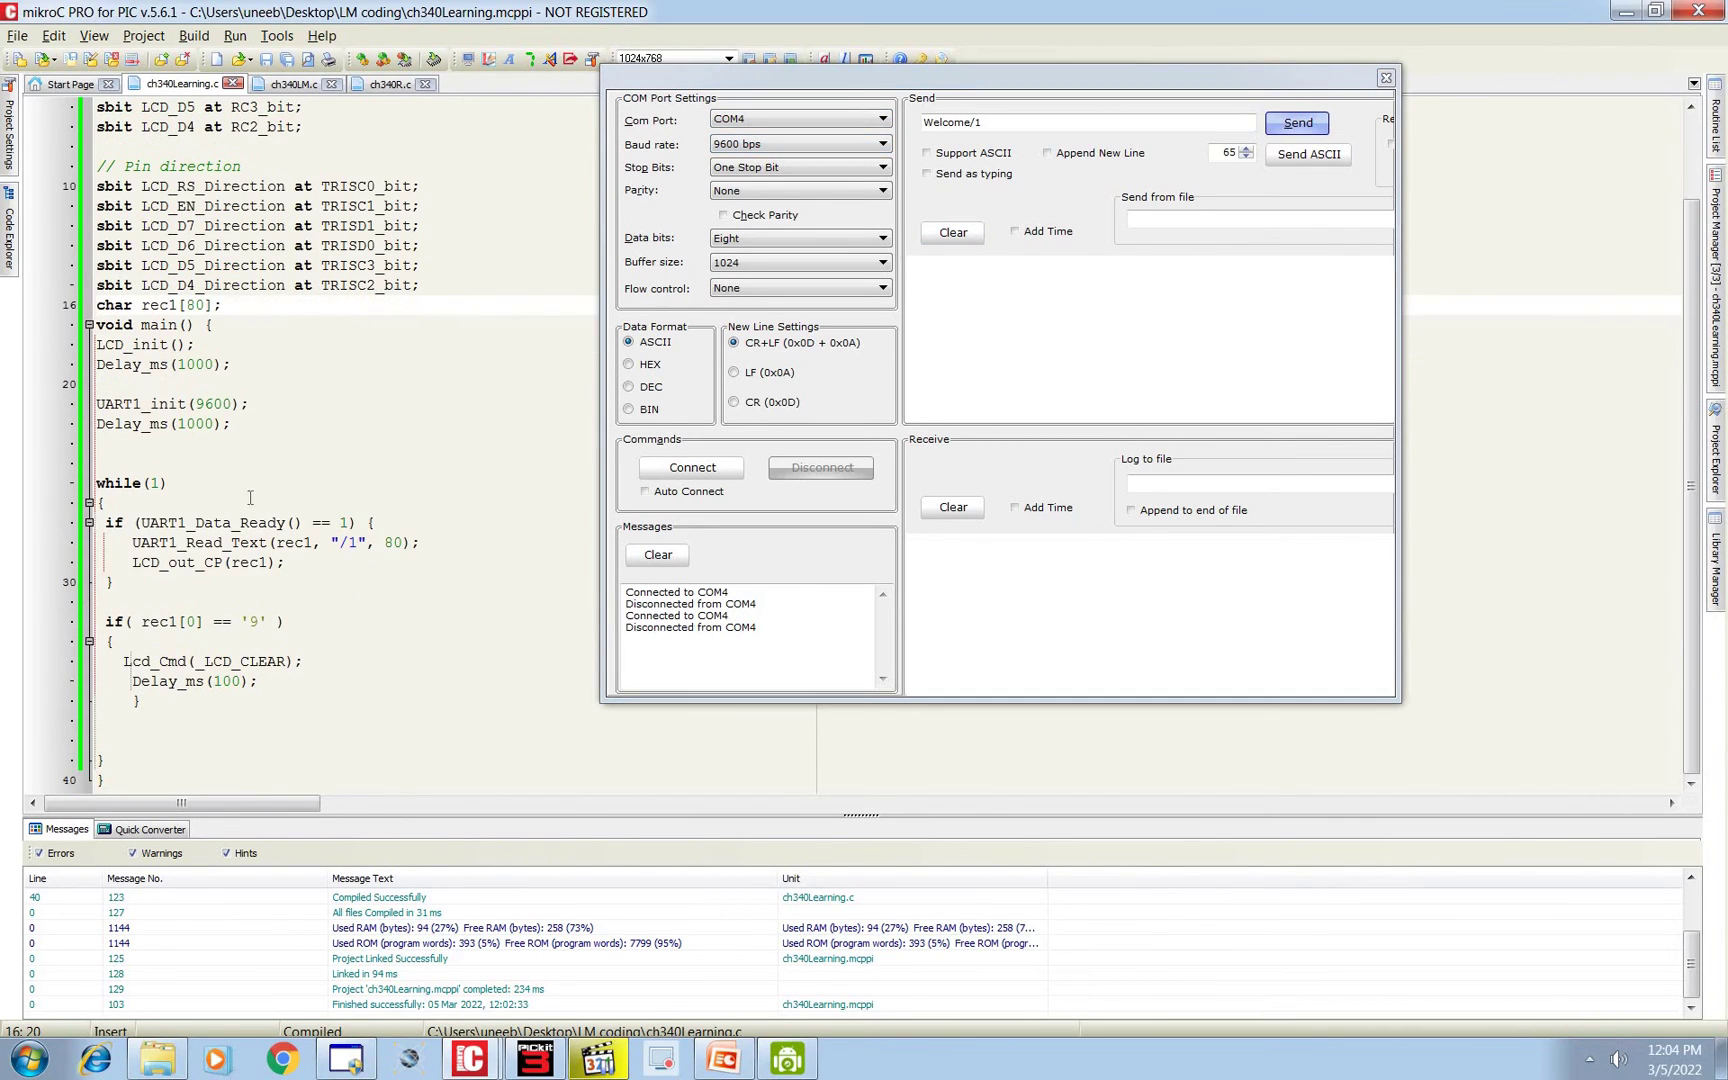
double_click(212, 404)
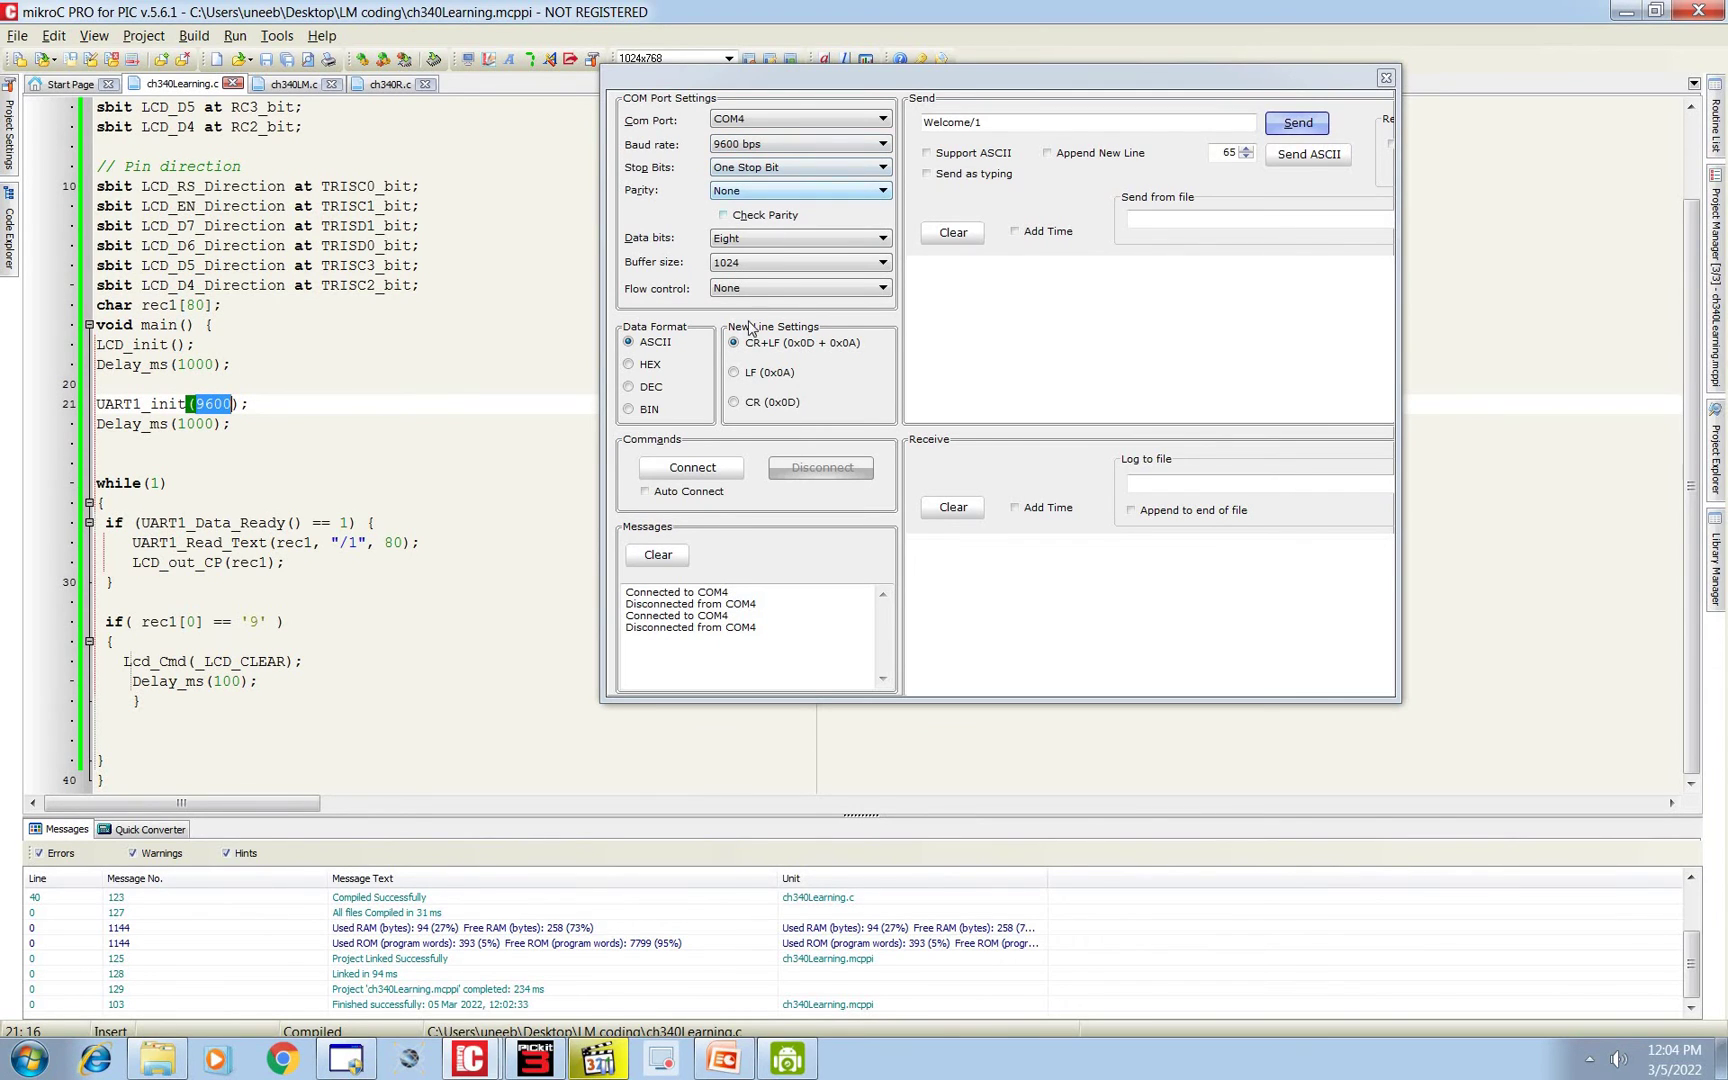
click(697, 469)
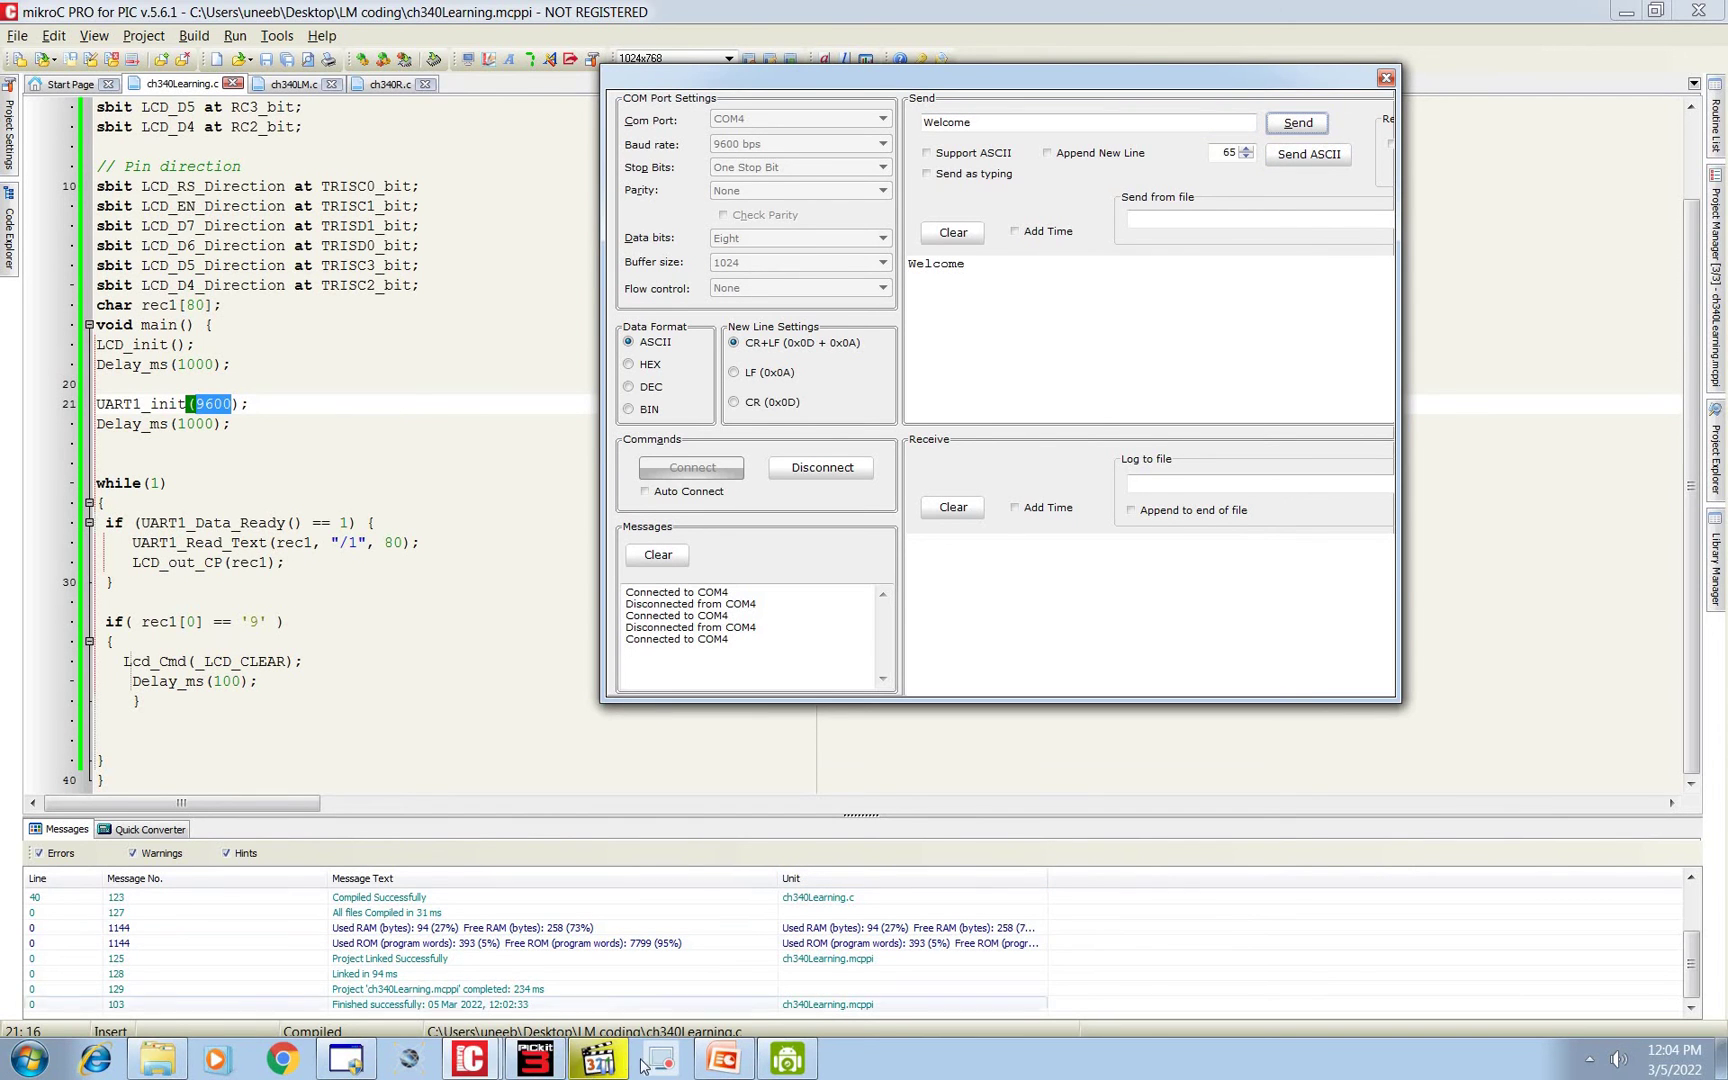
Send Welcome to the board while watching the LCD in the camera view.
click(812, 1069)
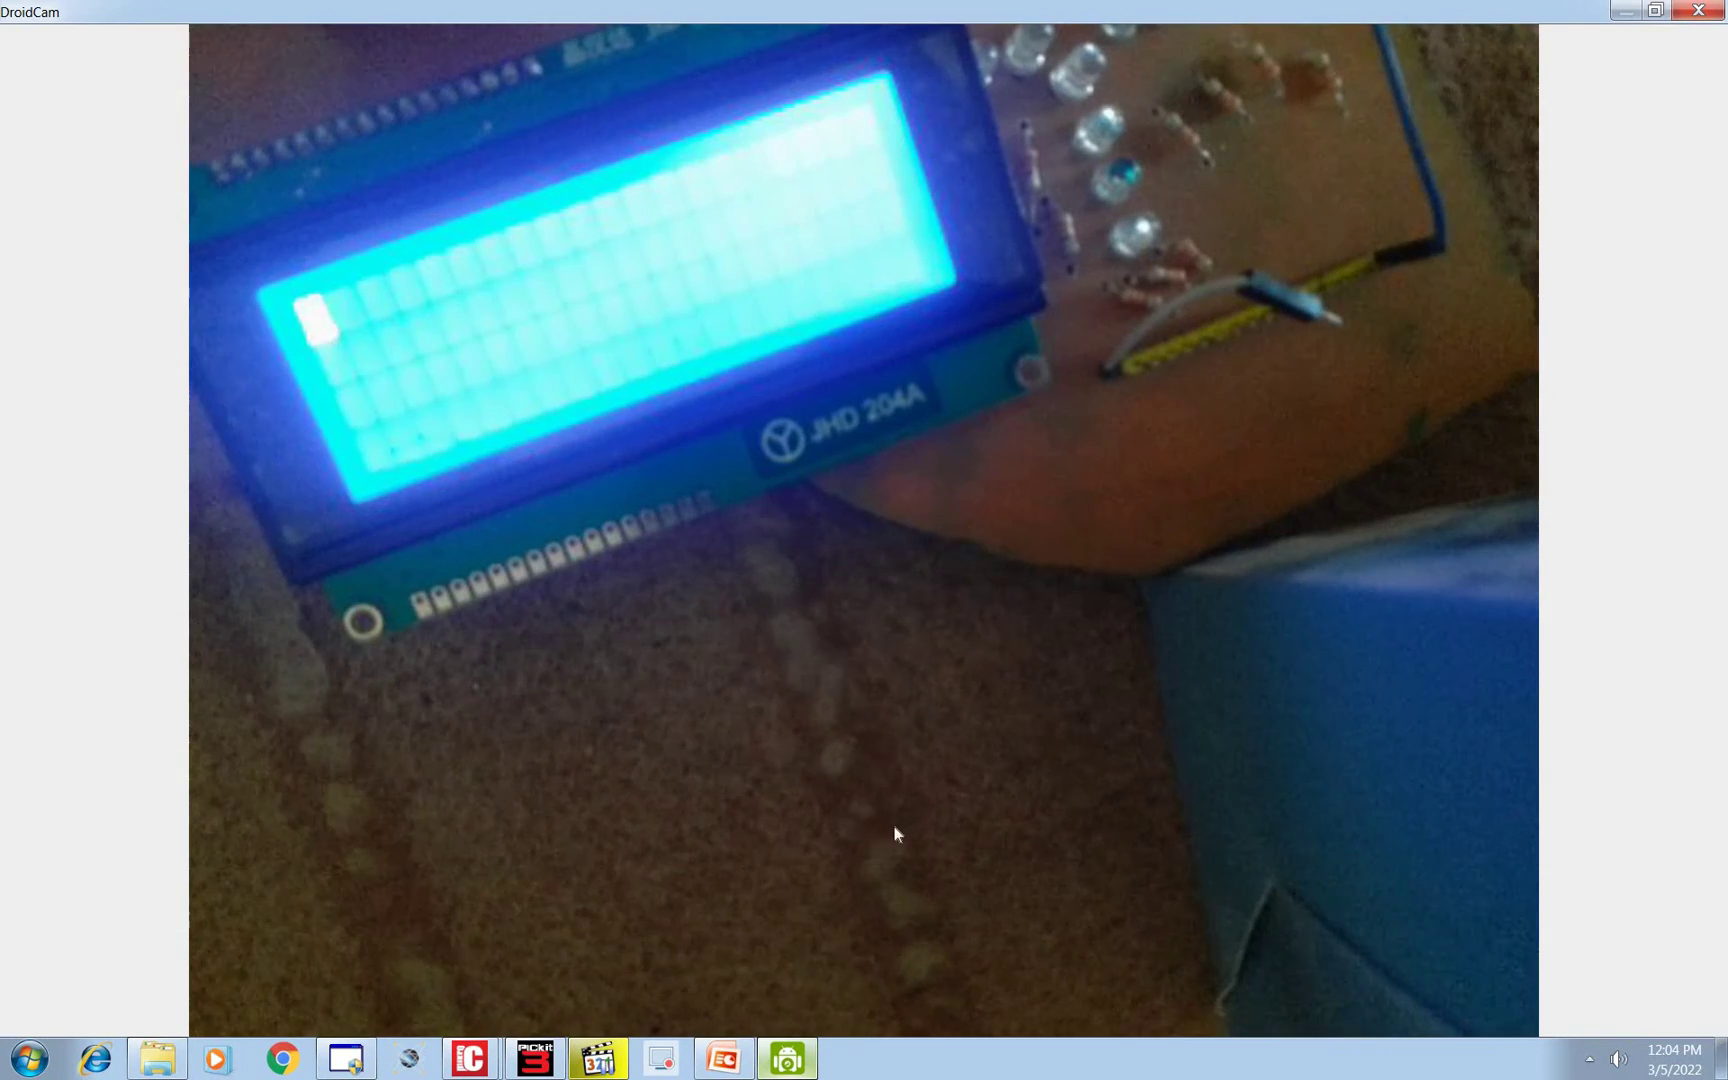
key(alt+Tab)
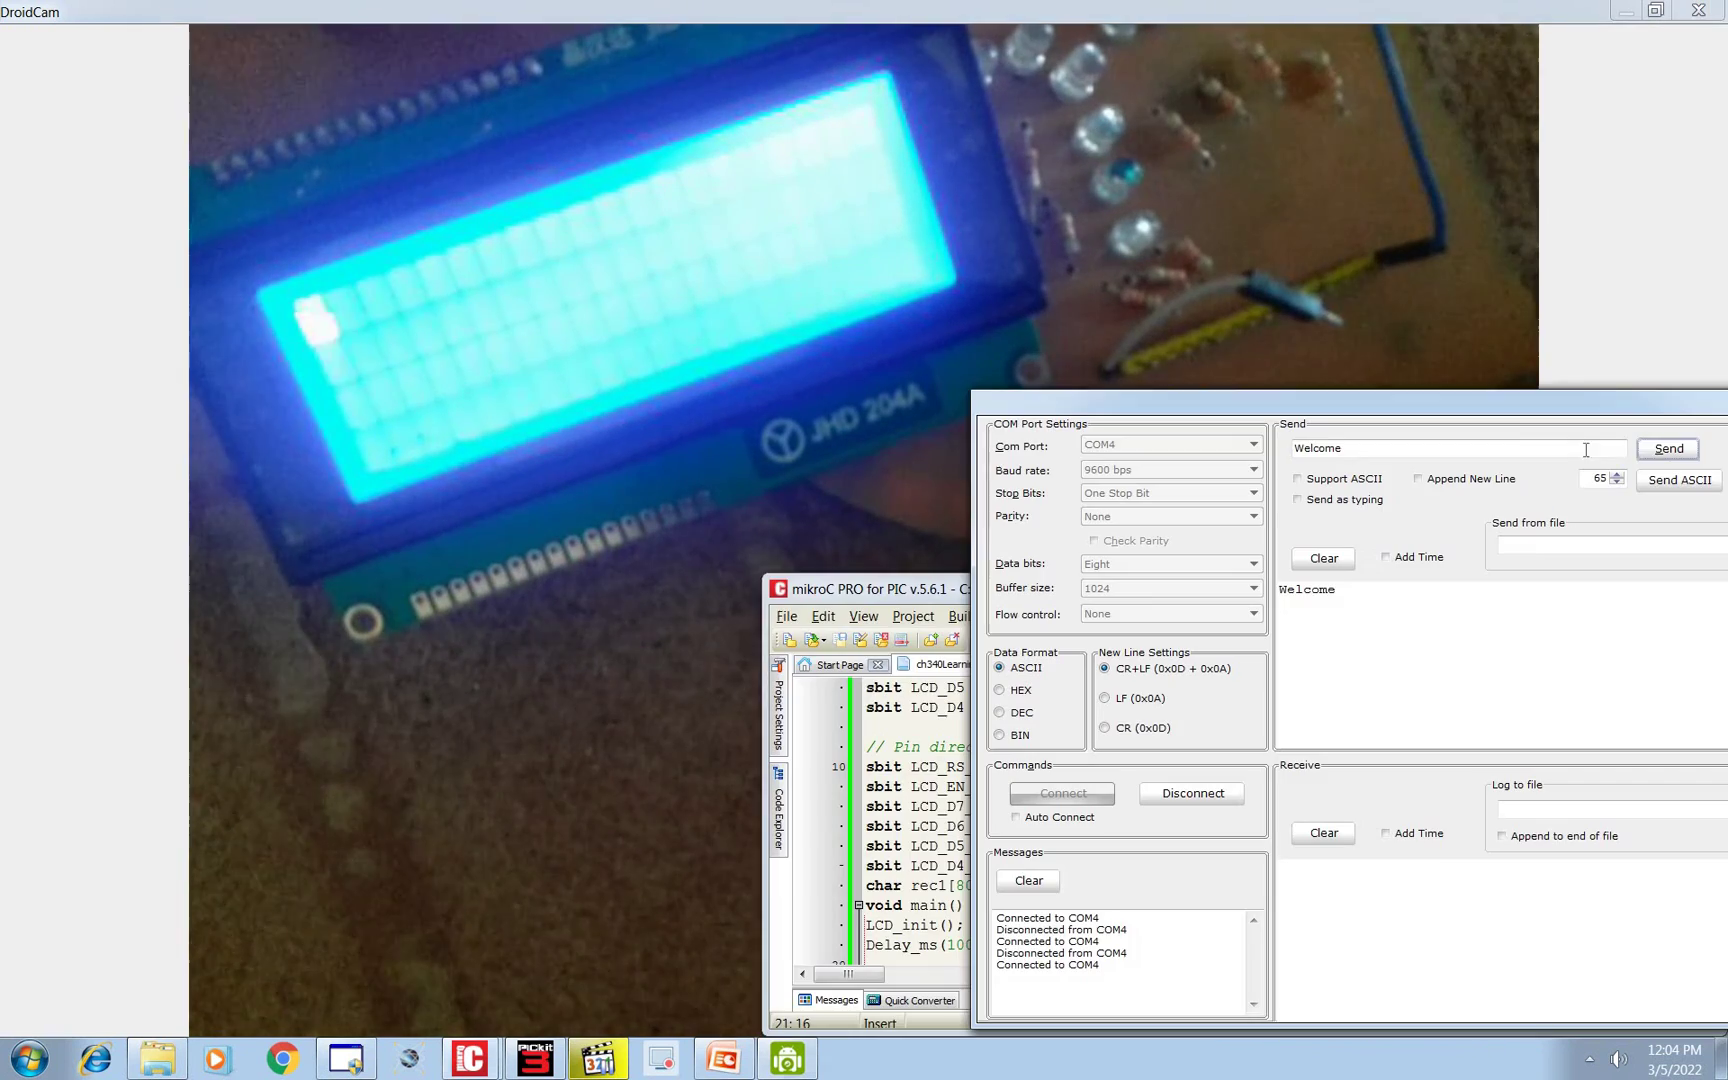
click(1666, 451)
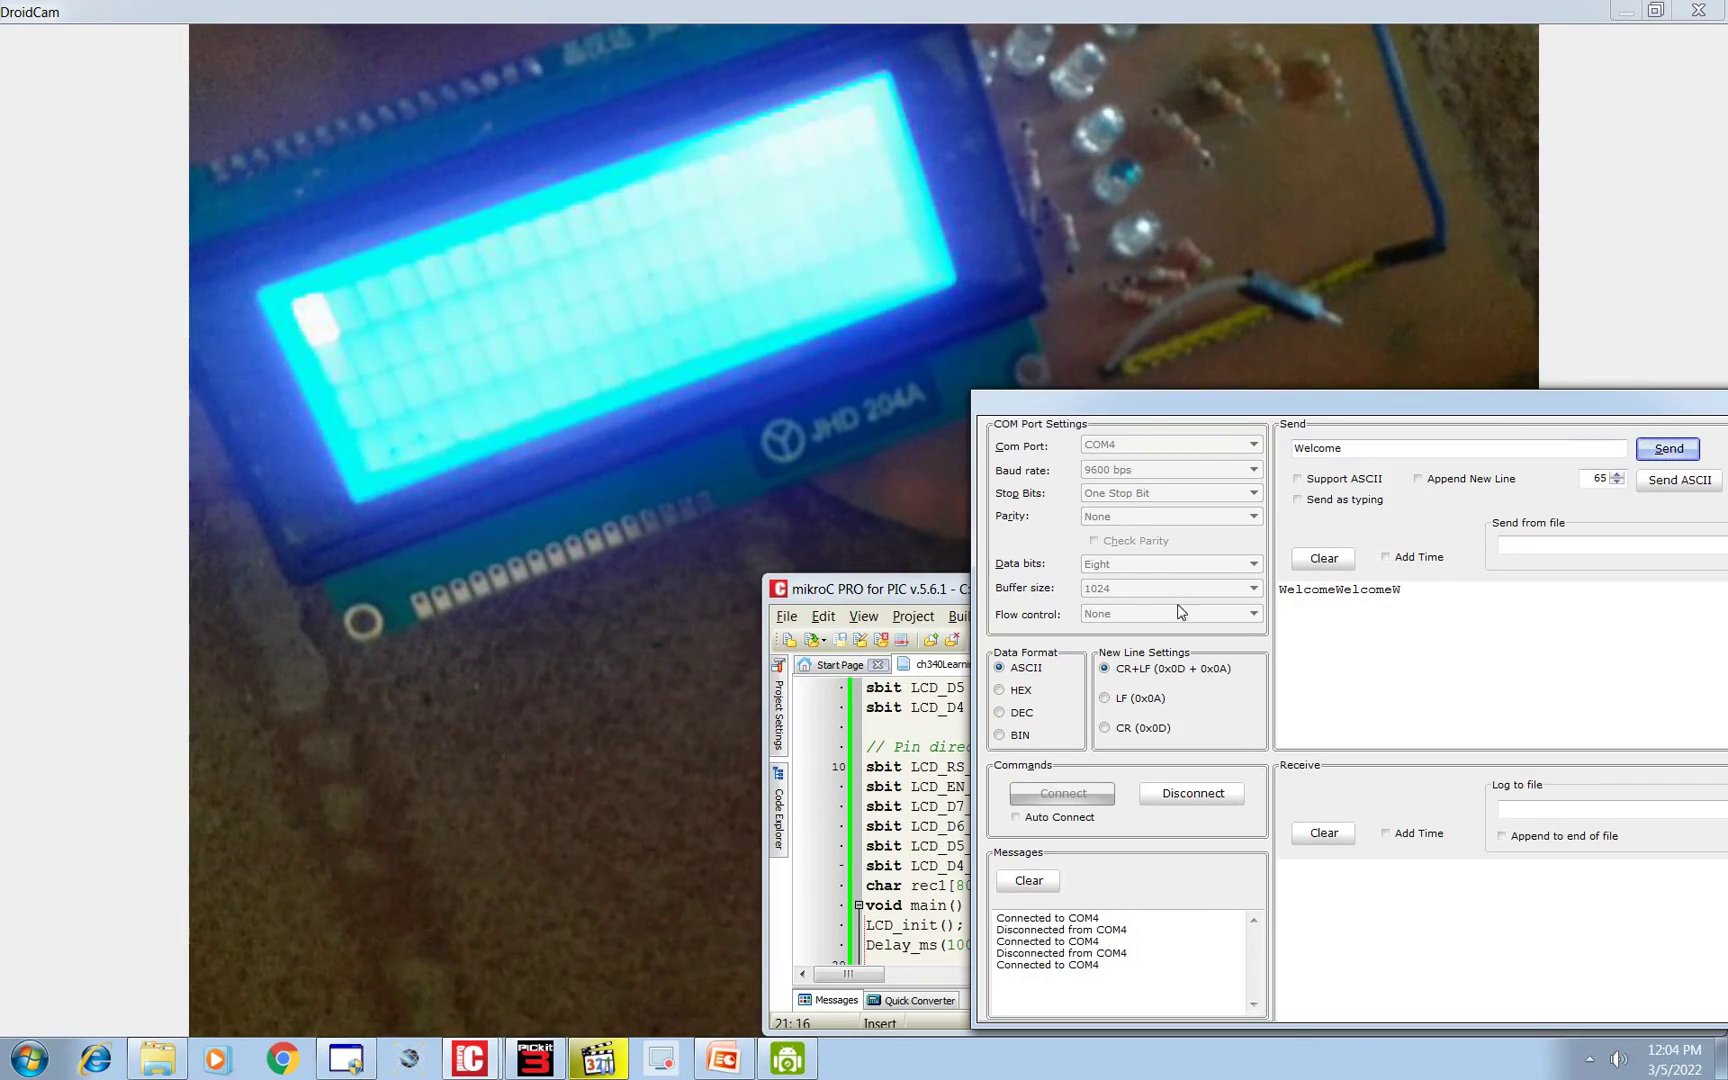
drag(865, 589, 395, 519)
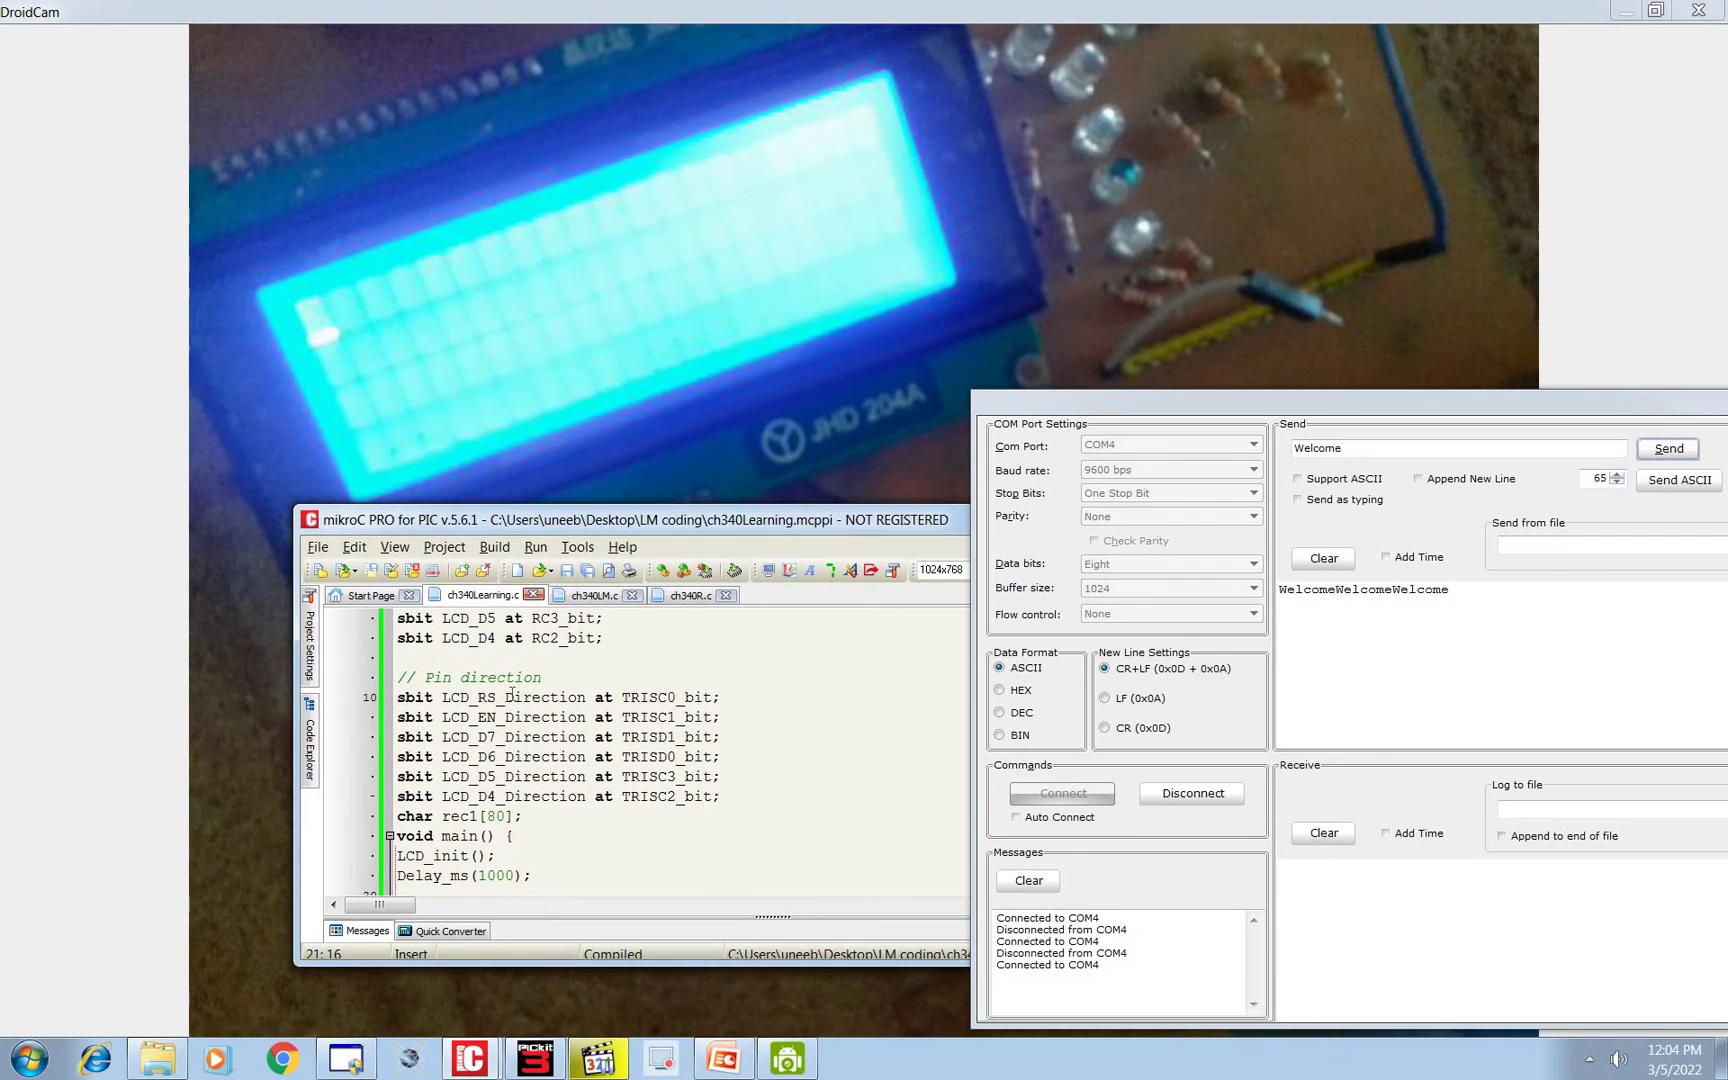
click(513, 676)
scroll(512, 720, down, 2)
scroll(512, 720, down, 2)
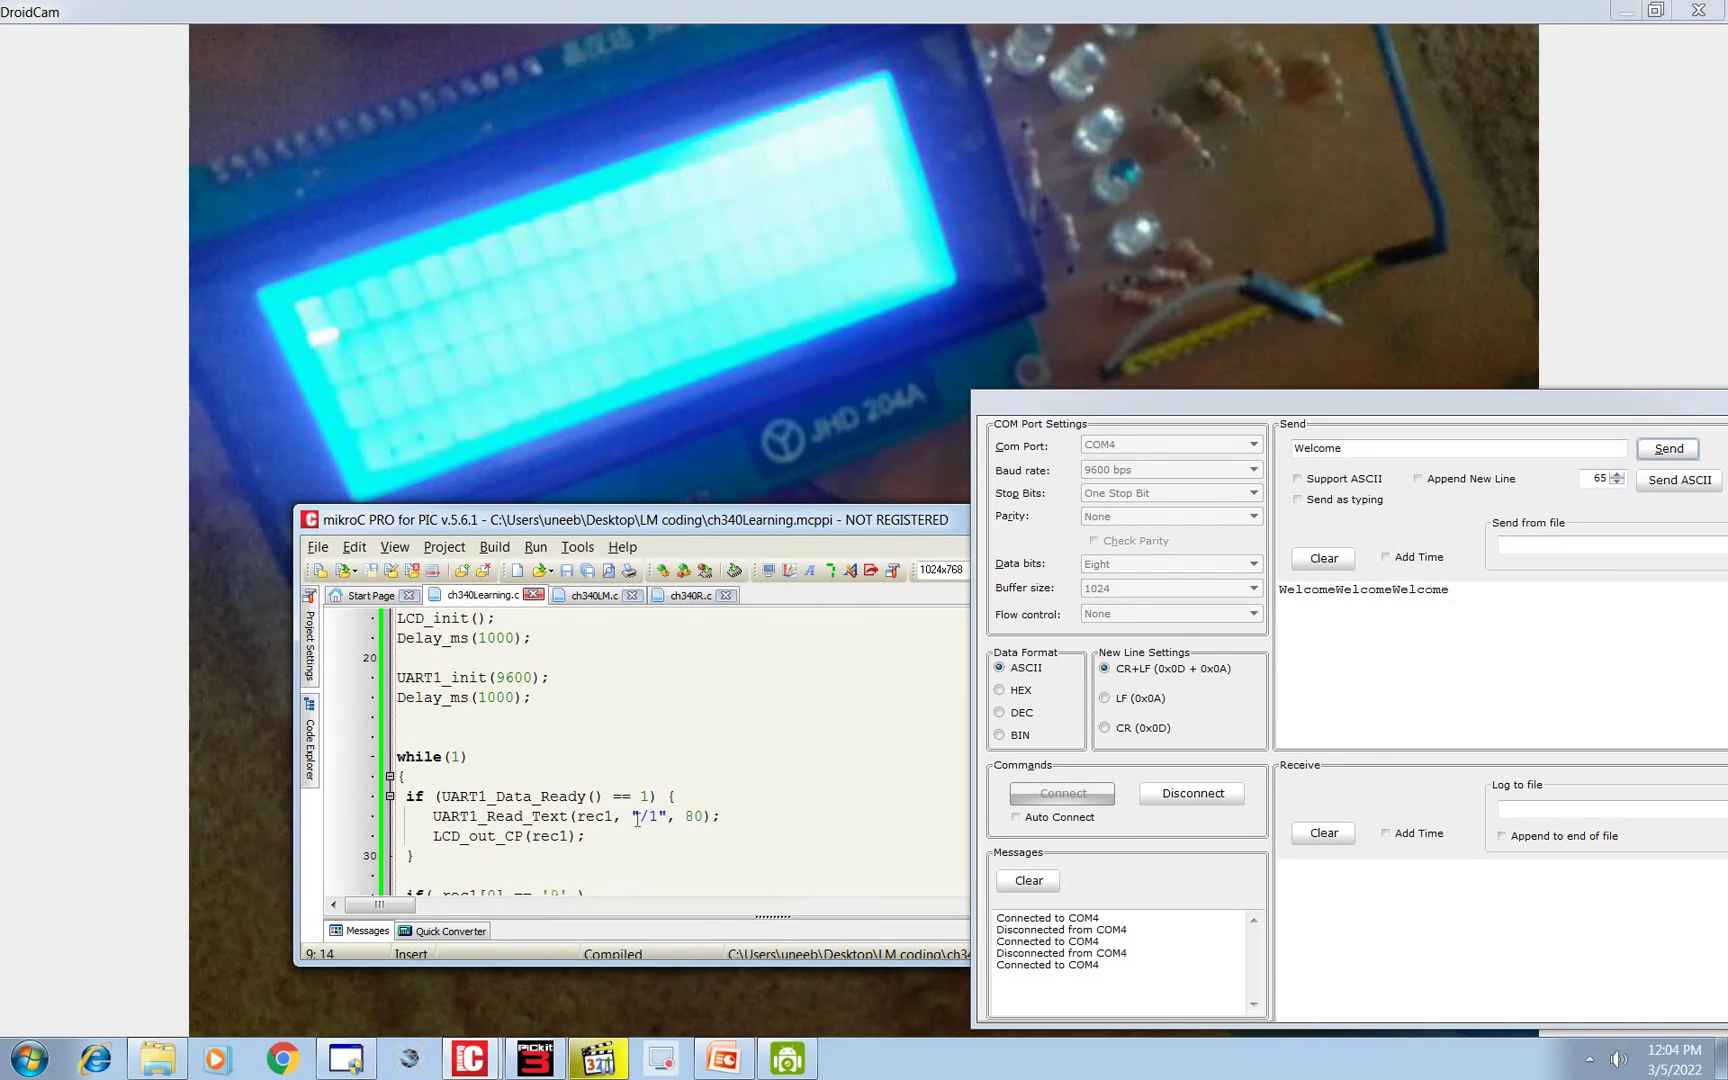
Select the /1 terminator in the read call, resend Welcome, then select it for replacement.
double_click(645, 815)
key(shift+Right)
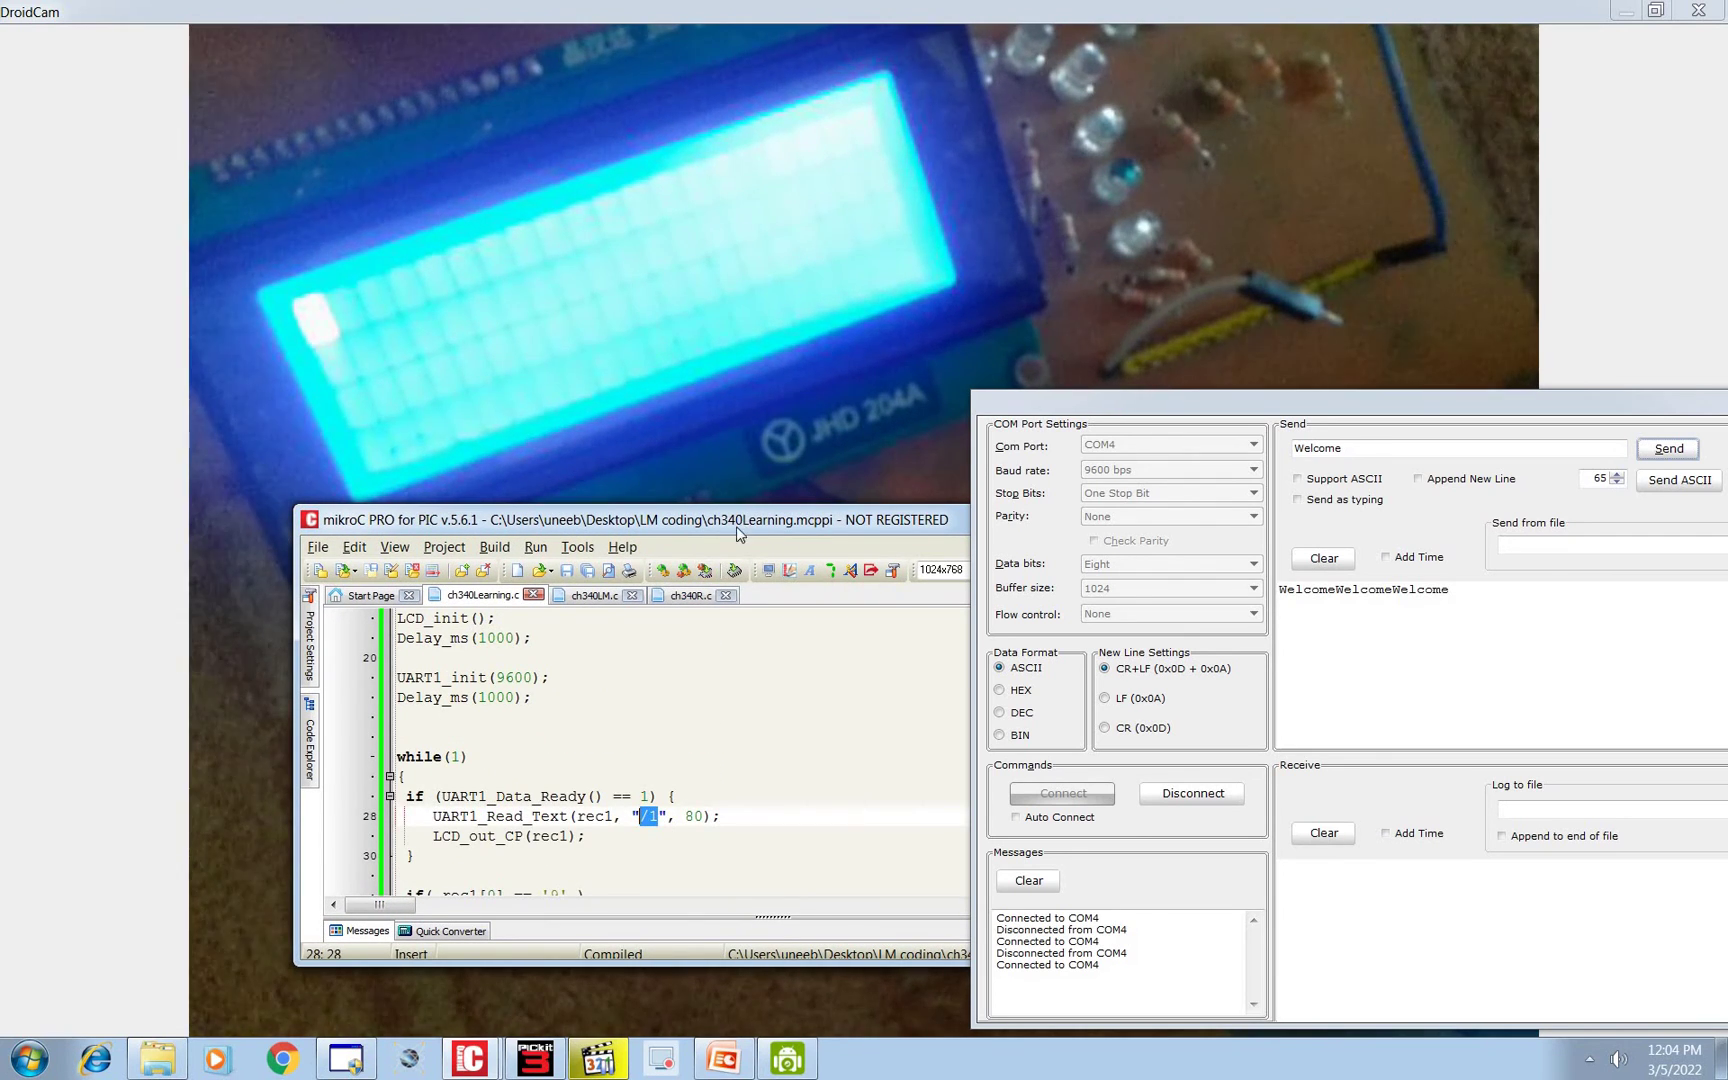
drag(727, 526, 713, 553)
click(1356, 454)
text(/1)
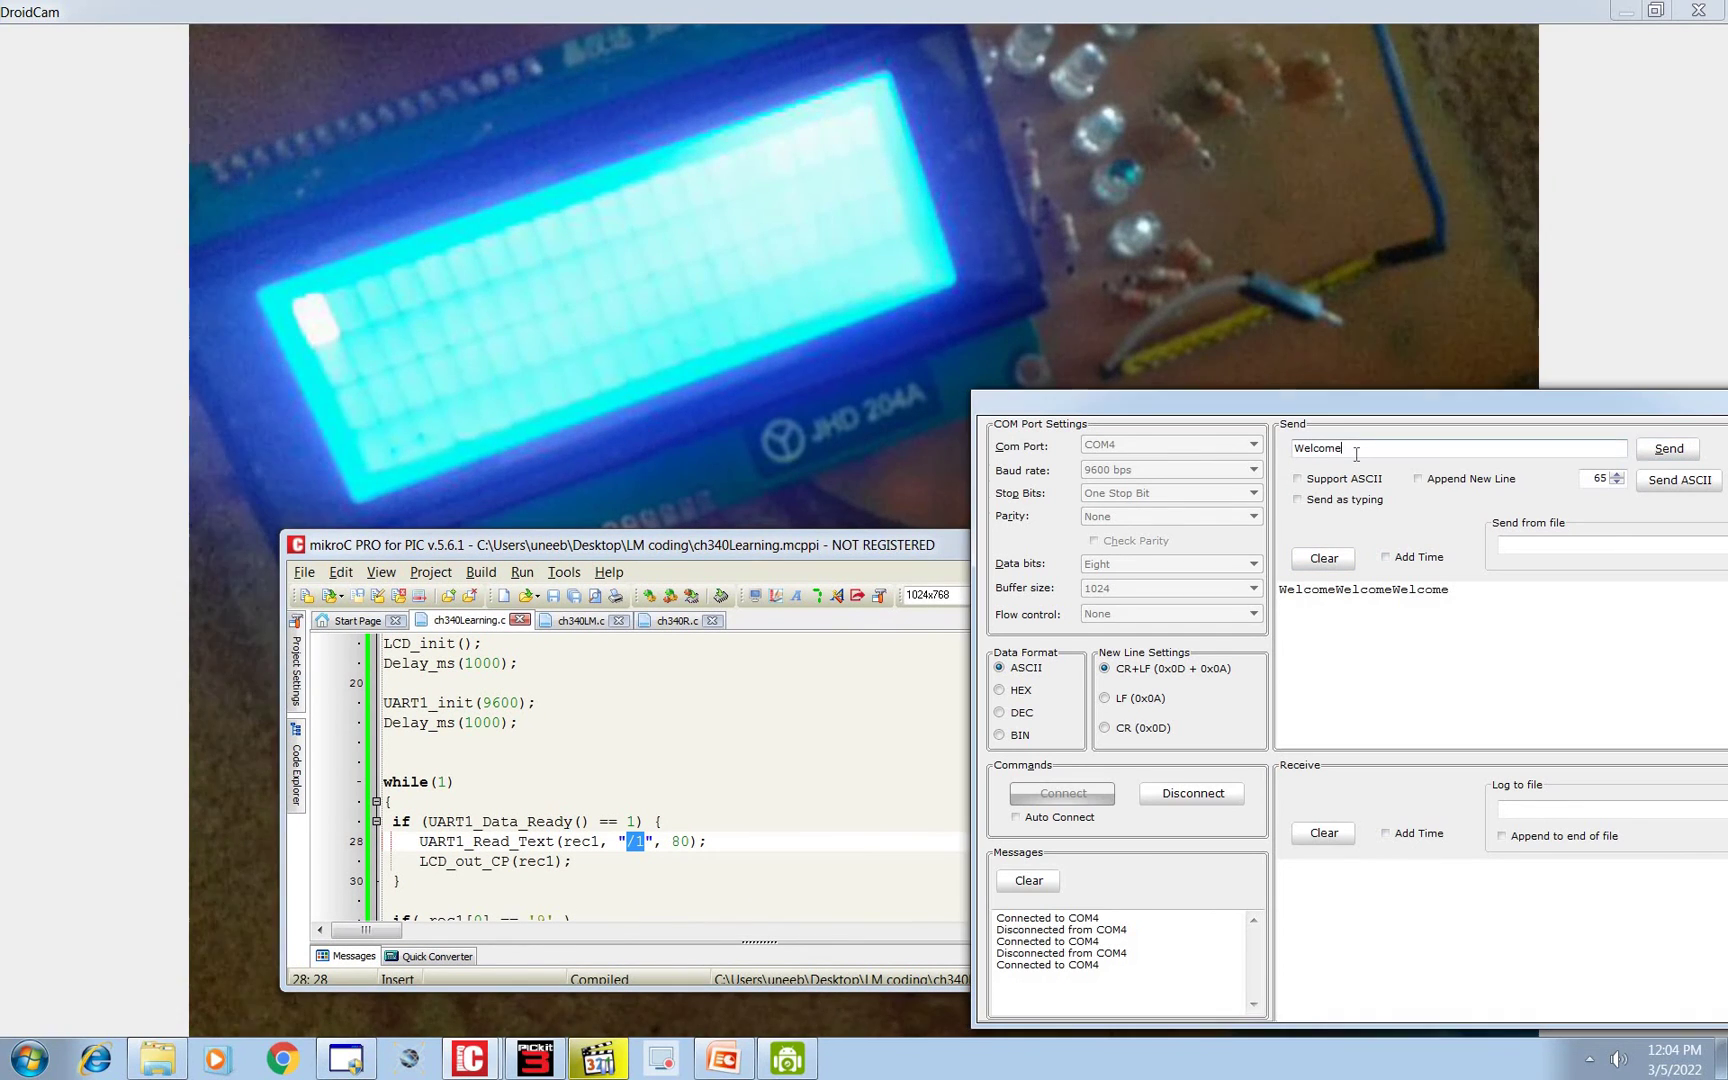
click(1667, 450)
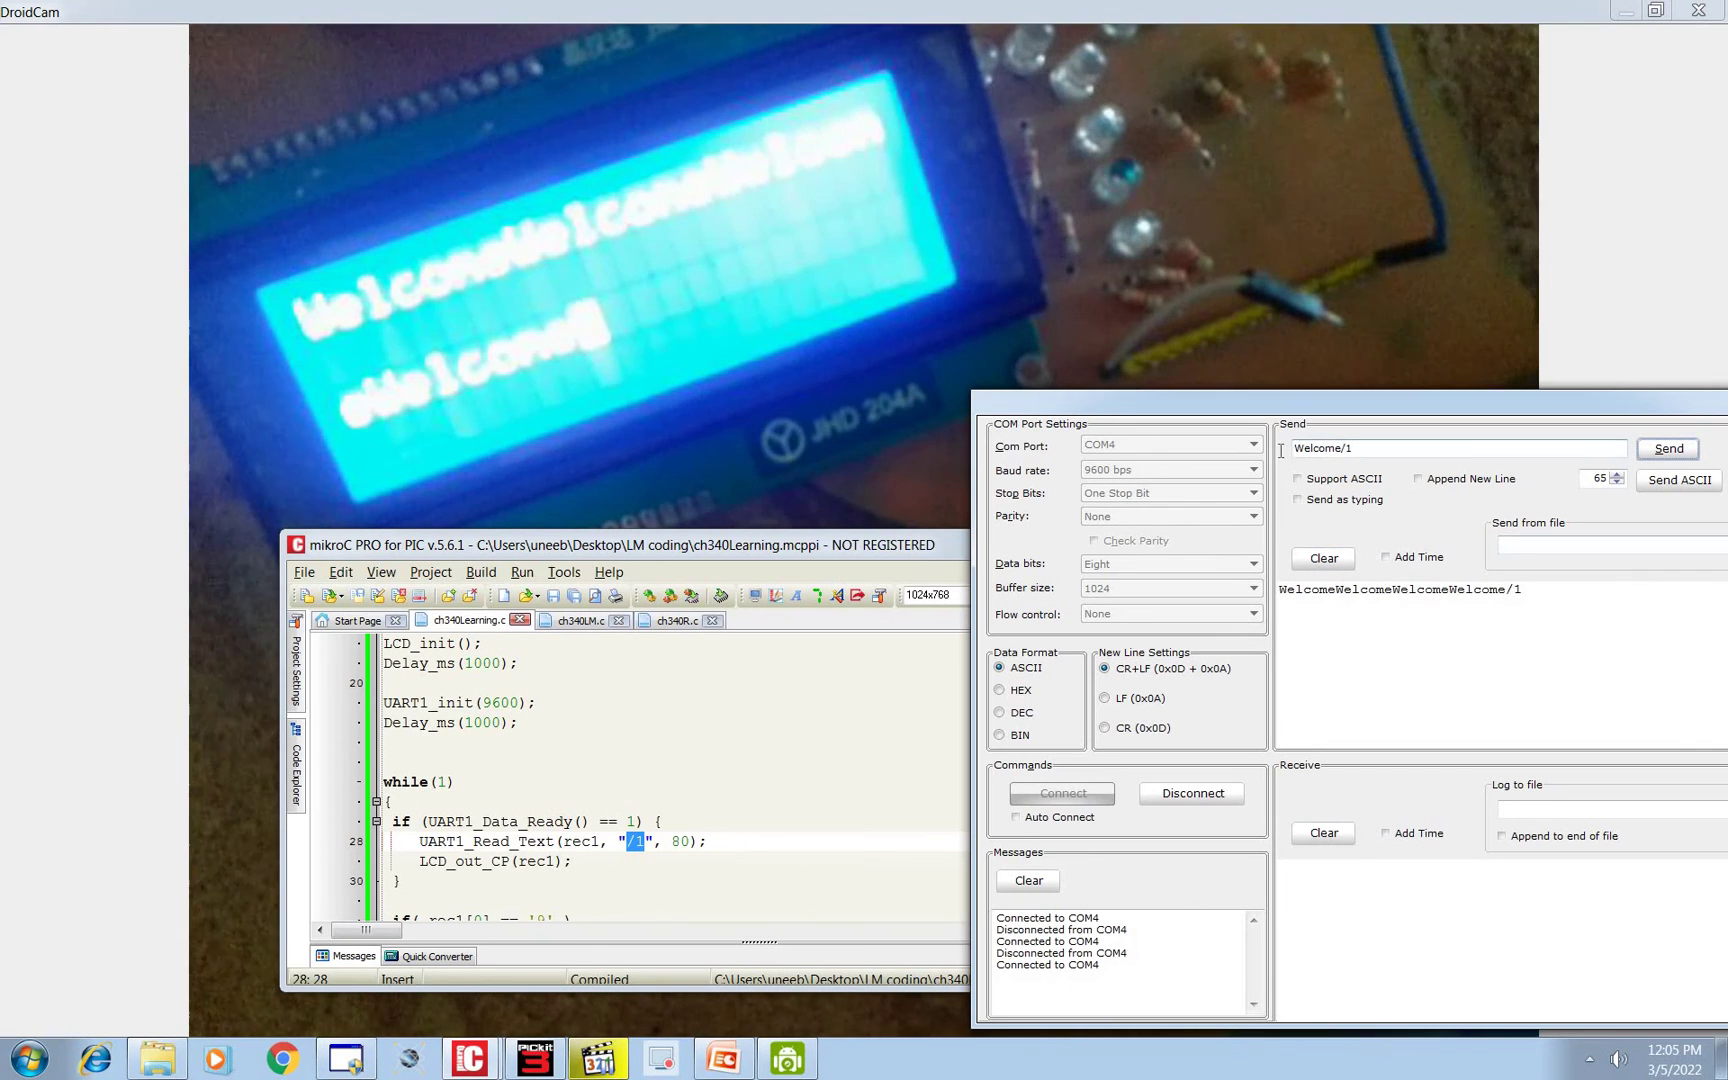
double_click(1345, 450)
text(9)
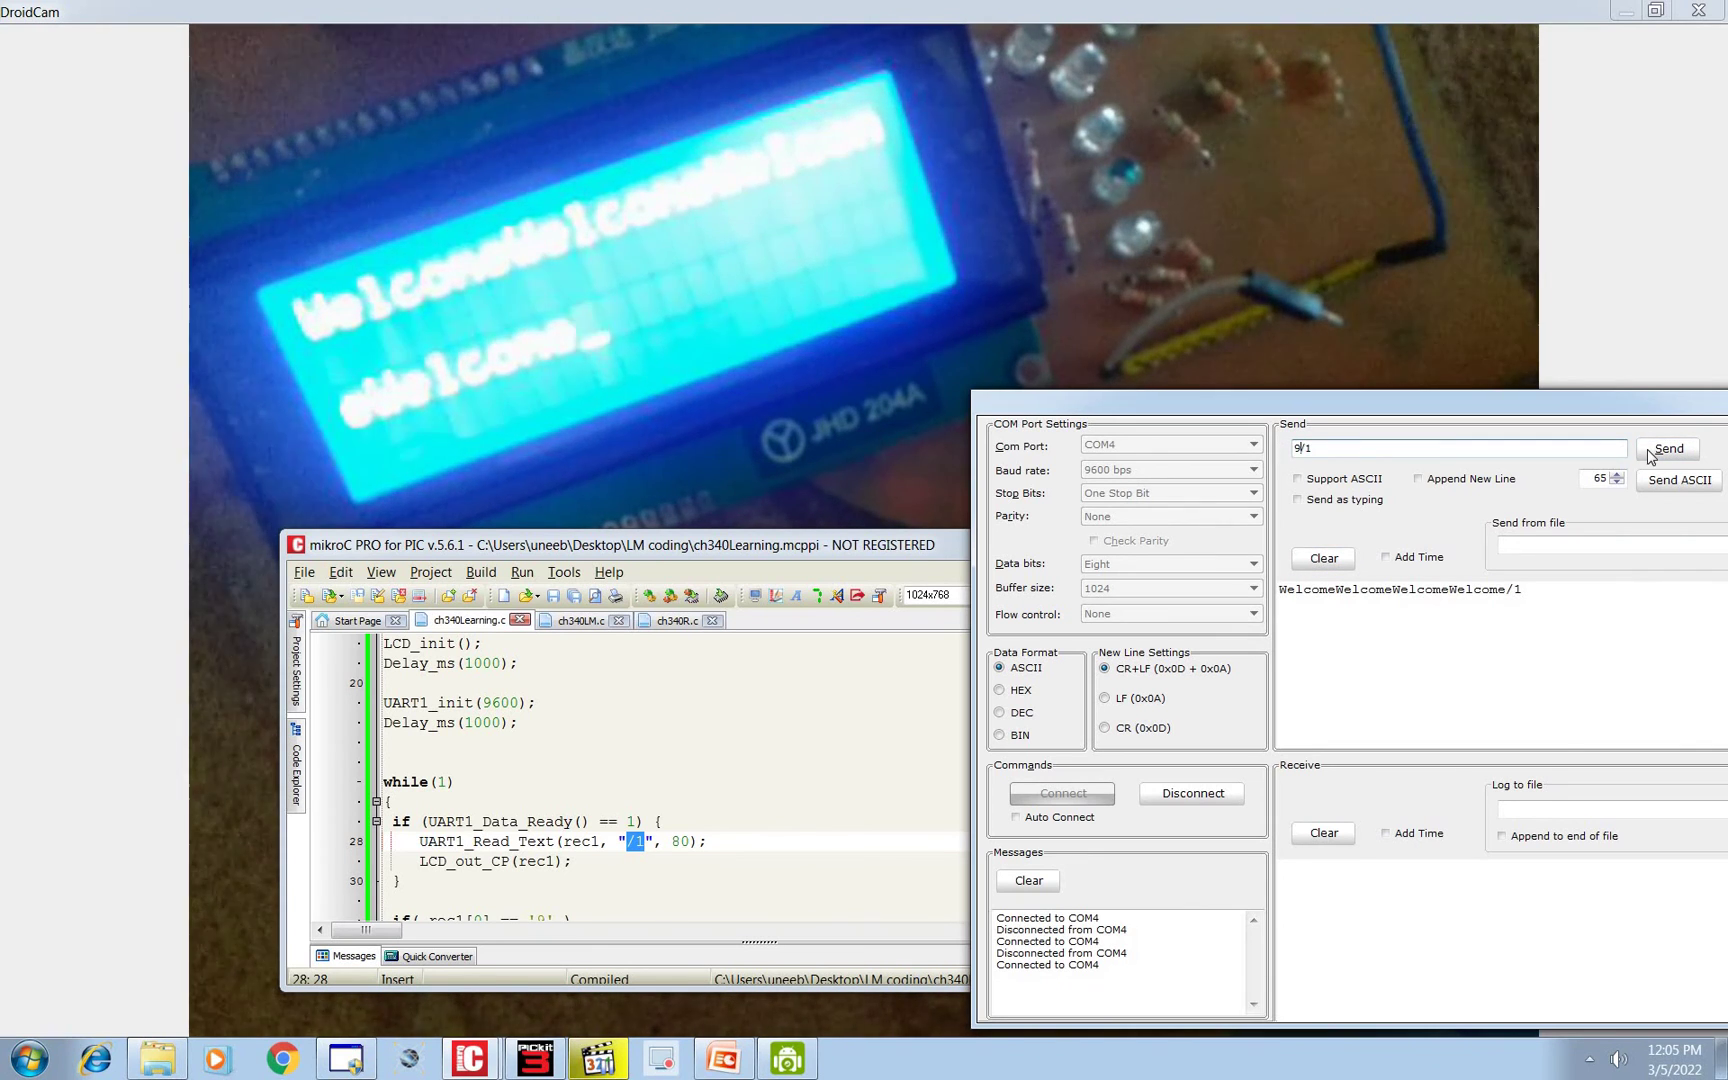
Send 9 to clear the LCD and review the if(rec1[0]=='9') clear block.
click(1666, 449)
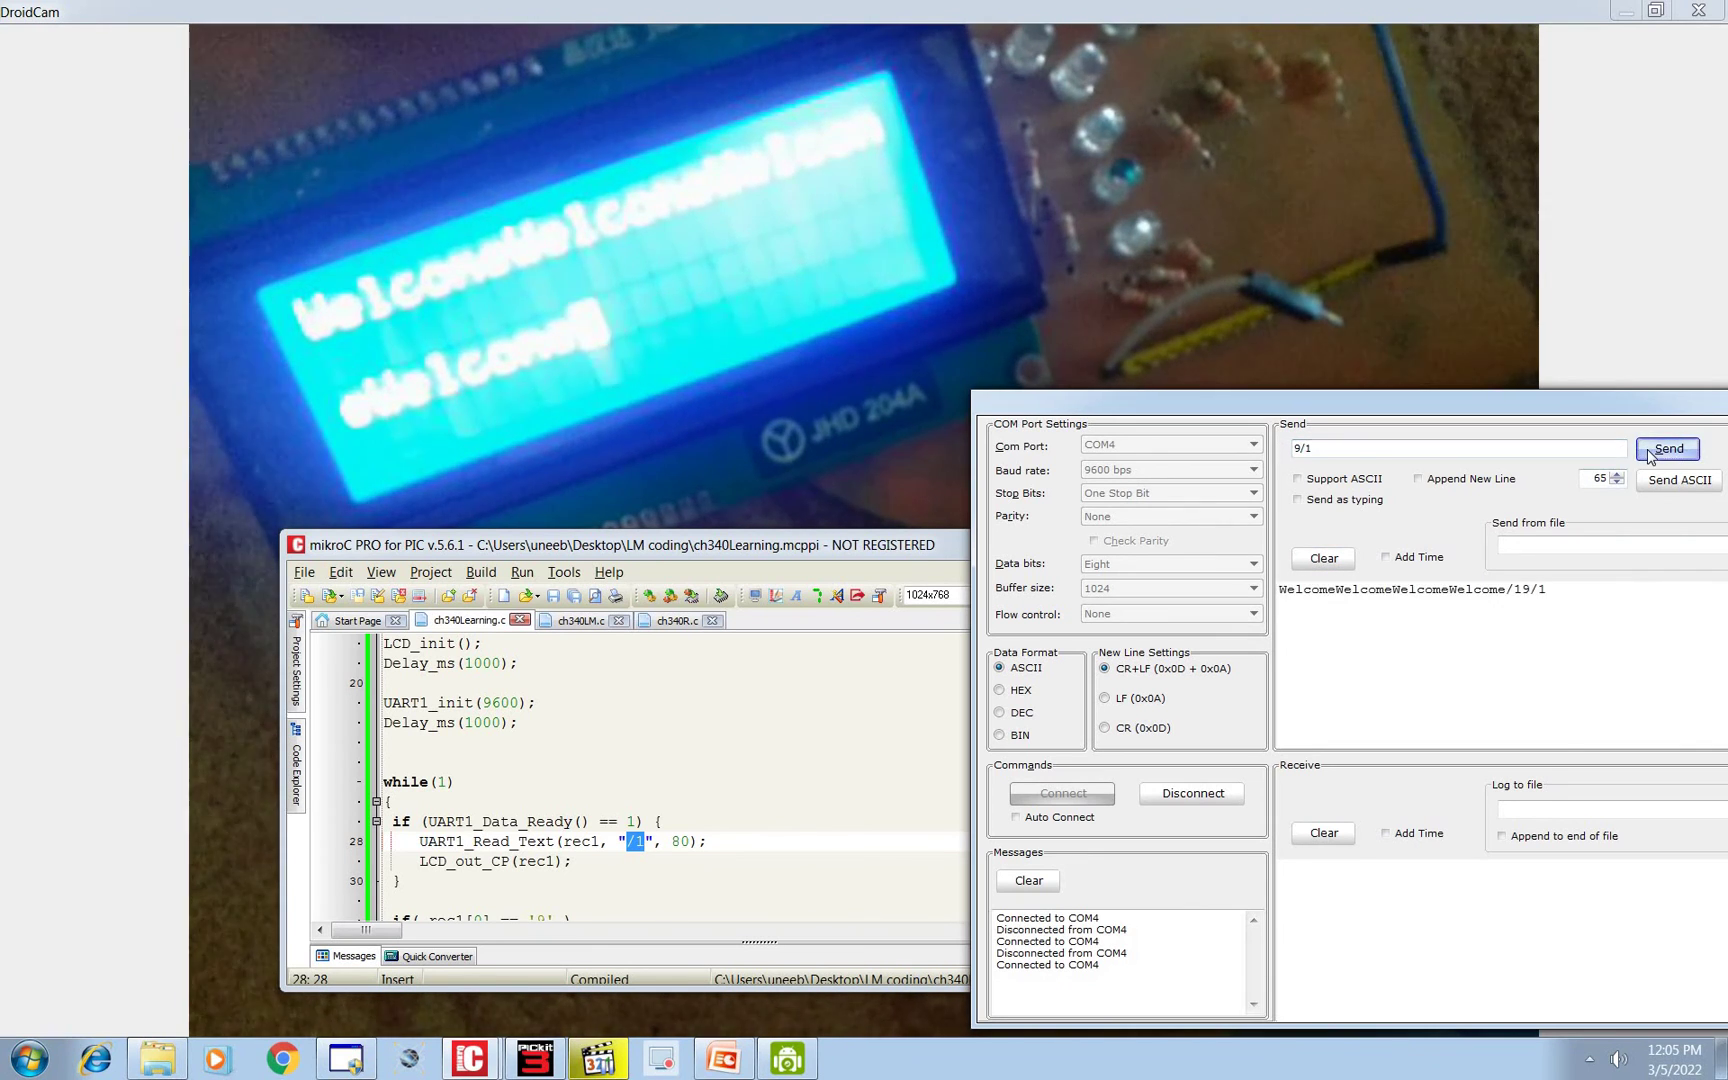
click(704, 814)
scroll(608, 823, down, 2)
click(564, 803)
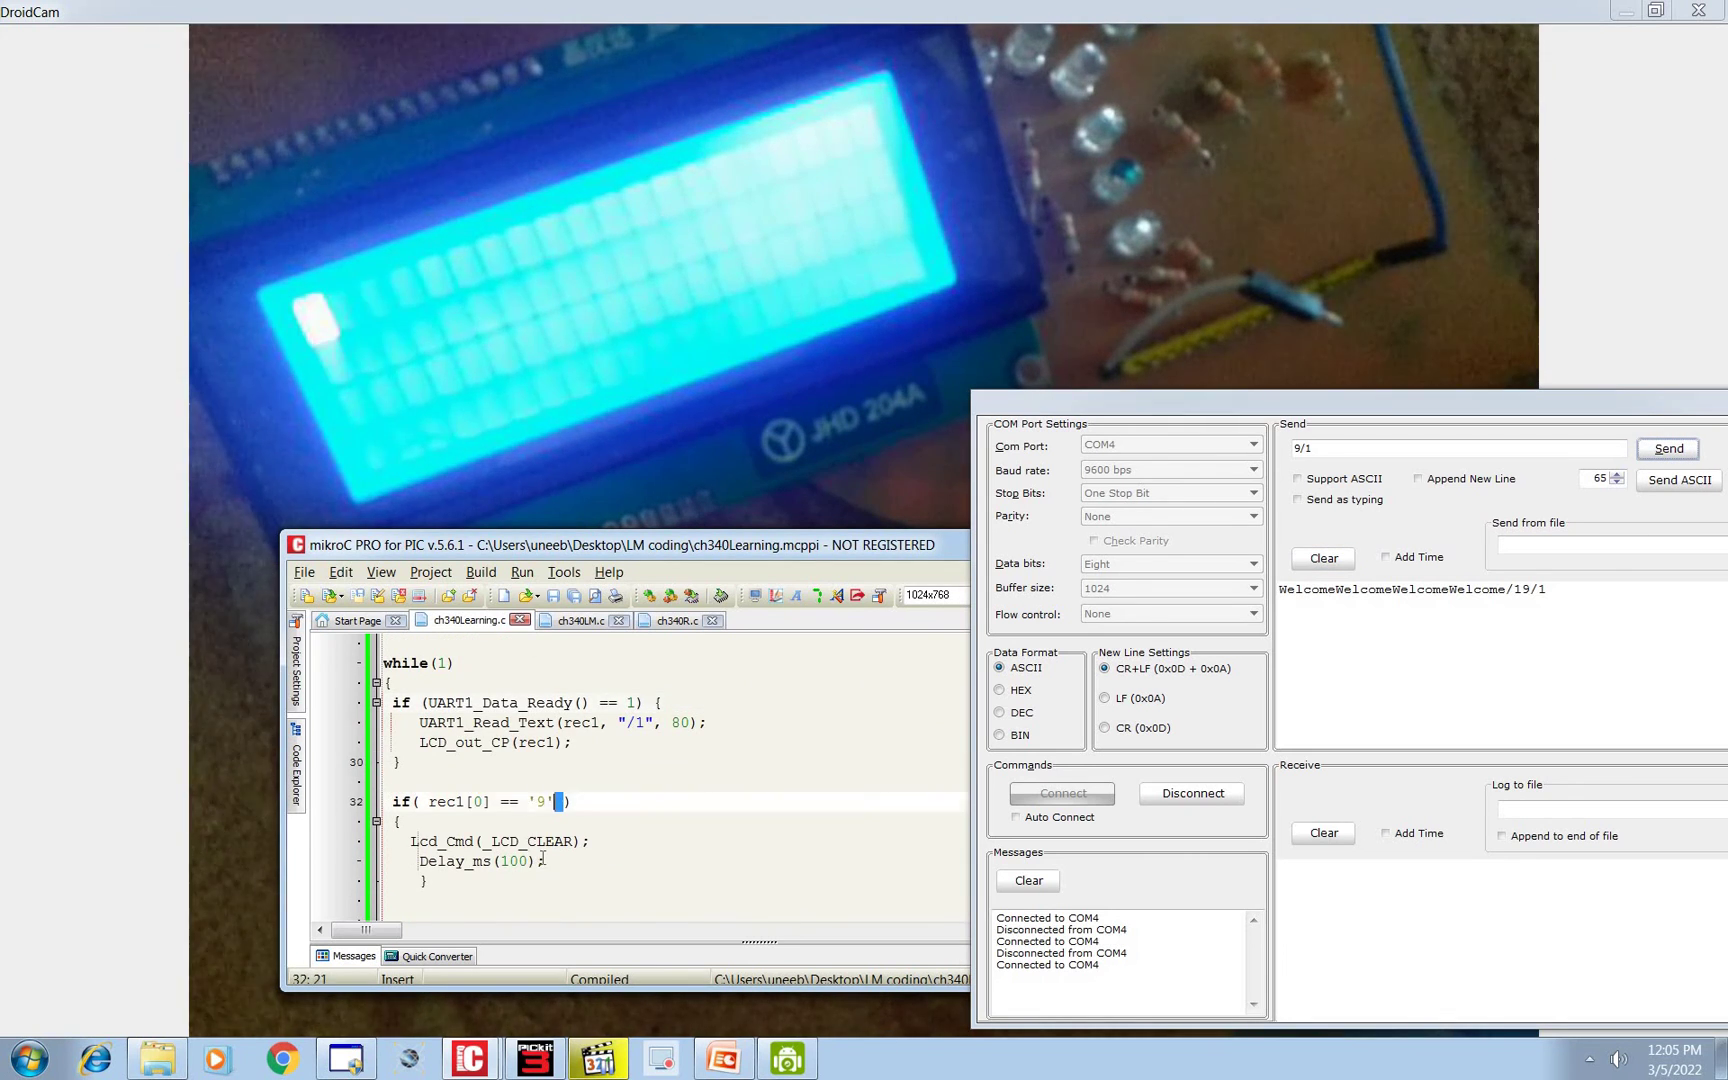
click(672, 862)
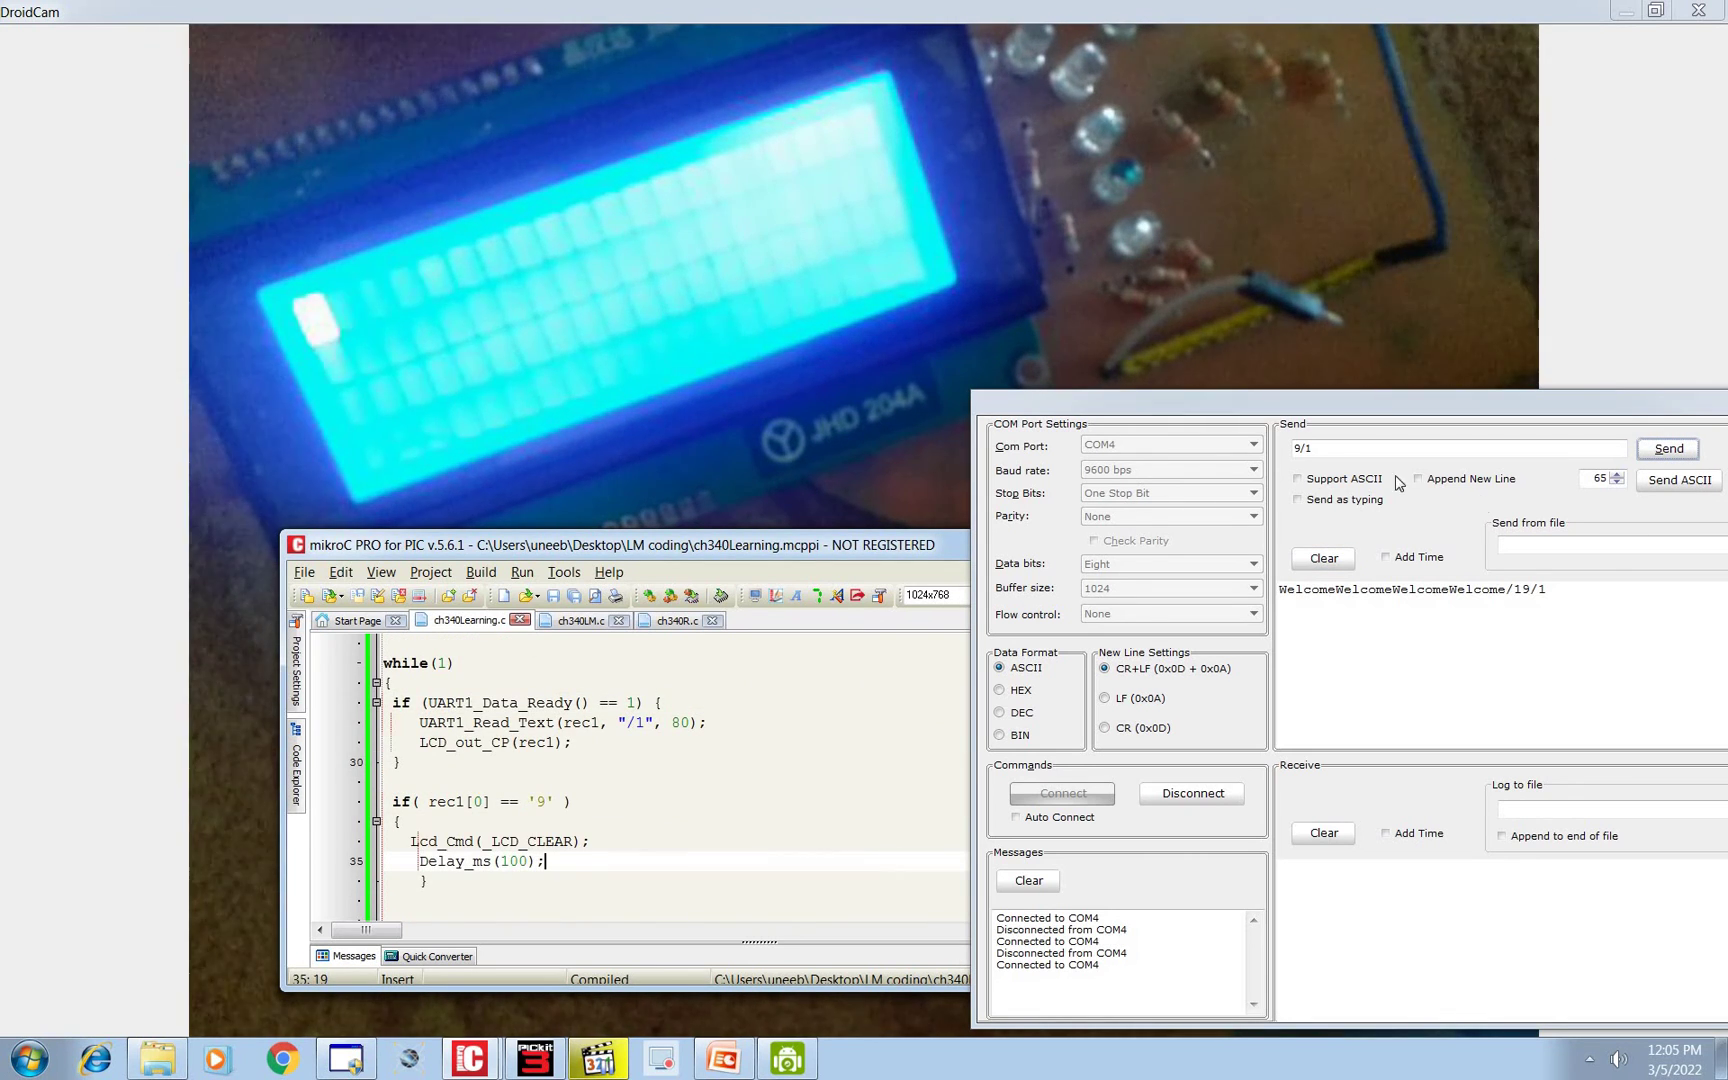
Send Welcome, to and Learning one by one, then send 9 to clear the LCD.
click(1281, 448)
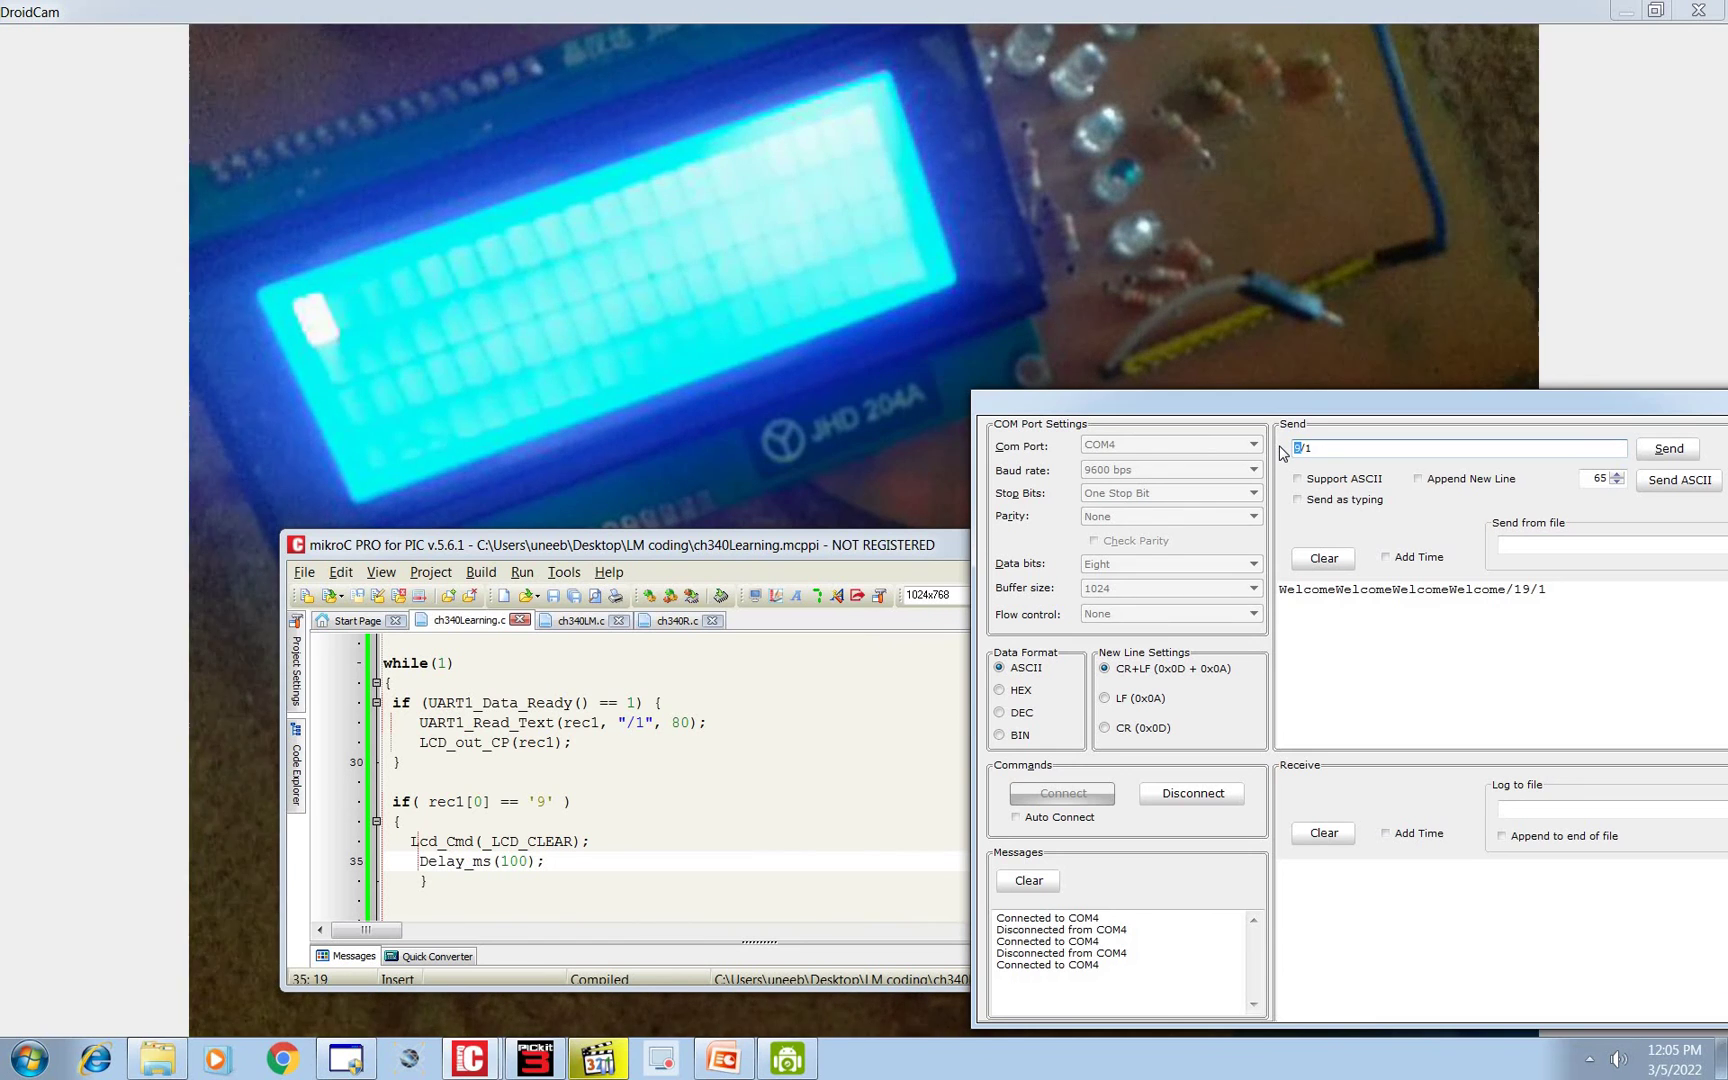
text(Welco)
text(n)
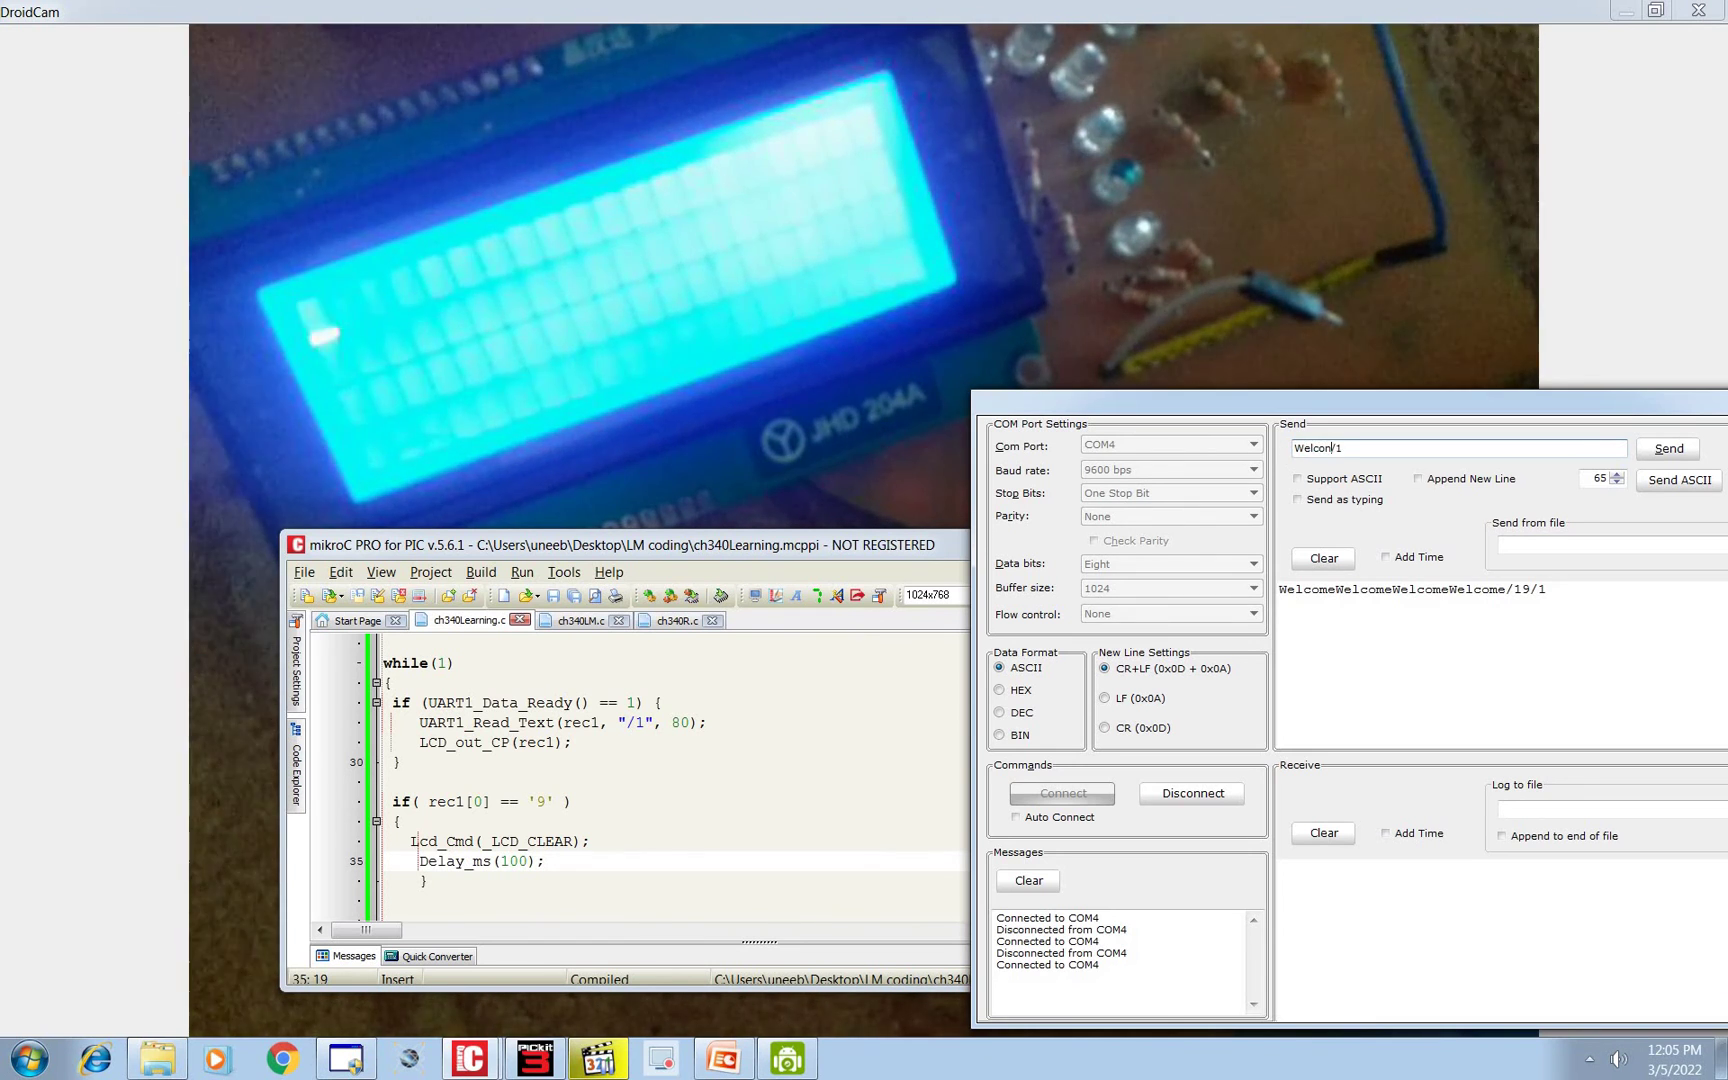
key(BackSpace)
text(me)
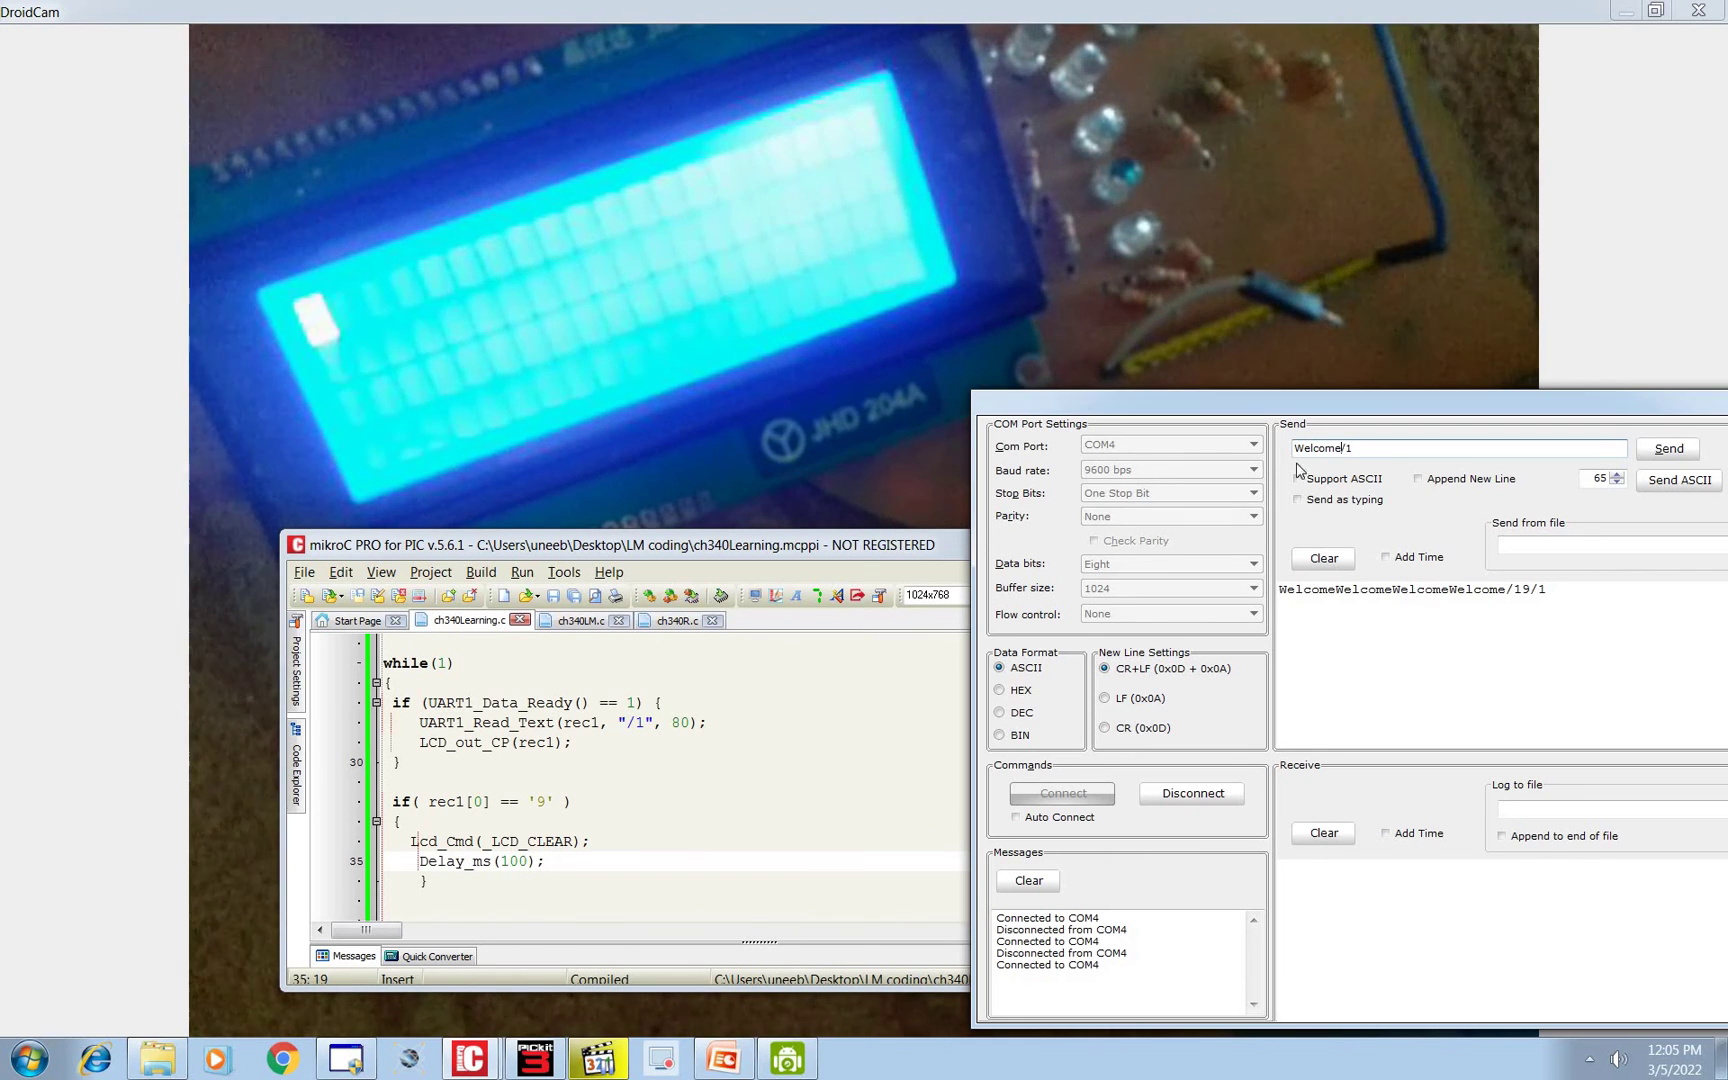
click(1668, 448)
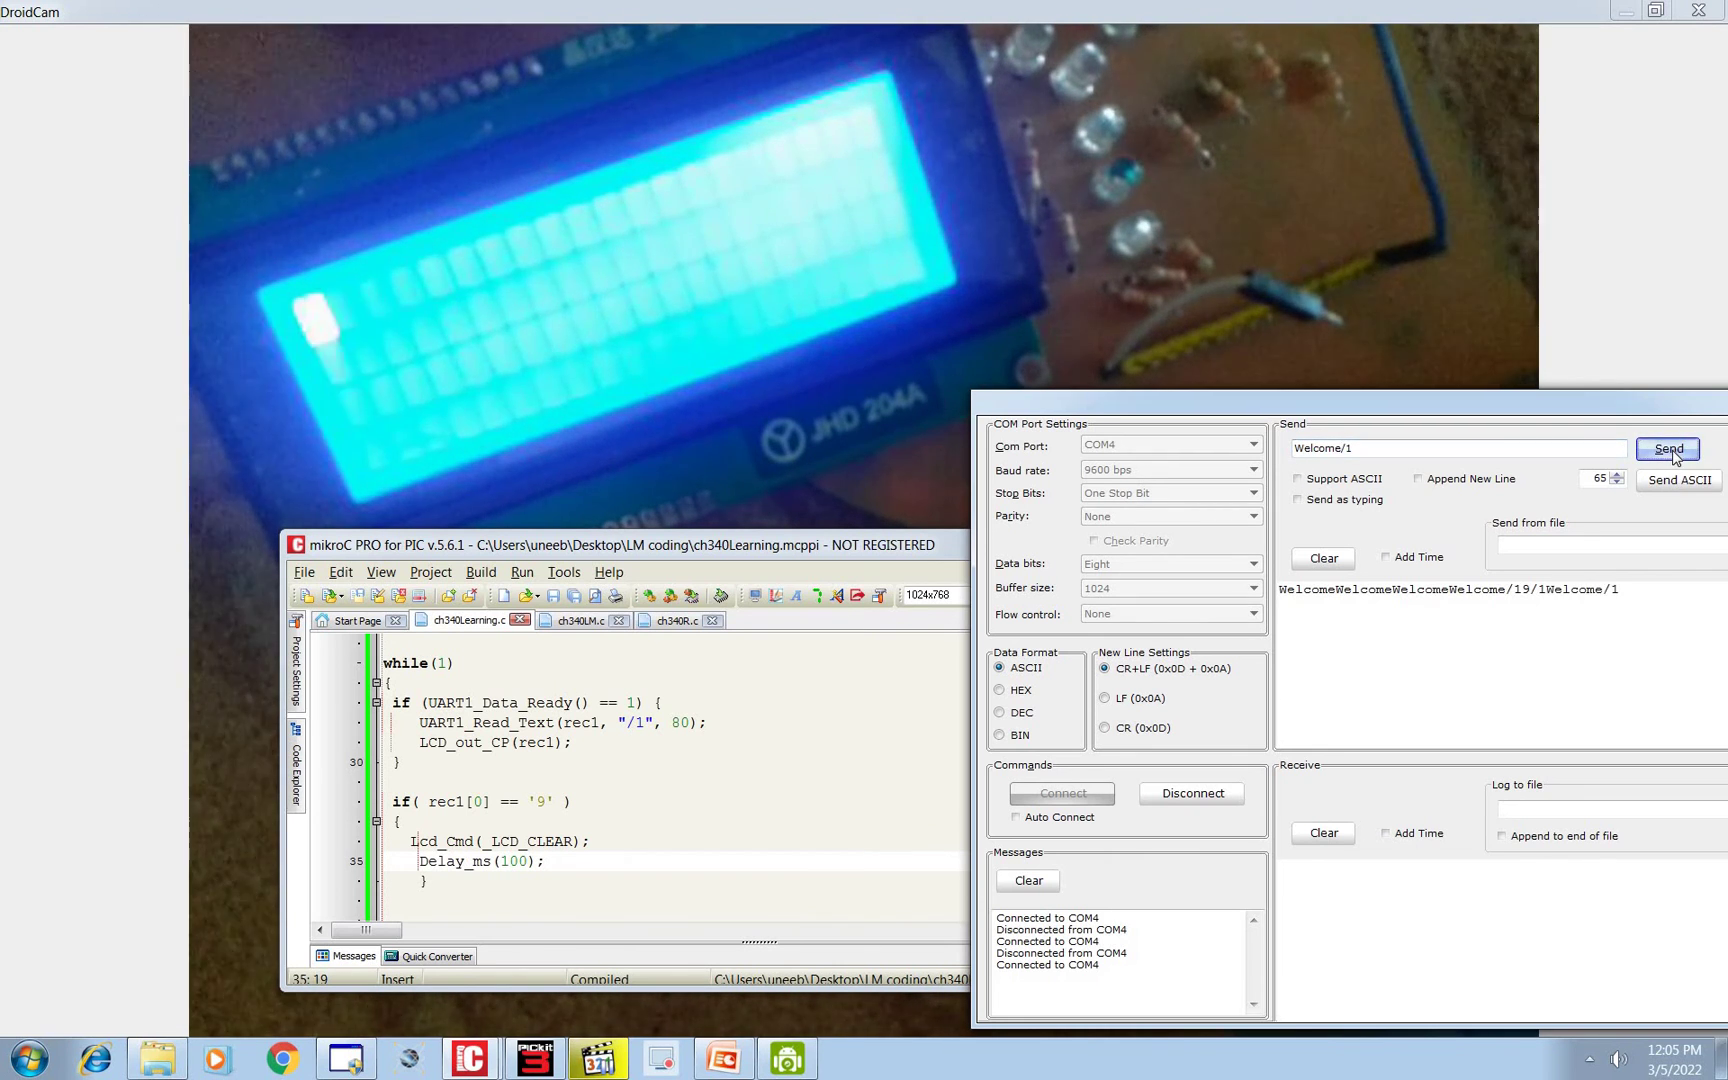
drag(1351, 449, 1228, 449)
key(BackSpace)
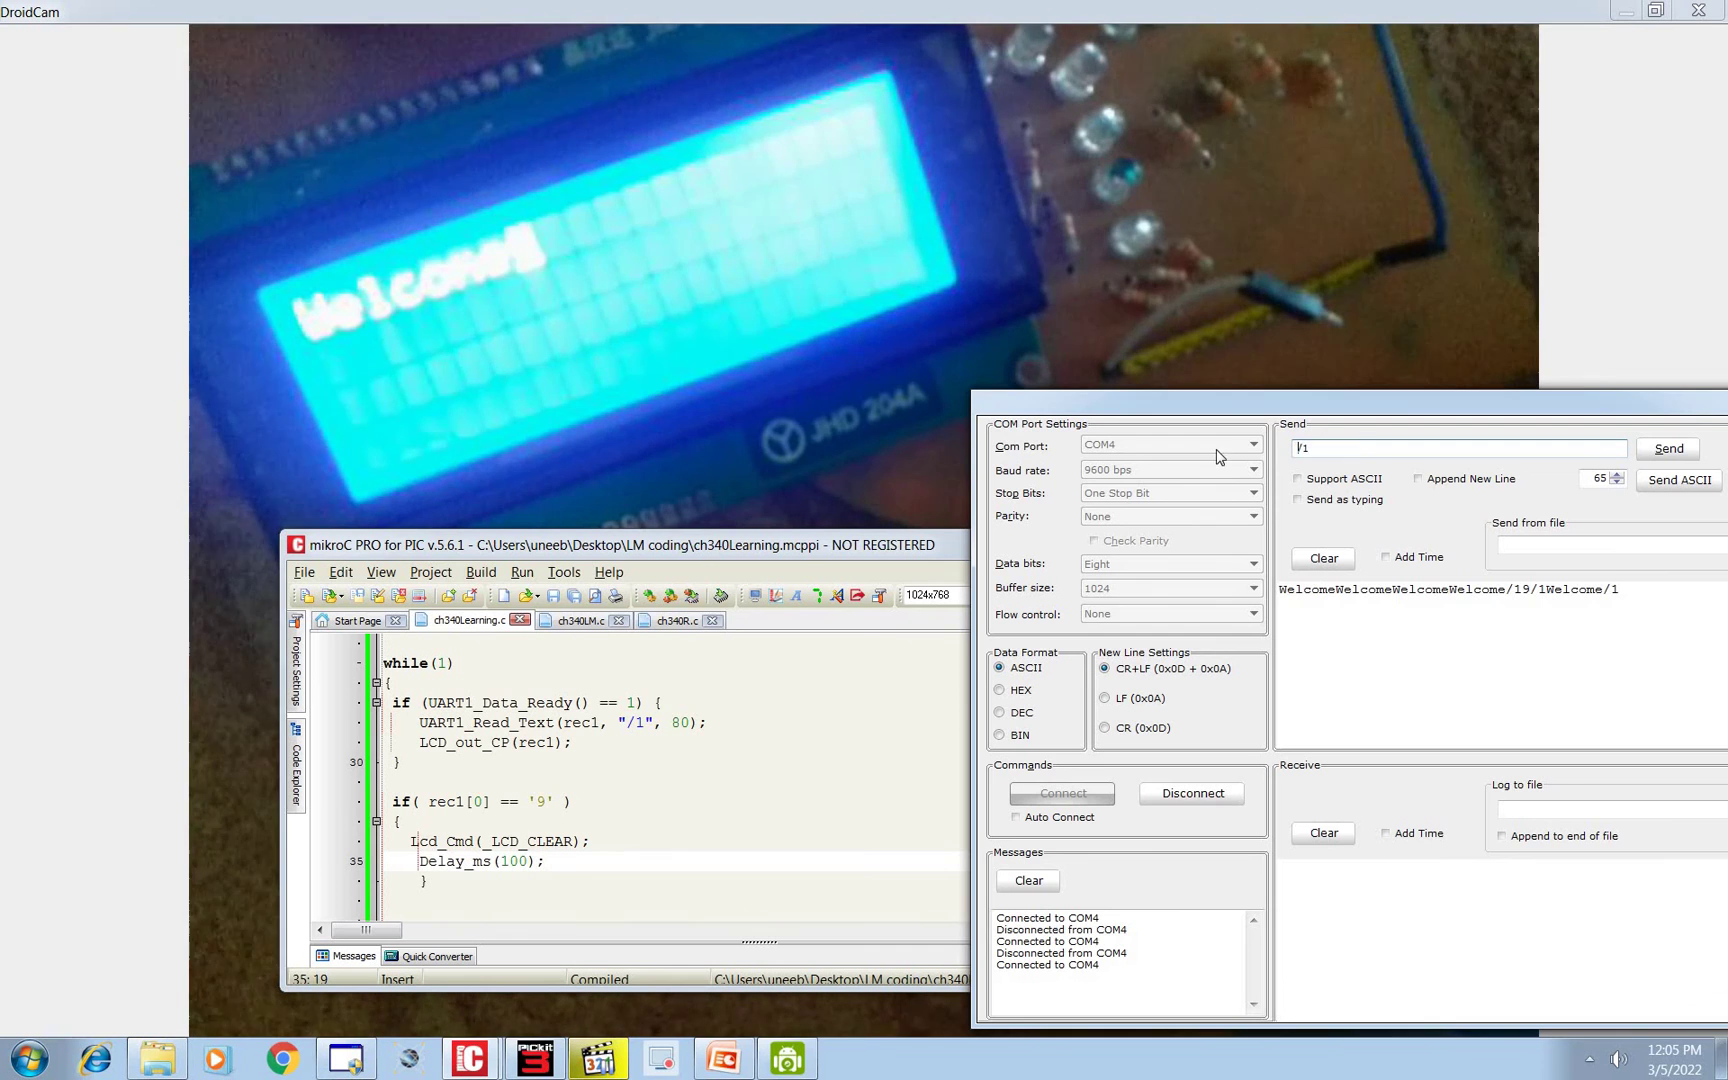
text(9to)
click(1669, 448)
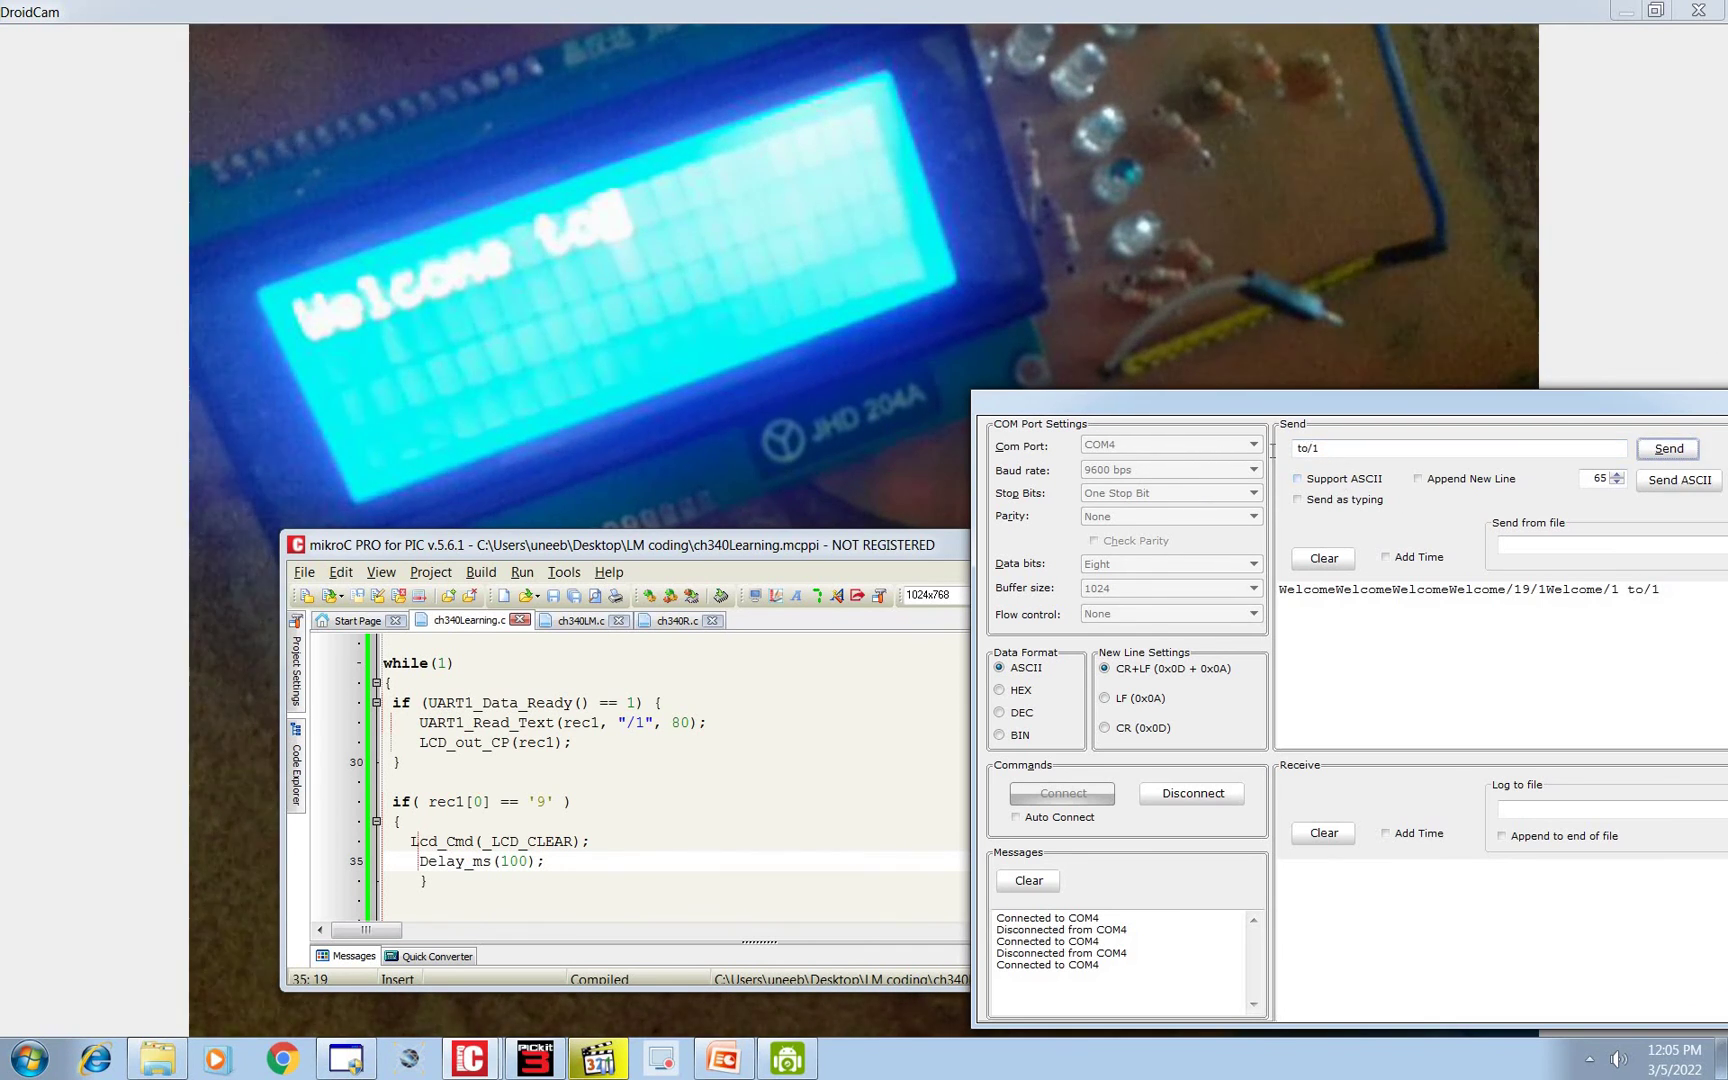
key(BackSpace)
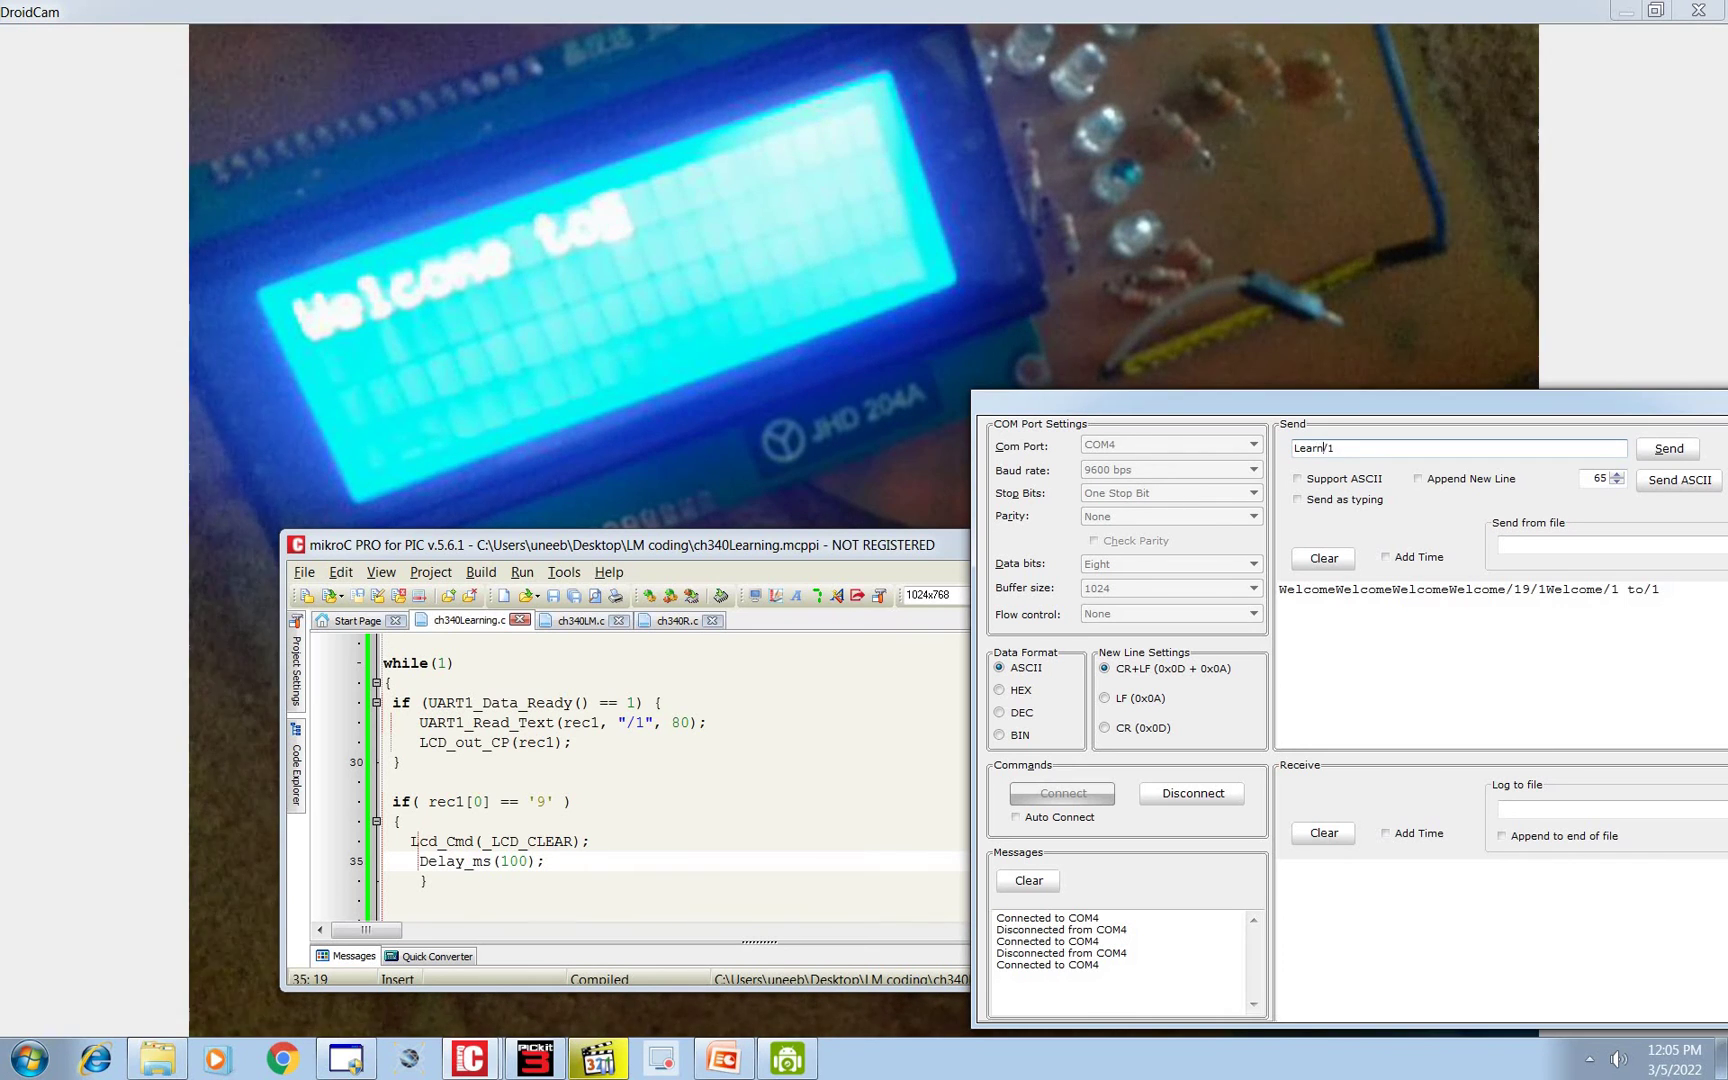
click(1650, 453)
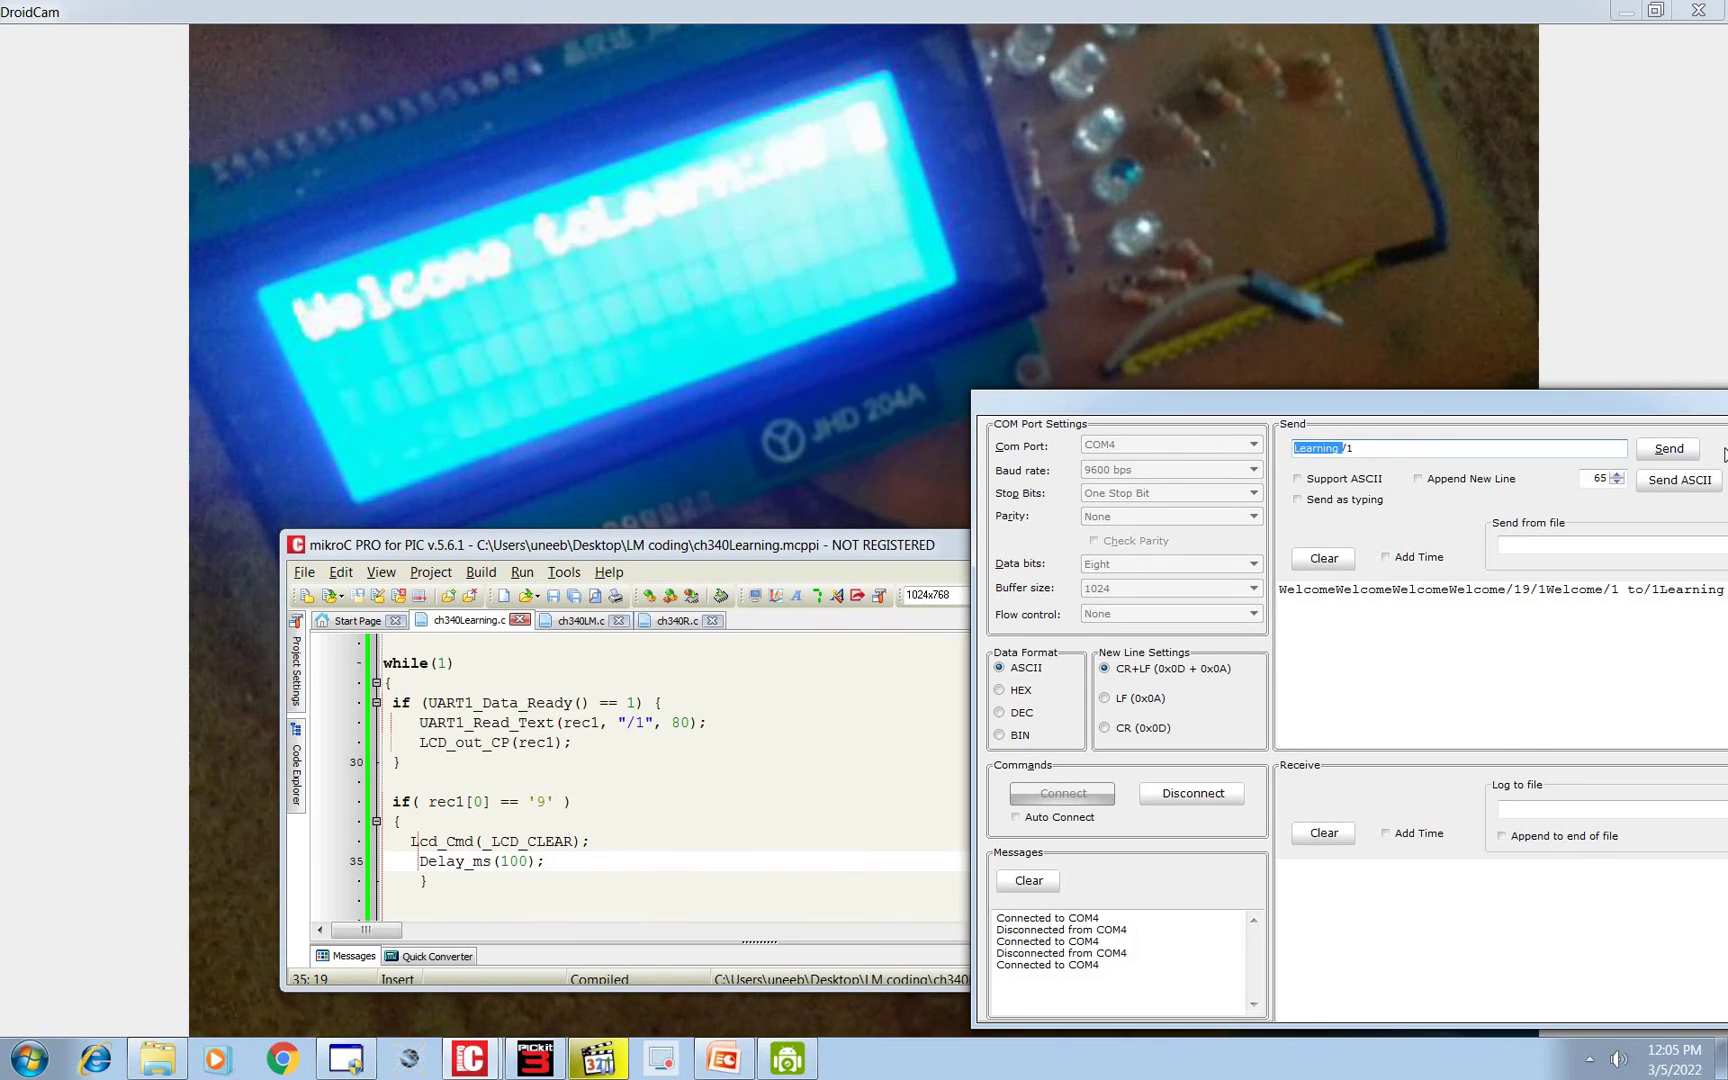
text(9)
key(Return)
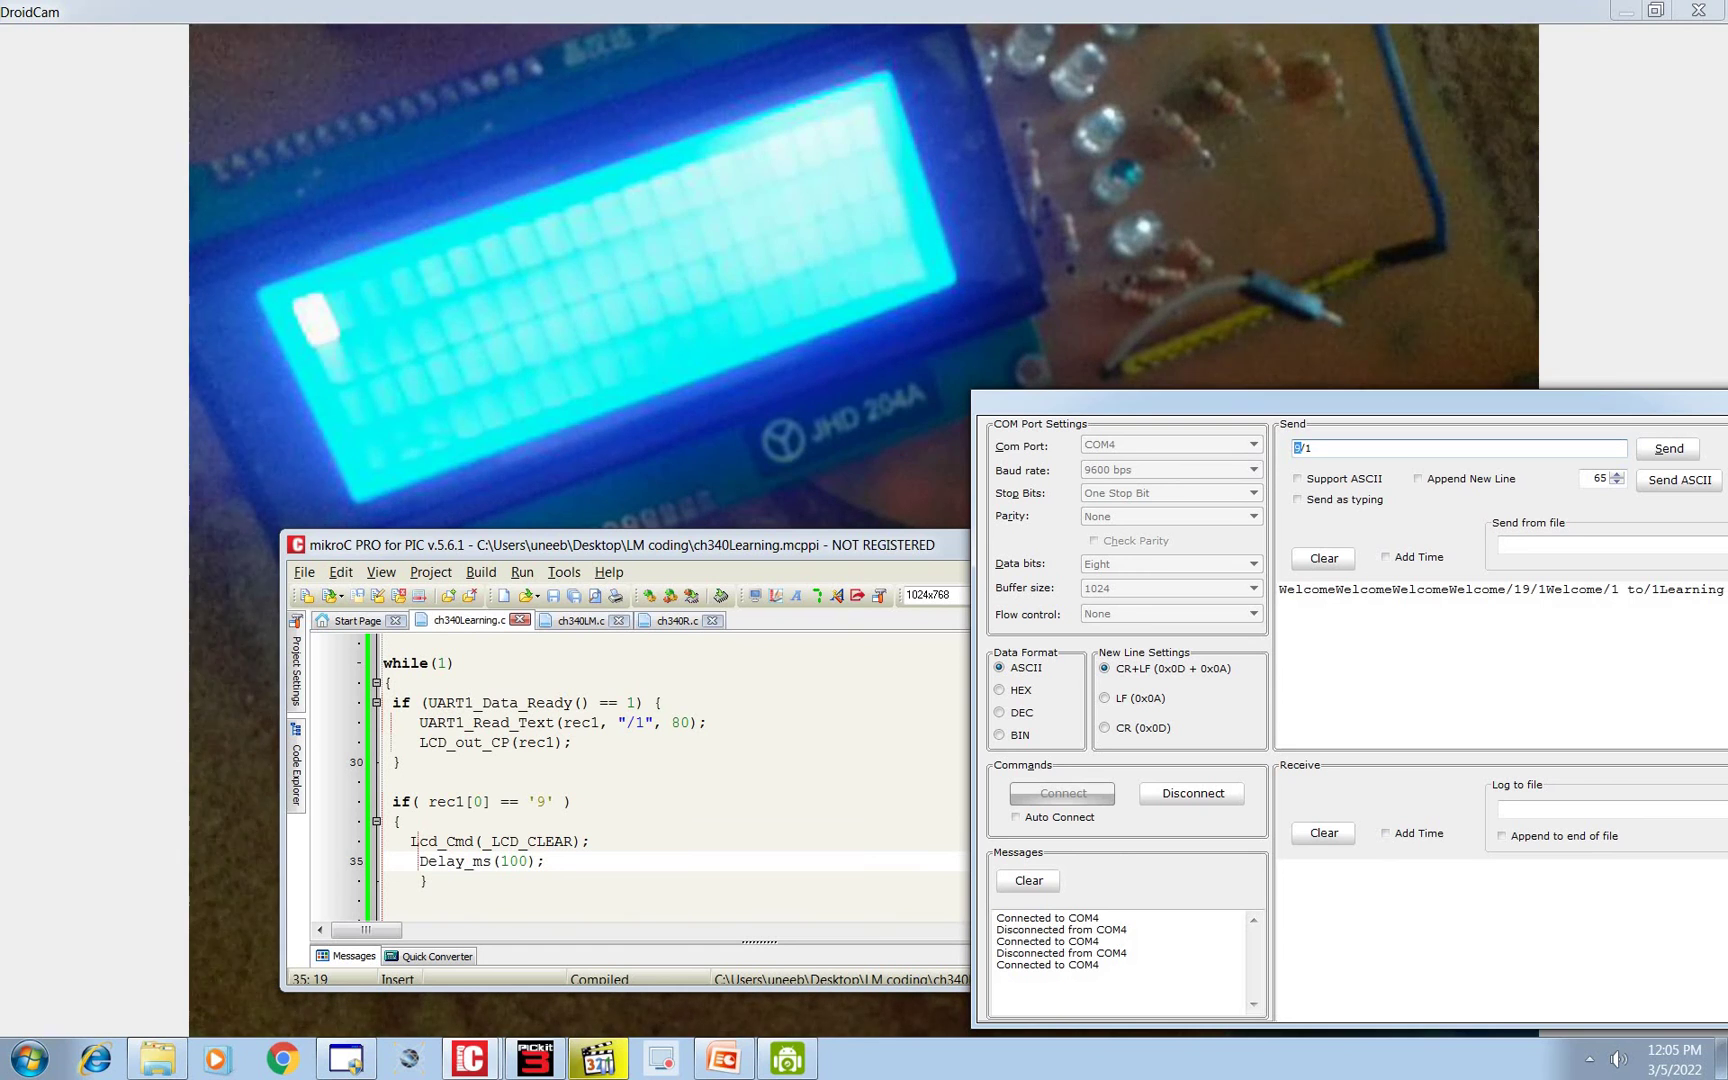
text(Welcome to)
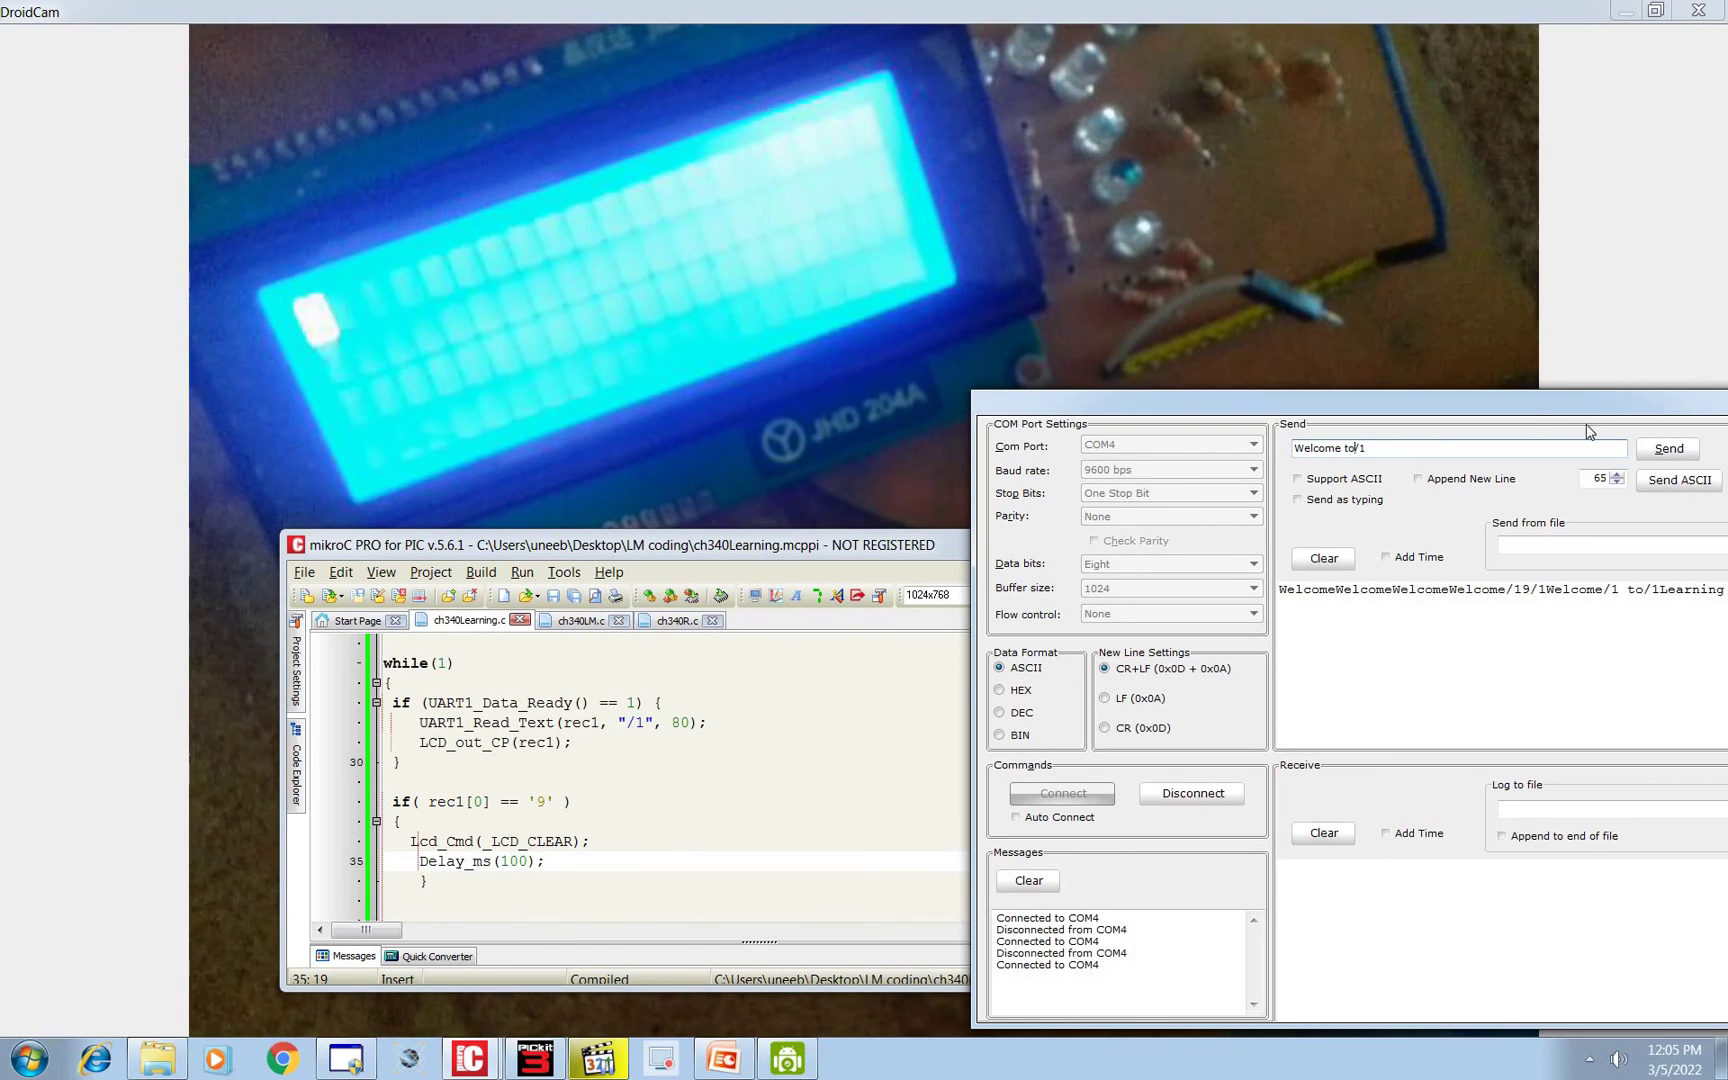
Send 'Welcome to', 'Learning', 'Microcontrollers' and '.' one after another.
click(1656, 452)
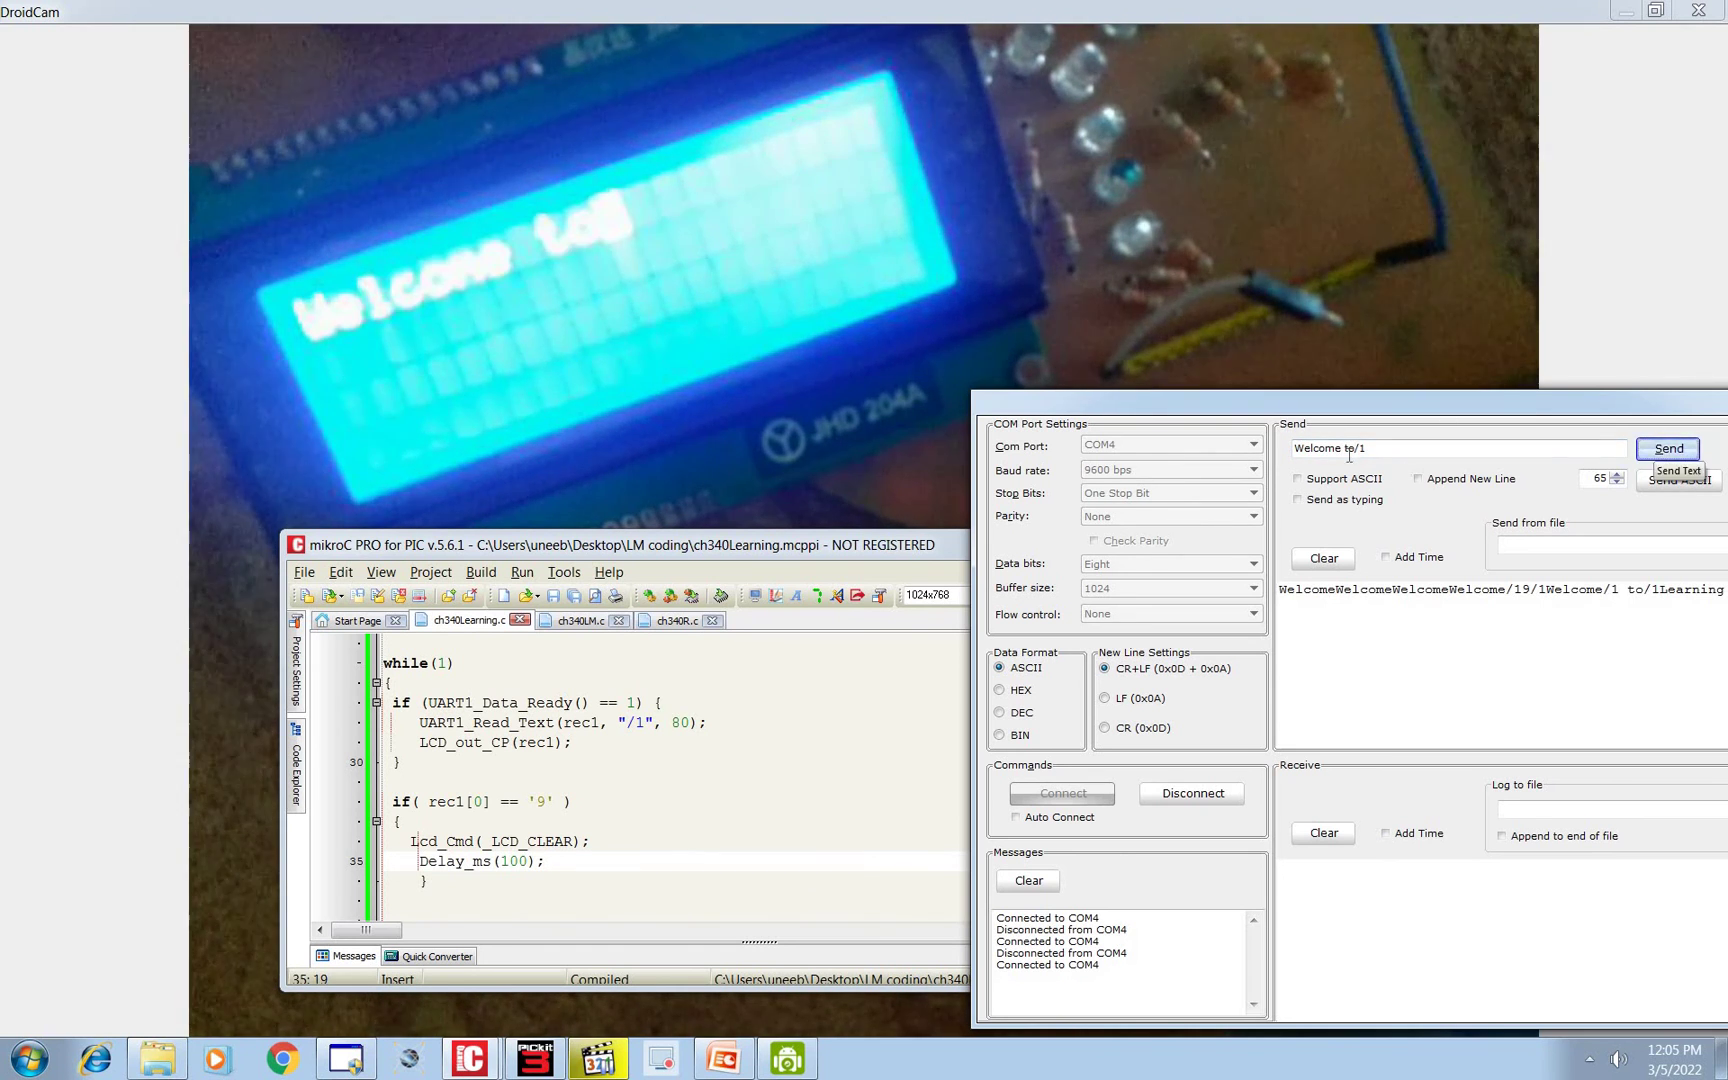
key(shift+Home)
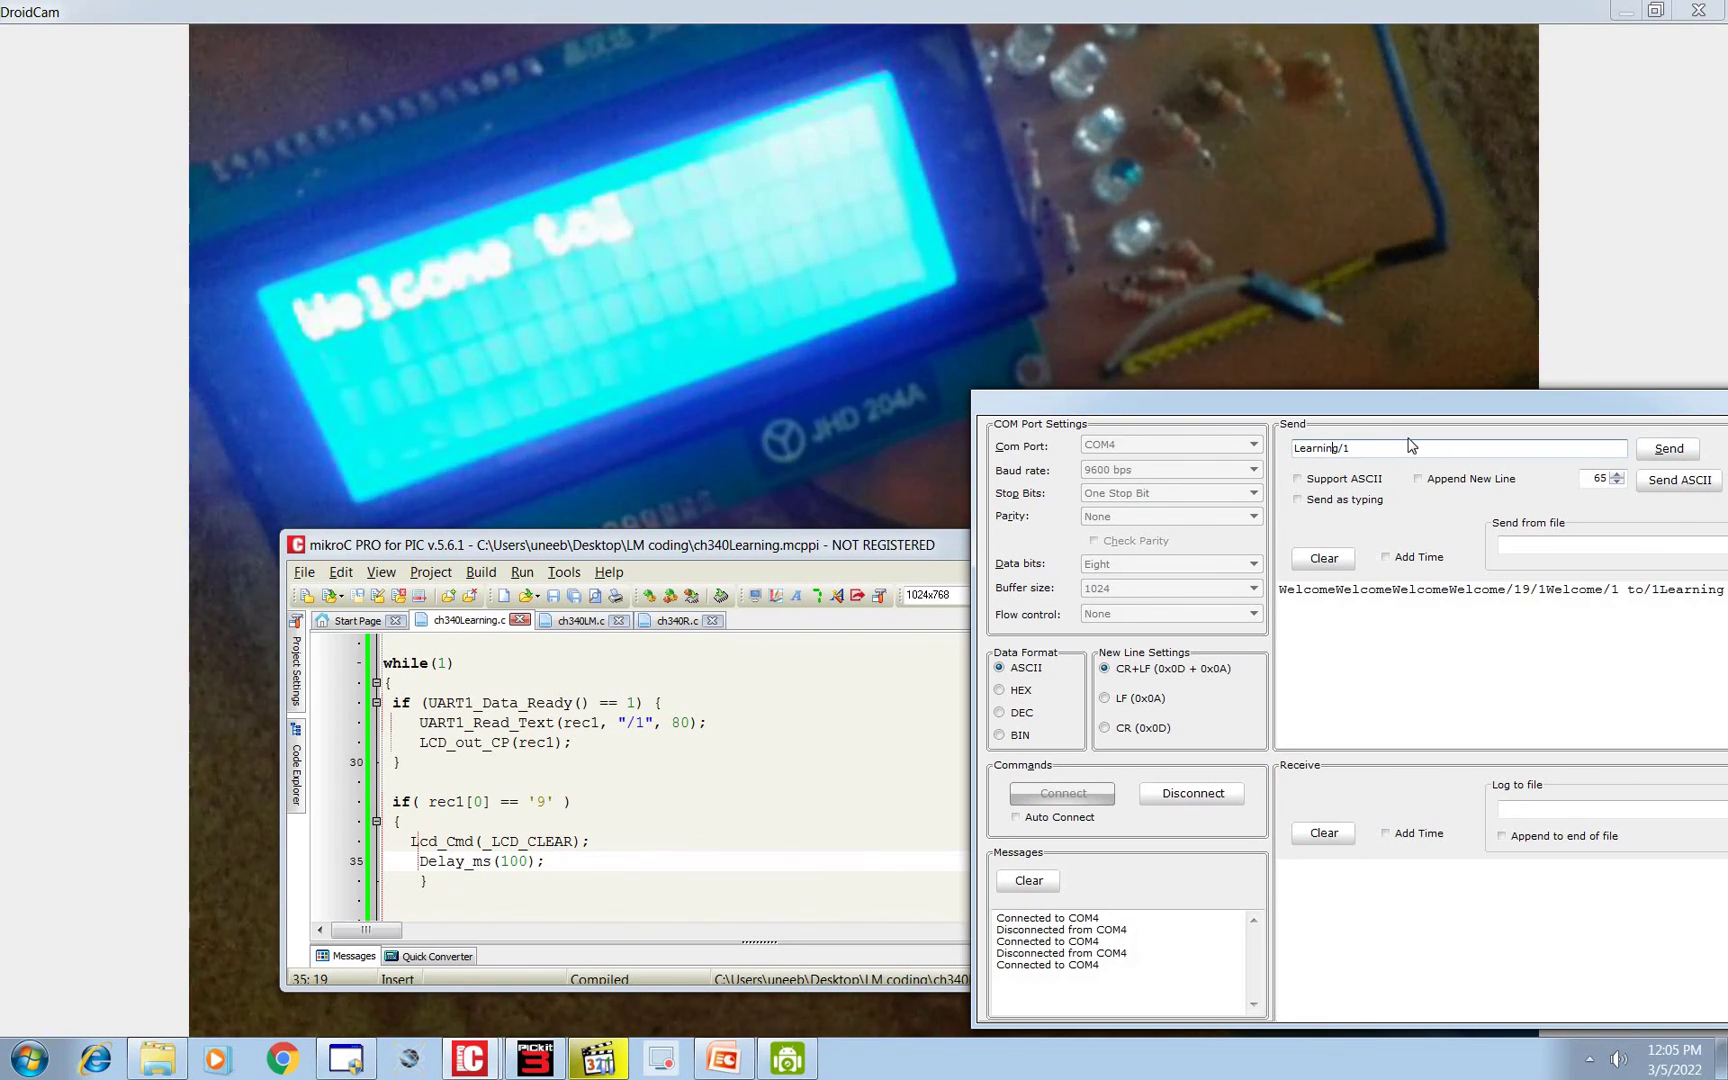
click(1664, 451)
text(Microcontrollers)
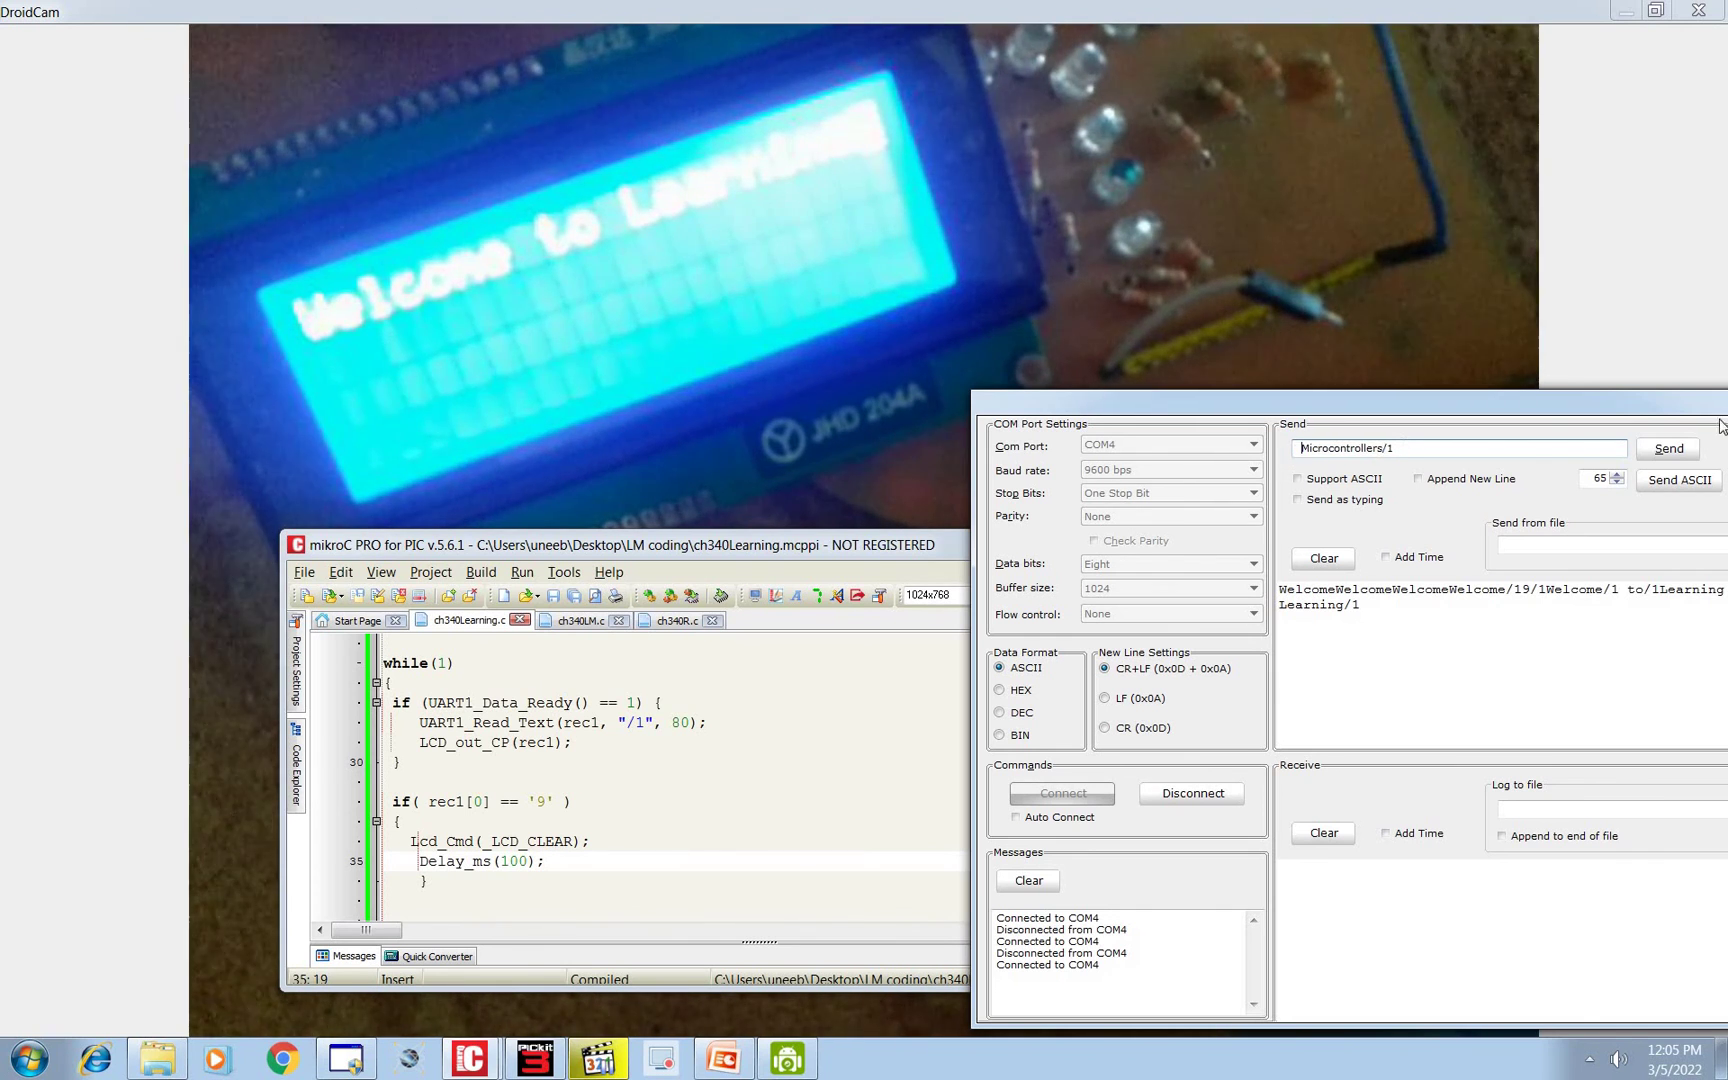
click(1664, 451)
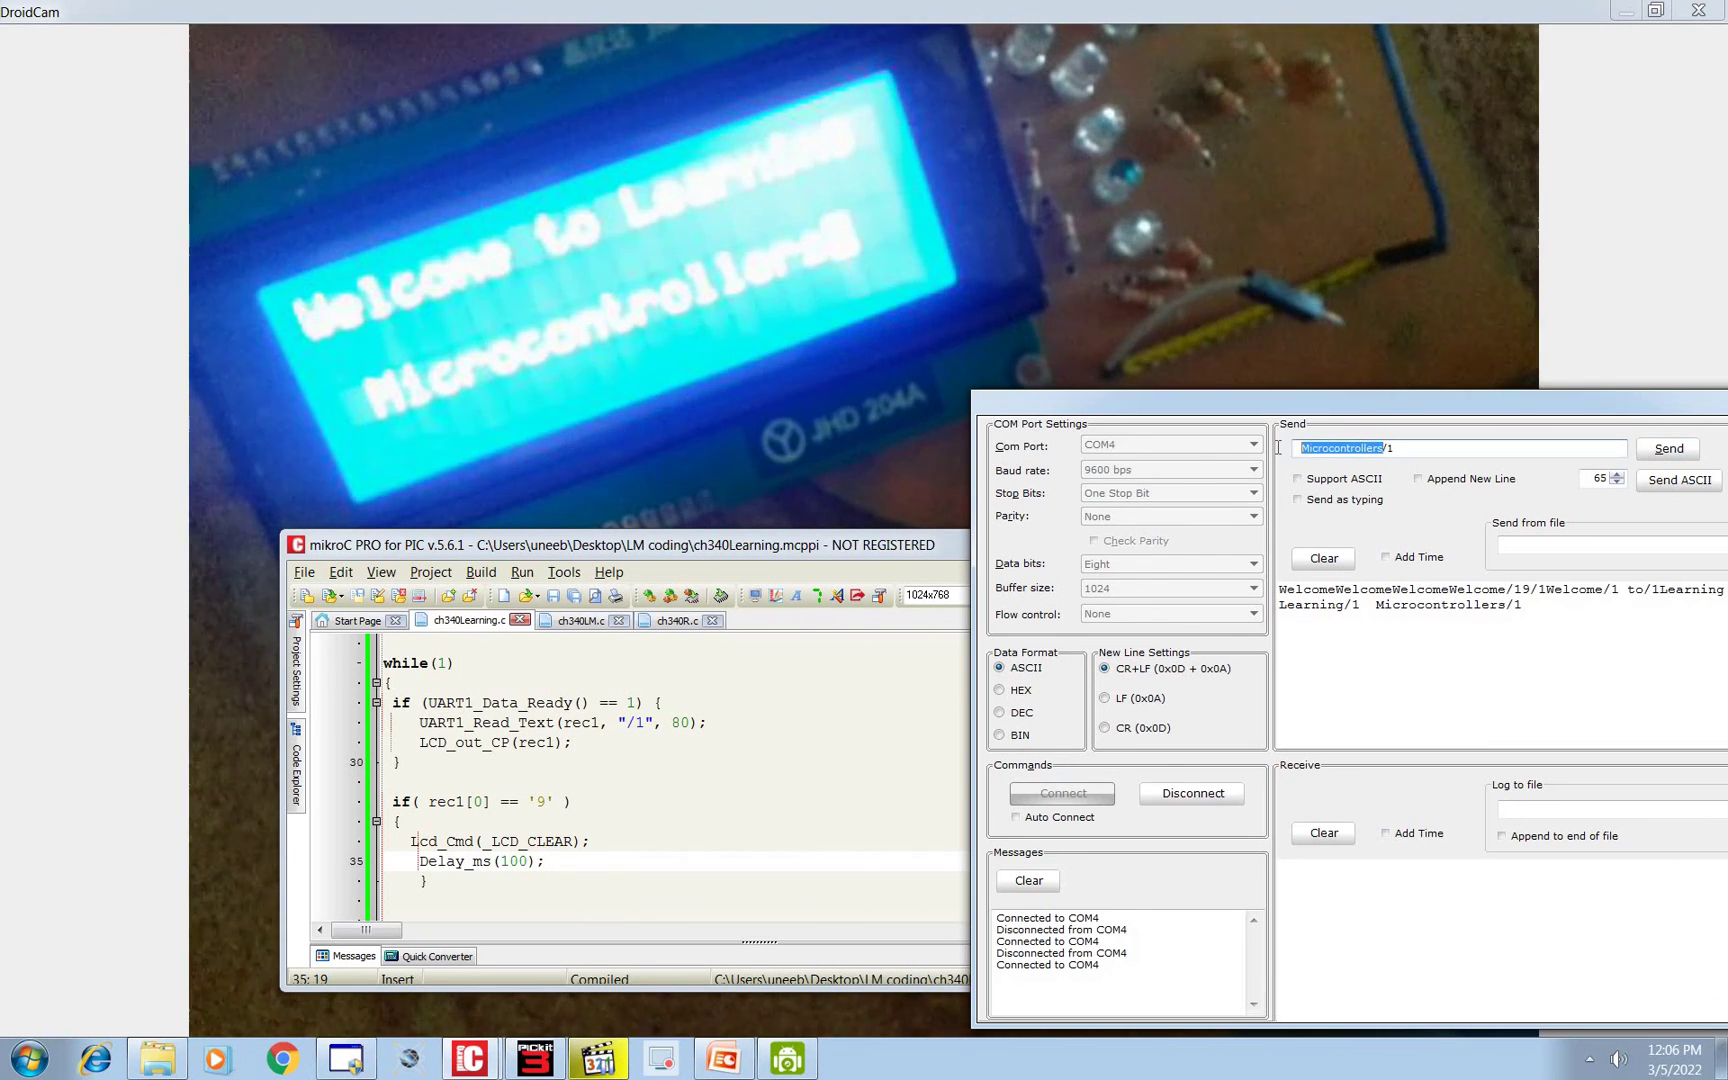
text(.)
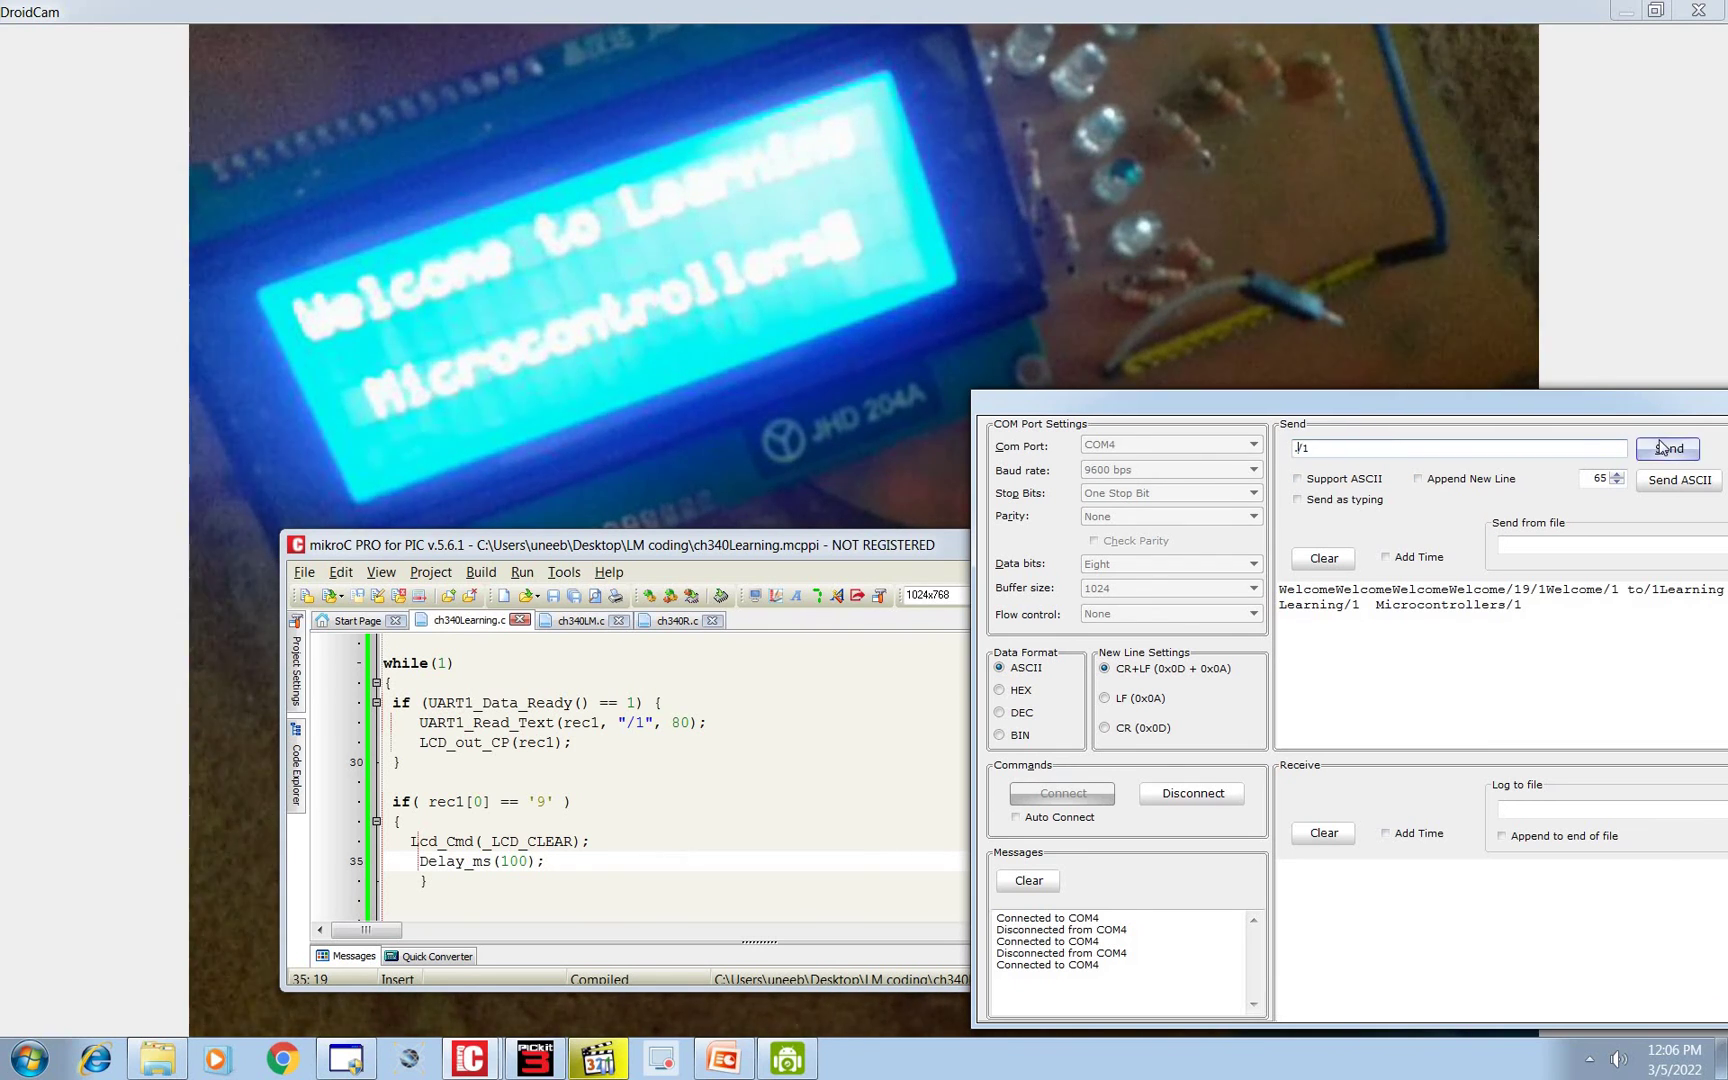
click(1671, 450)
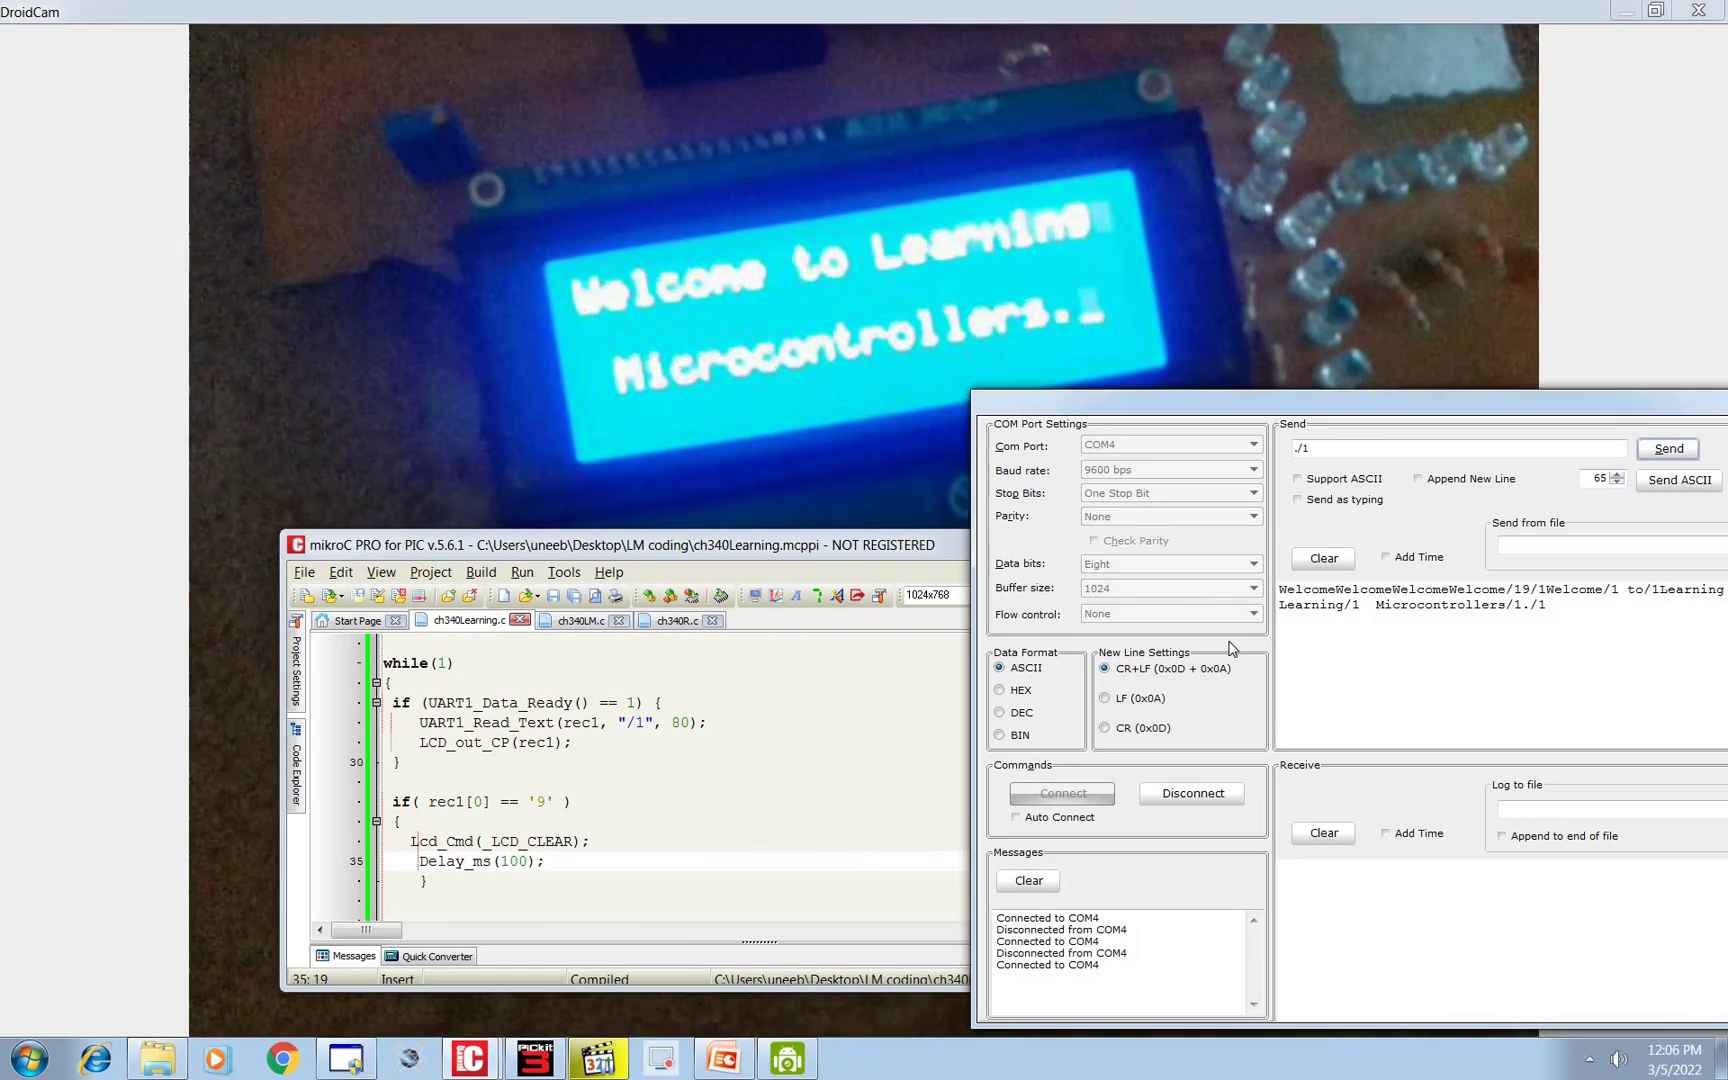
Replace the outgoing message with 9/1 and send it to blank the LCD.
double_click(1293, 449)
text(9)
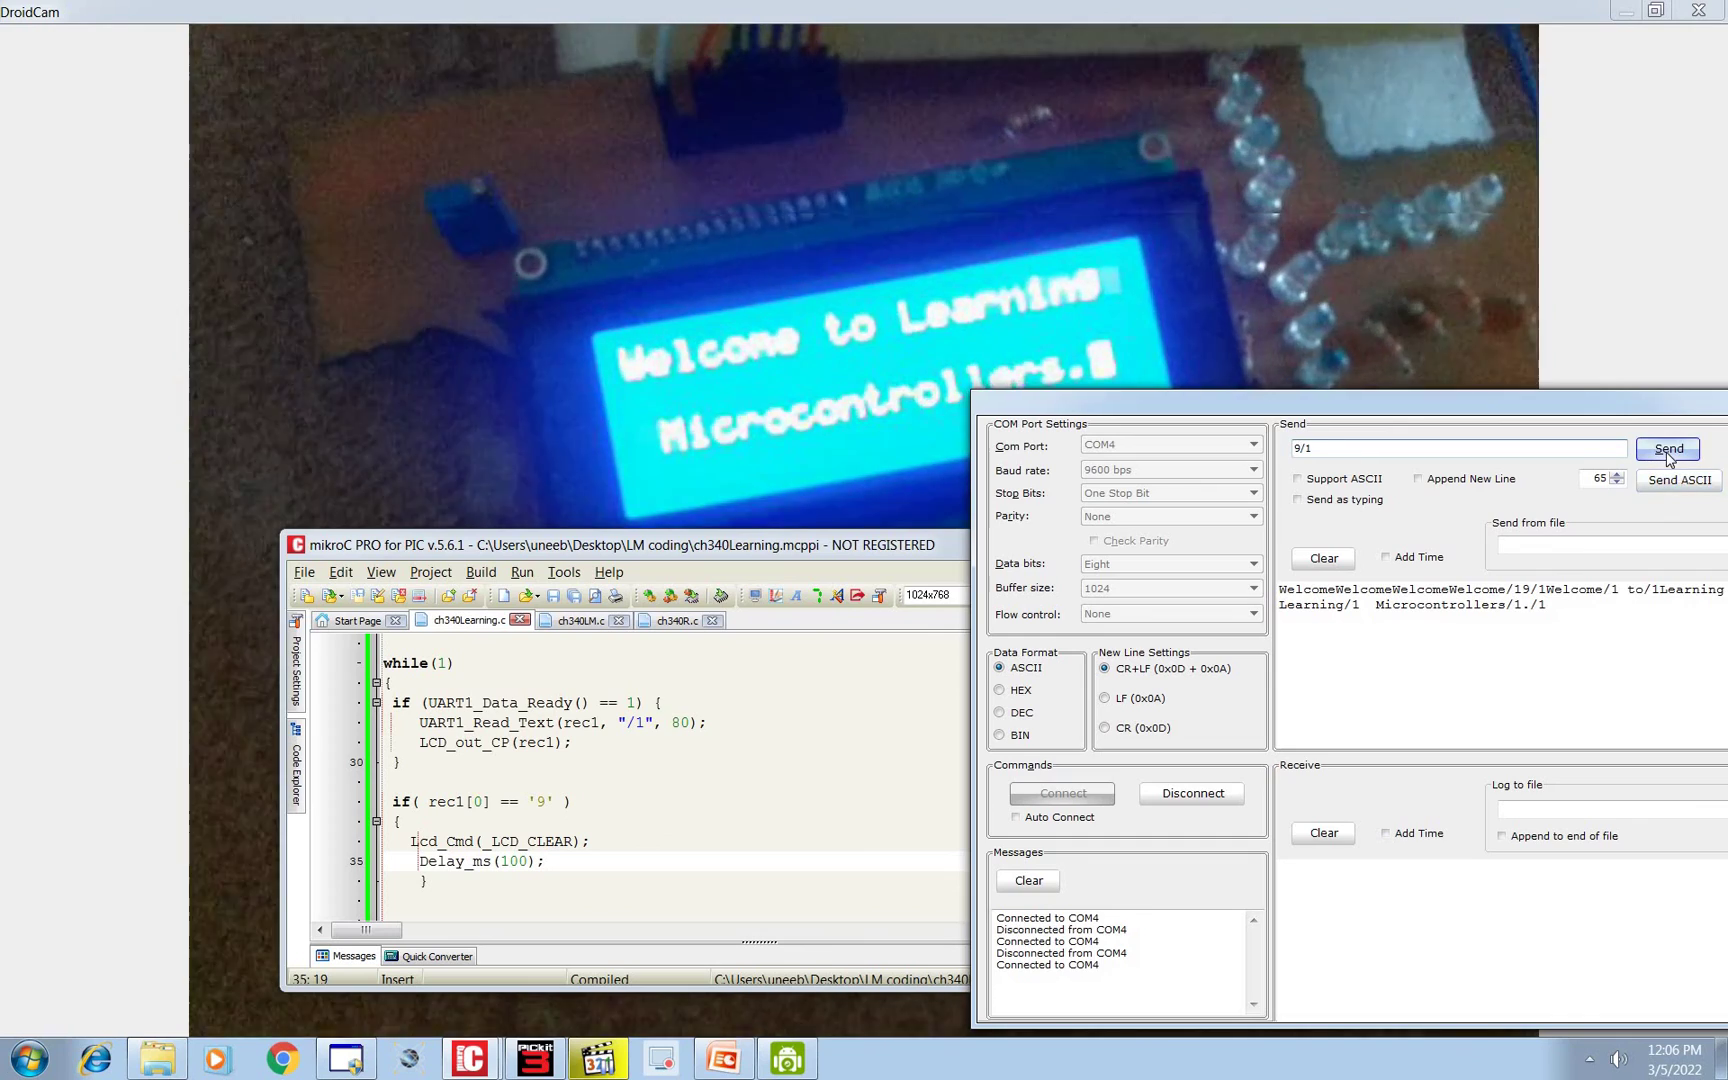
click(1669, 450)
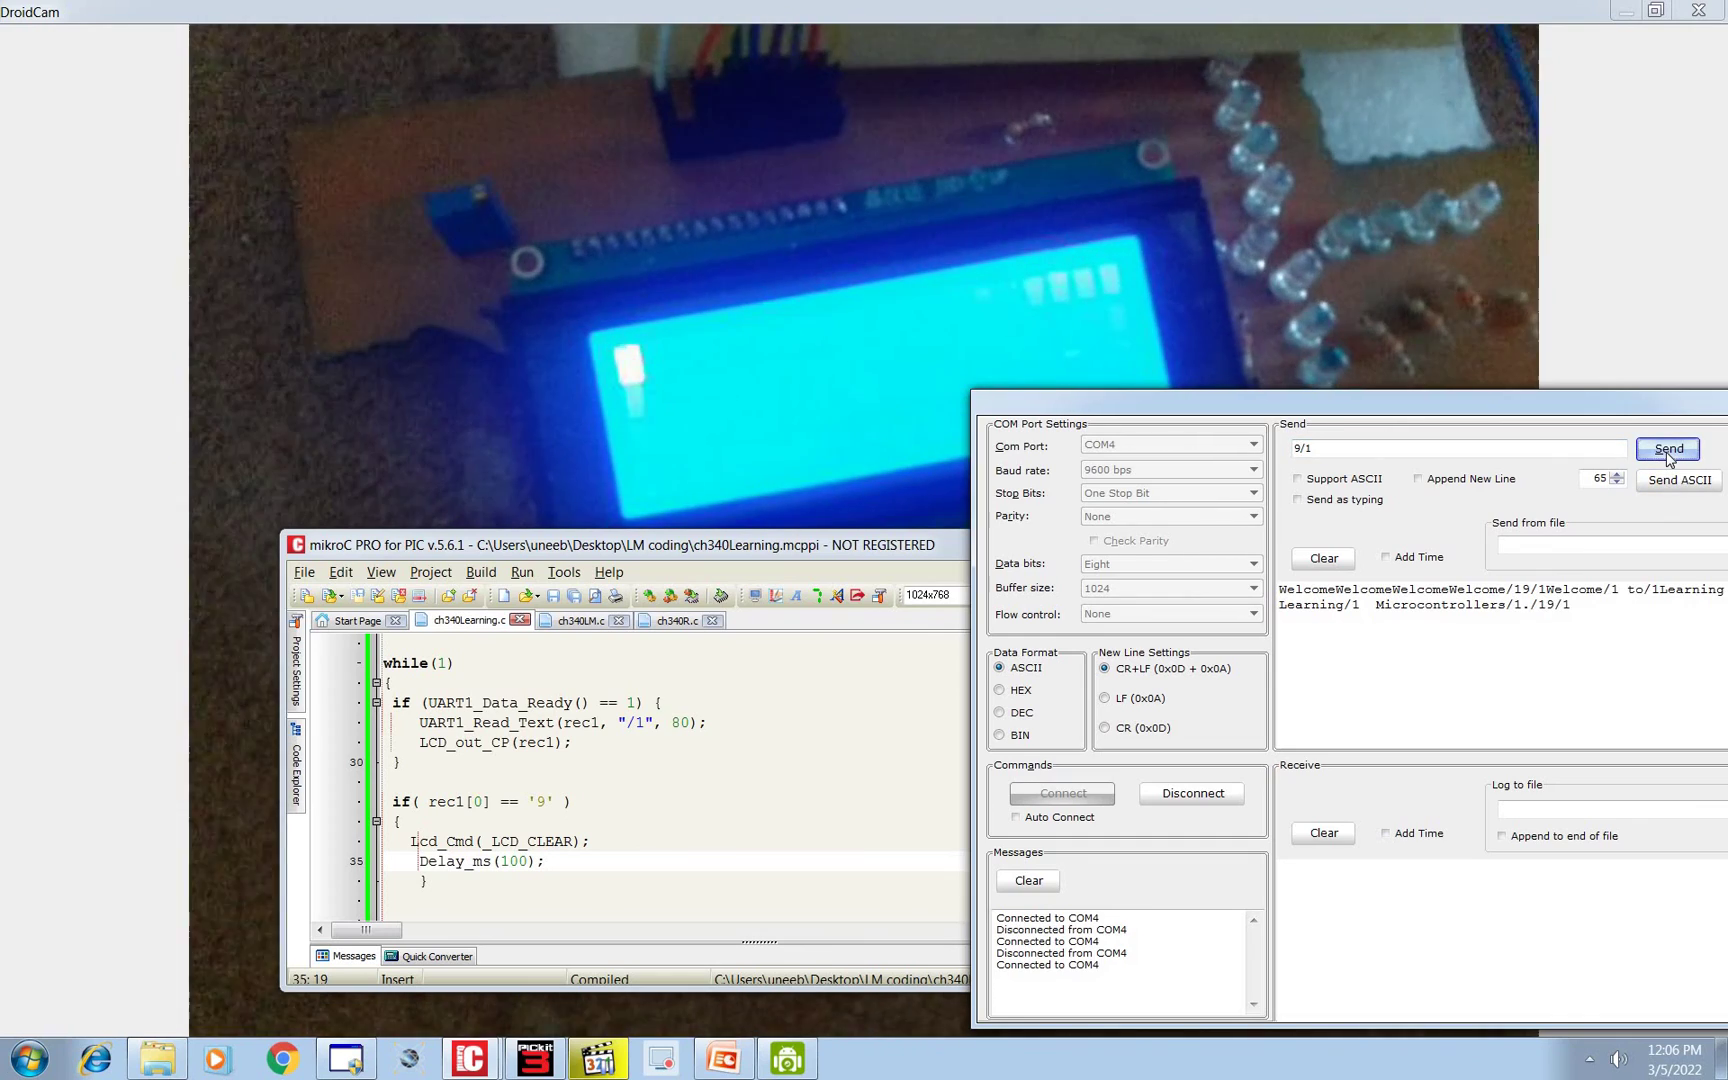